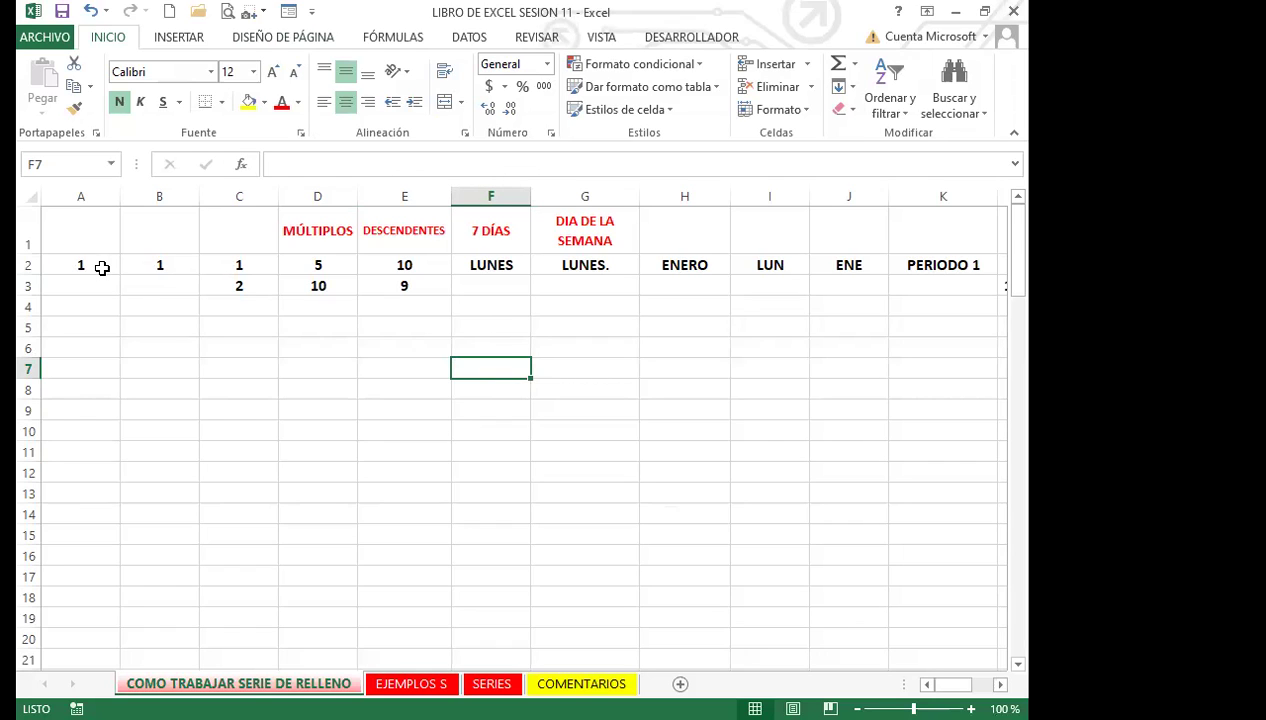
Step: Fill A2:A20 from the starting 1 in A2 as an ascending series from 1 to 19 using Serie de relleno
left_click(100, 266)
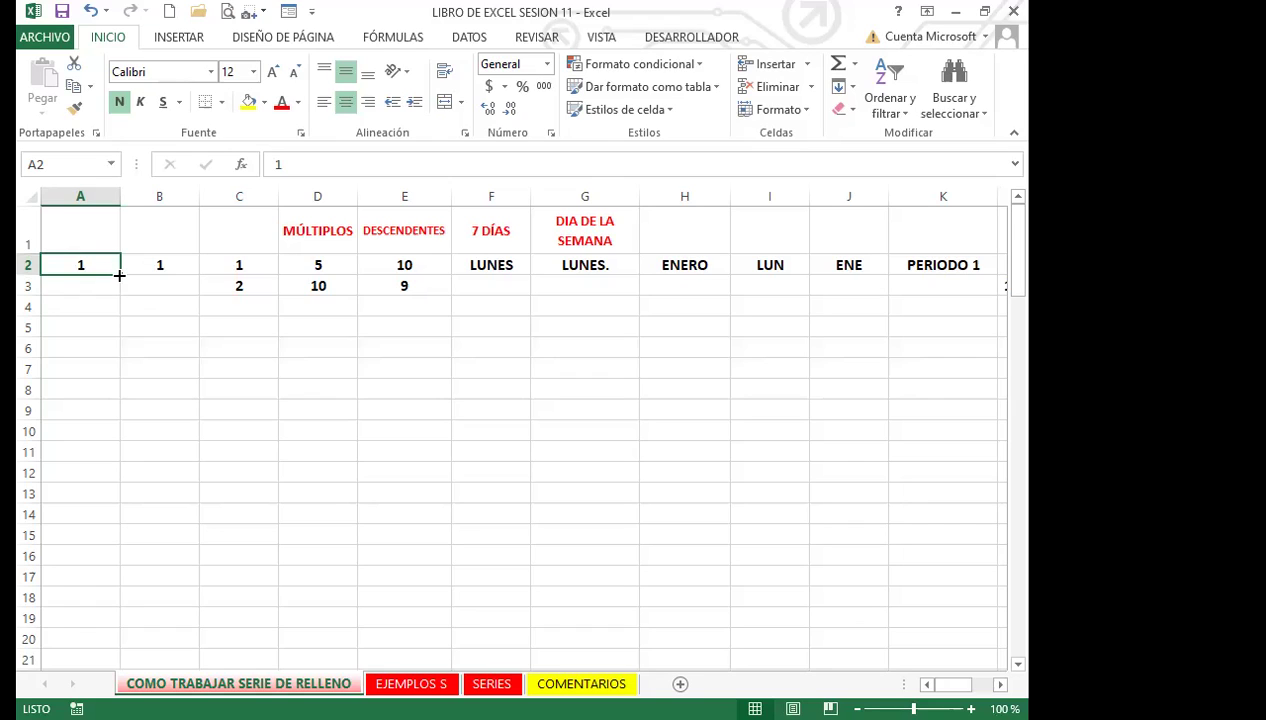
left_click_drag(119, 275, 96, 644)
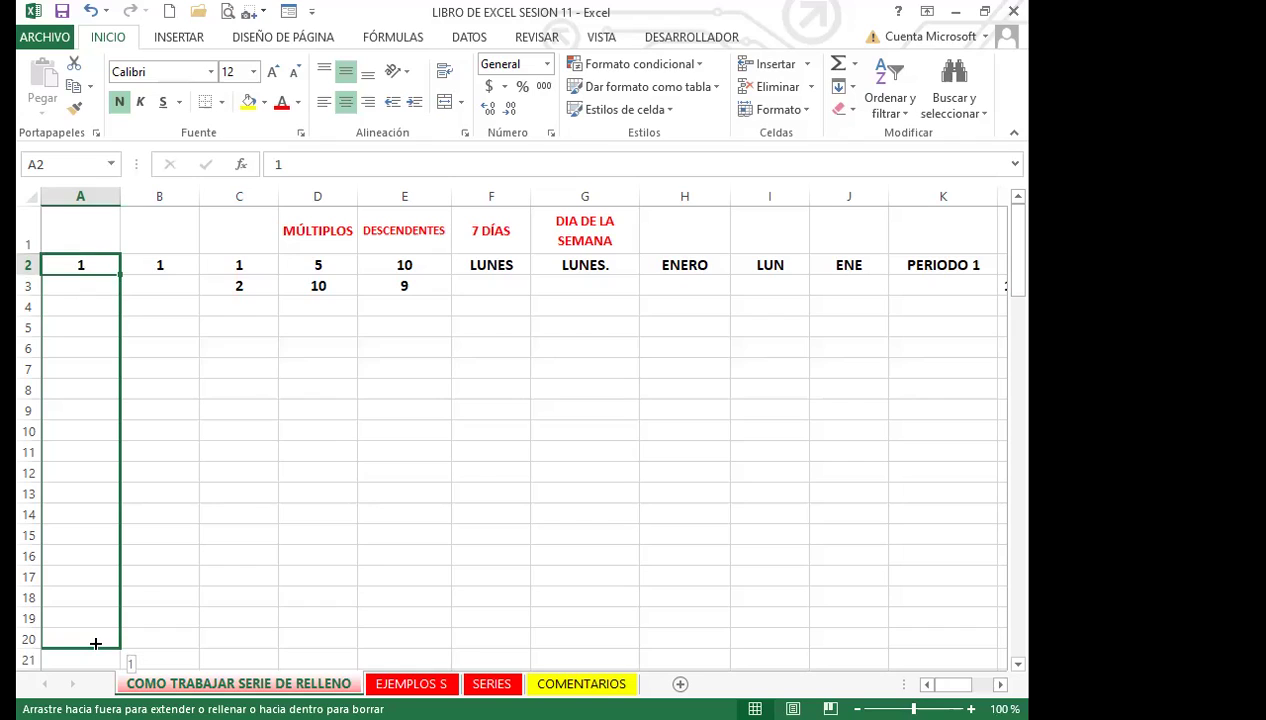
mouse_move(96, 643)
left_mouse_down()
mouse_move(116, 283)
mouse_move(108, 652)
left_mouse_up()
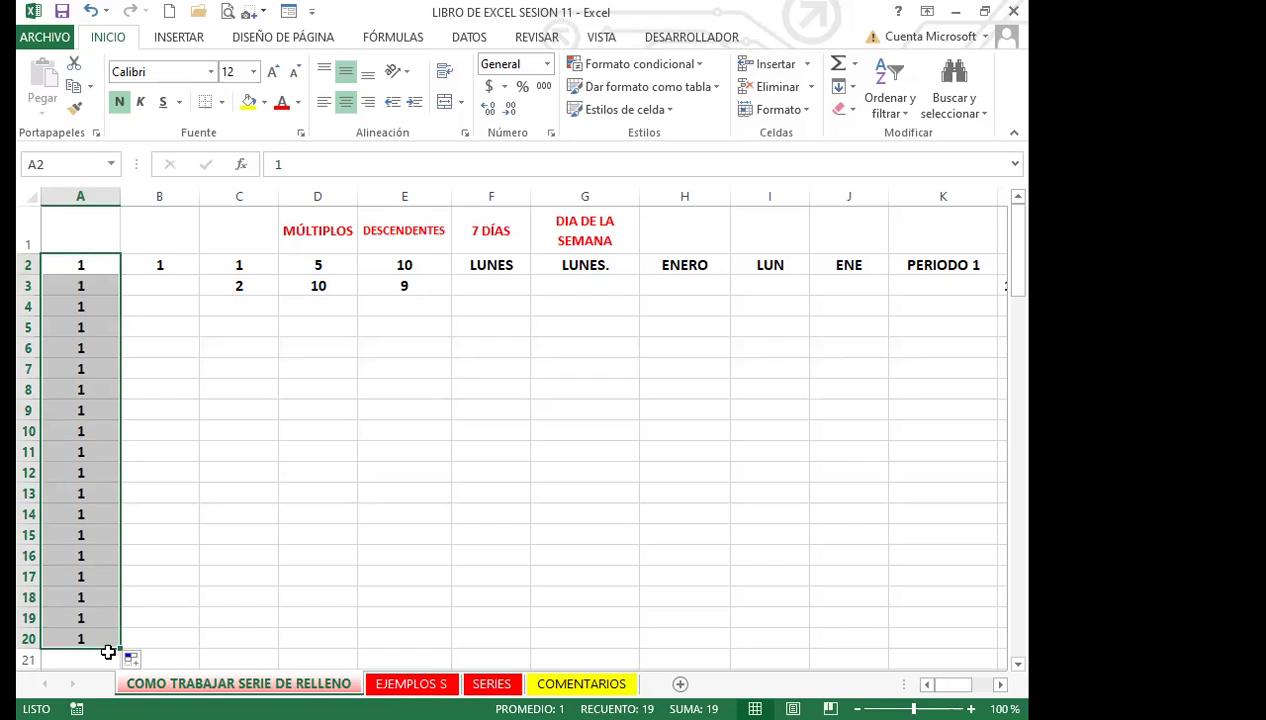
scroll(166, 528, "down", 1)
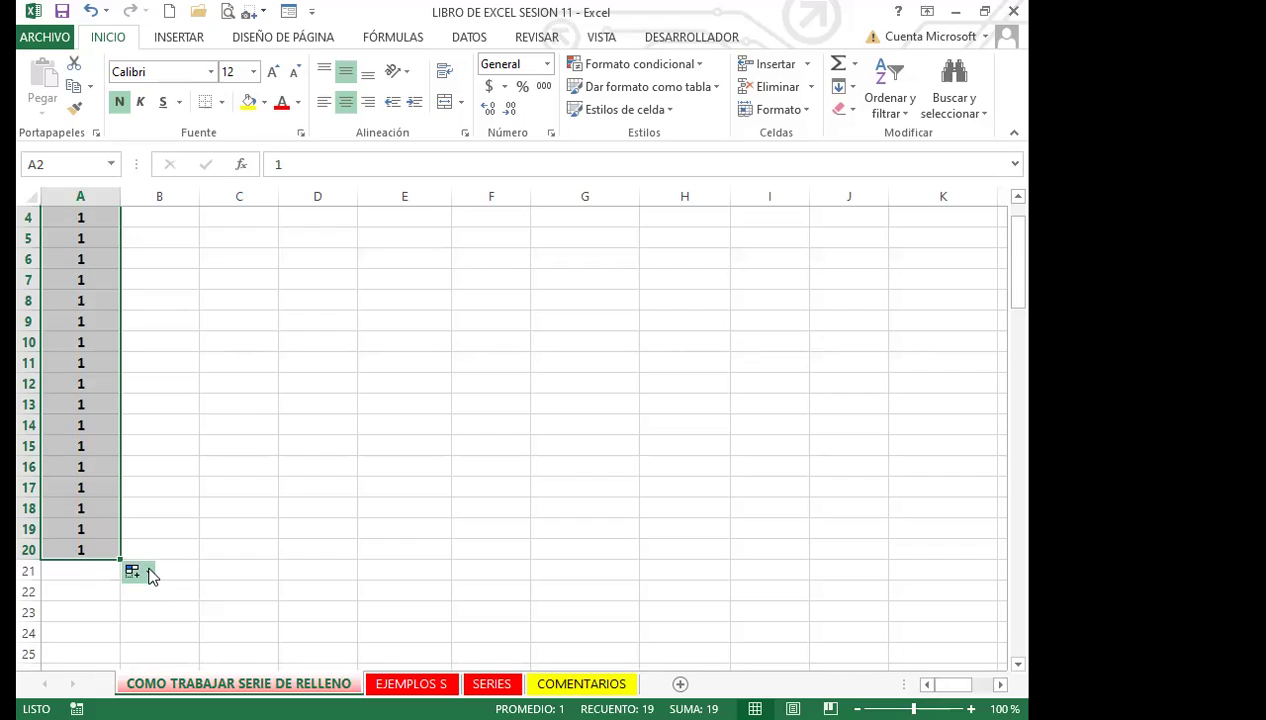
left_click(148, 573)
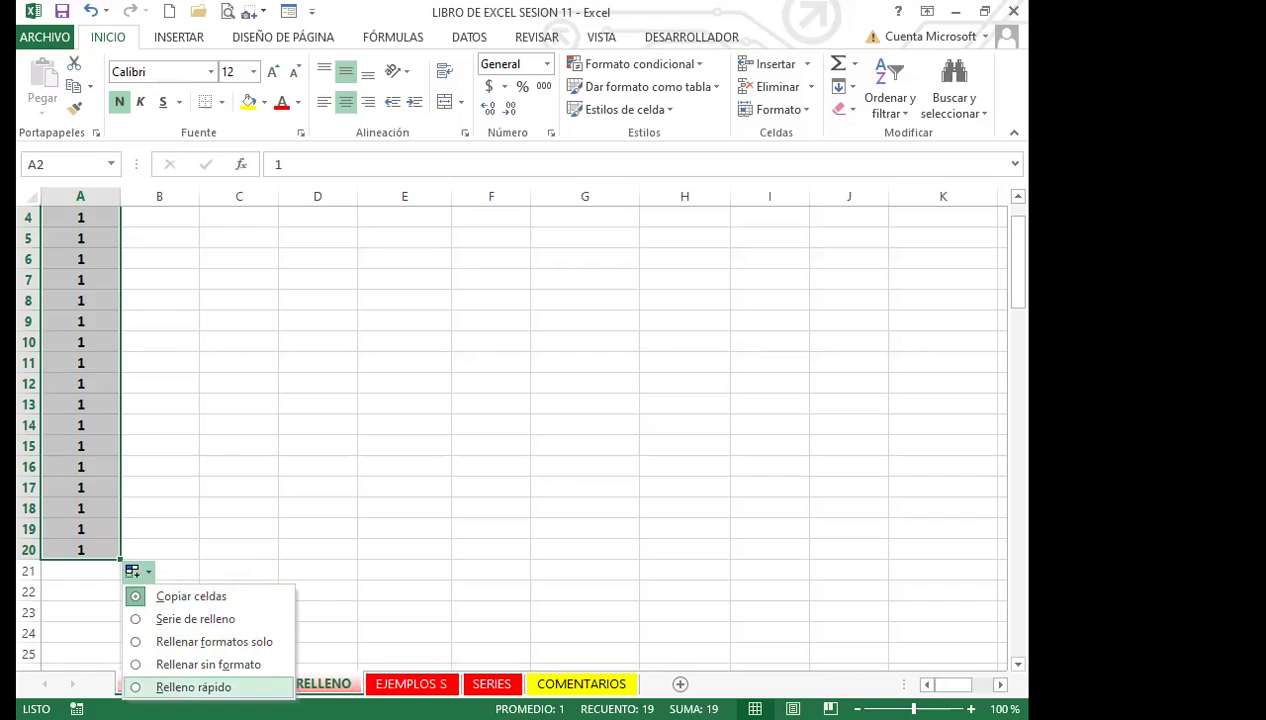
left_click(140, 619)
scroll(80, 545, "up", 1)
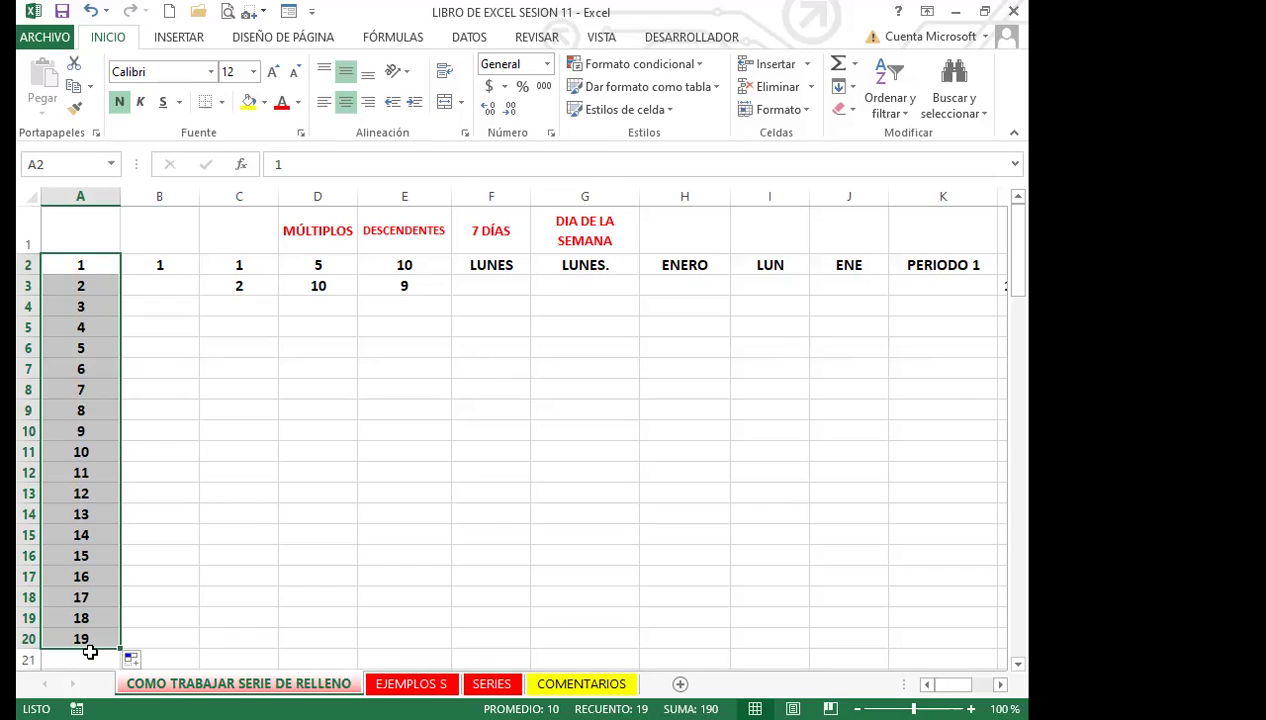
Step: Extend the 1 in B2 down to B20 with the Serie de relleno option, producing the numbers 1 to 19
left_click(177, 261)
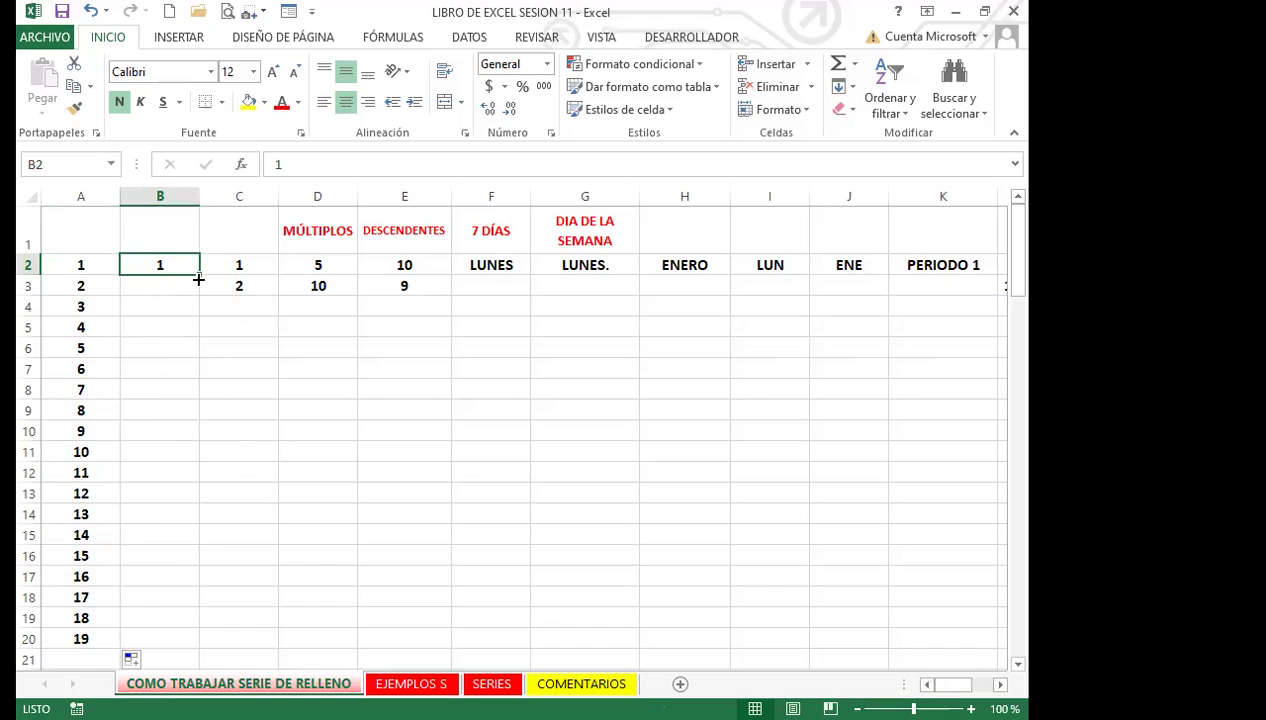
left_click_drag(198, 275, 170, 650)
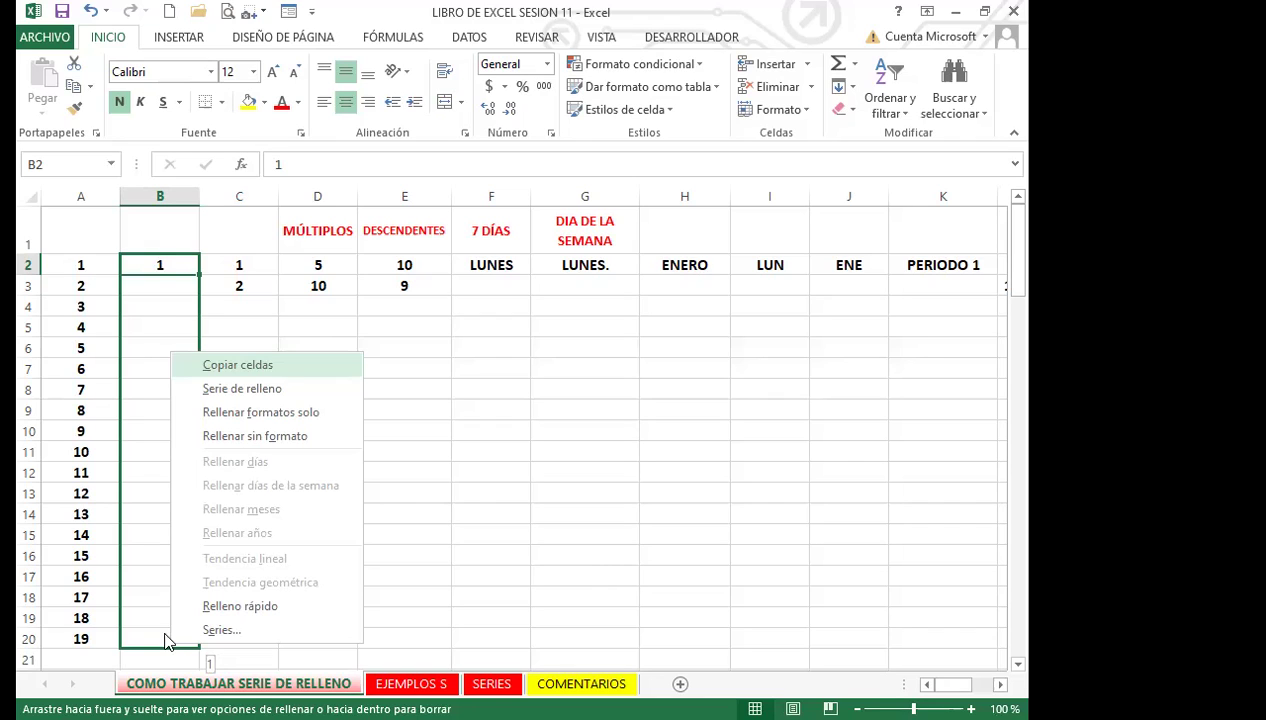
left_click(244, 392)
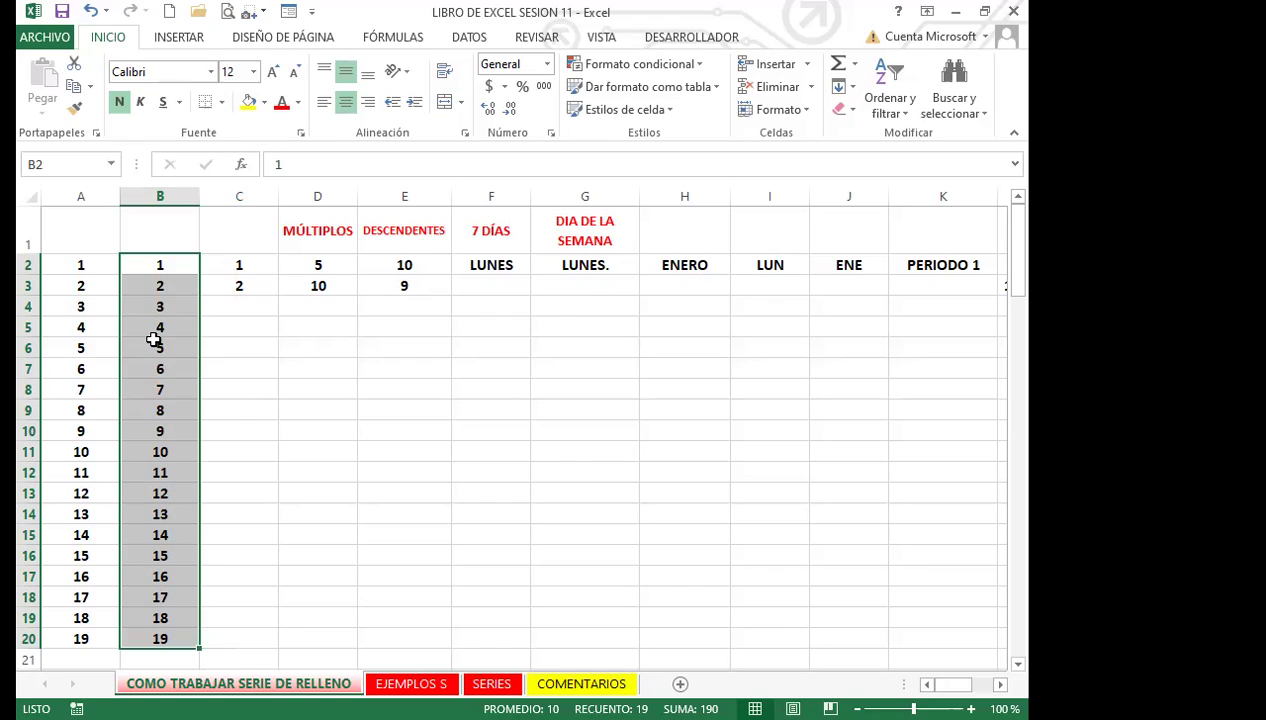
left_click(152, 335)
left_click(167, 265)
left_click_drag(198, 274, 166, 655)
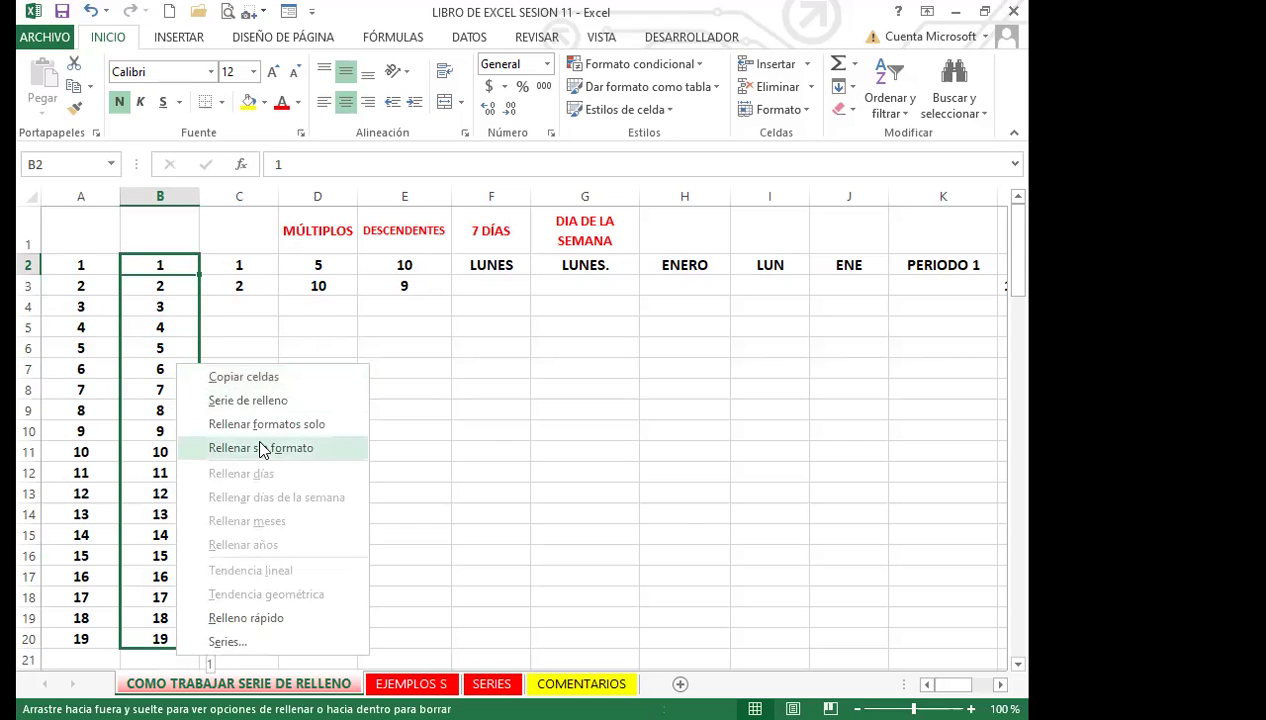
left_click(167, 268)
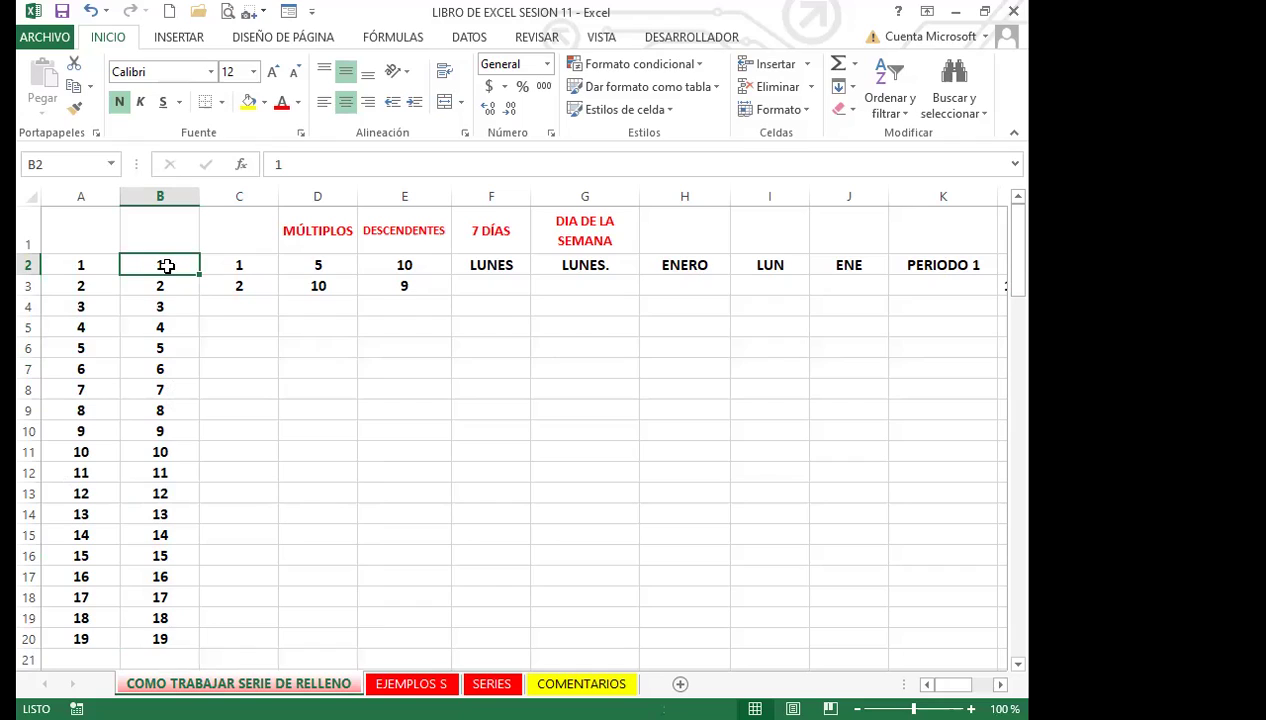
Step: Try extending the 1, 2 pattern in C2:C3 down to C20, and undo the fill
left_click(245, 264)
left_click_drag(245, 264, 240, 288)
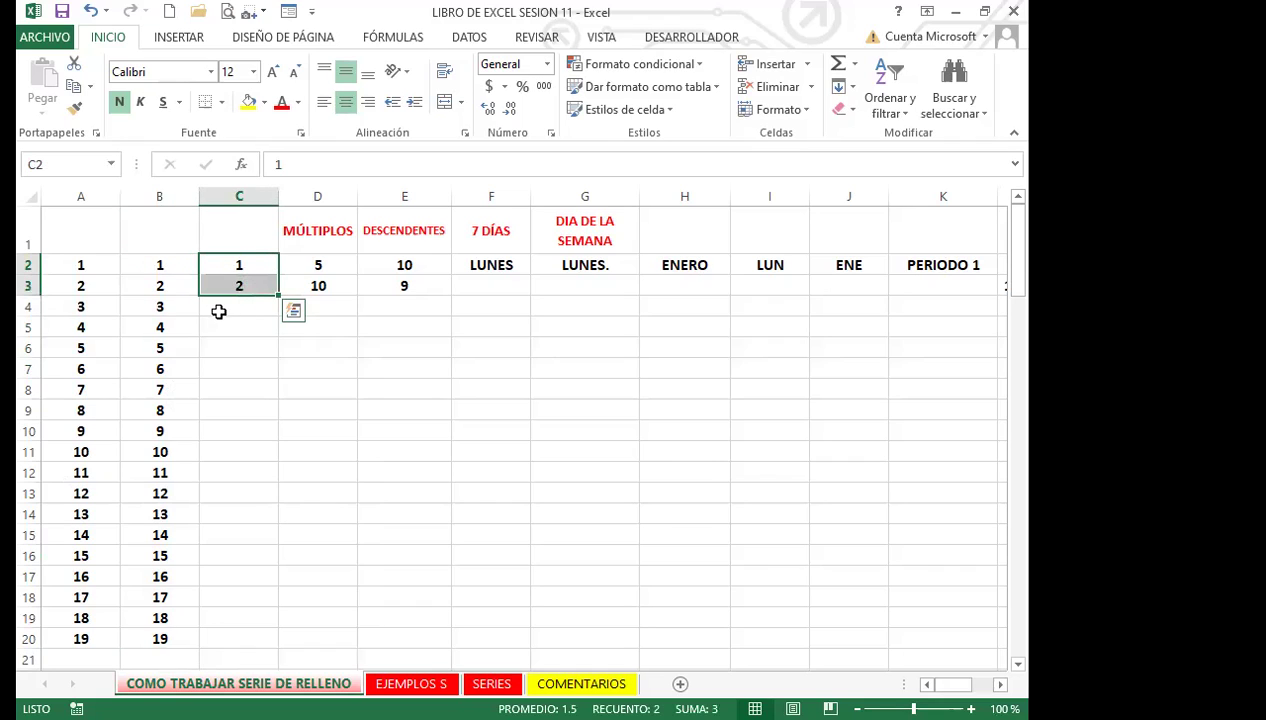
left_click(215, 265)
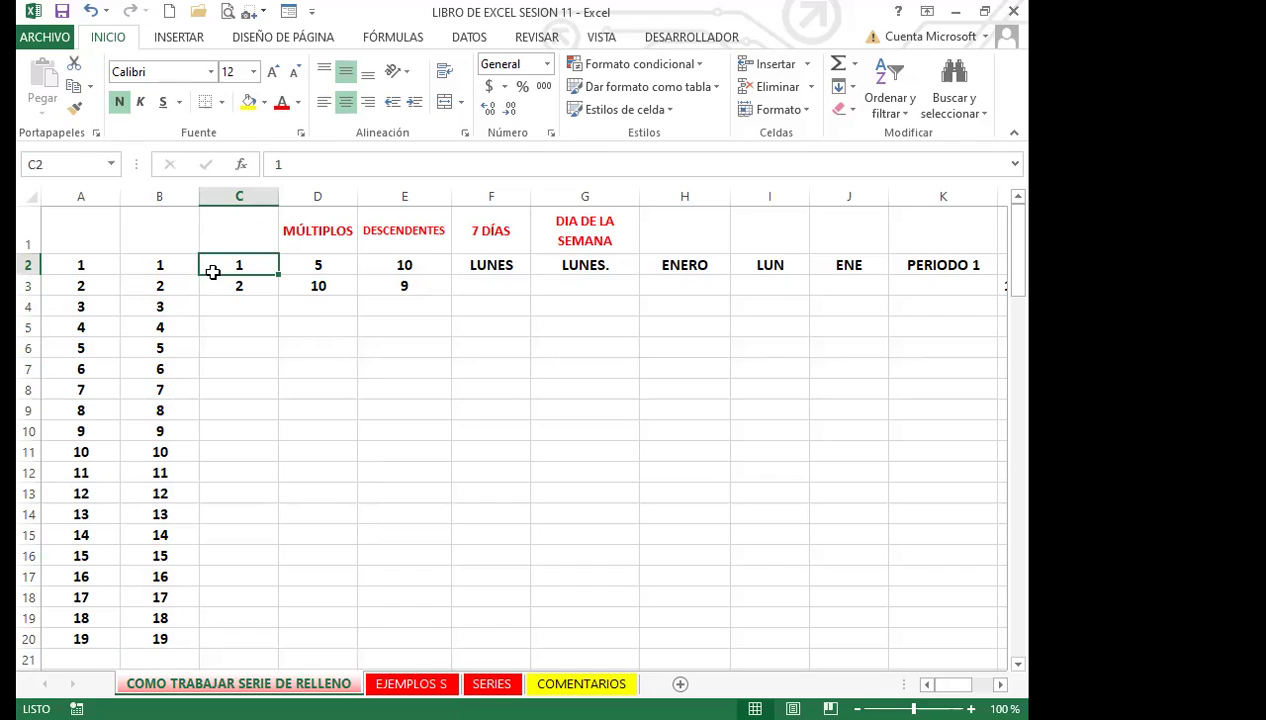
left_click_drag(209, 273, 212, 280)
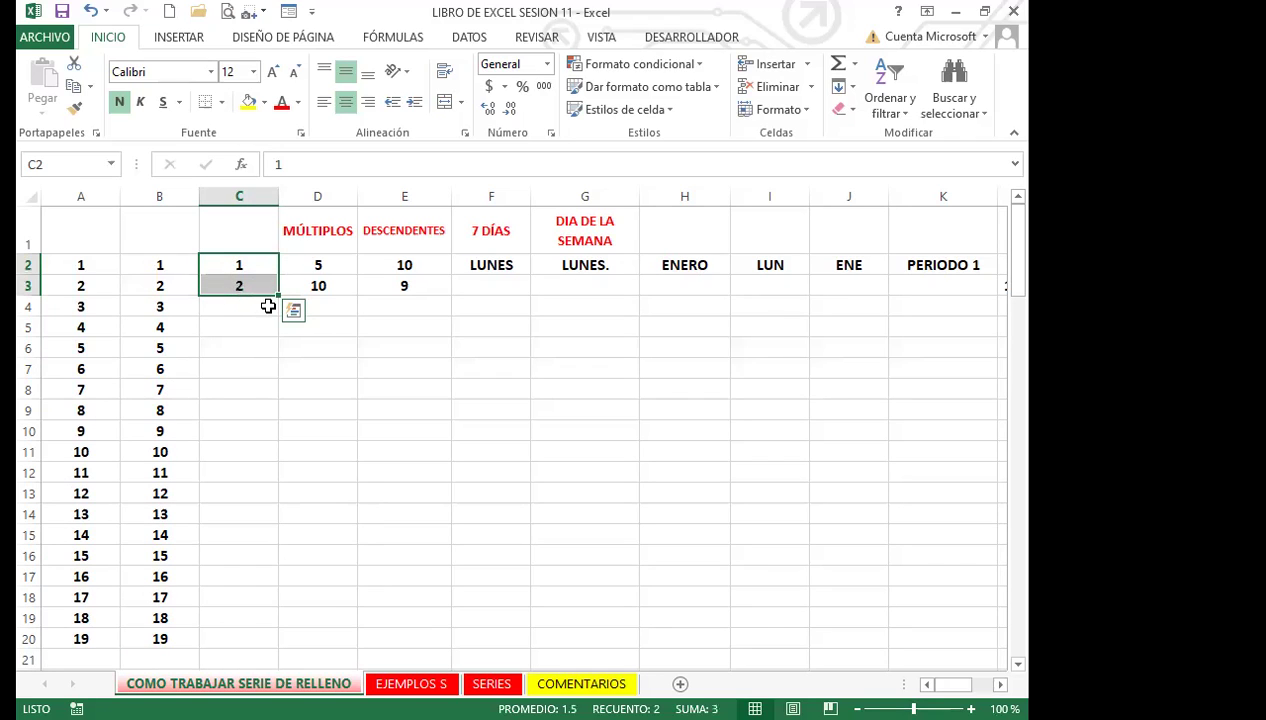
left_click_drag(280, 297, 277, 643)
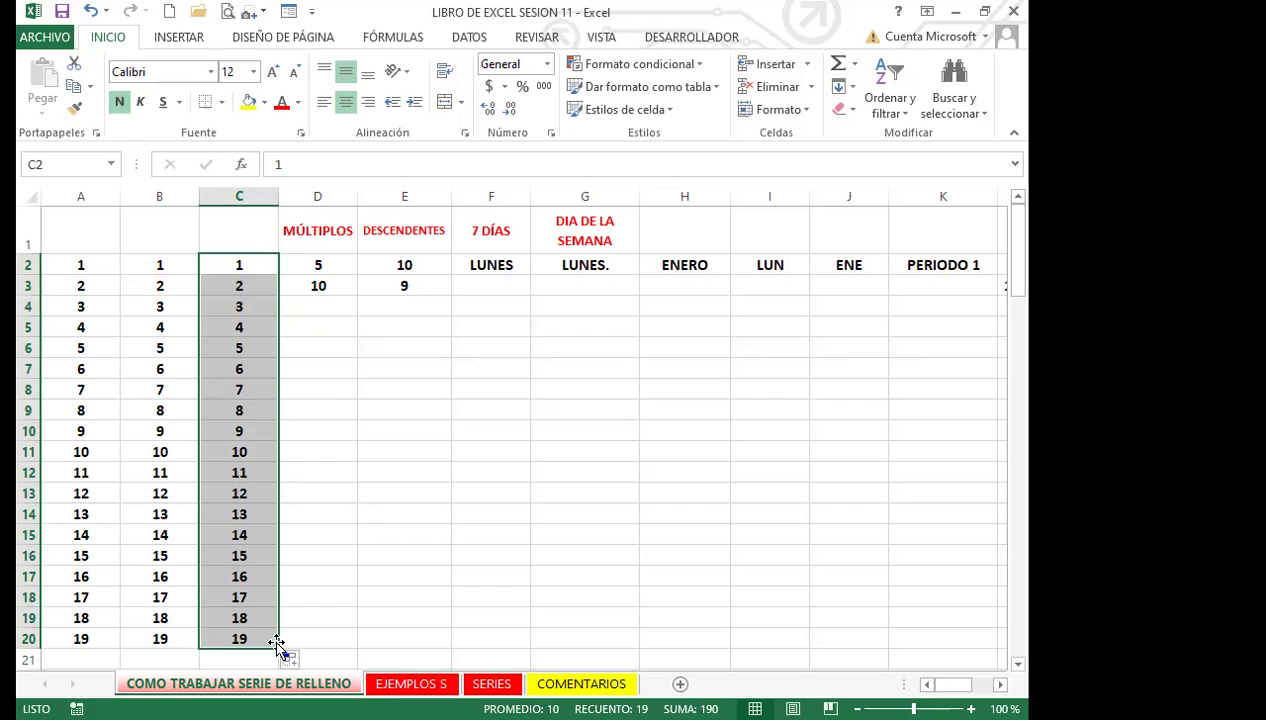
key("ctrl+z")
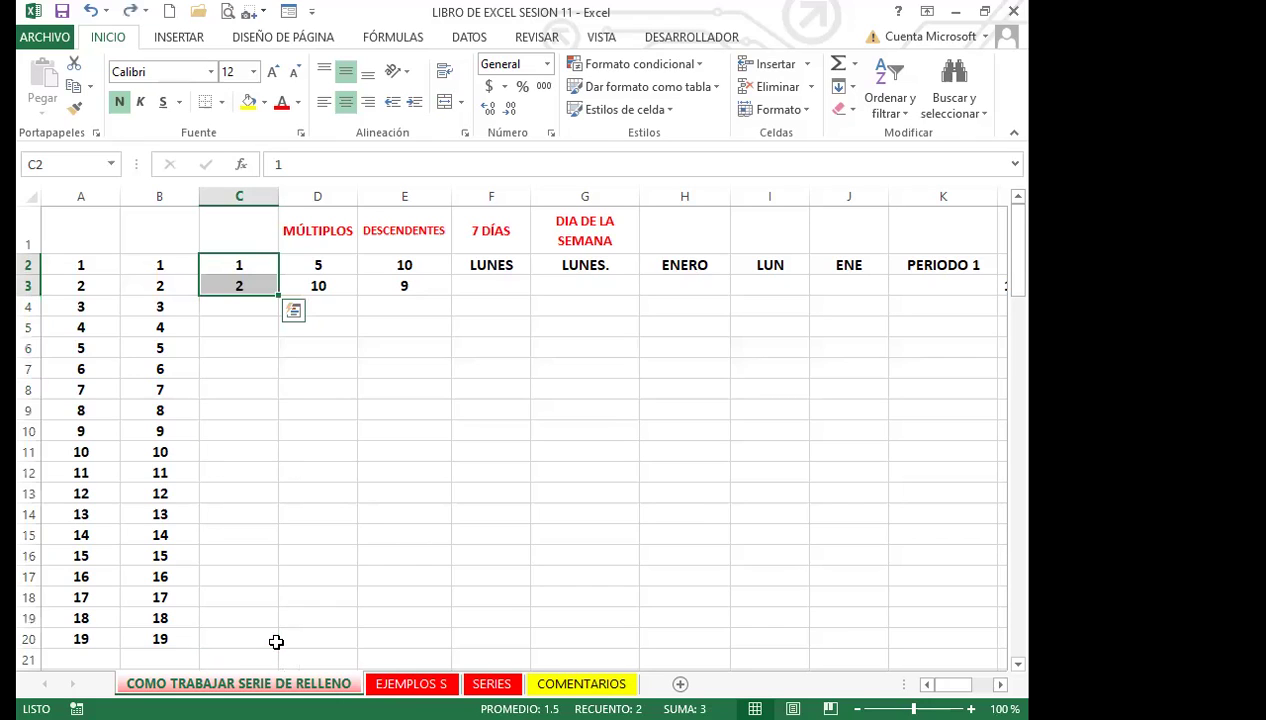
left_click(284, 397)
left_click(262, 368)
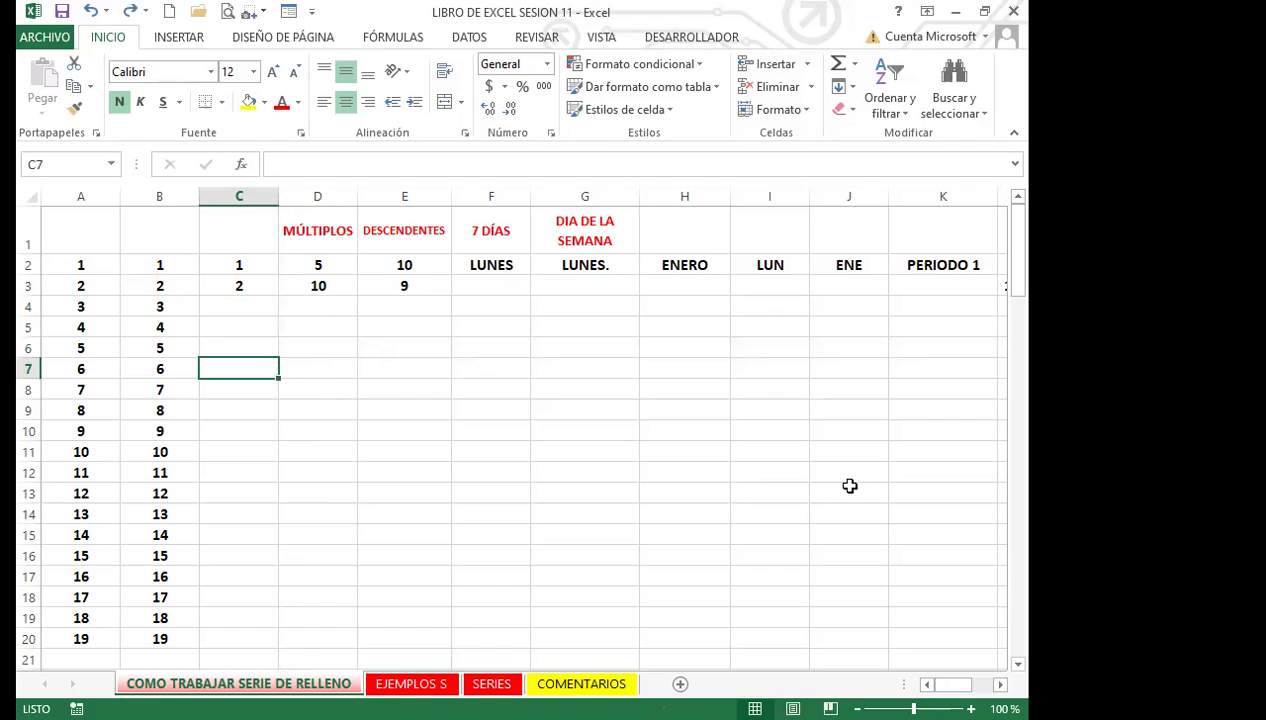
left_click(58, 371)
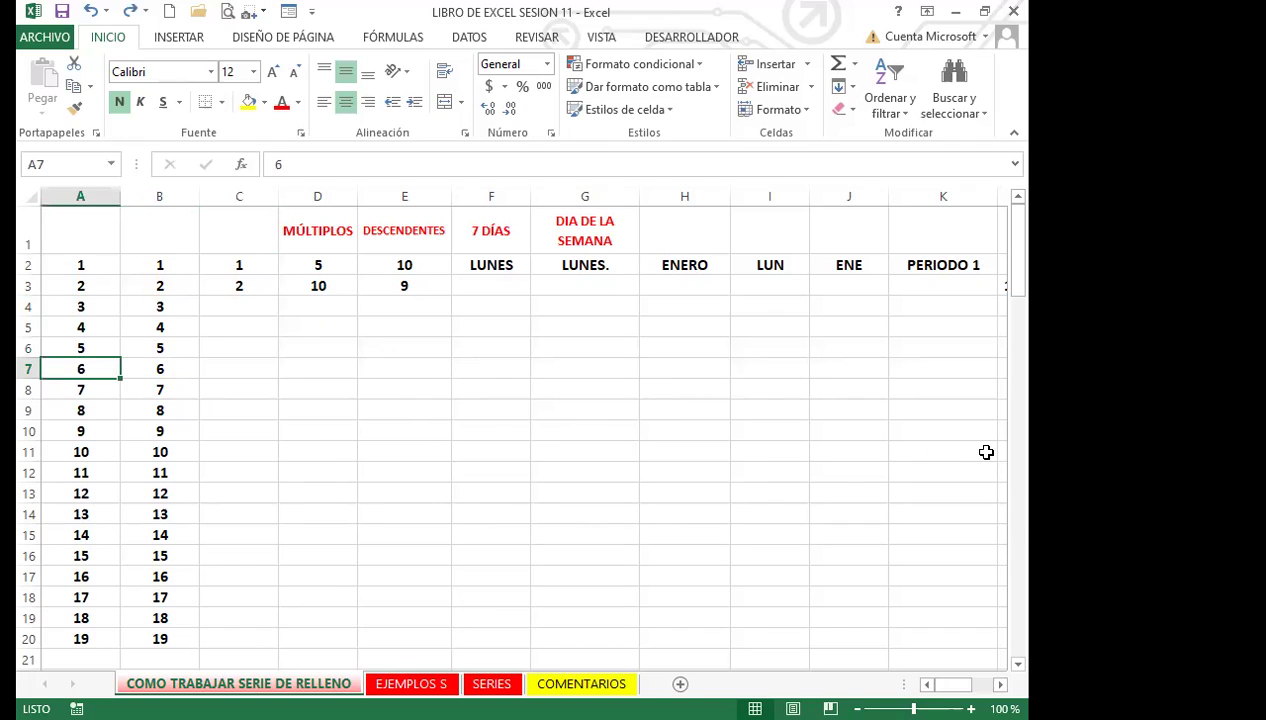
left_click(53, 285)
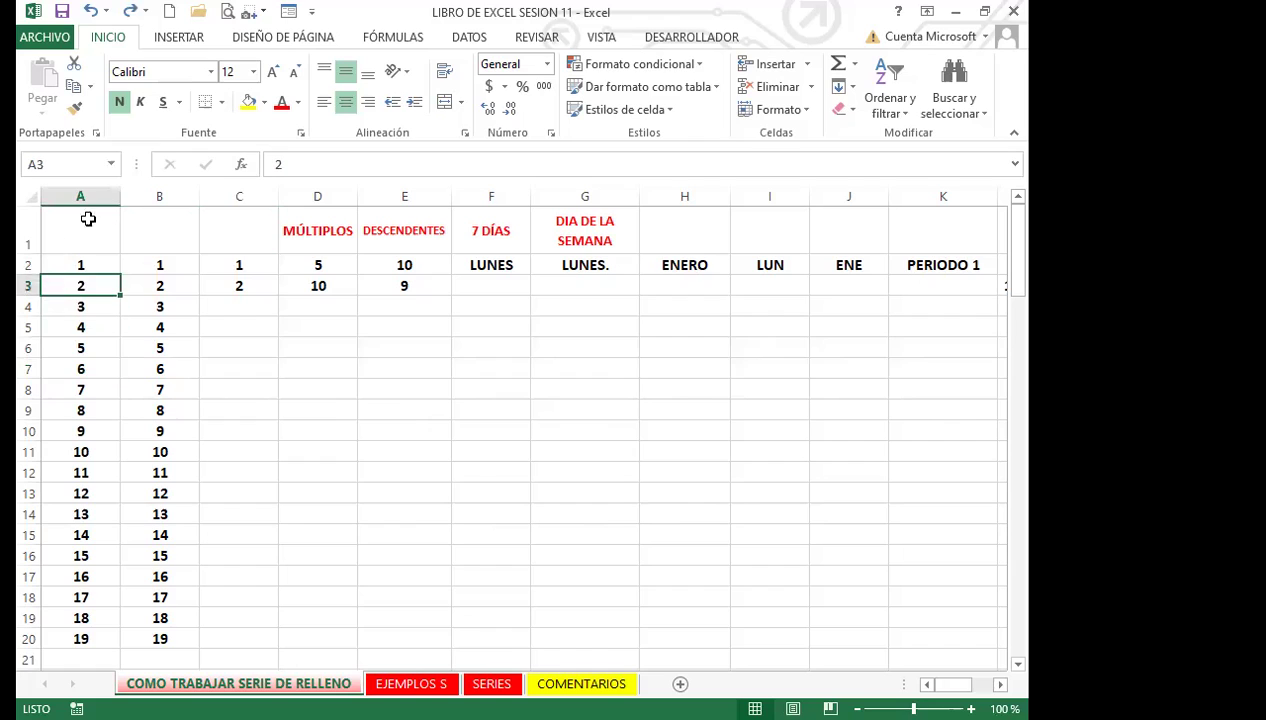
left_click(339, 324)
left_click(989, 407)
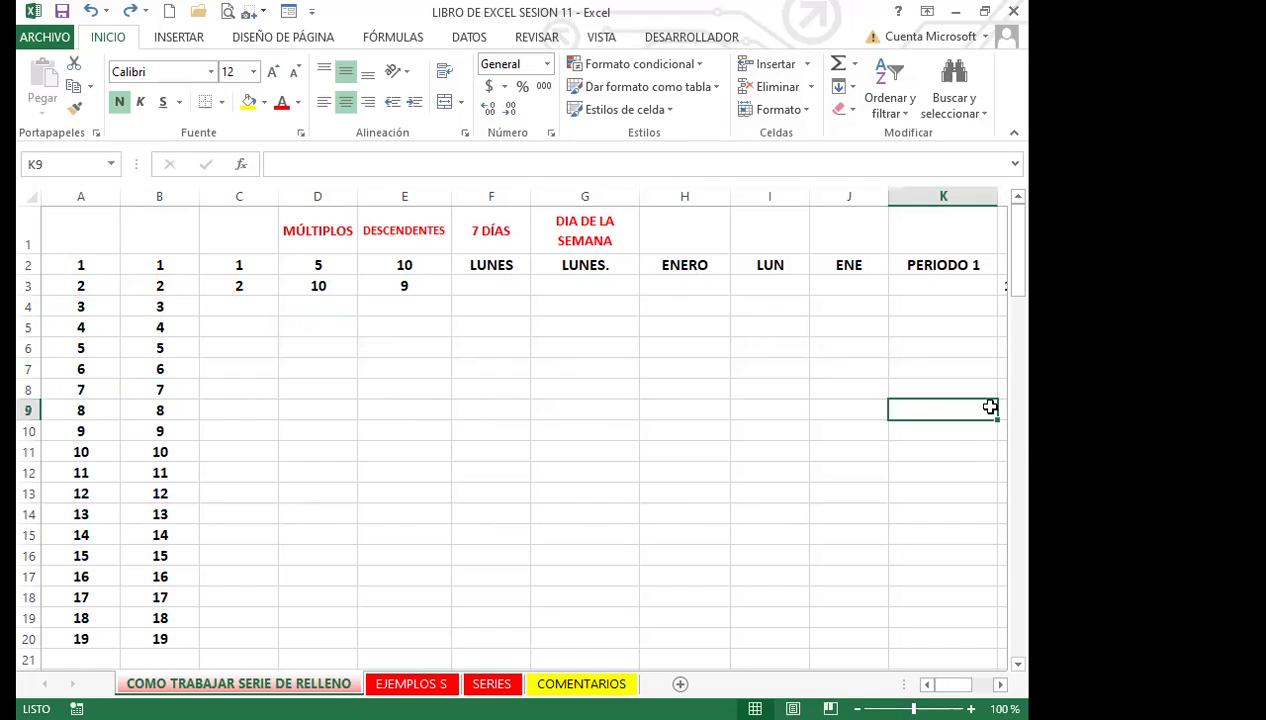
left_click(165, 348)
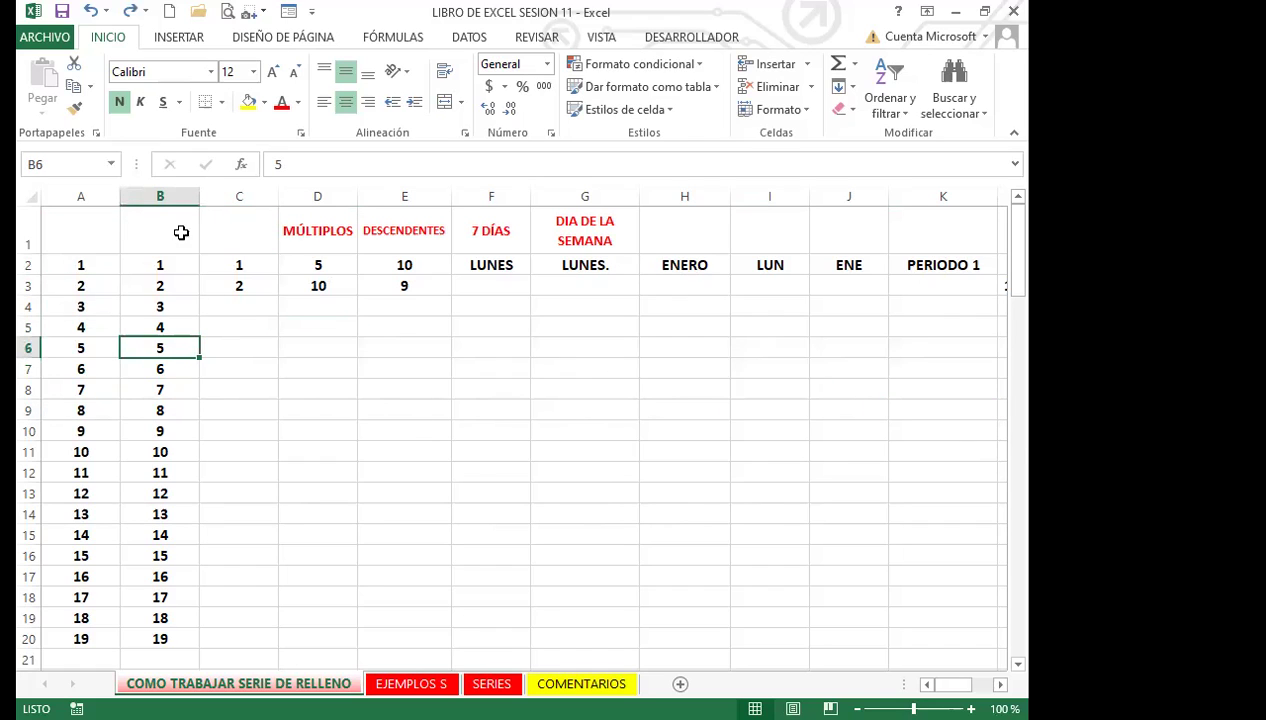
left_click(83, 198)
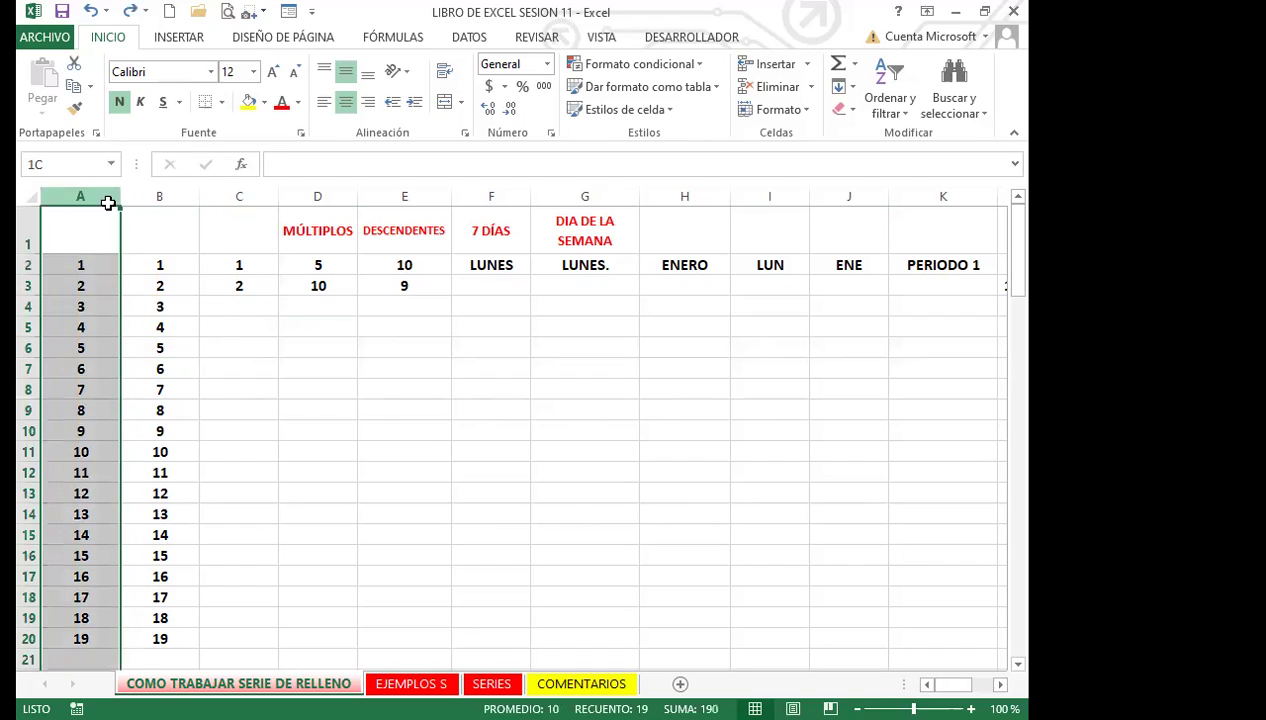
left_click(160, 200, "shift")
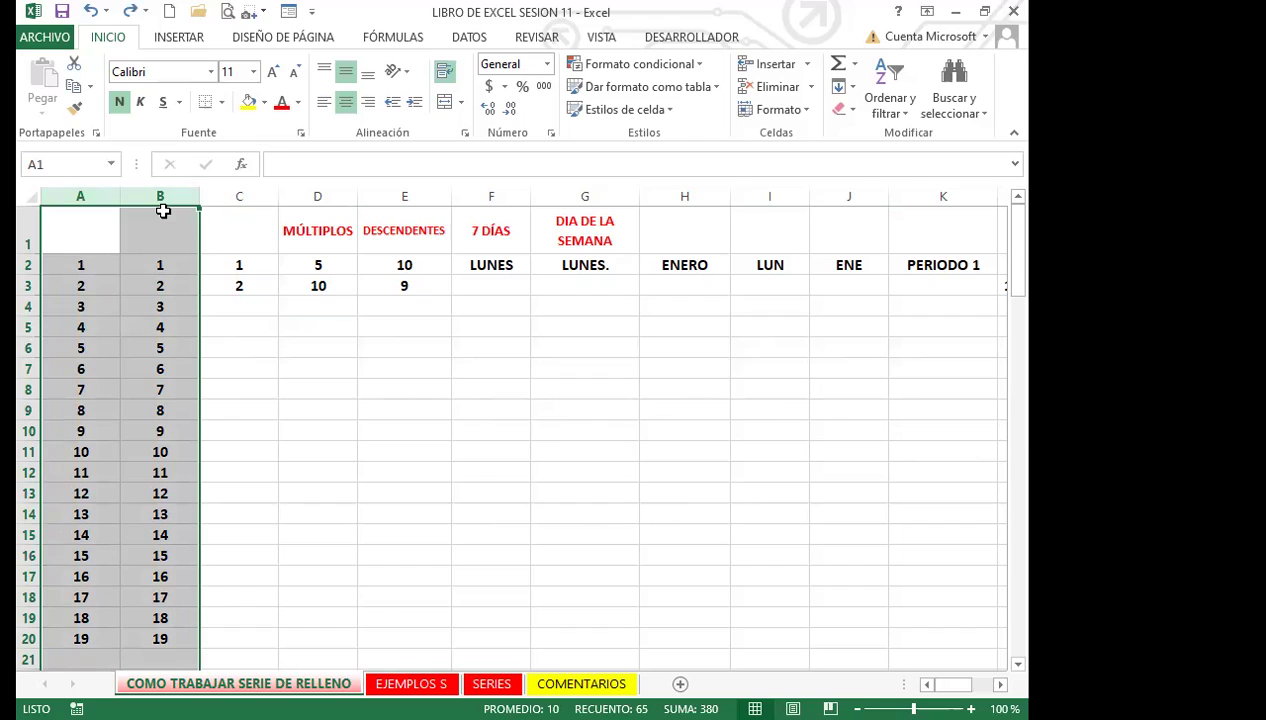
Step: Try extending the C2:C3 pattern past the neighbouring columns down to C34, and undo the fill
left_click_drag(240, 270, 245, 287)
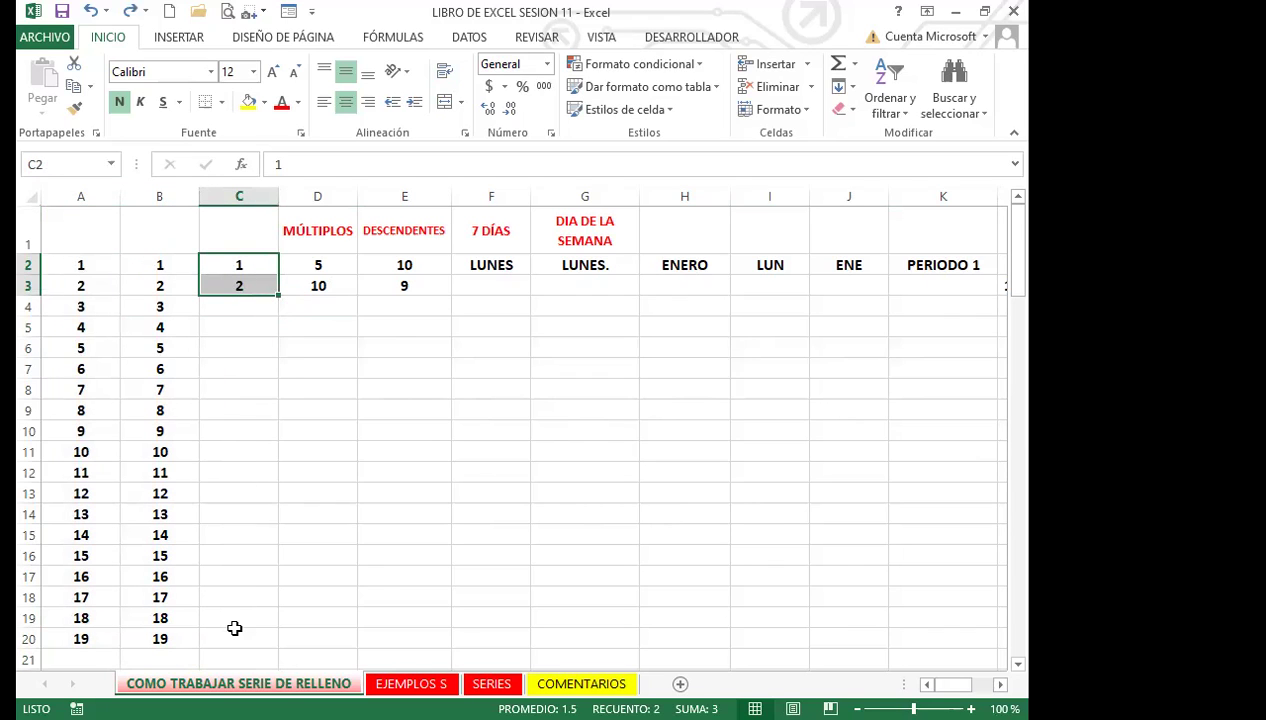
left_click(262, 268)
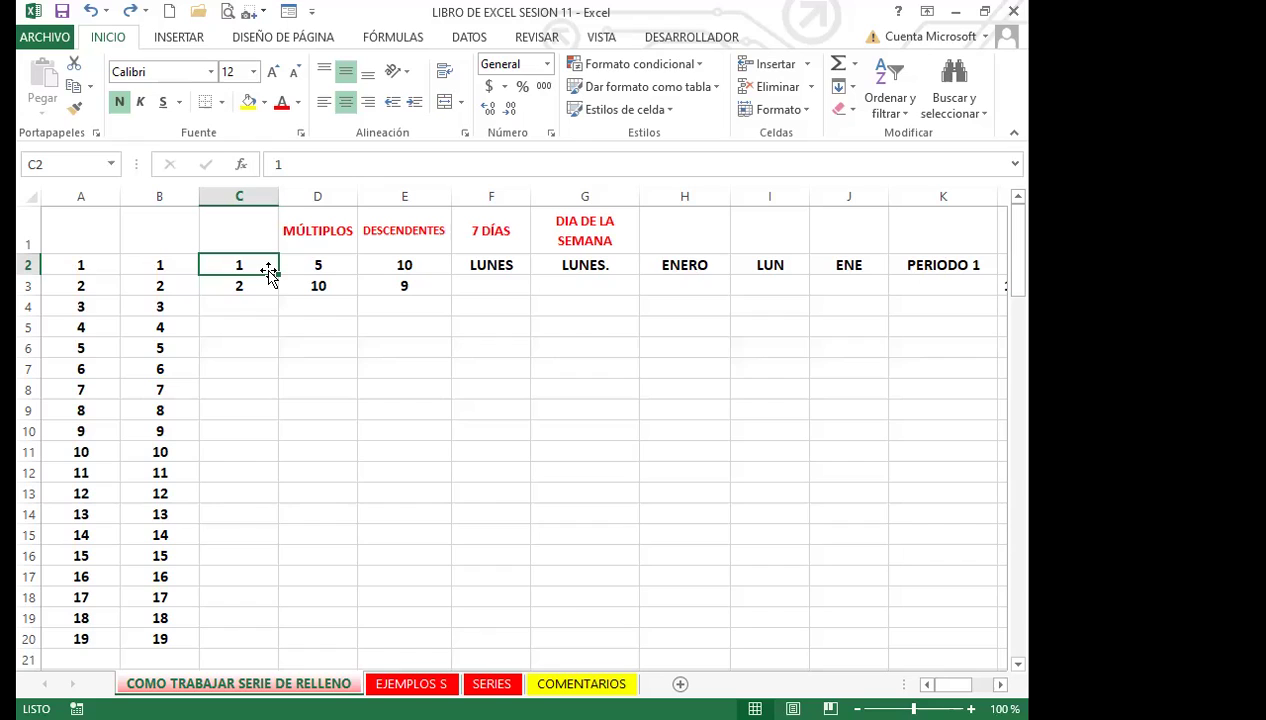
mouse_move(263, 269)
left_mouse_down()
mouse_move(281, 314)
mouse_move(267, 676)
mouse_move(255, 13)
mouse_move(246, 523)
left_mouse_up()
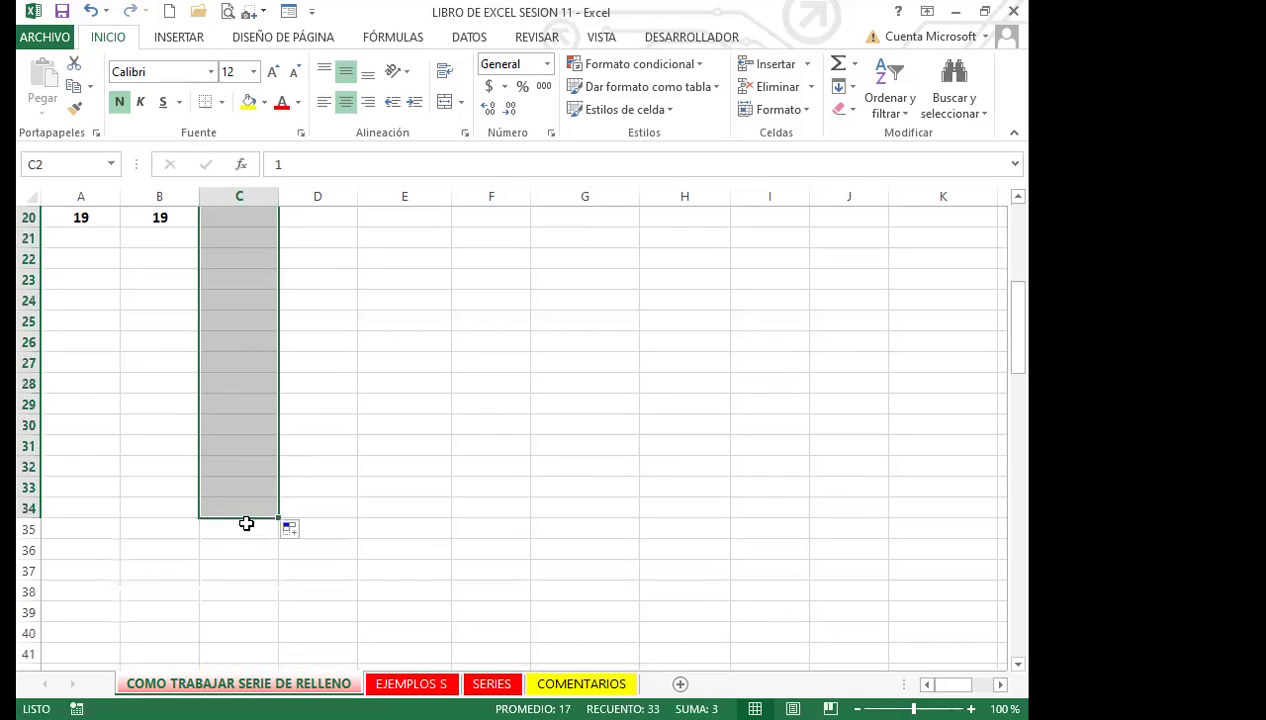
key("ctrl+z")
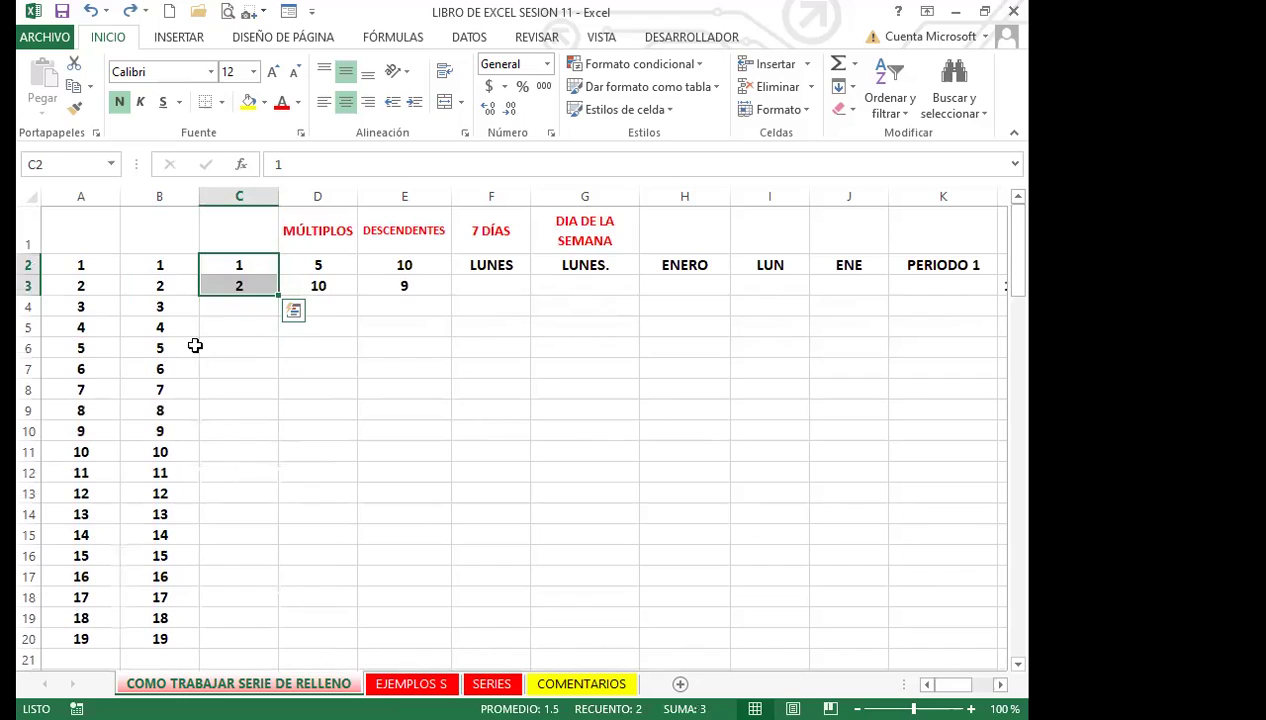
Step: AutoFill the 1, 2 pattern from C2:C3 down to C20, matching the length of the neighbouring column with numbers up to 19
left_click(248, 347)
left_click(86, 265)
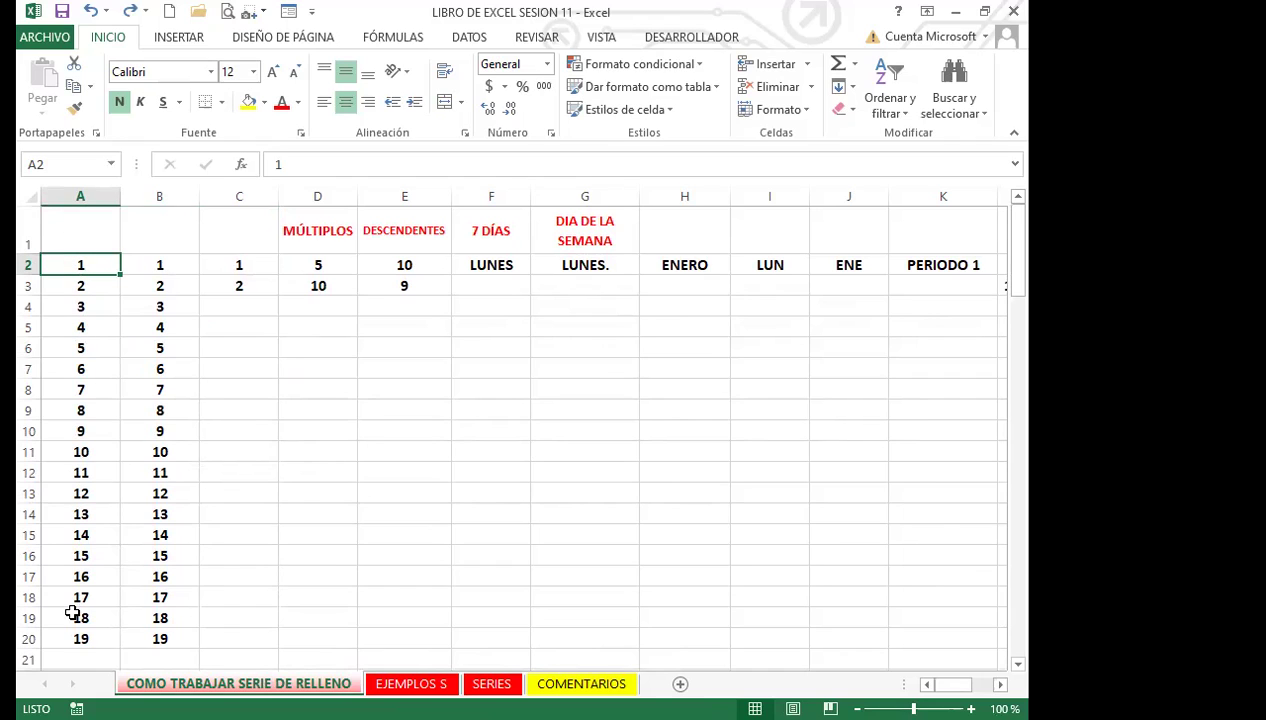
left_click_drag(240, 268, 249, 300)
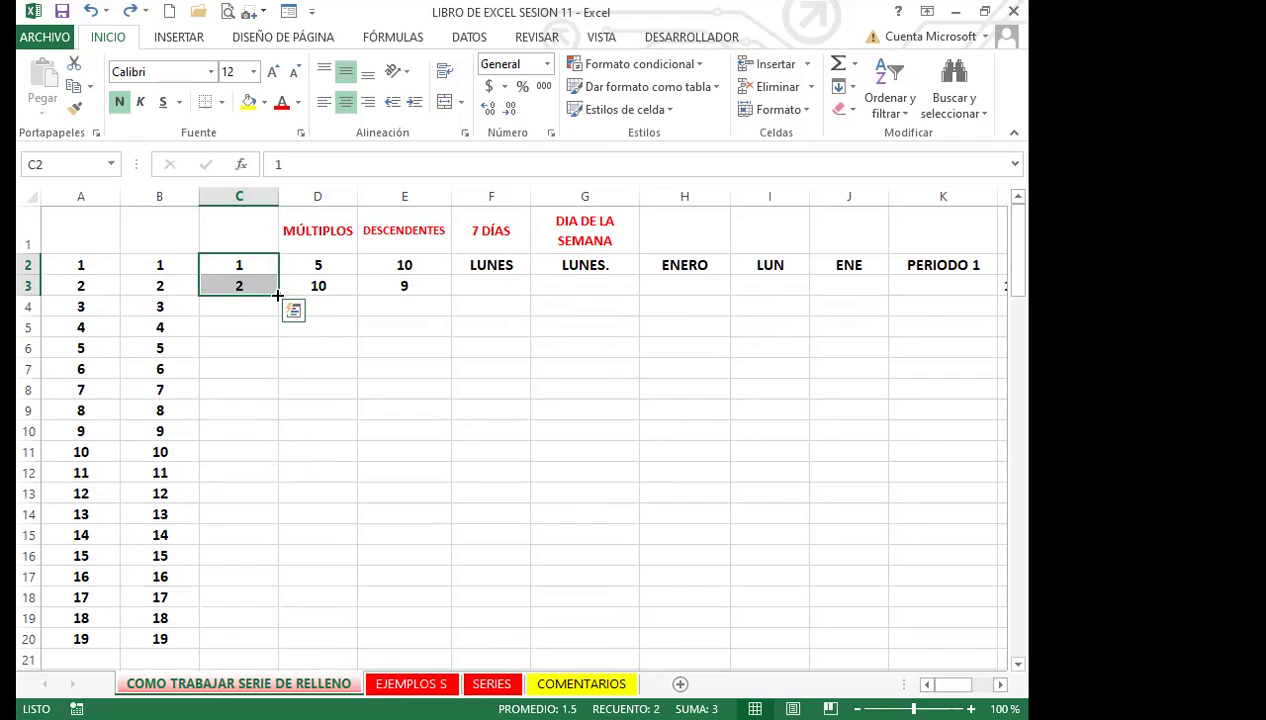
double_click(277, 295)
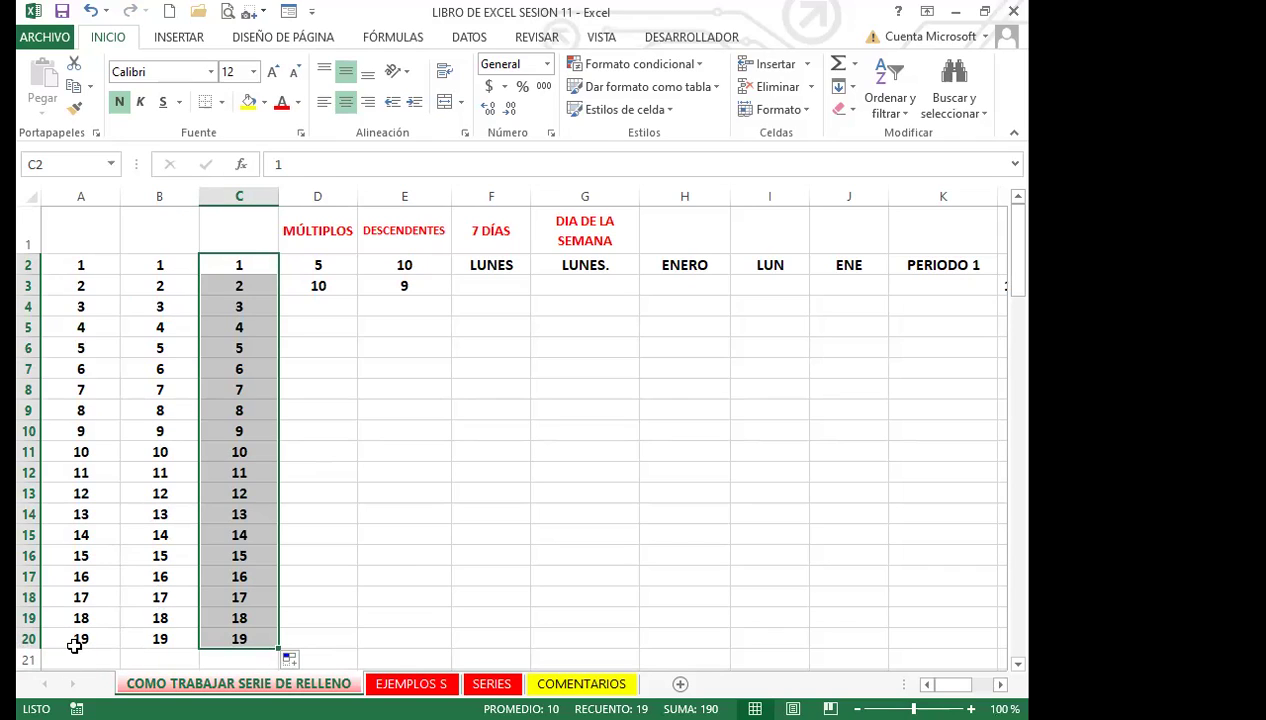
key("ctrl+z")
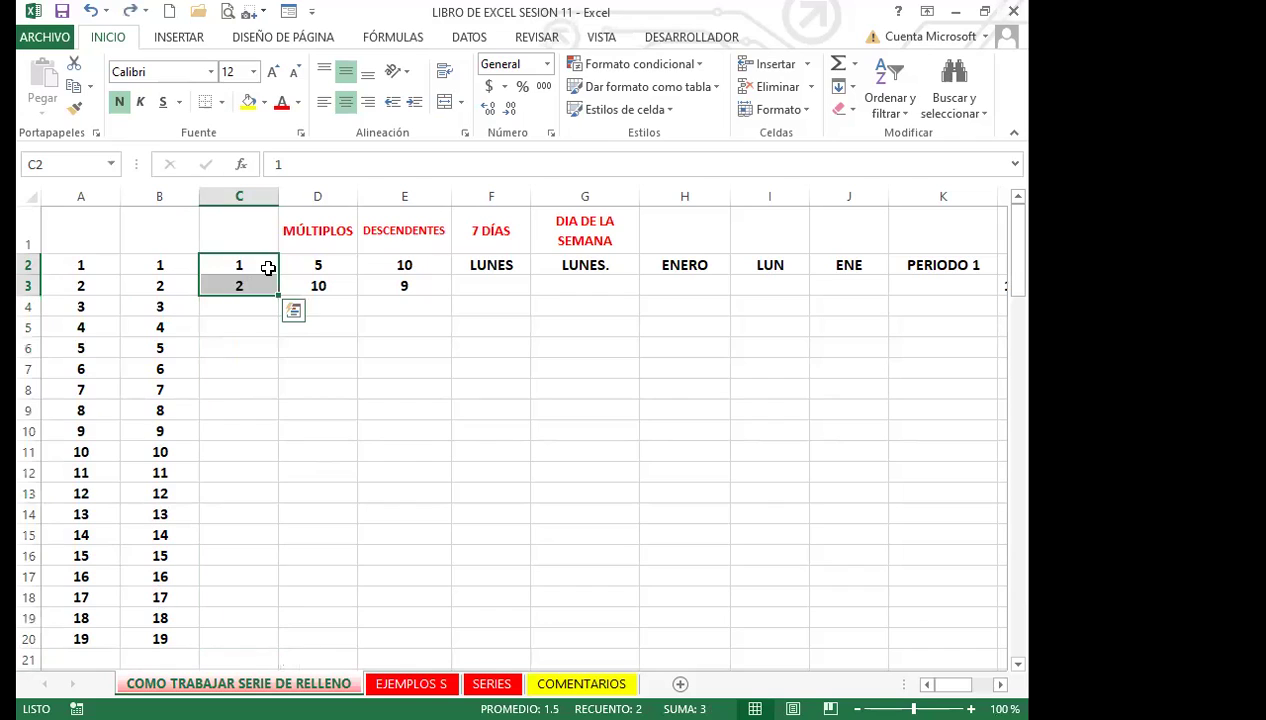
double_click(277, 295)
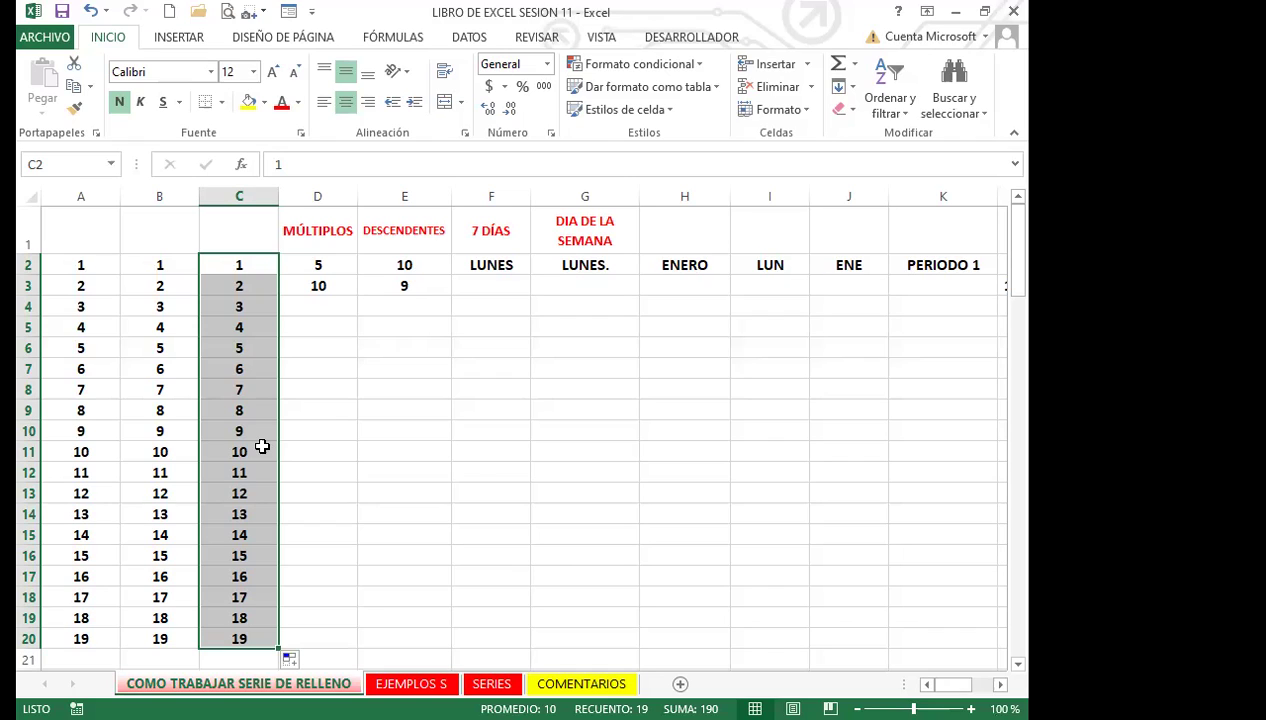
left_click(297, 366)
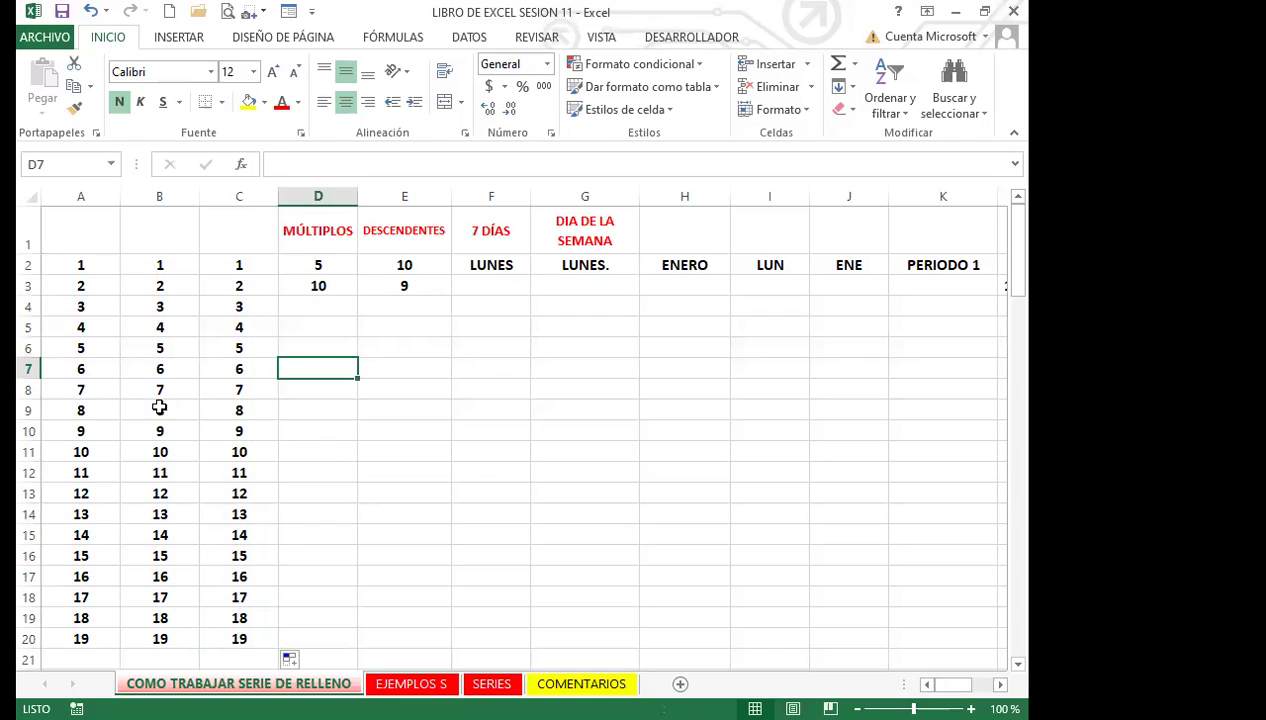
left_click(245, 267)
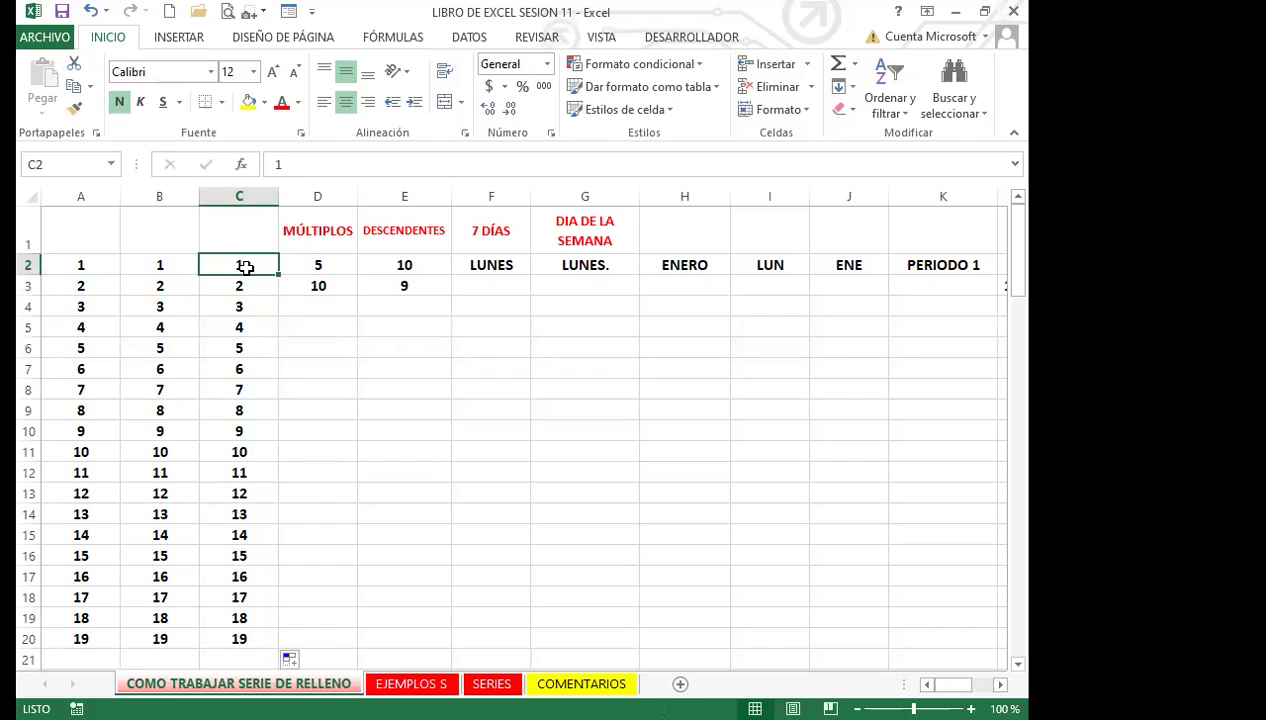
left_click(322, 267)
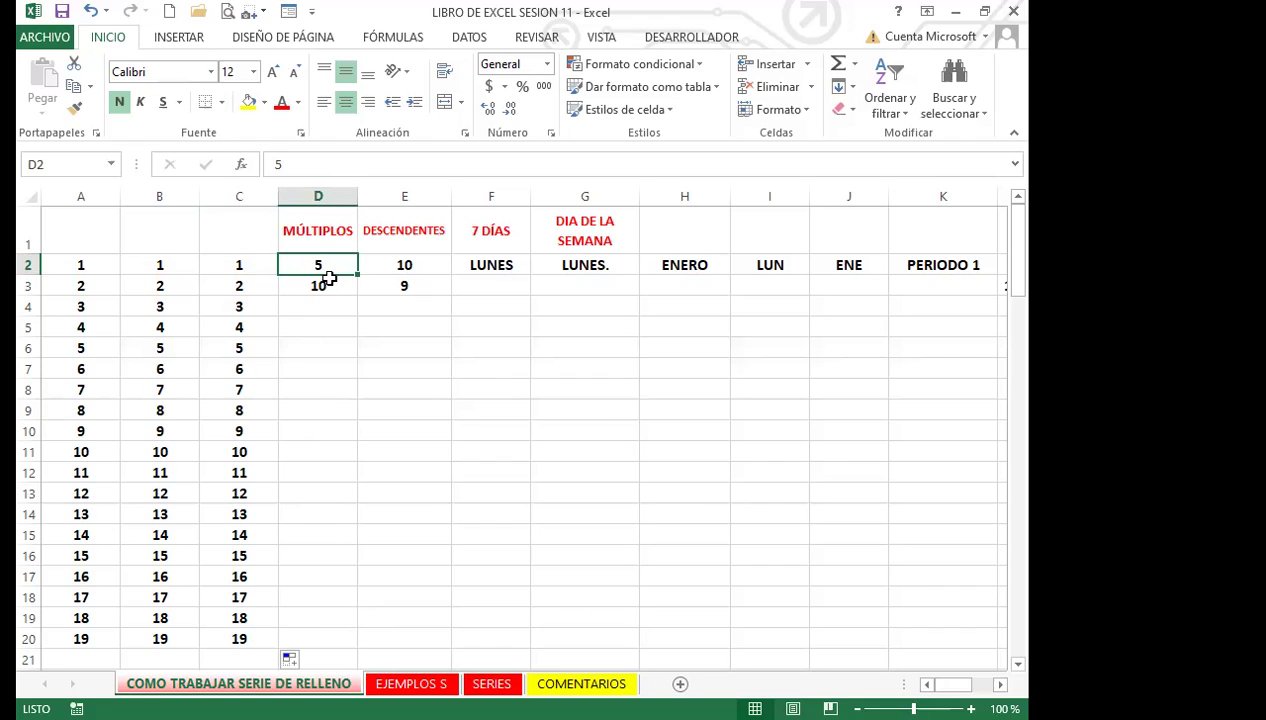
left_click_drag(355, 272, 325, 645)
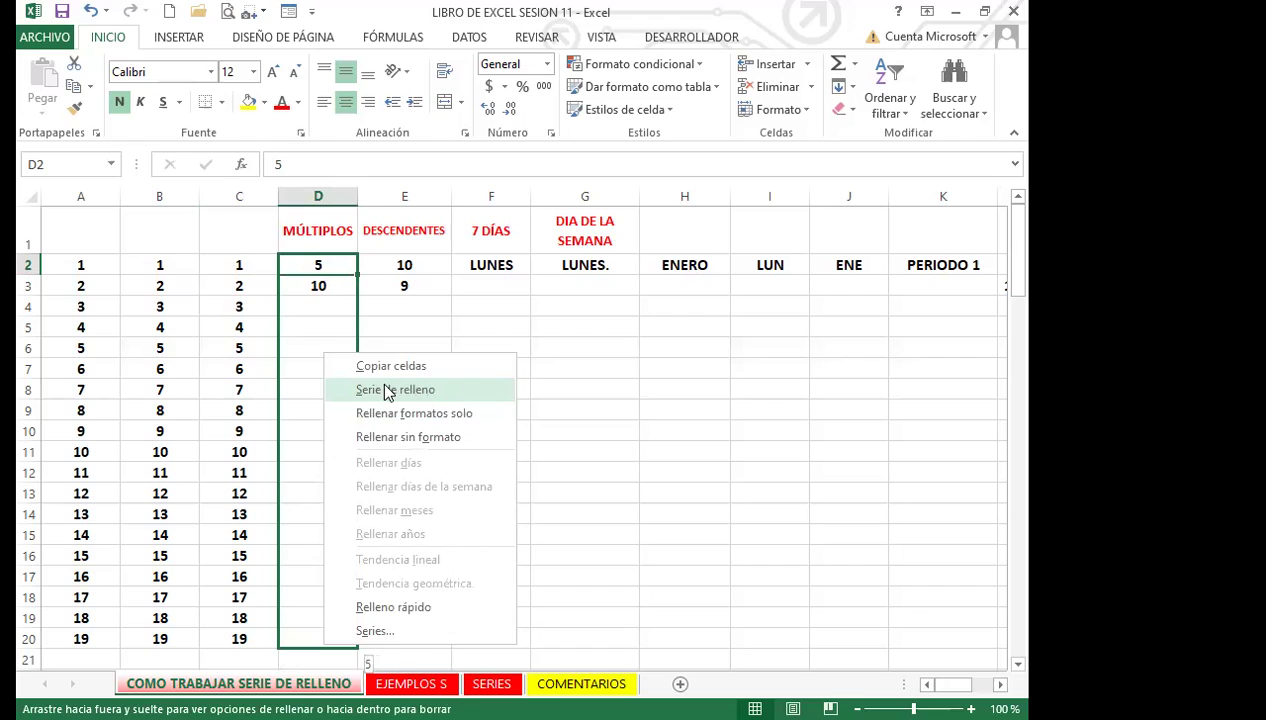
key("Escape")
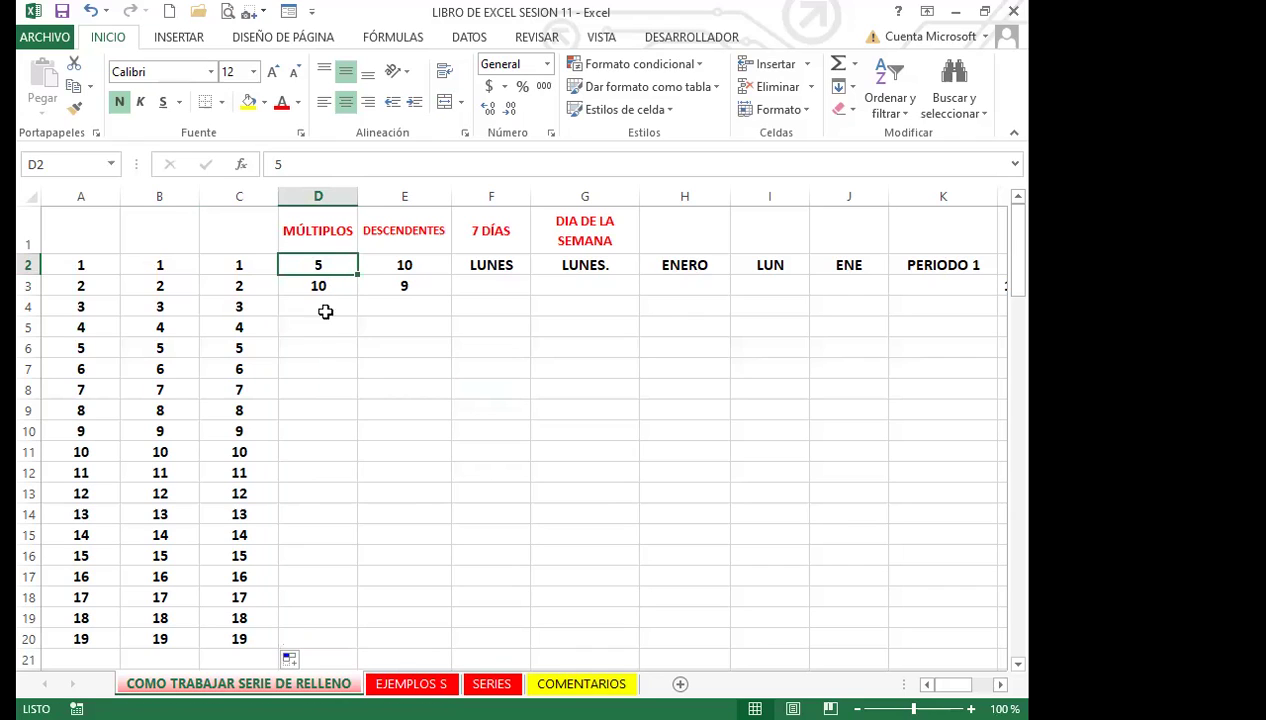
Step: AutoFill the 5, 10 pattern from D2:D3 and the descending 10, 9 pattern from E2:E3 down to row 20
left_click_drag(294, 273, 300, 287)
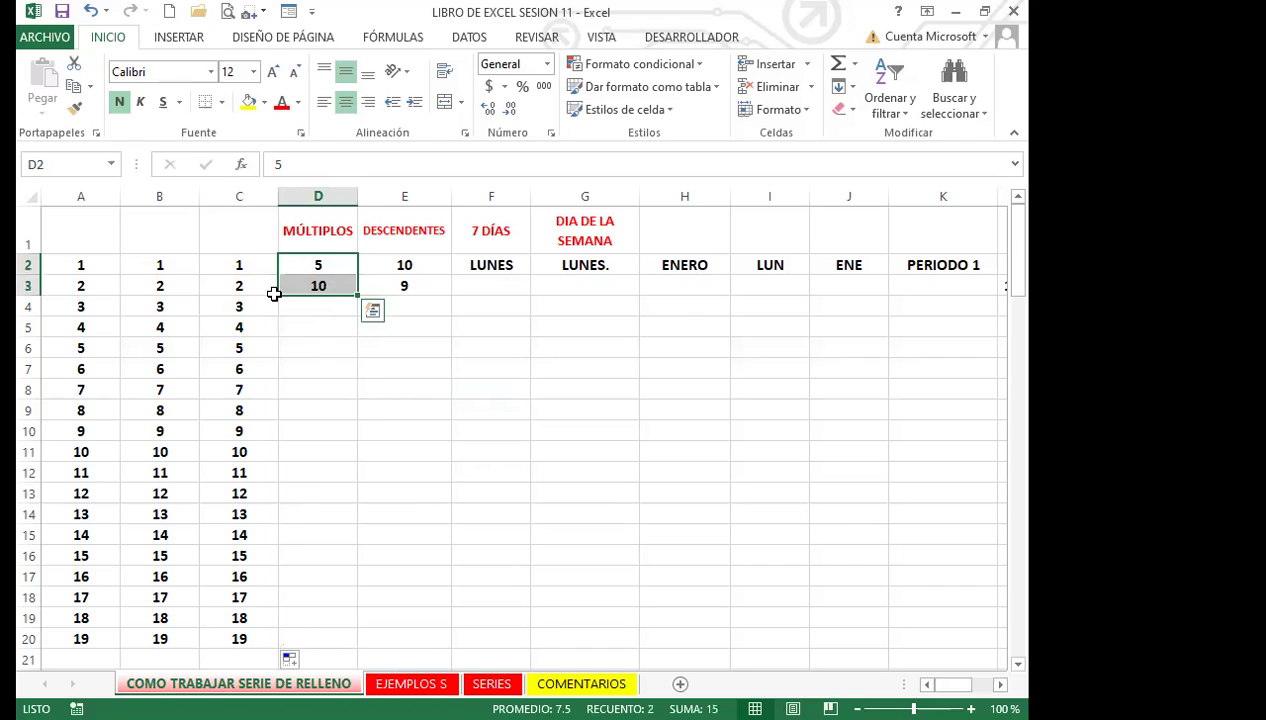
double_click(360, 297)
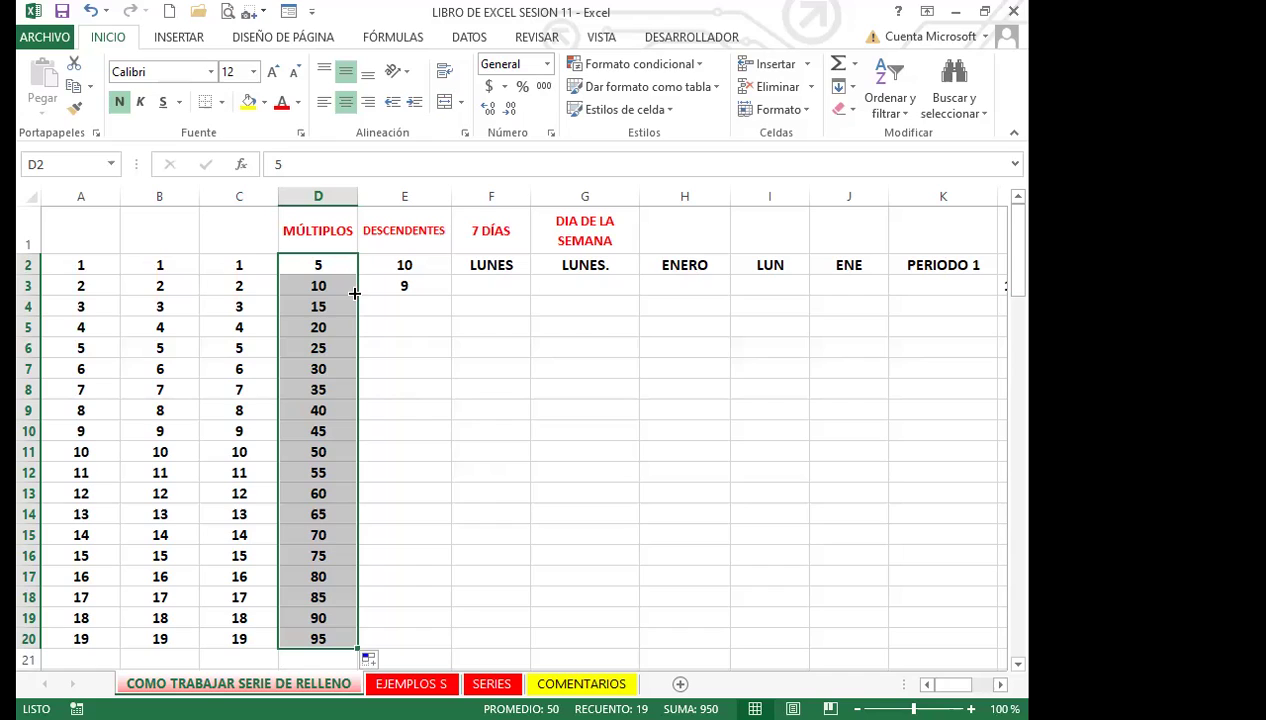
left_click(426, 257)
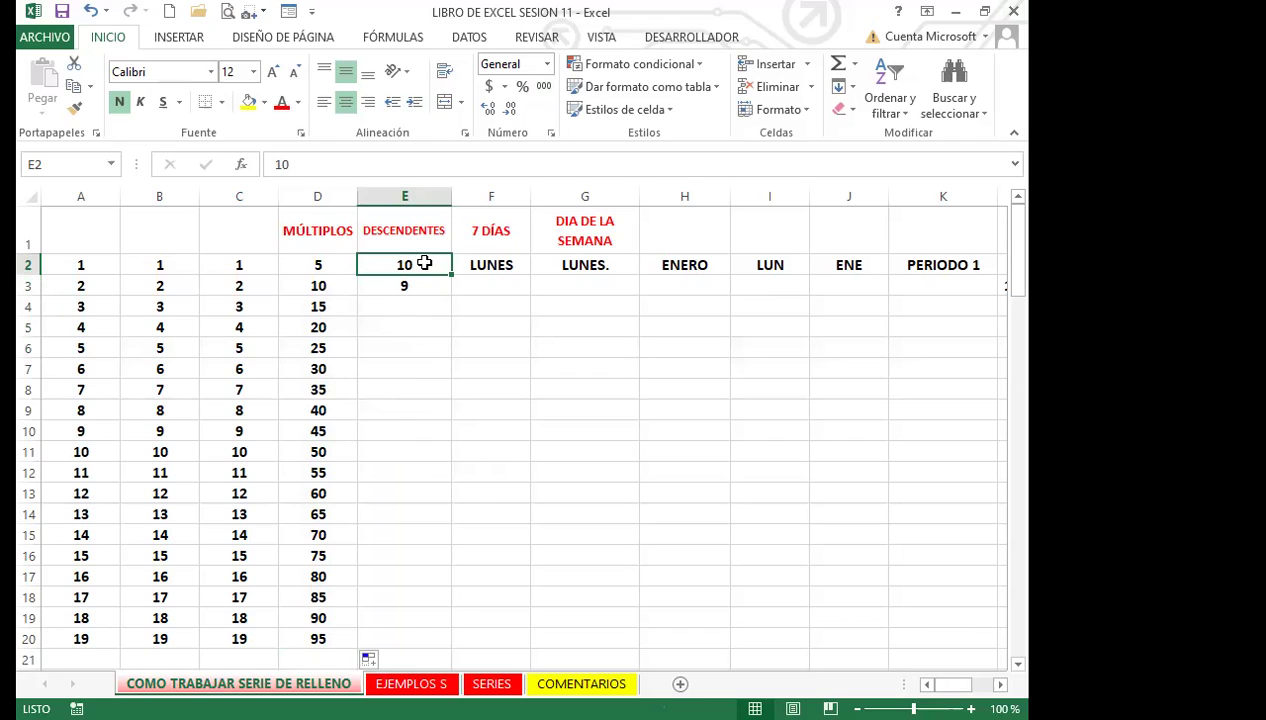
left_click_drag(424, 265, 406, 291)
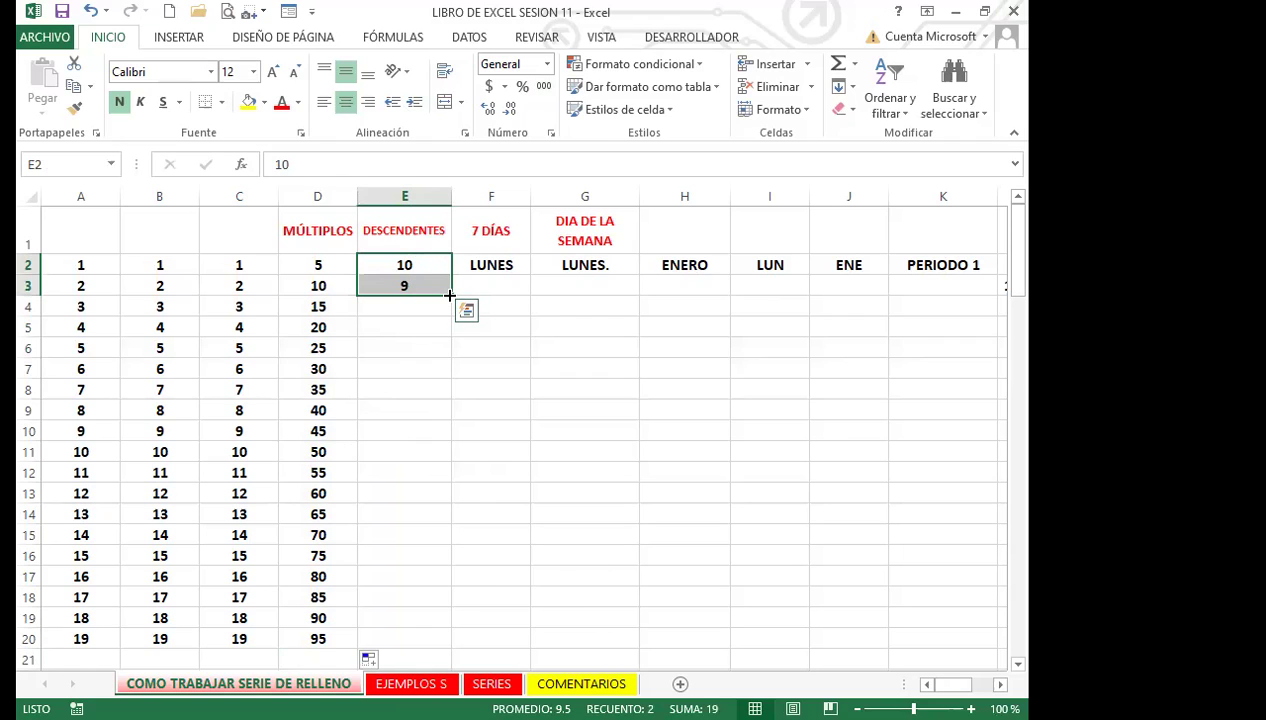
double_click(450, 296)
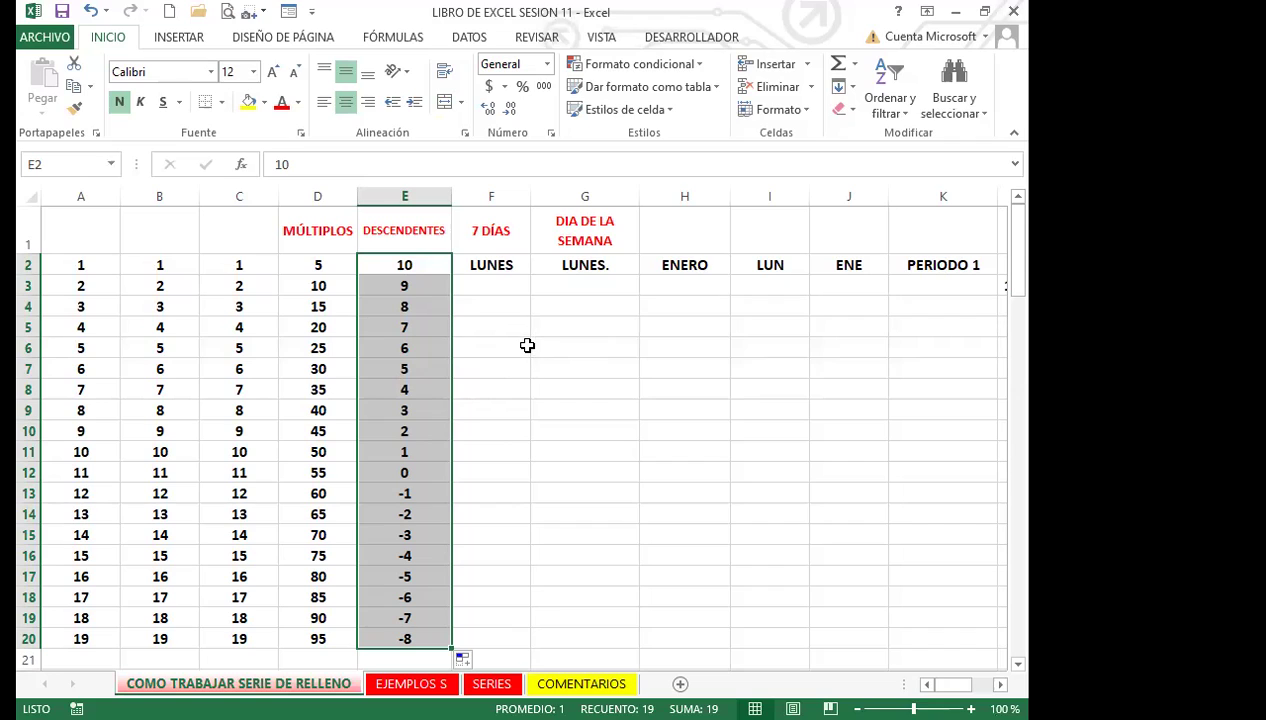
Step: AutoFill LUNES from F2 down to F20 as a series covering all seven days of the week
left_click(491, 309)
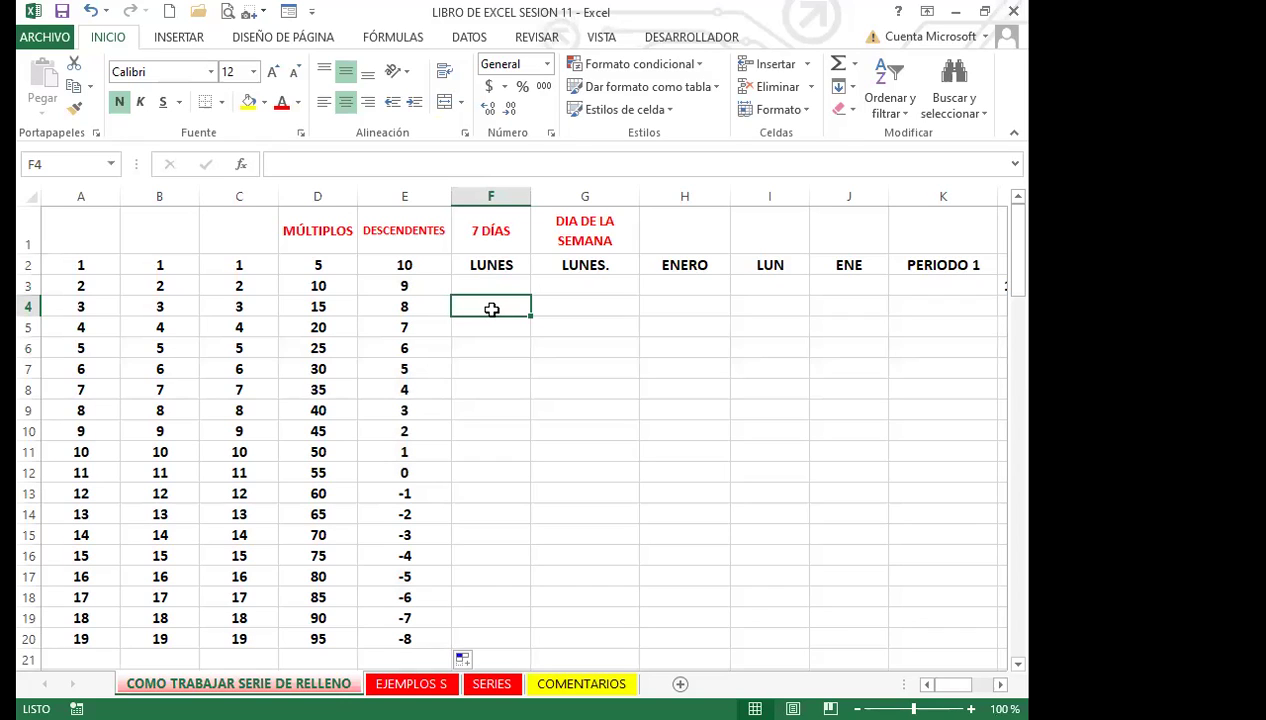
left_click(492, 266)
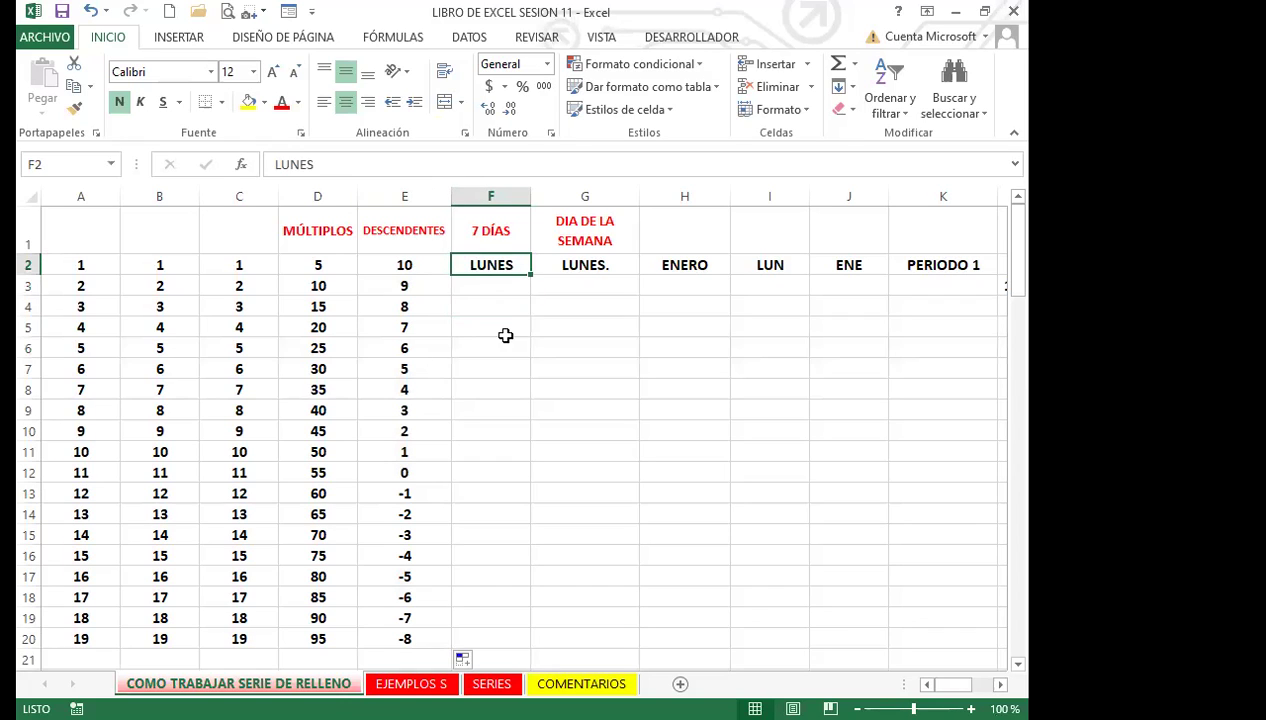
double_click(532, 277)
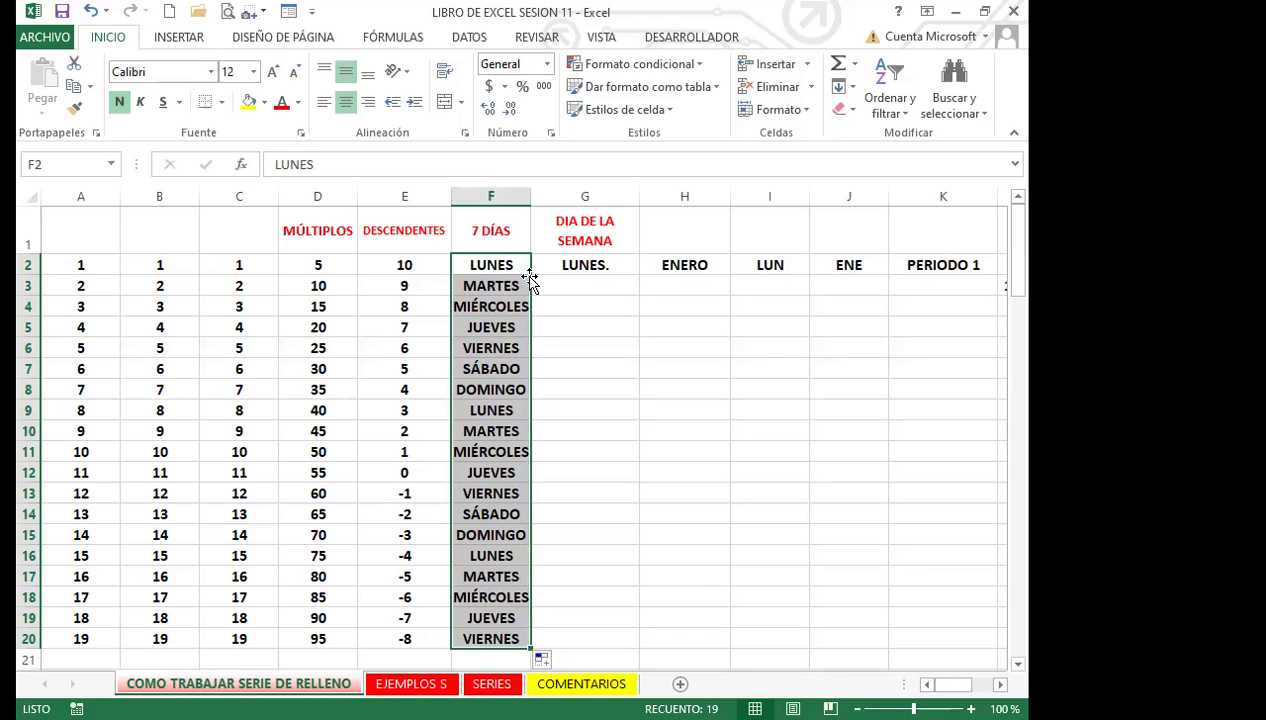
Step: Extend LUNES. from G2 down to G20 with the Rellenar días de la semana option, so only weekdays are listed
left_click(581, 266)
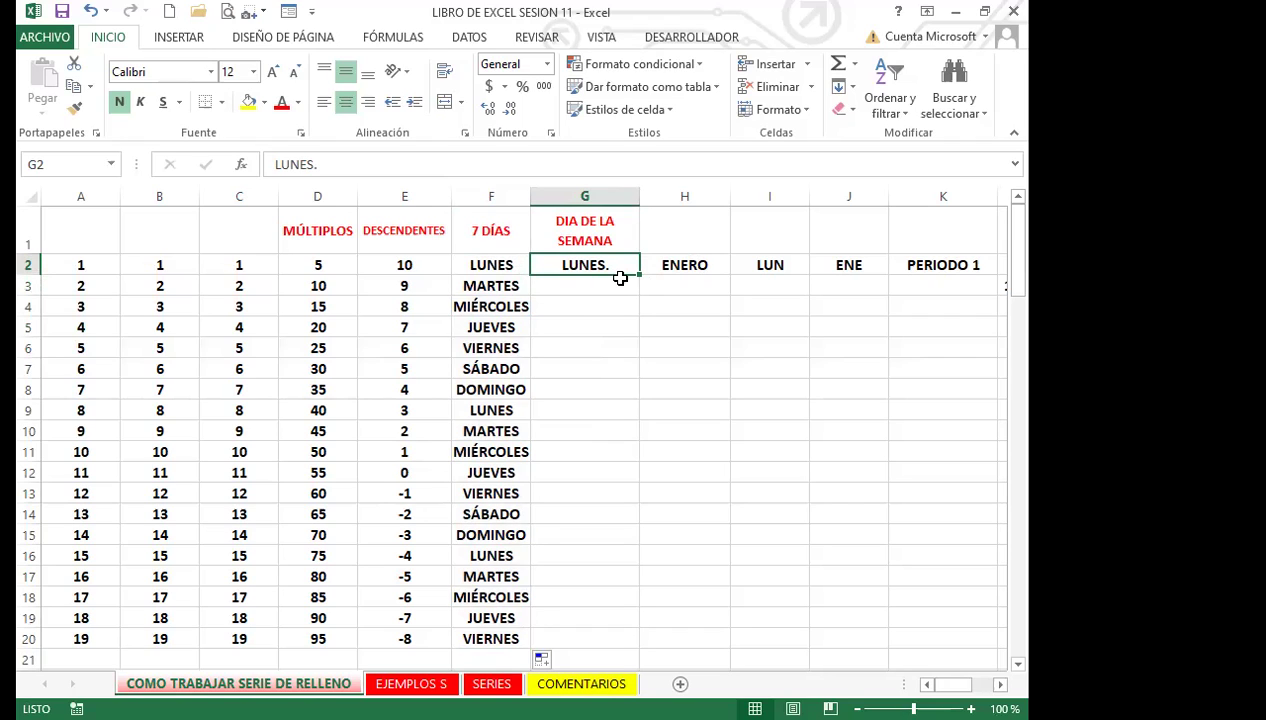
left_click_drag(639, 273, 611, 655)
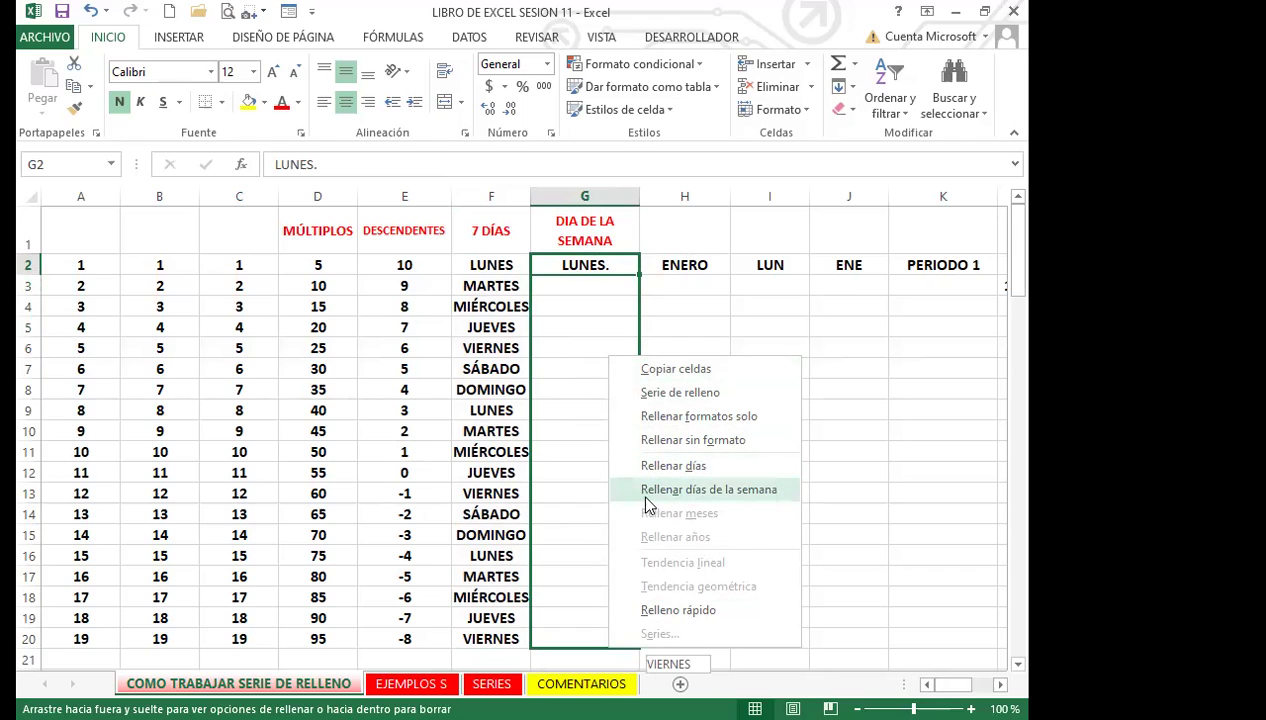
left_click(744, 490)
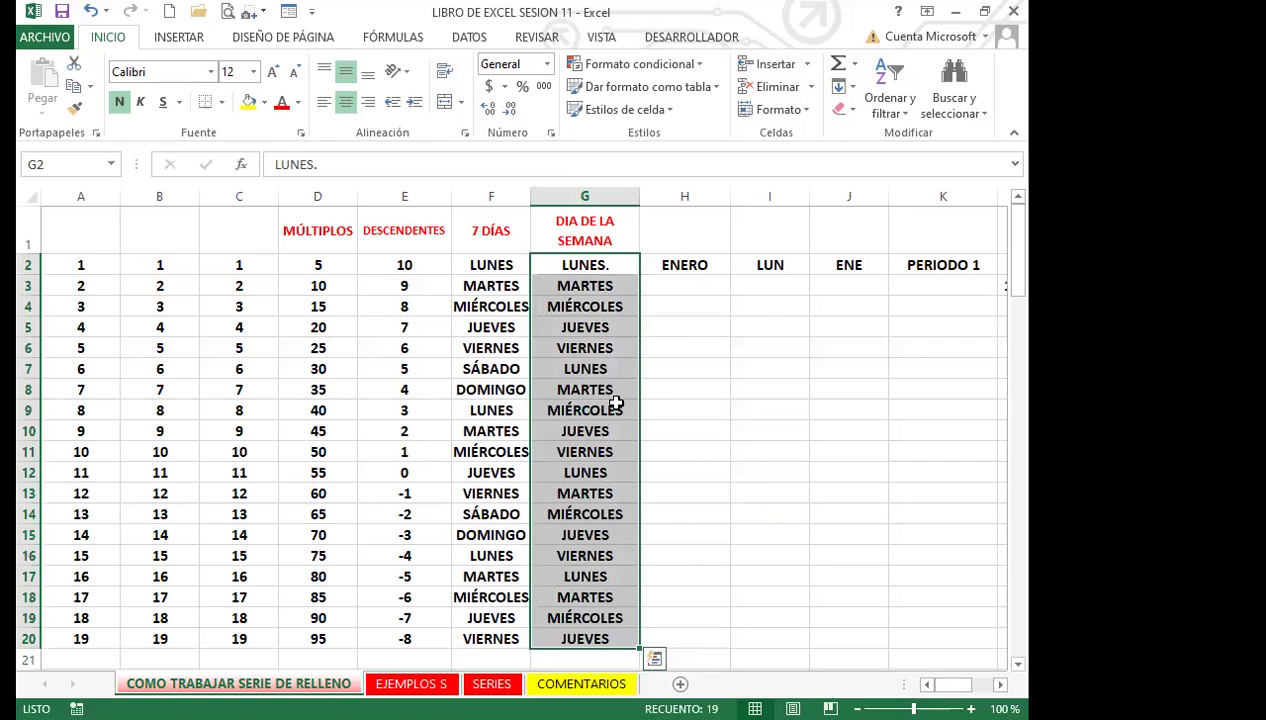
left_click_drag(608, 266, 583, 637)
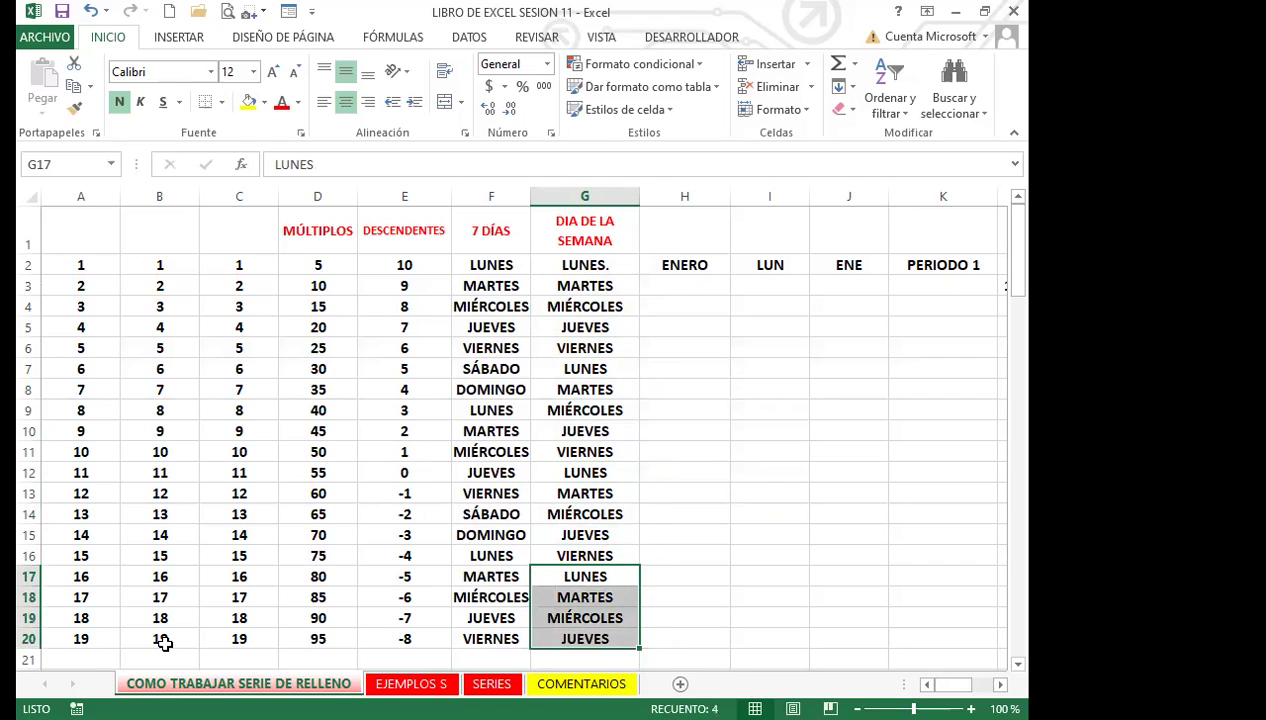
left_click(563, 640)
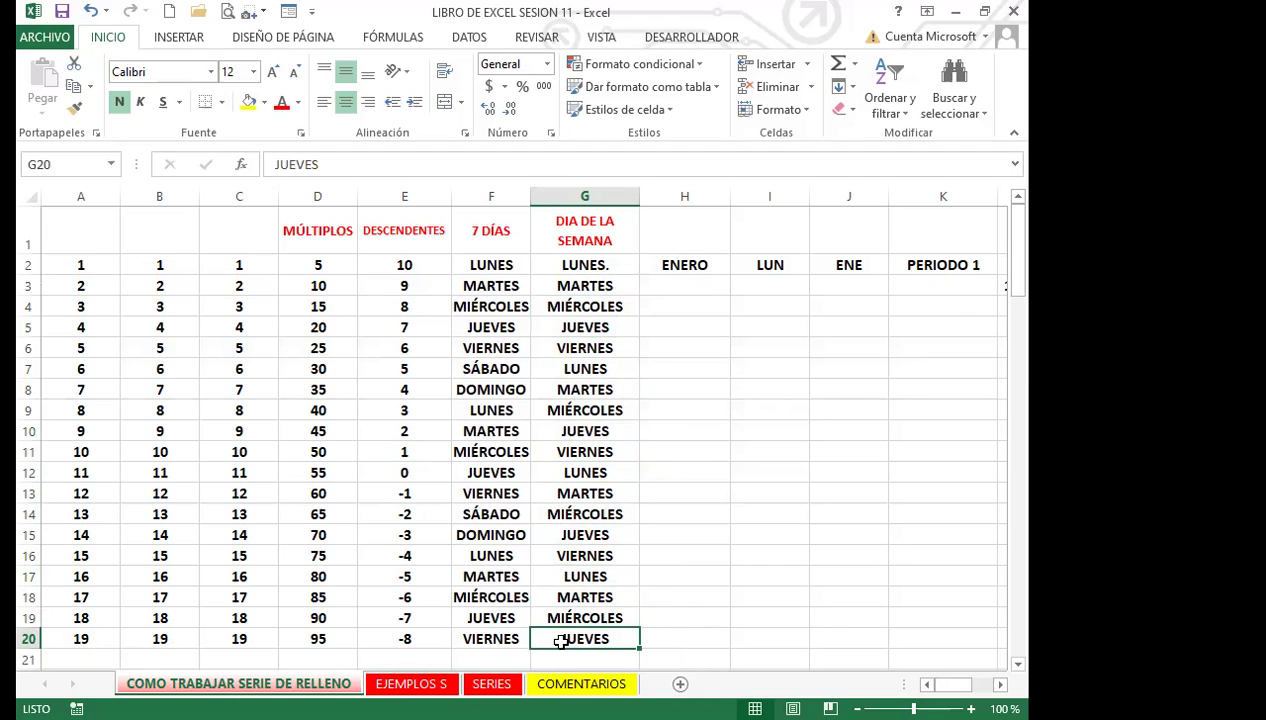
Step: Collapse the ribbon to show more rows, and AutoFill ENERO from H2 down to H20 as consecutive months
left_click(677, 261)
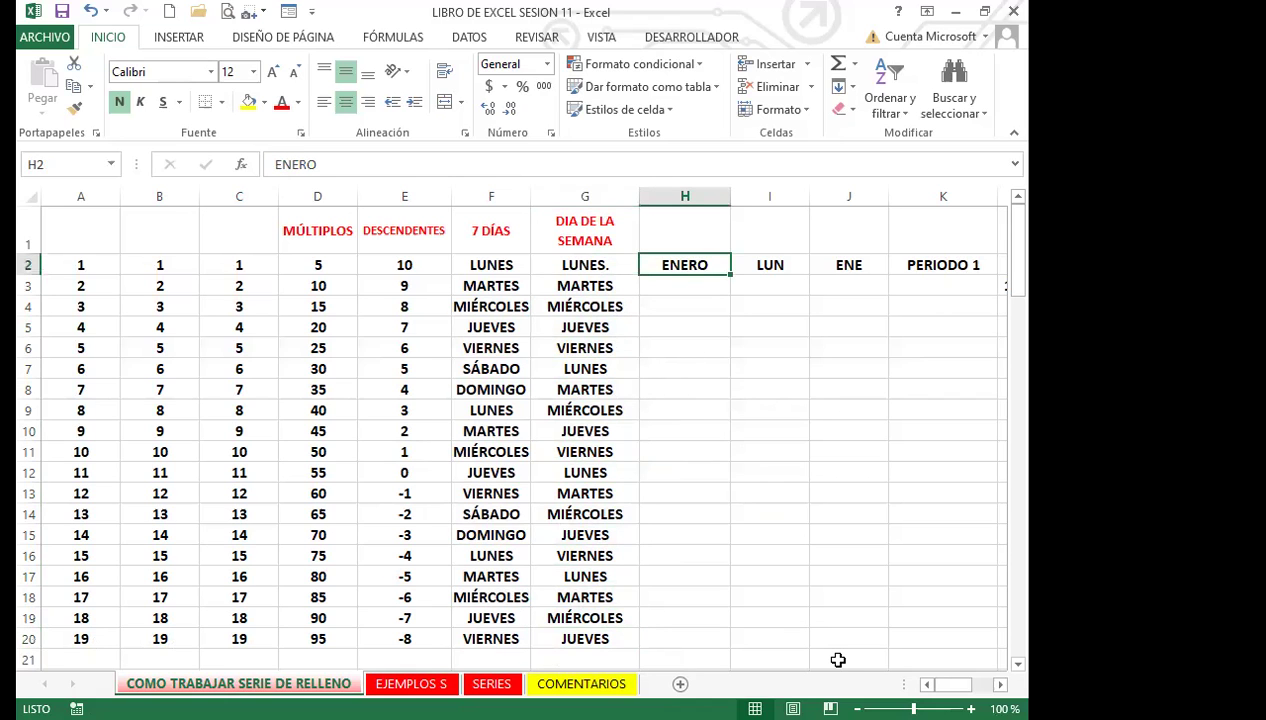
left_click(1000, 684)
left_click(1000, 684)
left_click(1000, 684)
left_click(1000, 684)
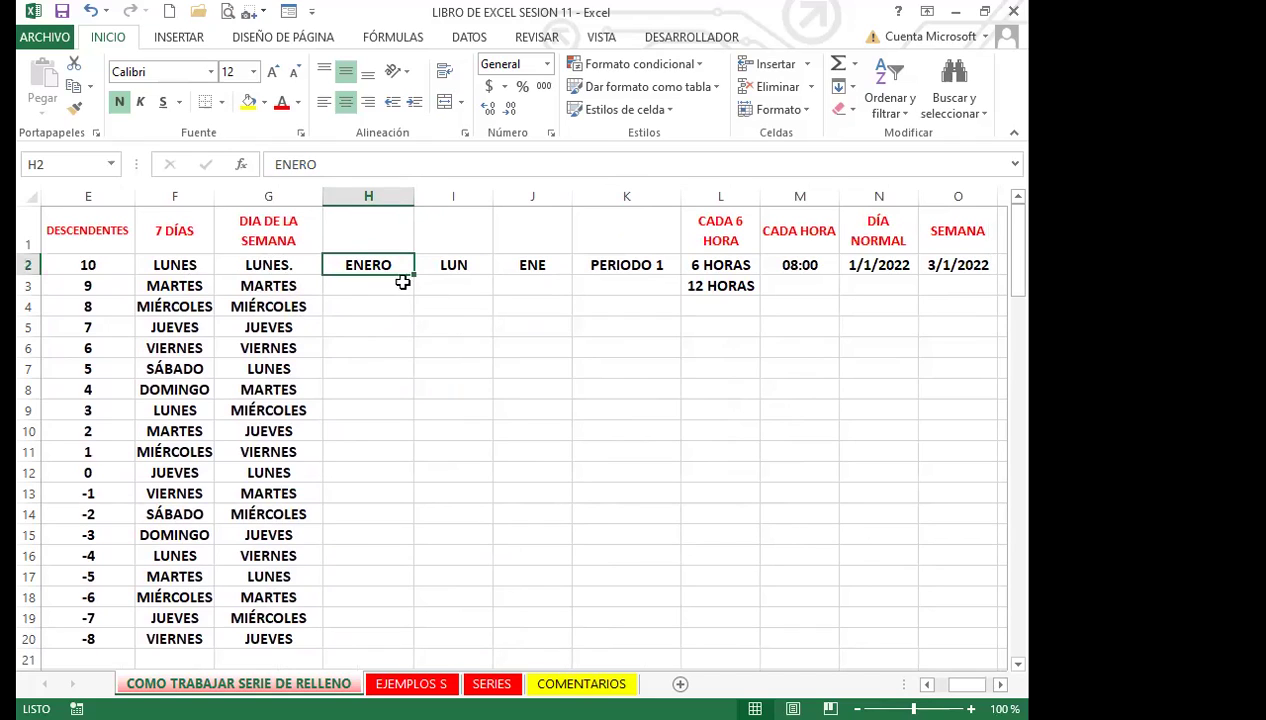
double_click(103, 37)
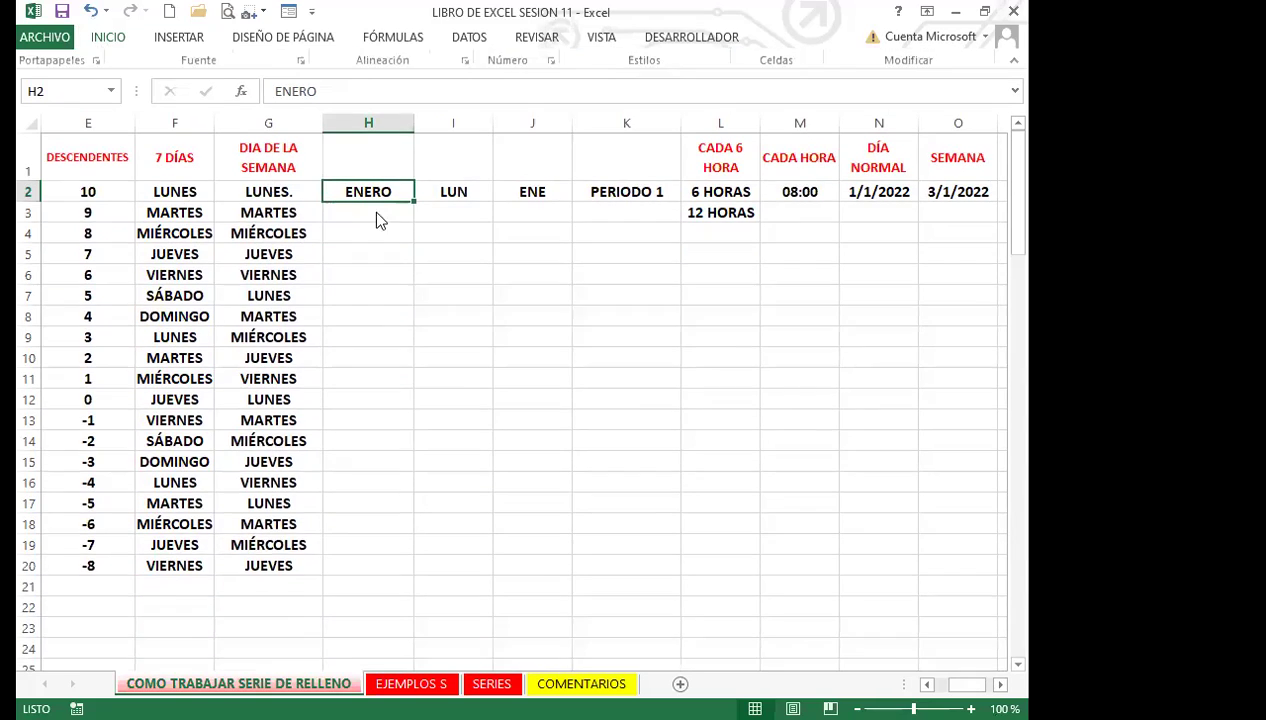
double_click(413, 190)
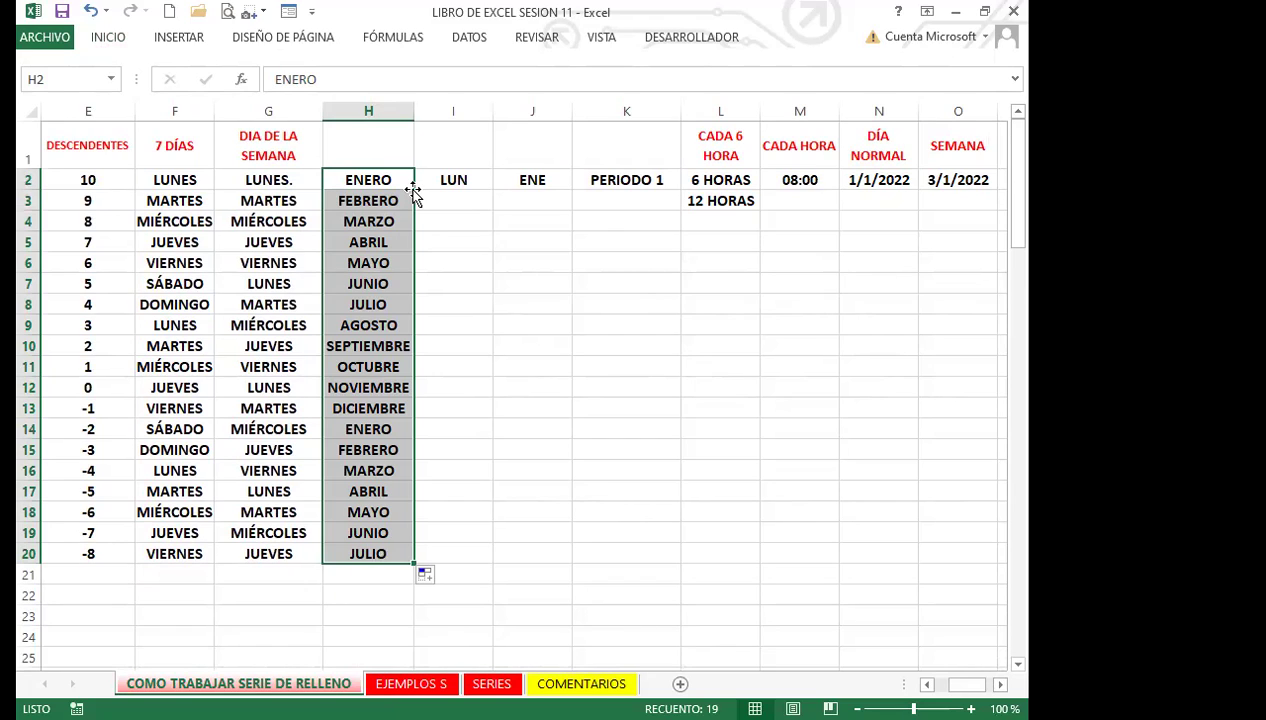
Step: AutoFill the abbreviated day LUN from I2 down to I20, matching the length of the neighbouring columns
left_click(158, 179)
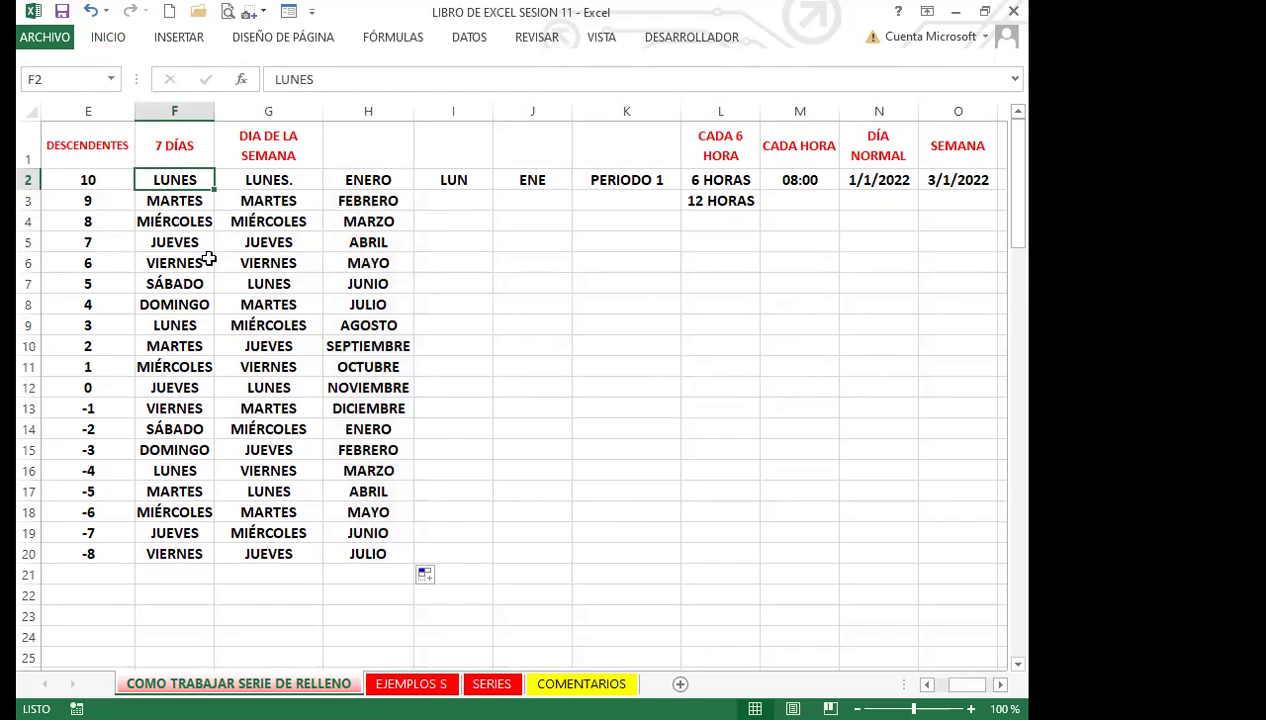
left_click(160, 206)
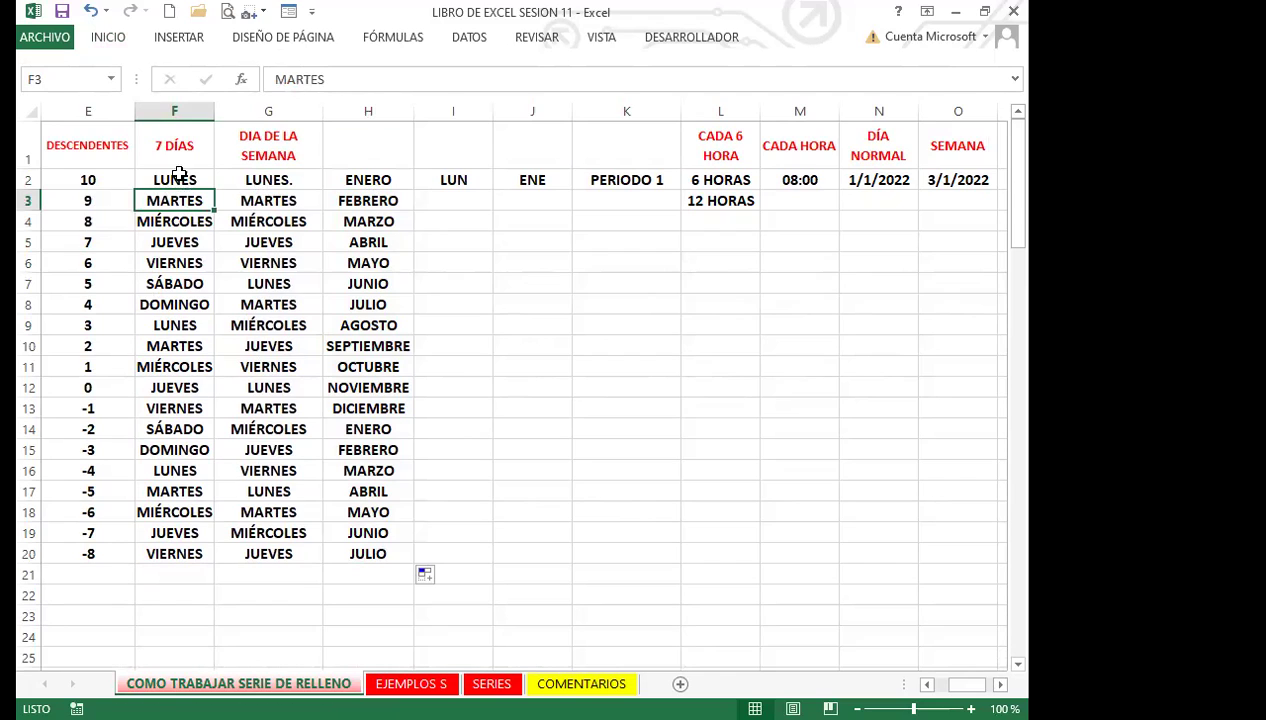
left_click(172, 177)
left_click(447, 180)
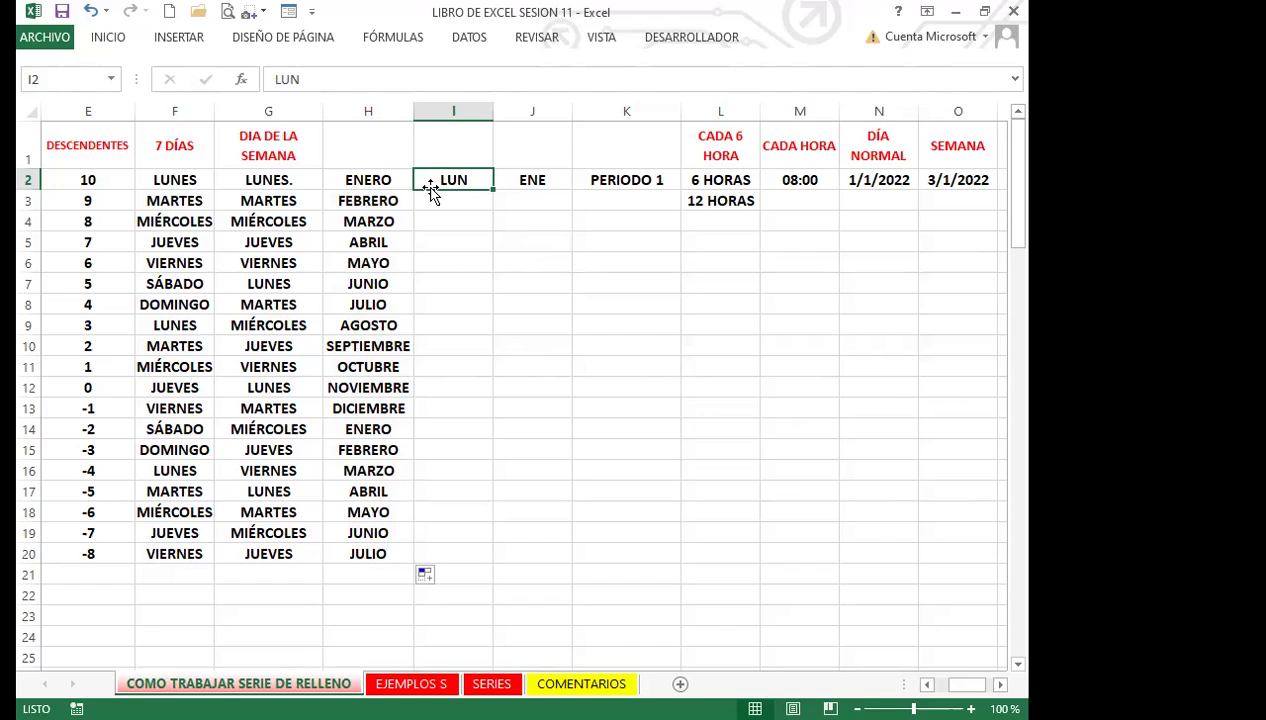
double_click(494, 188)
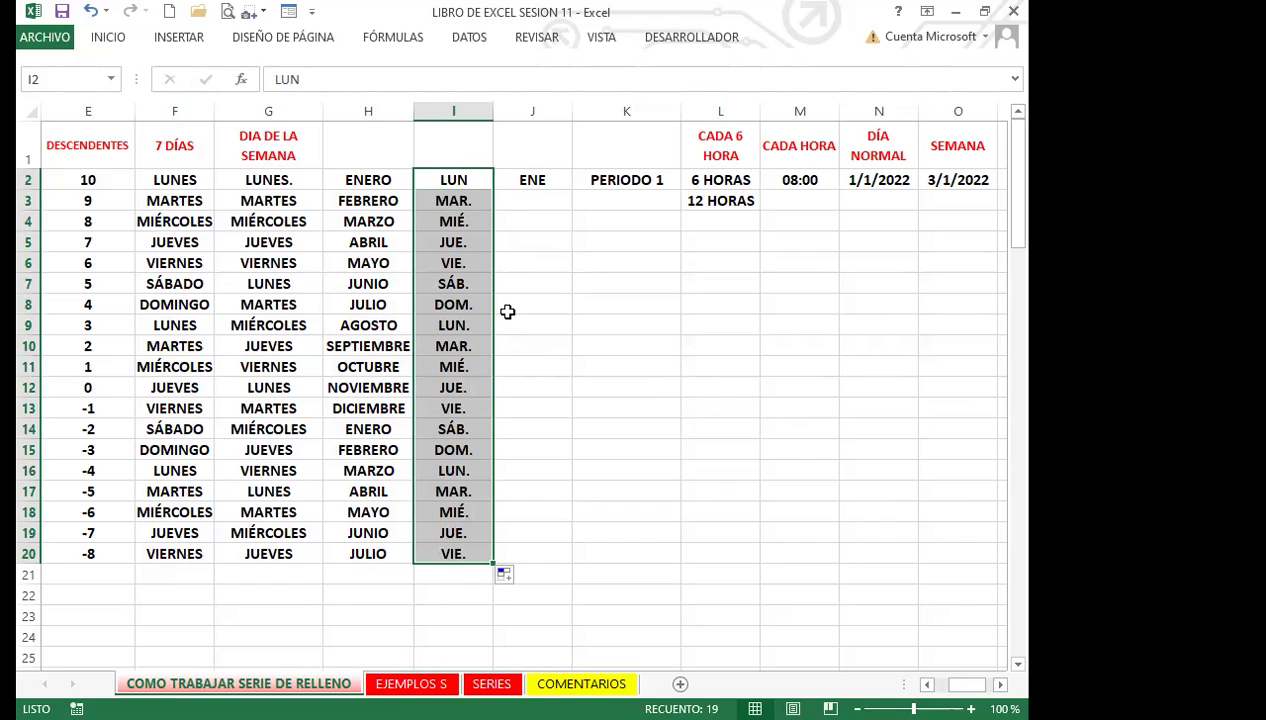
Step: Compare the weekday-only series in column G with the abbreviated day series in column I
left_click(455, 289)
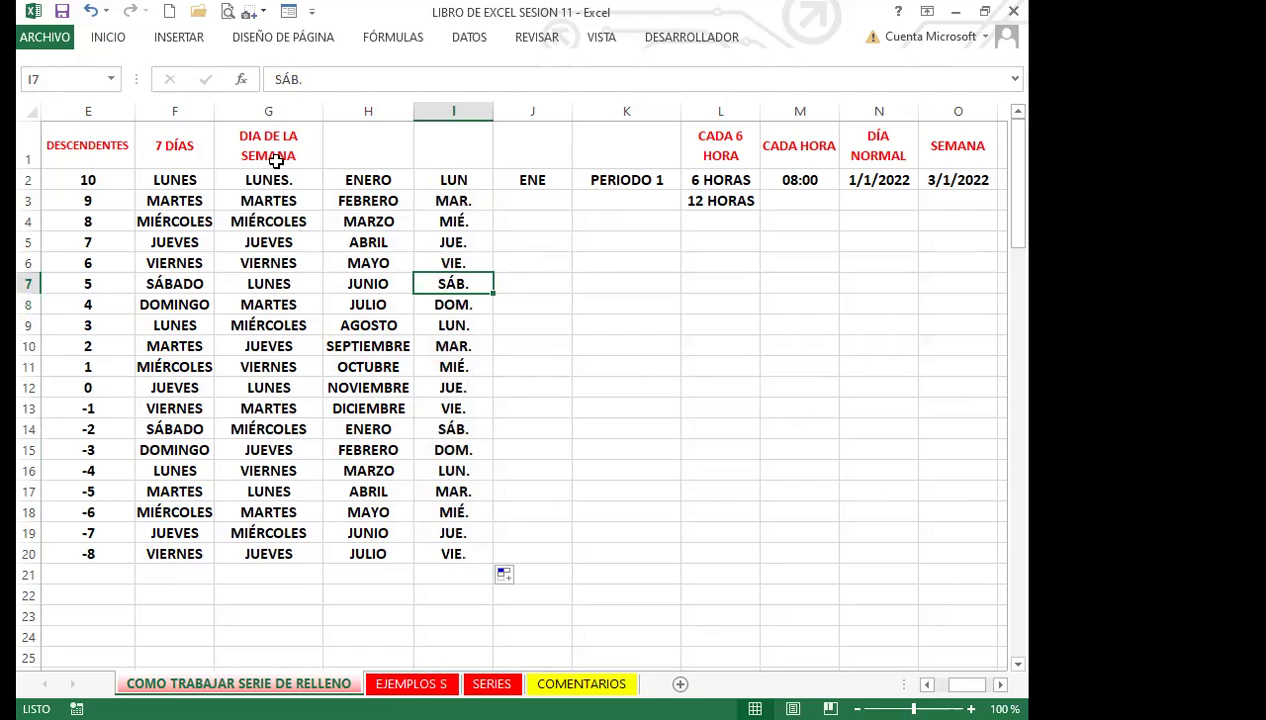
left_click(300, 470)
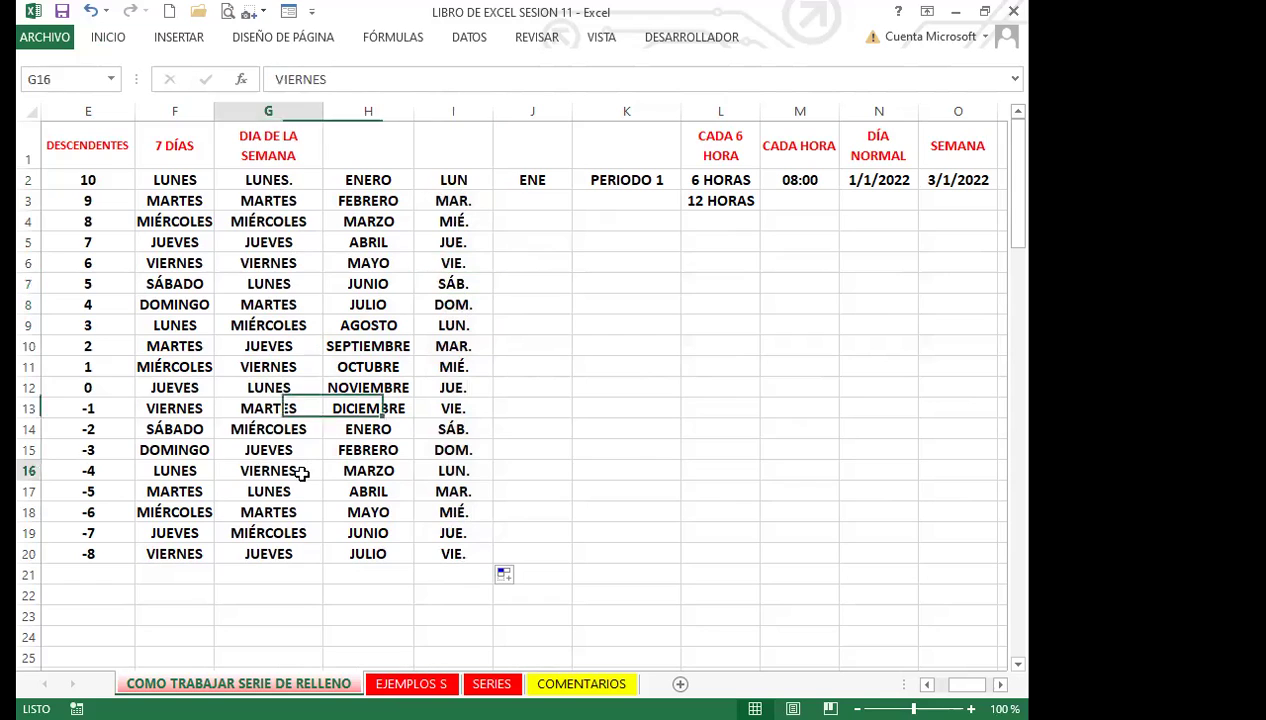
left_click(299, 181)
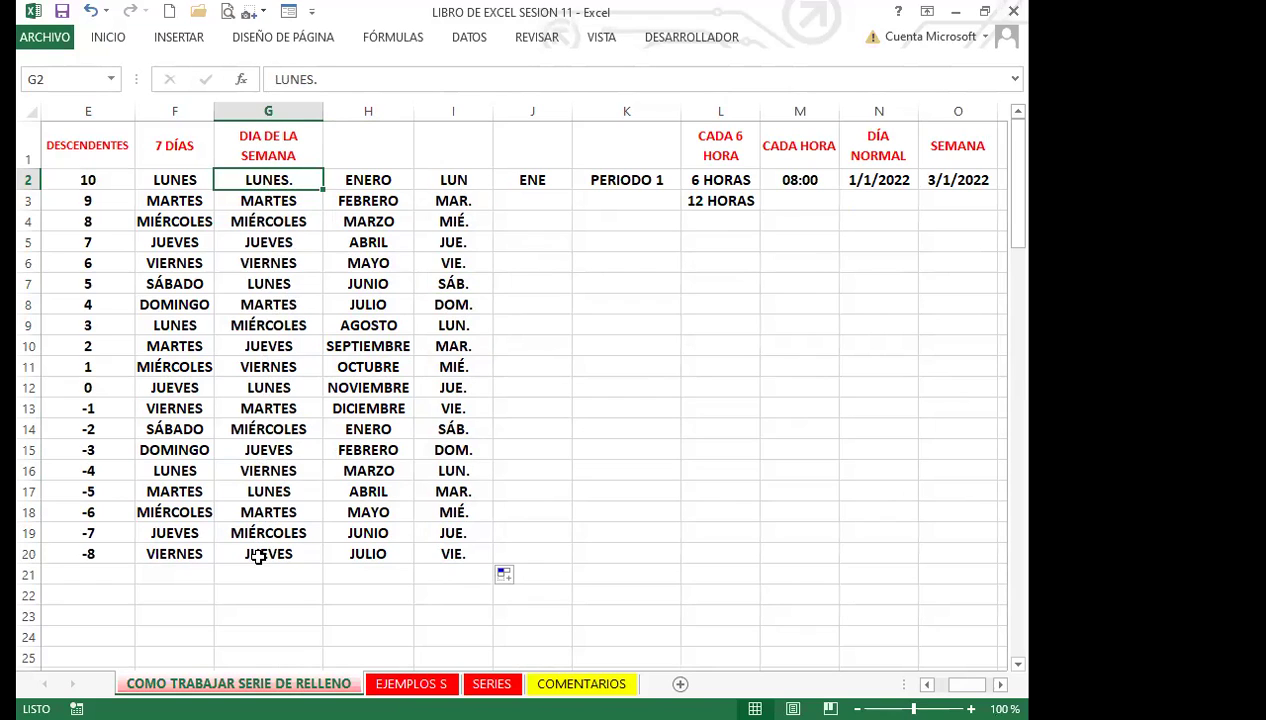
left_click(284, 262)
left_click(296, 182)
left_click(483, 182)
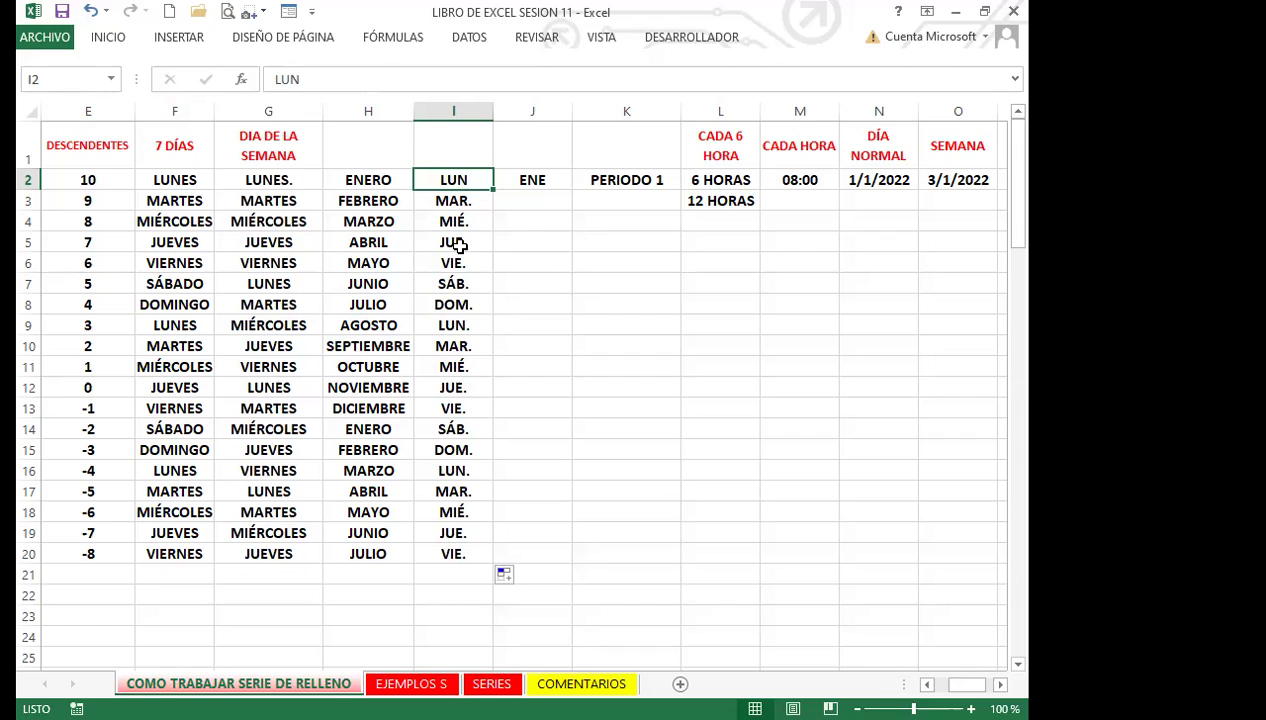
left_click(478, 551)
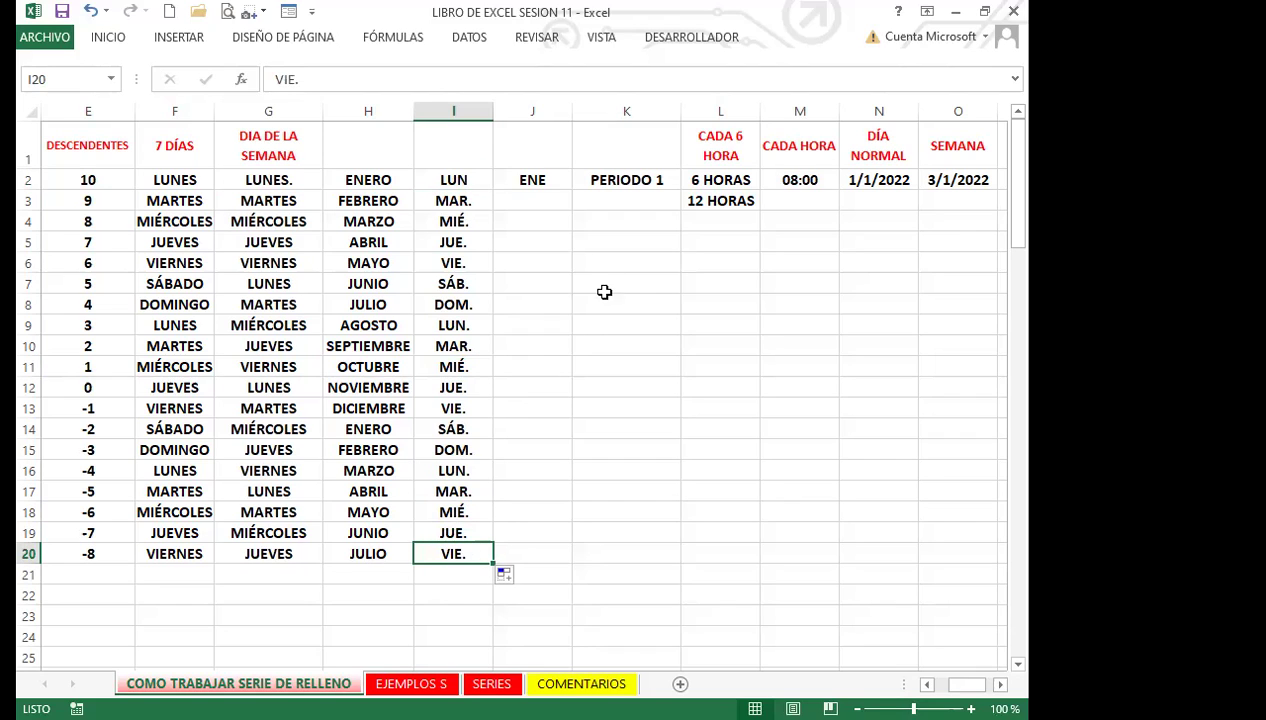
Step: AutoFill the abbreviated month ENE from J2 down to J20
left_click(540, 178)
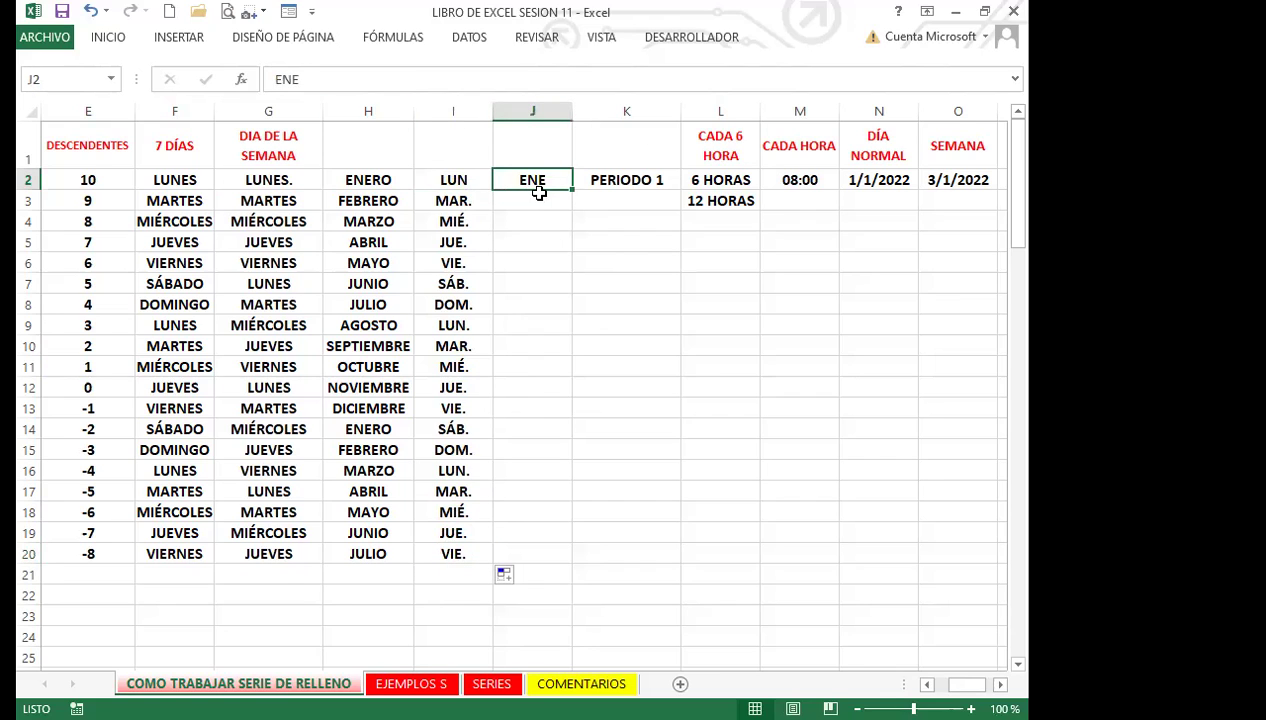
double_click(572, 188)
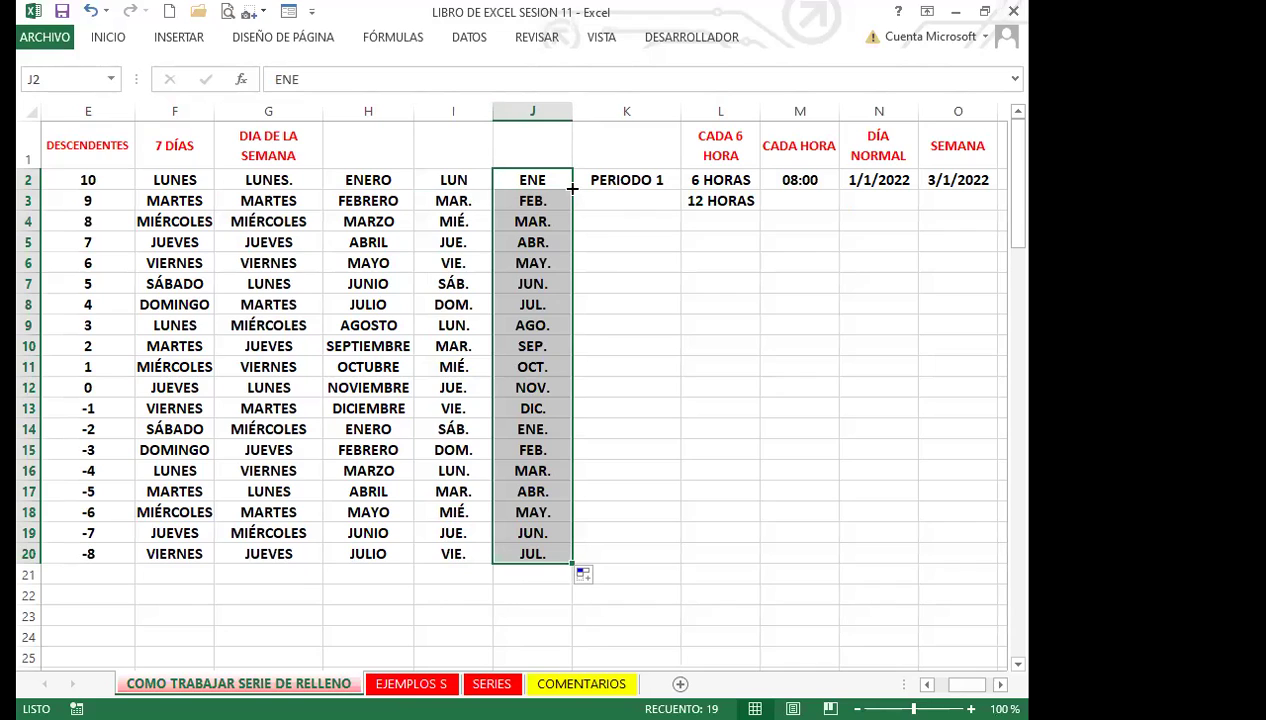
left_click(532, 193)
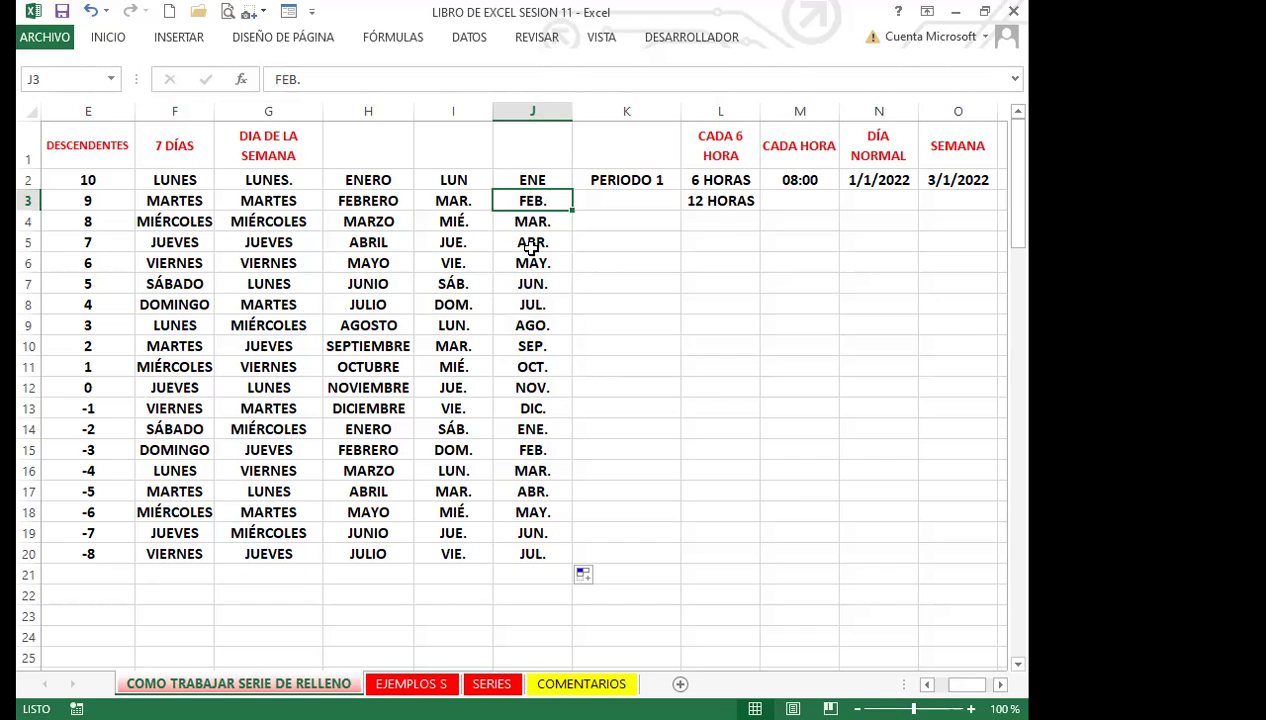
Step: Extend PERIODO 1 from K2 down to K20, producing the labels PERIODO 1 to PERIODO 19
left_click(625, 176)
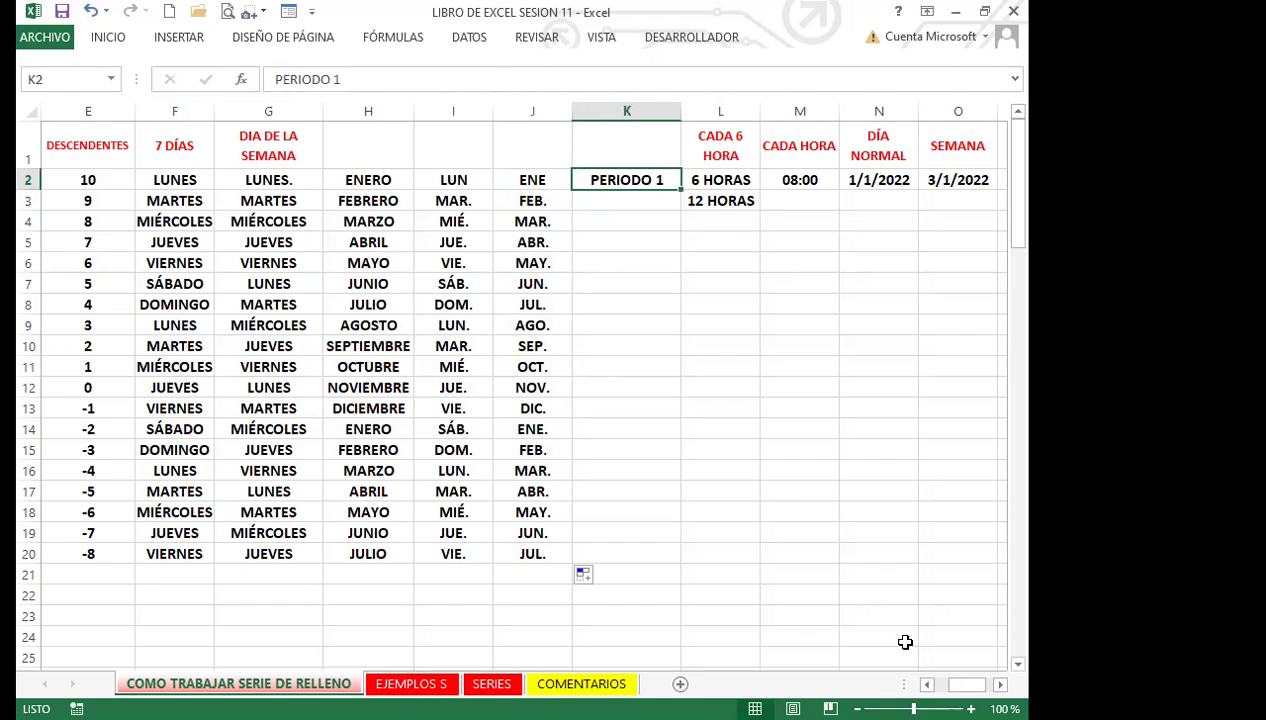
left_click(1000, 684)
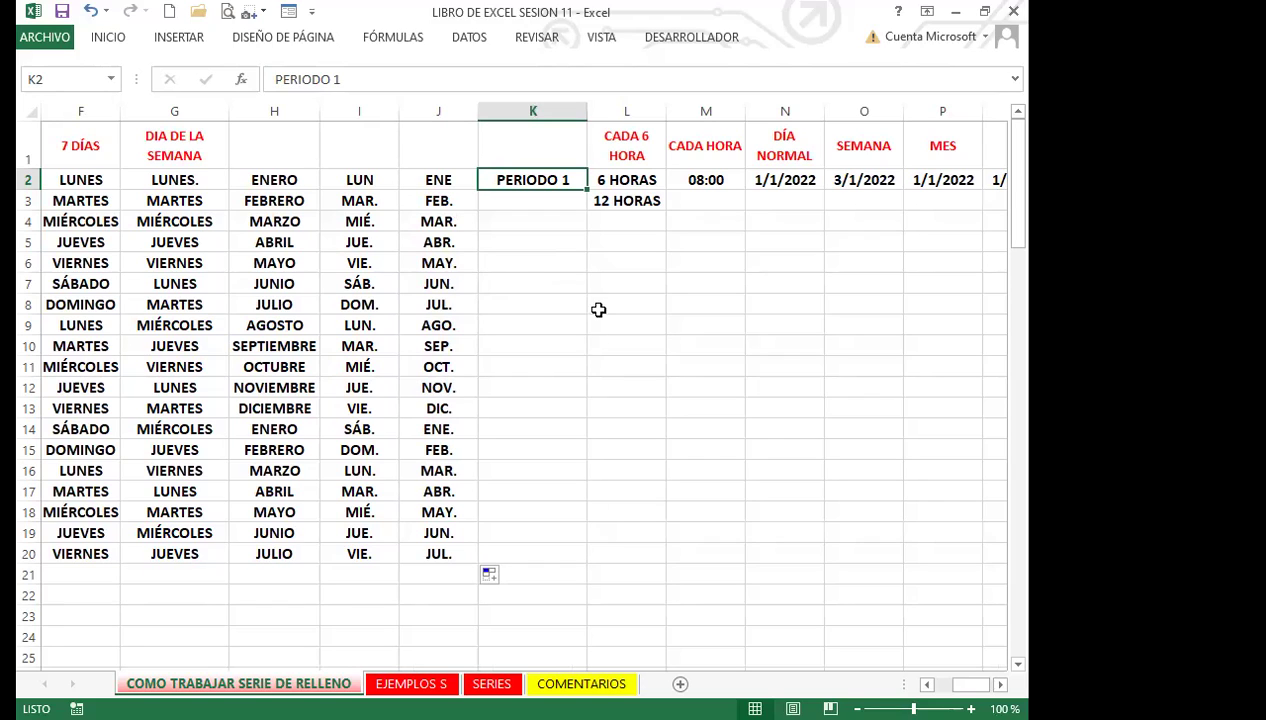
left_click_drag(587, 190, 567, 569)
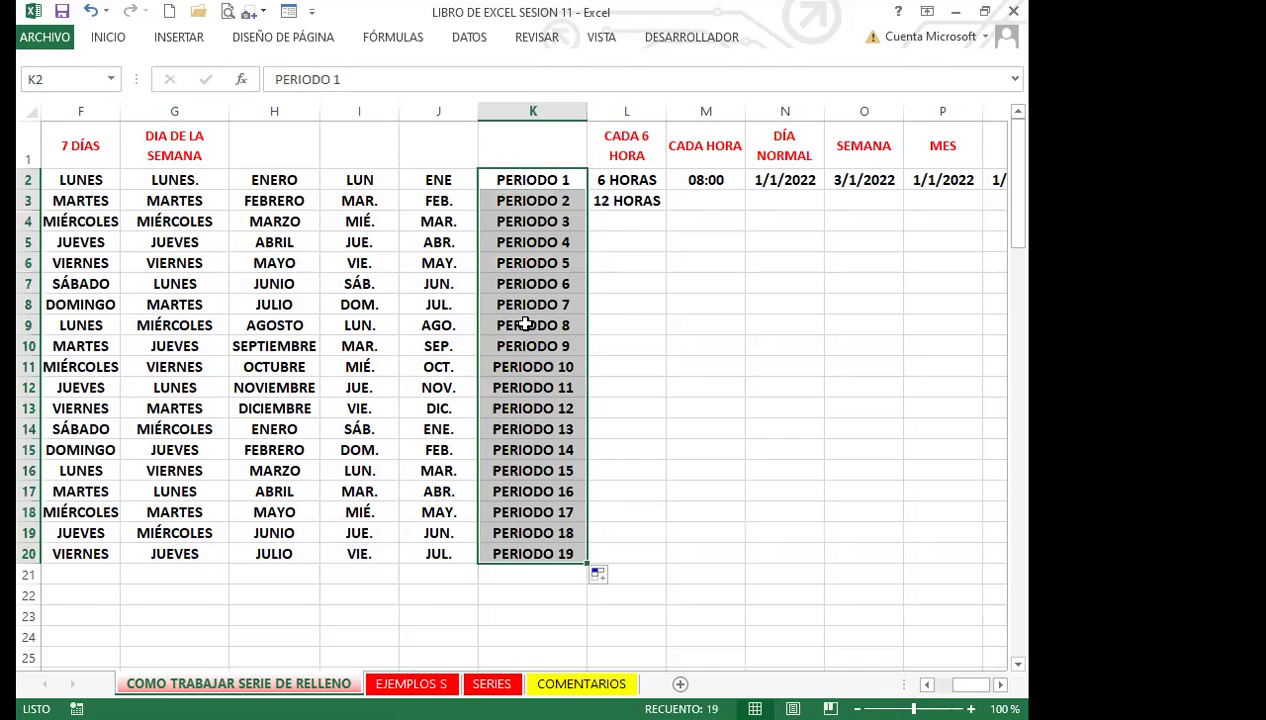
Step: Undo the PERIODO fill in column K, then extend PERIODO 1 from K2 down to K20 again
key("ctrl+z")
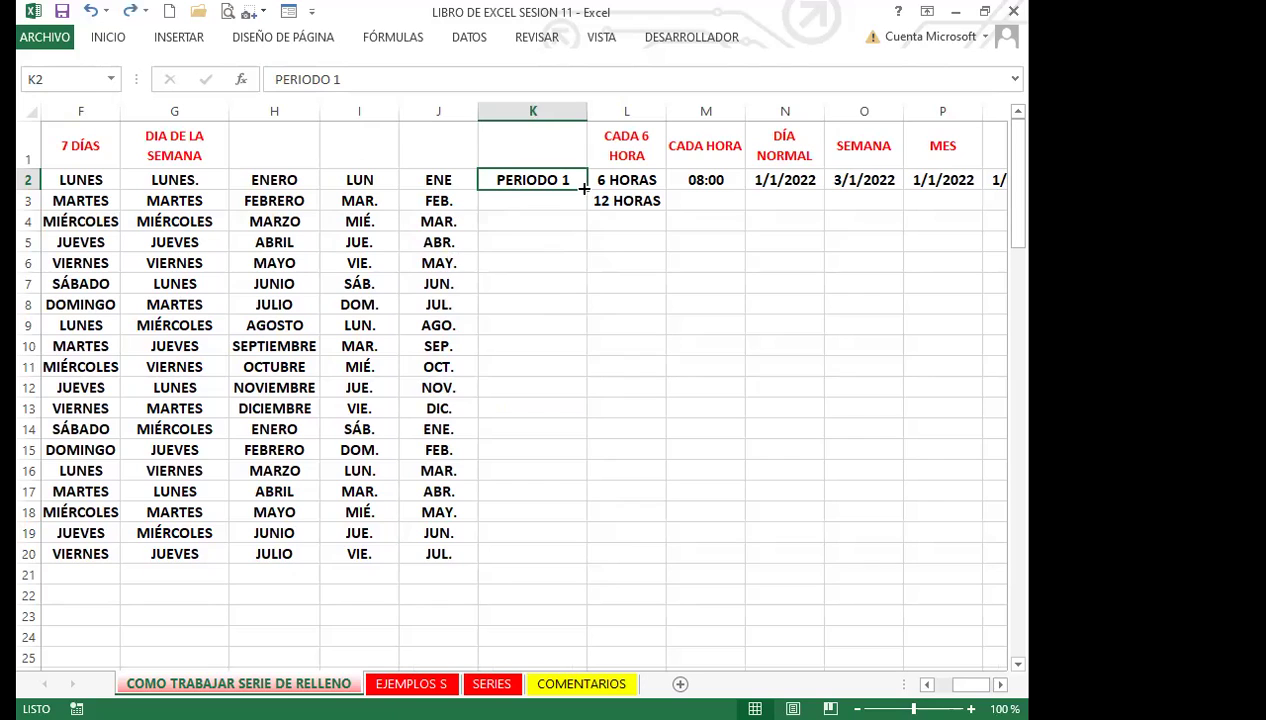
left_click_drag(584, 189, 586, 562)
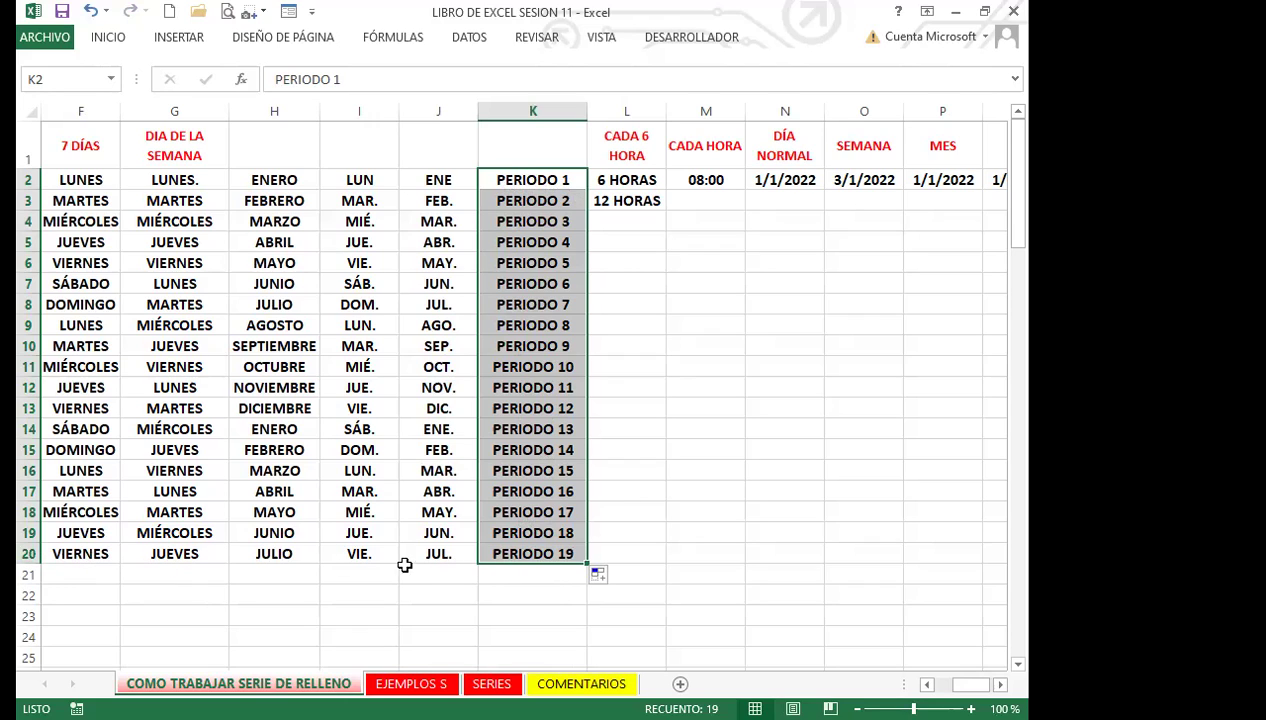
left_click(516, 553)
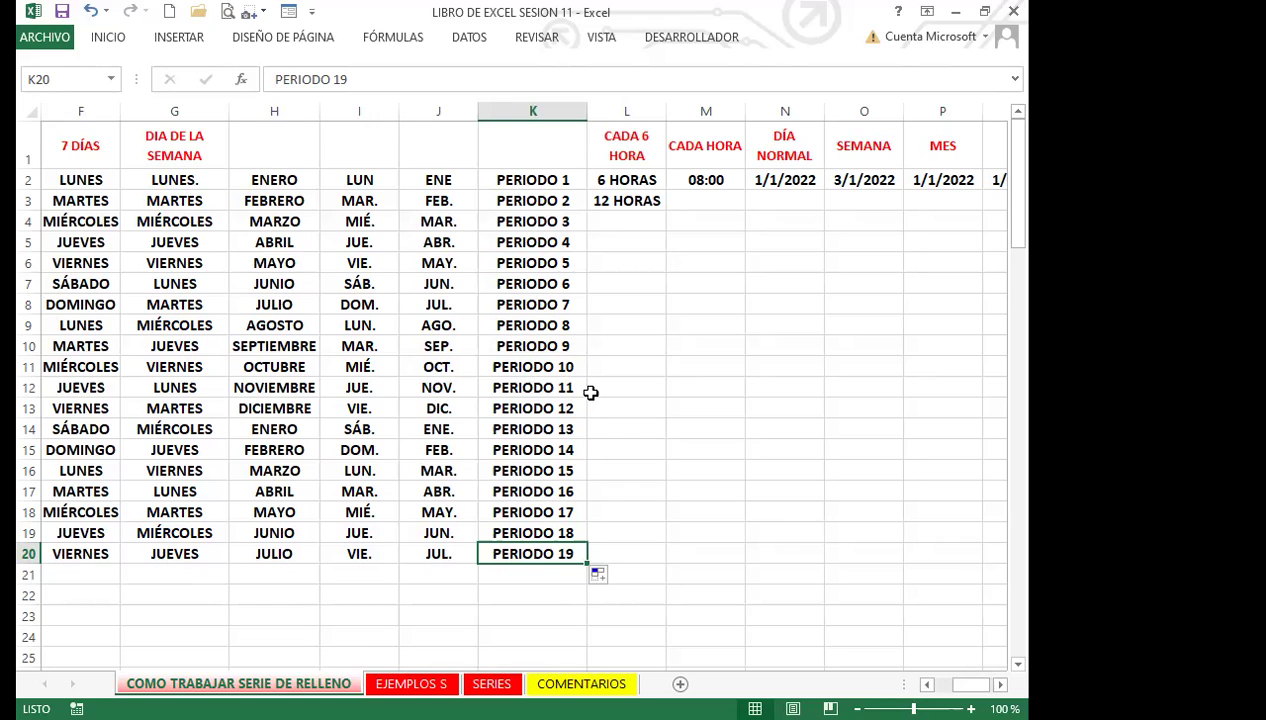
left_click_drag(531, 180, 509, 547)
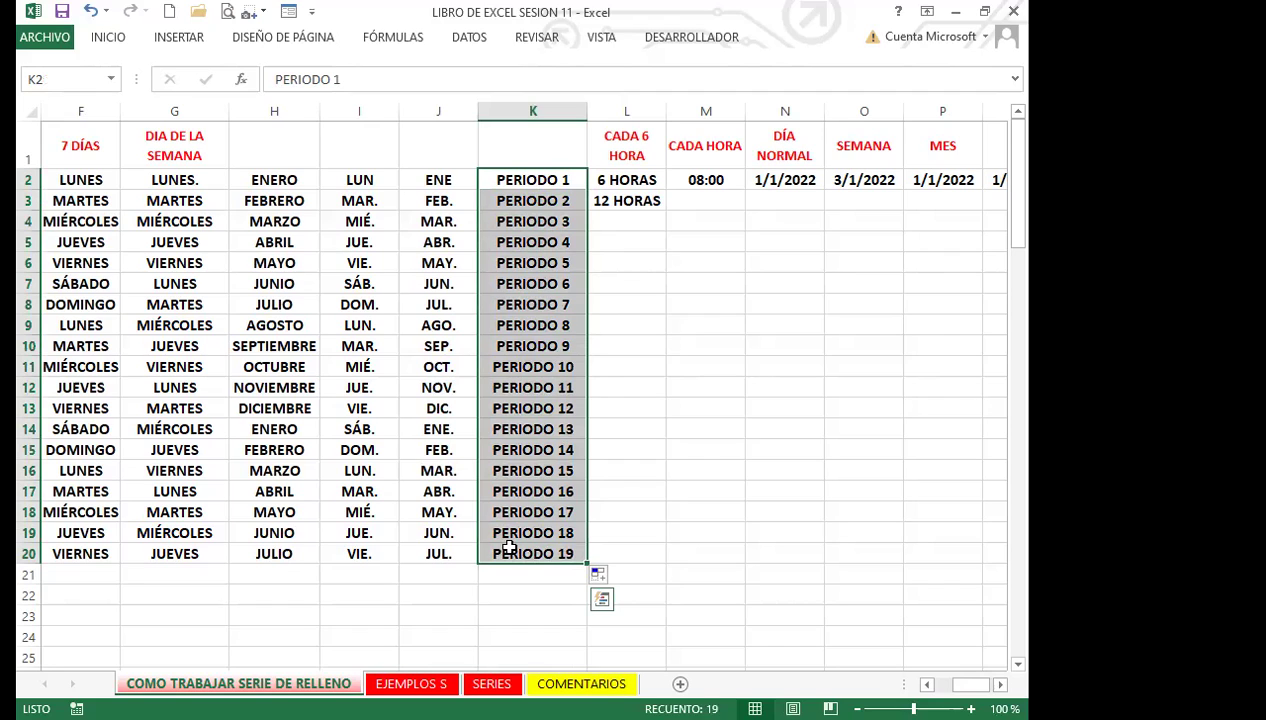
left_click(490, 465)
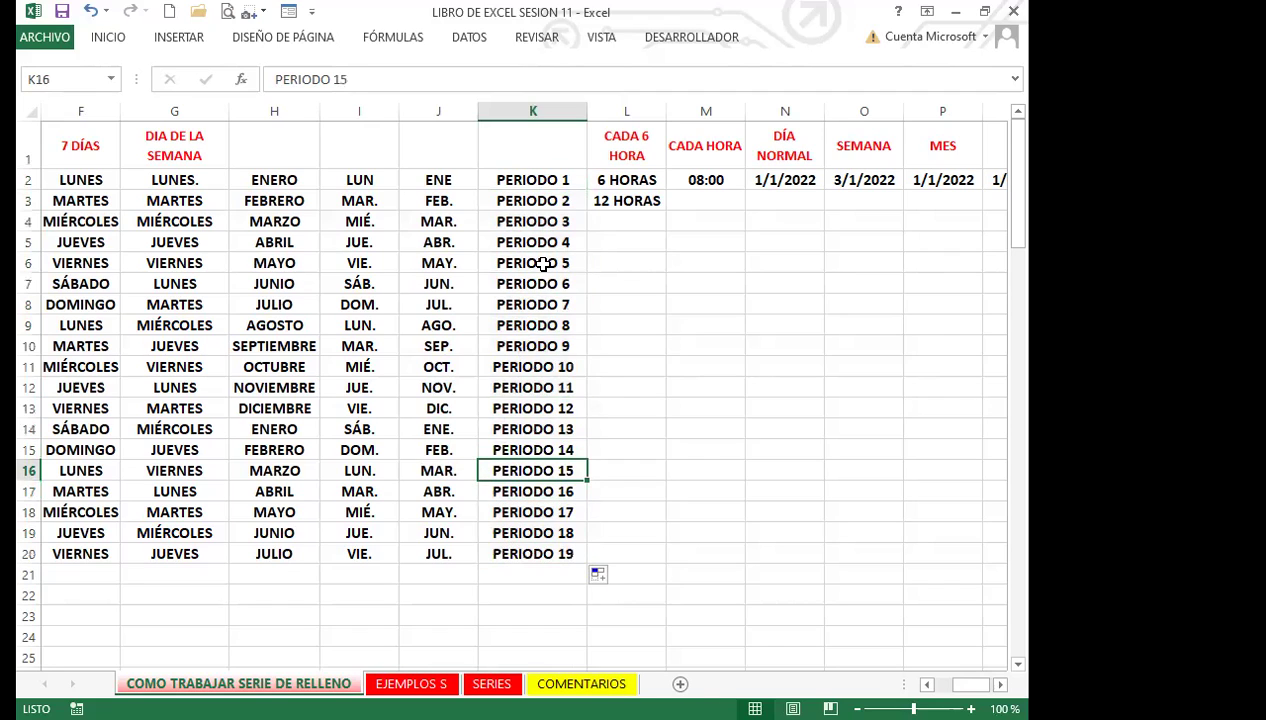
left_click(540, 568)
Step: Clear the PERIODO labels from K8 down to K20, keeping PERIODO 1 to PERIODO 6
left_click_drag(537, 184, 547, 267)
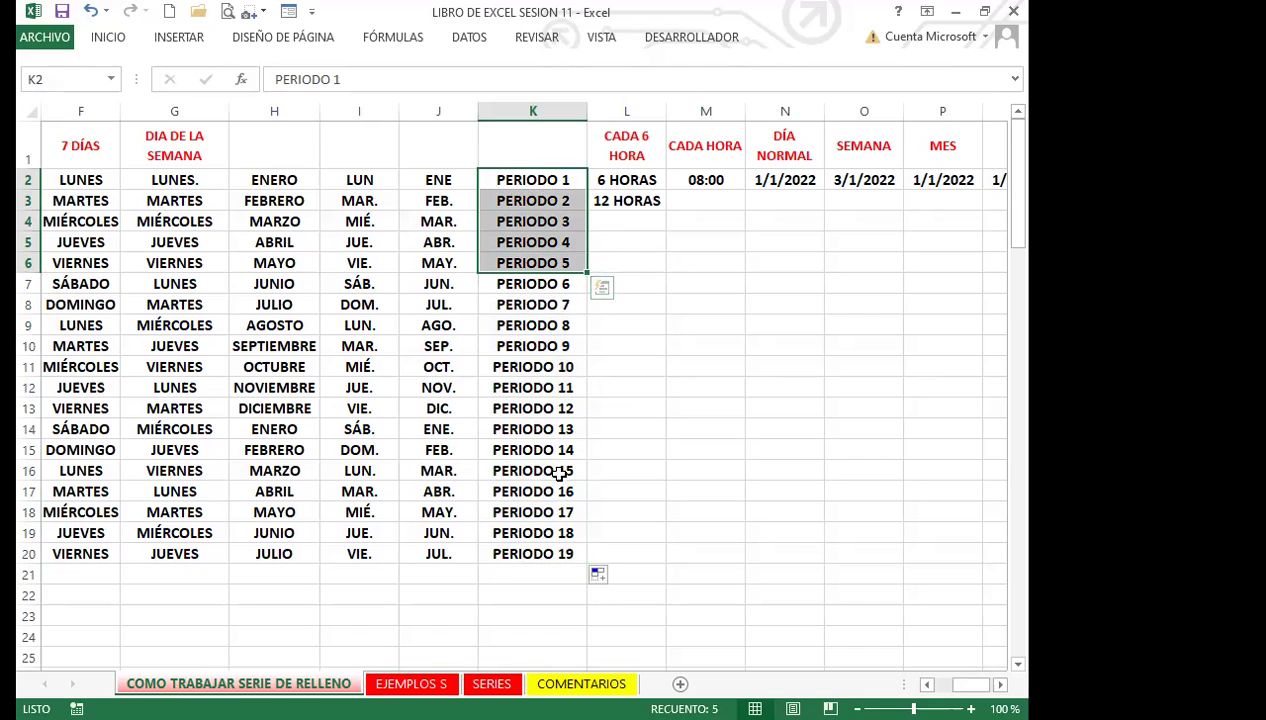
left_click(556, 348)
left_click_drag(528, 287, 511, 532)
left_click(520, 532)
left_click_drag(526, 304, 522, 552)
key("Delete")
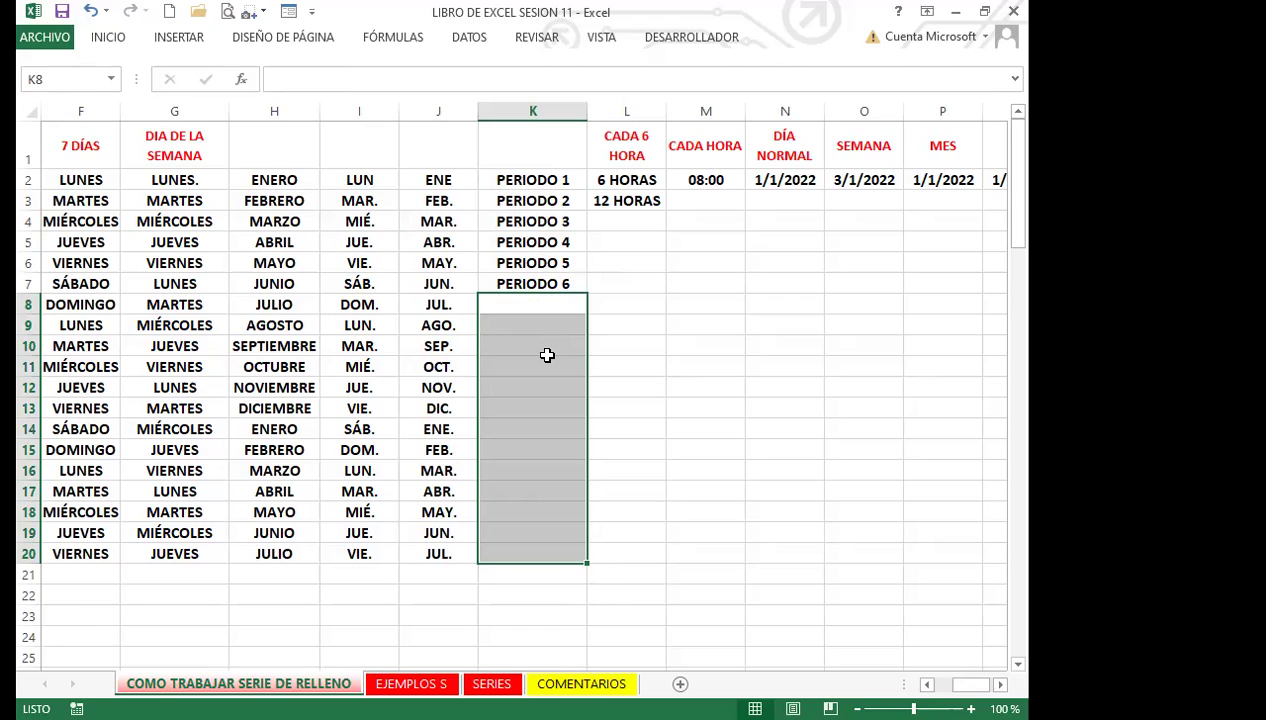
Step: AutoFill the PERIODO series from the block K2:K7 down to K20, matching the length of the neighbouring column
left_click(516, 285)
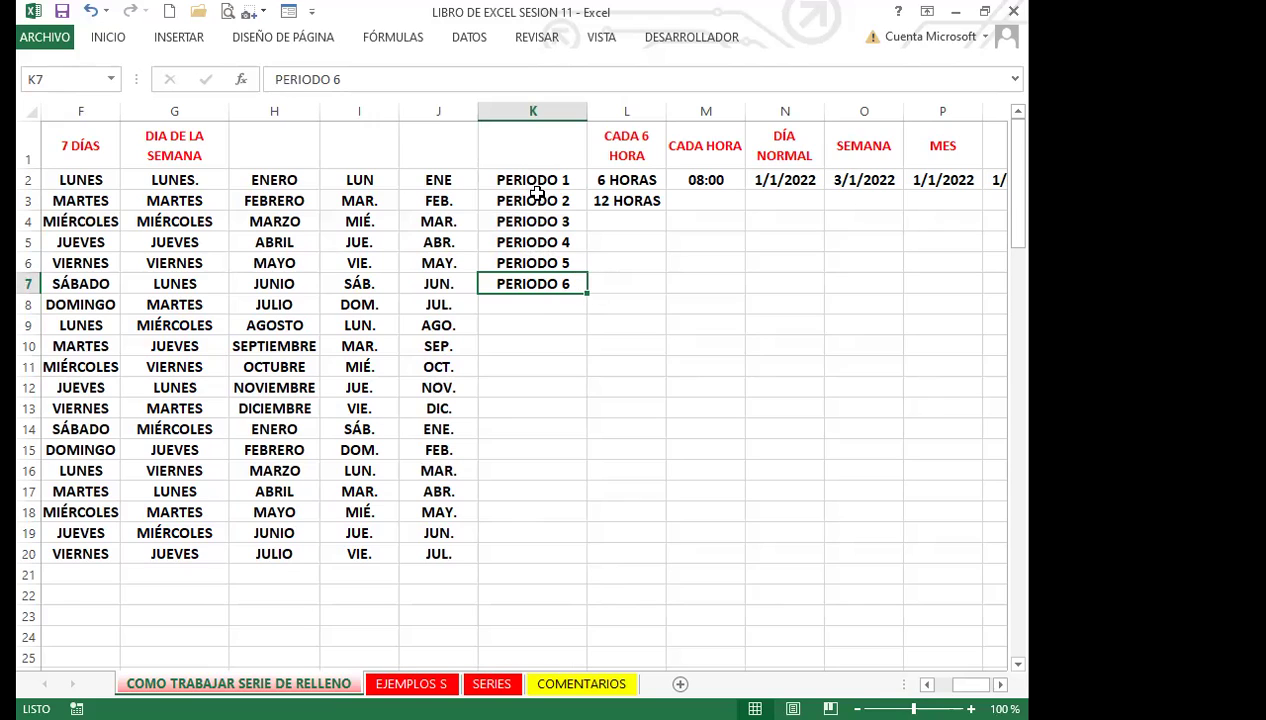
left_click_drag(532, 179, 534, 285)
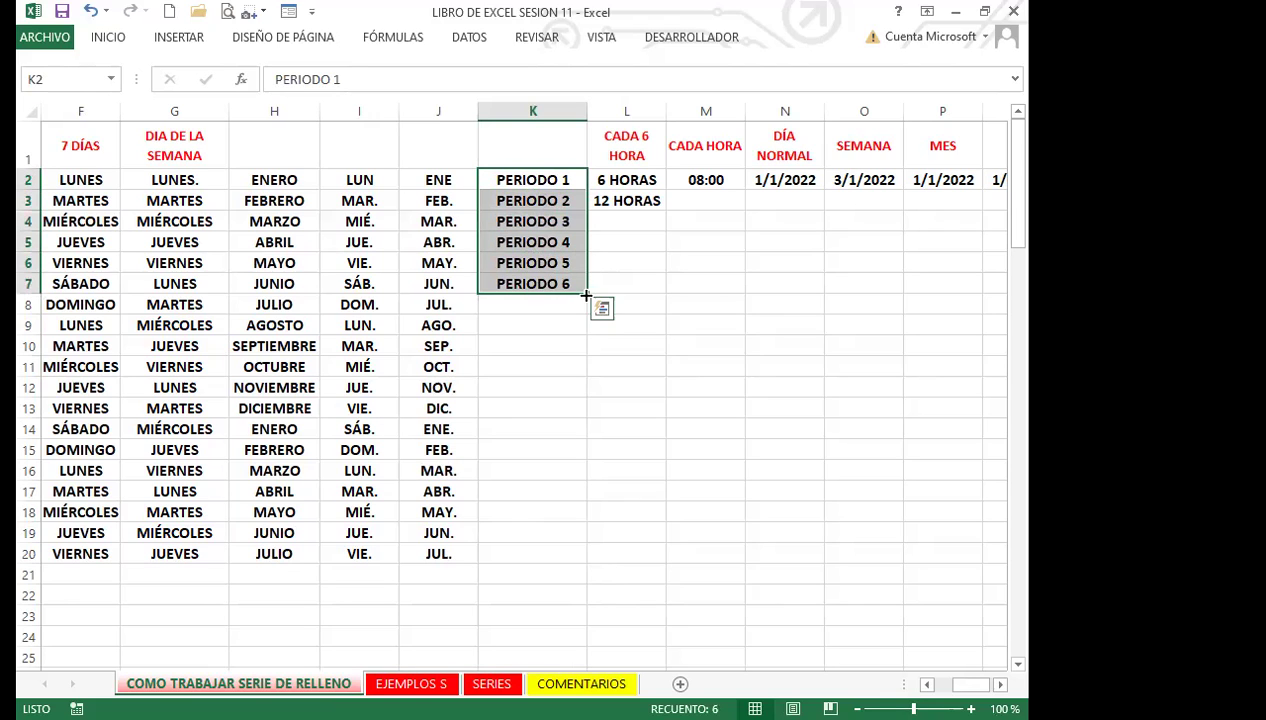
double_click(587, 294)
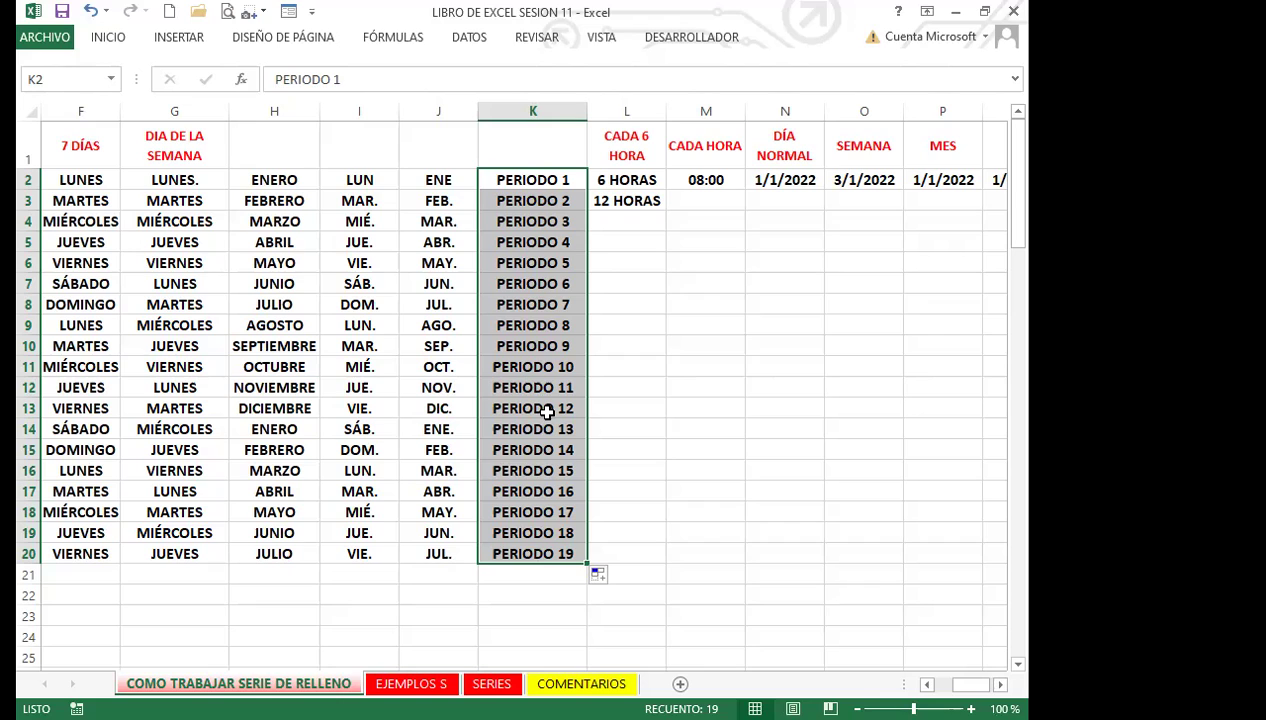
left_click(643, 203)
left_click(526, 283)
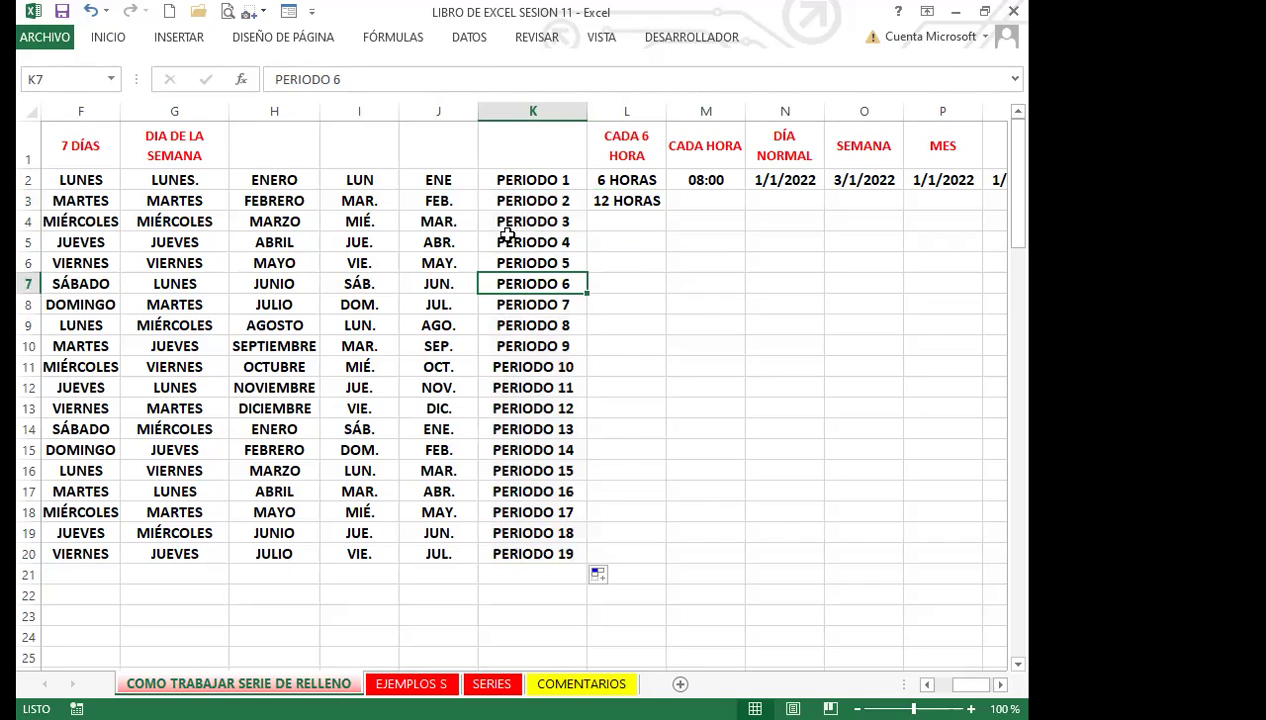
left_click(568, 242)
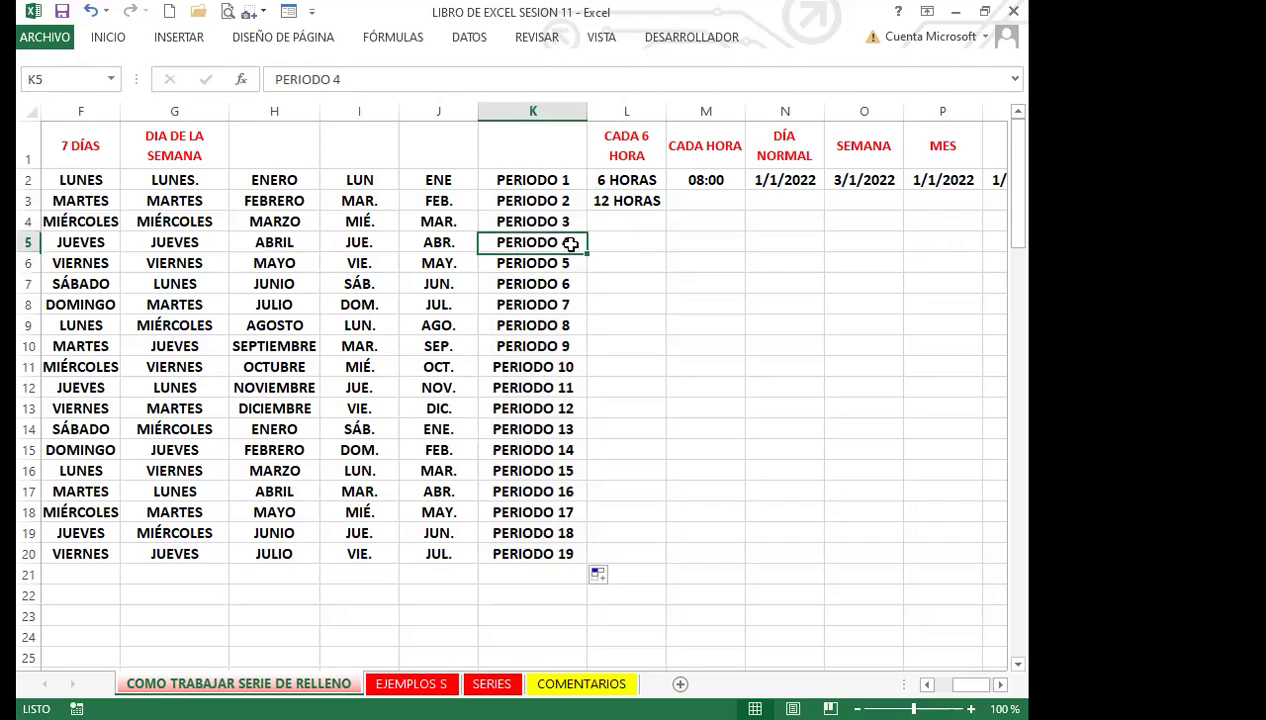
left_click(430, 245)
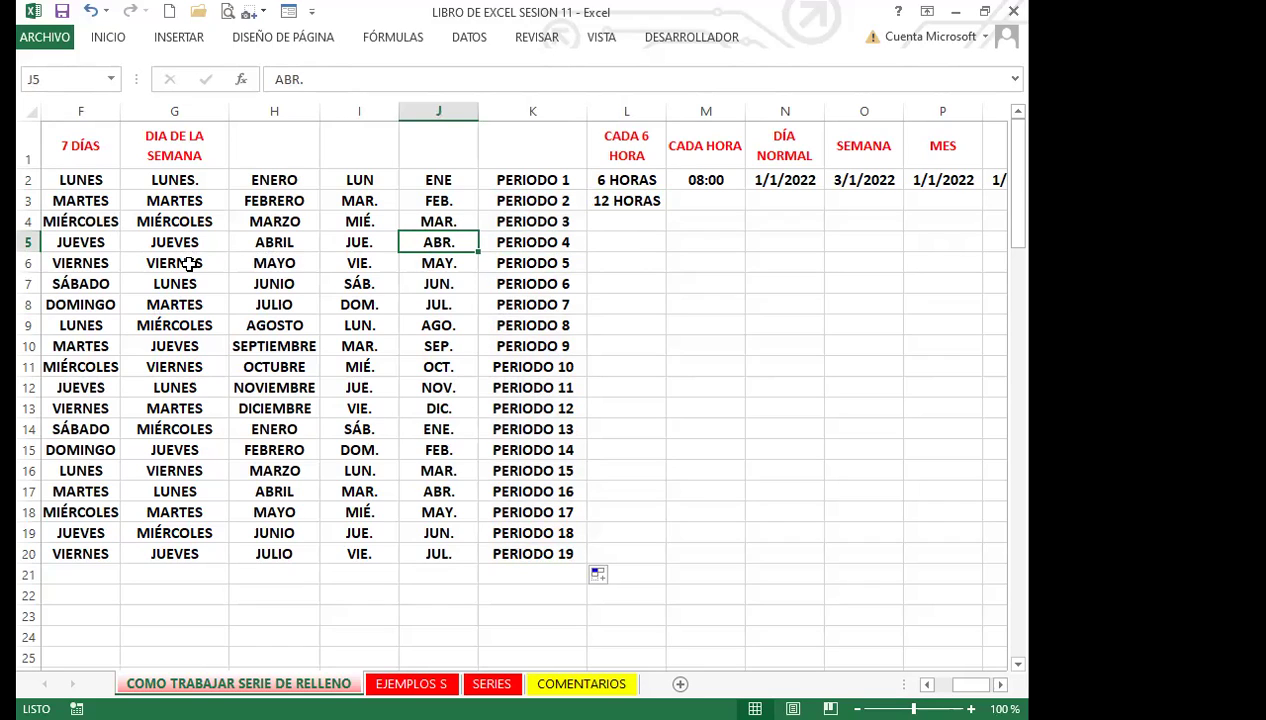
Step: AutoFill the CADA 6 HORA series from 6 HORAS and 12 HORAS in L2:L3 down to L20
left_click(998, 684)
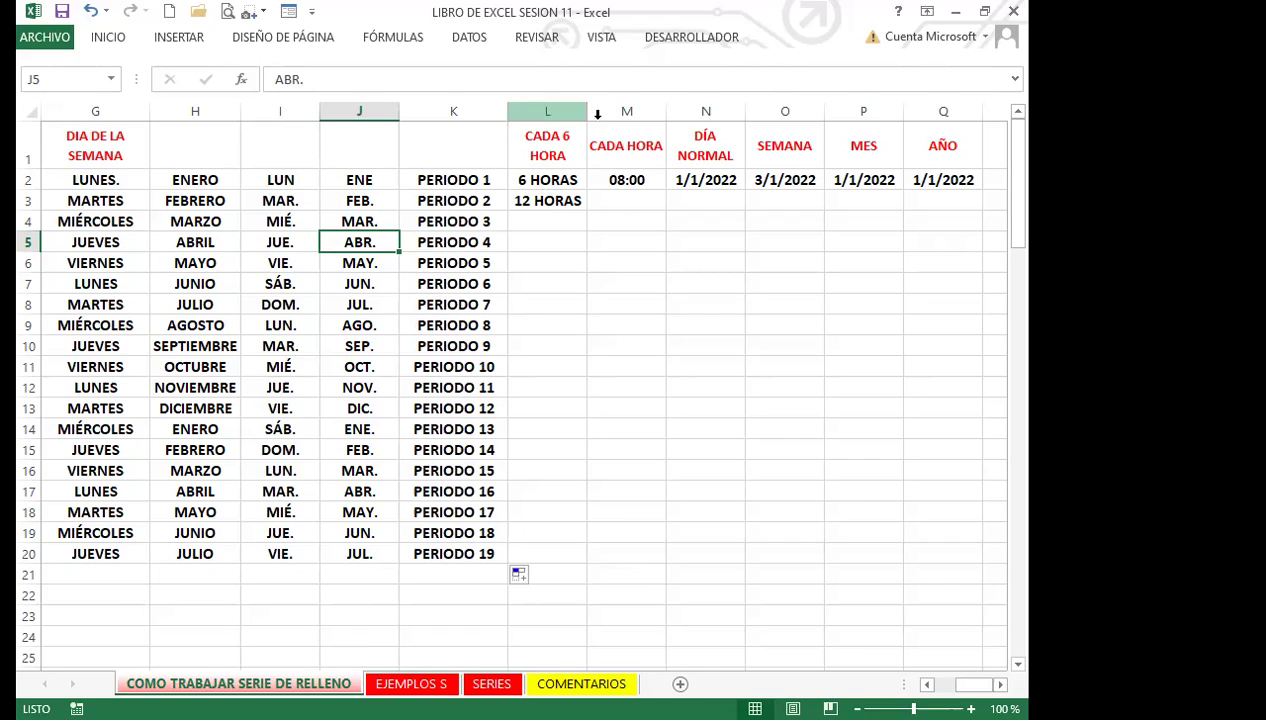
left_click_drag(547, 183, 563, 207)
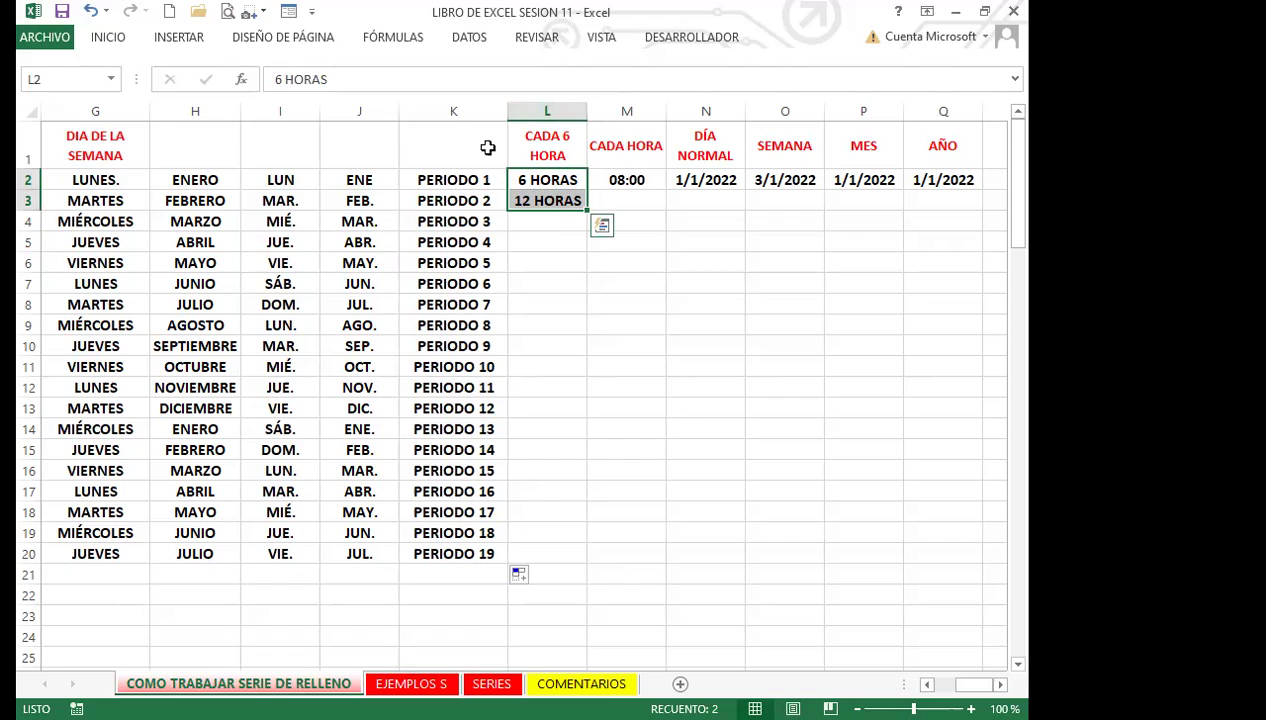
double_click(587, 210)
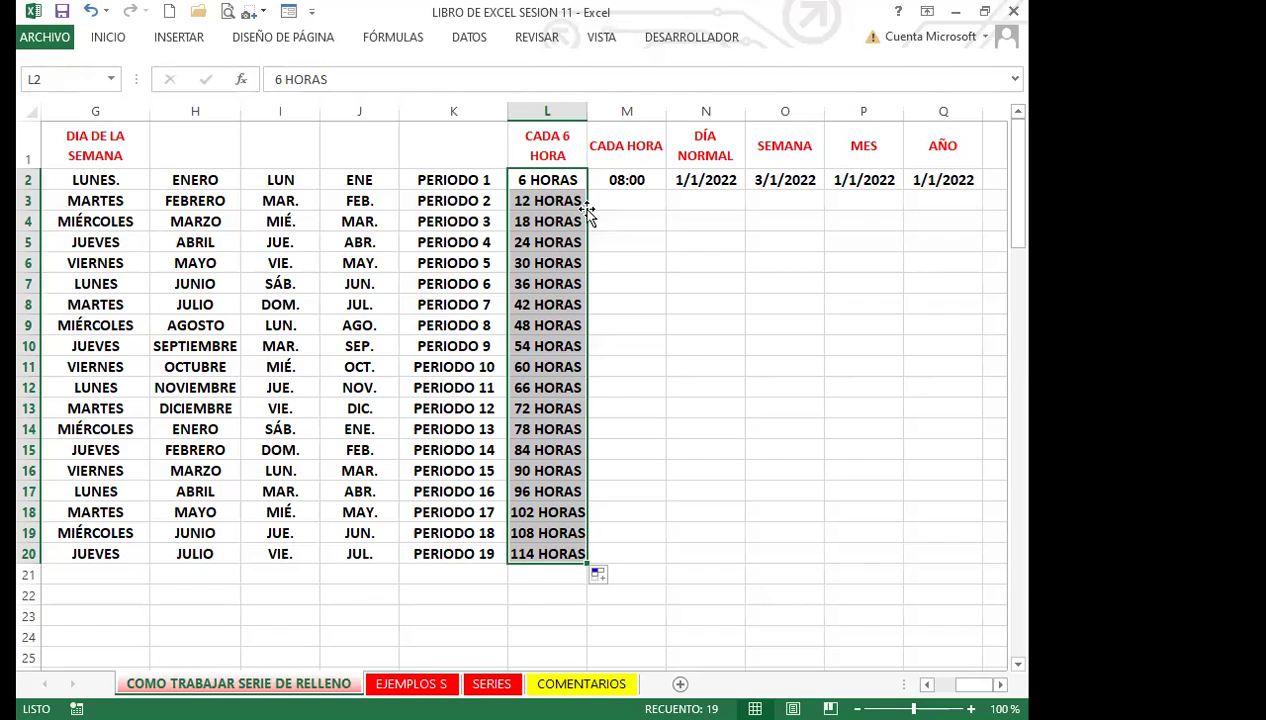
Step: AutoFill the CADA HORA column from 08:00 in M2 down to M20 in hourly increments
left_click(632, 182)
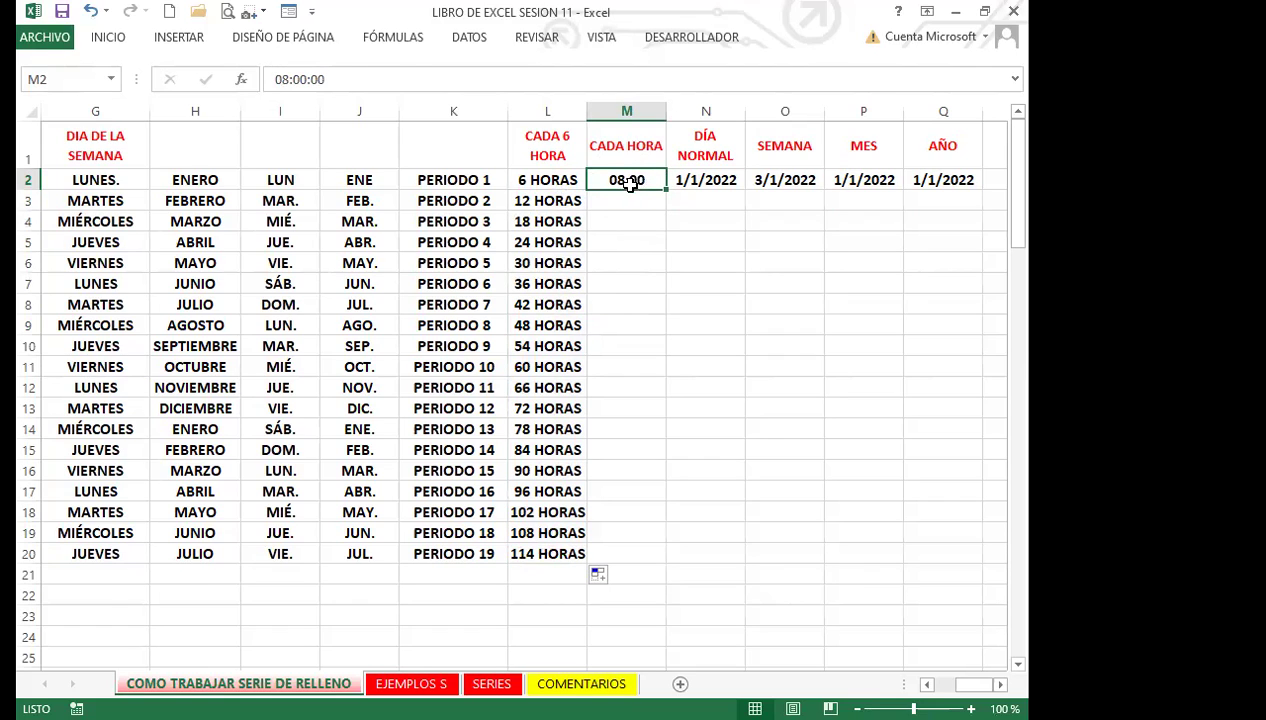
double_click(665, 190)
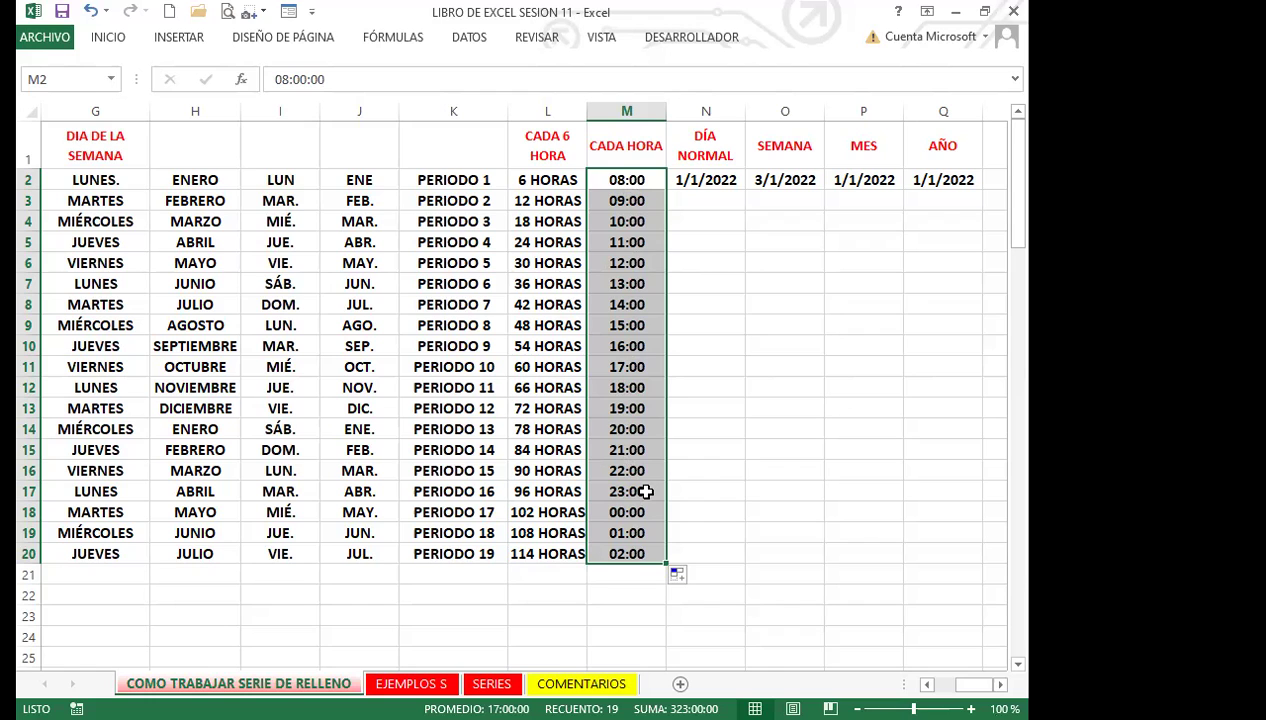
left_click(689, 298)
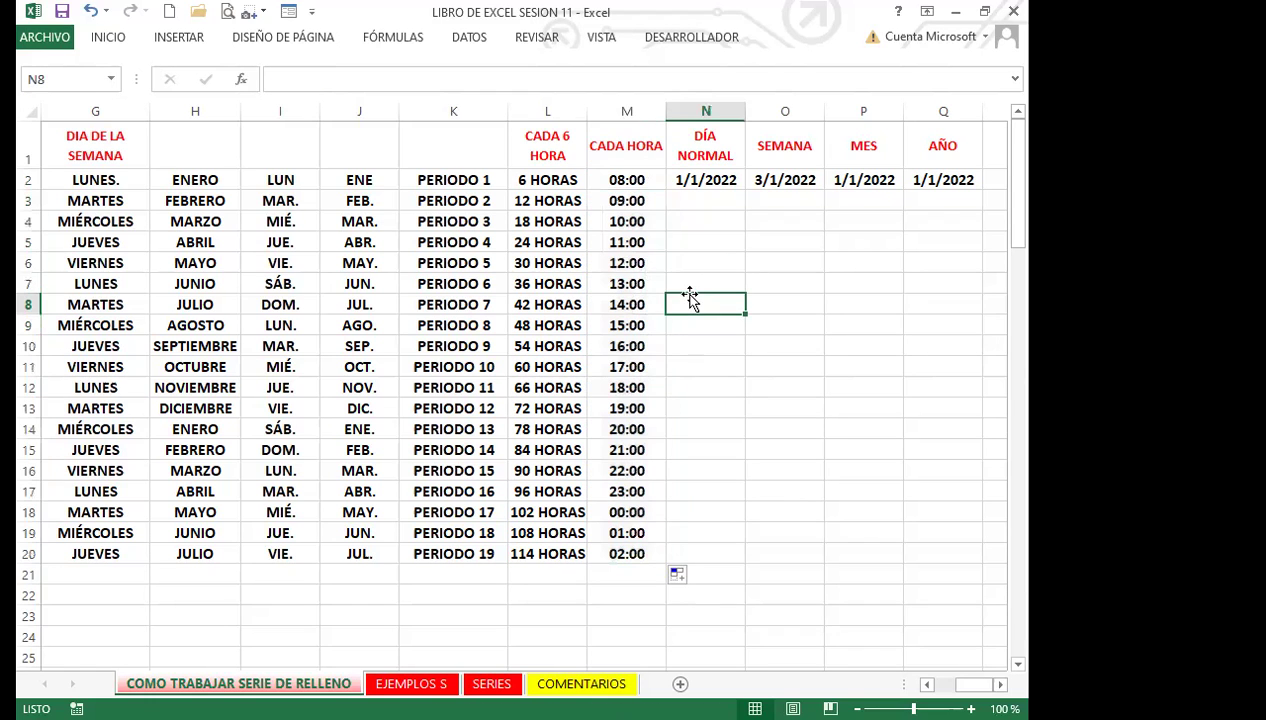
Step: AutoFill the DÍA NORMAL column with consecutive dates from 1/1/2022 in N2 down to N20
left_click(999, 684)
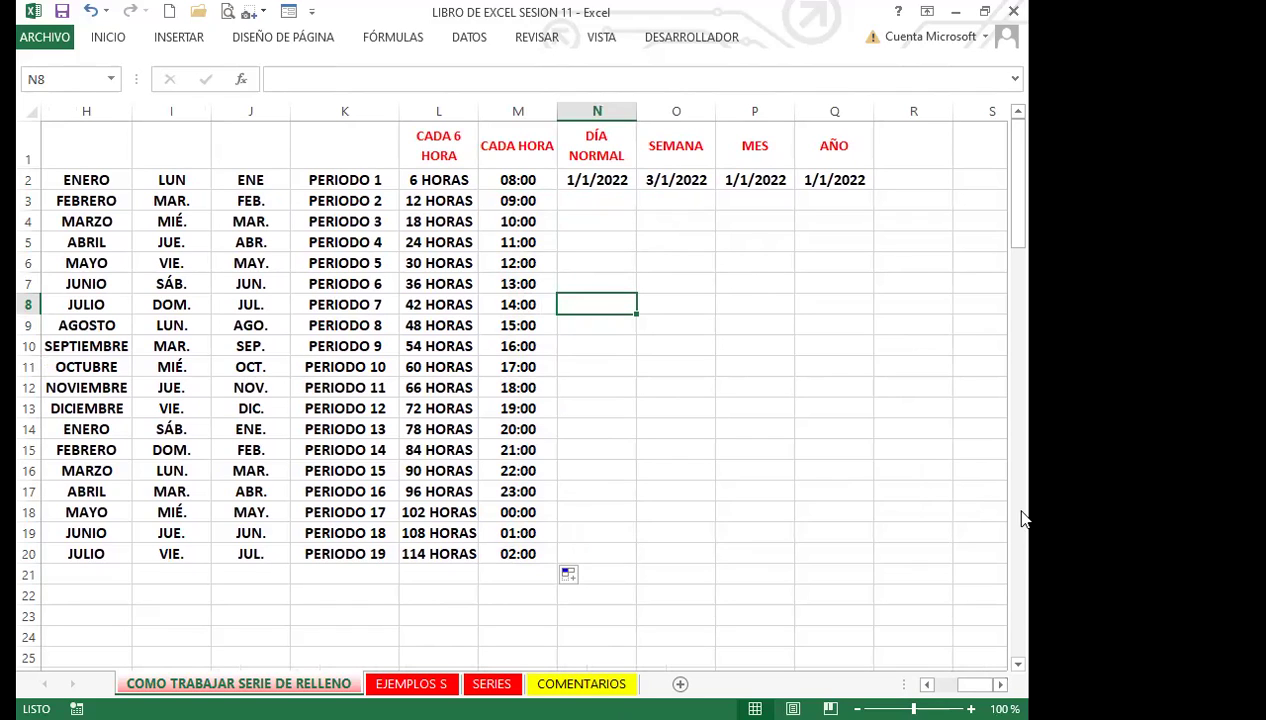
left_click(990, 485)
left_click(652, 428)
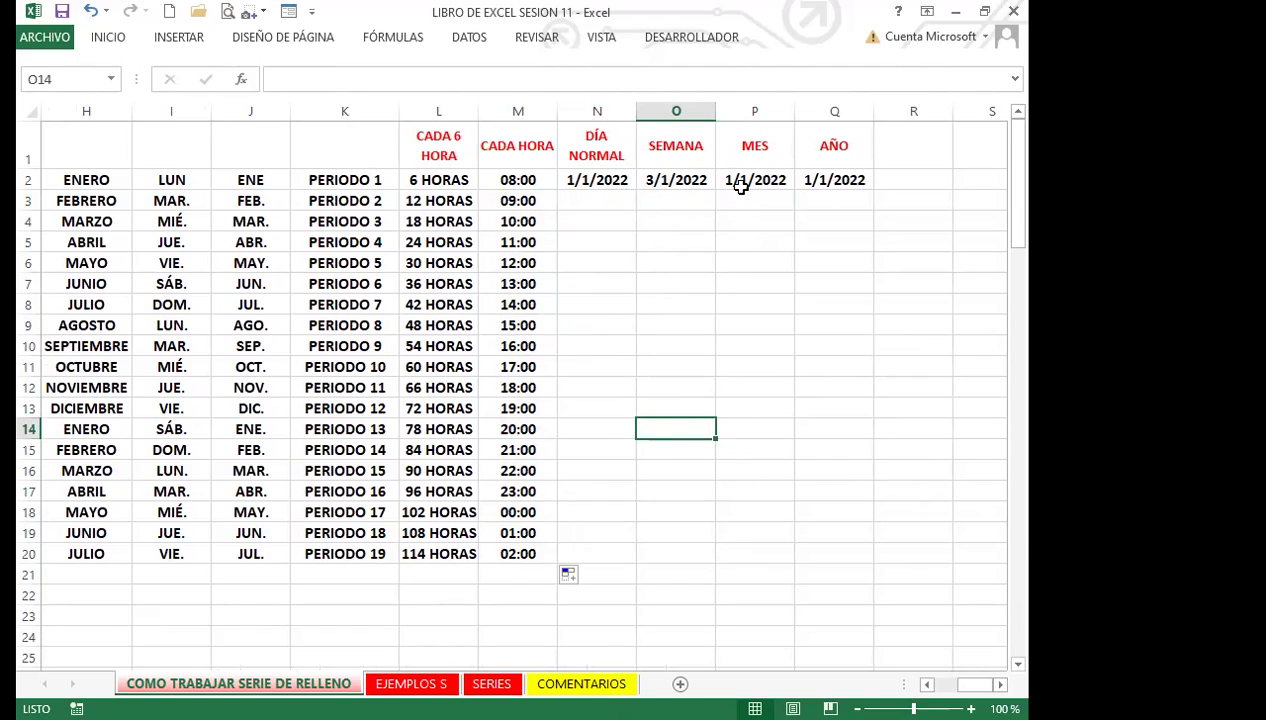
left_click_drag(603, 183, 814, 180)
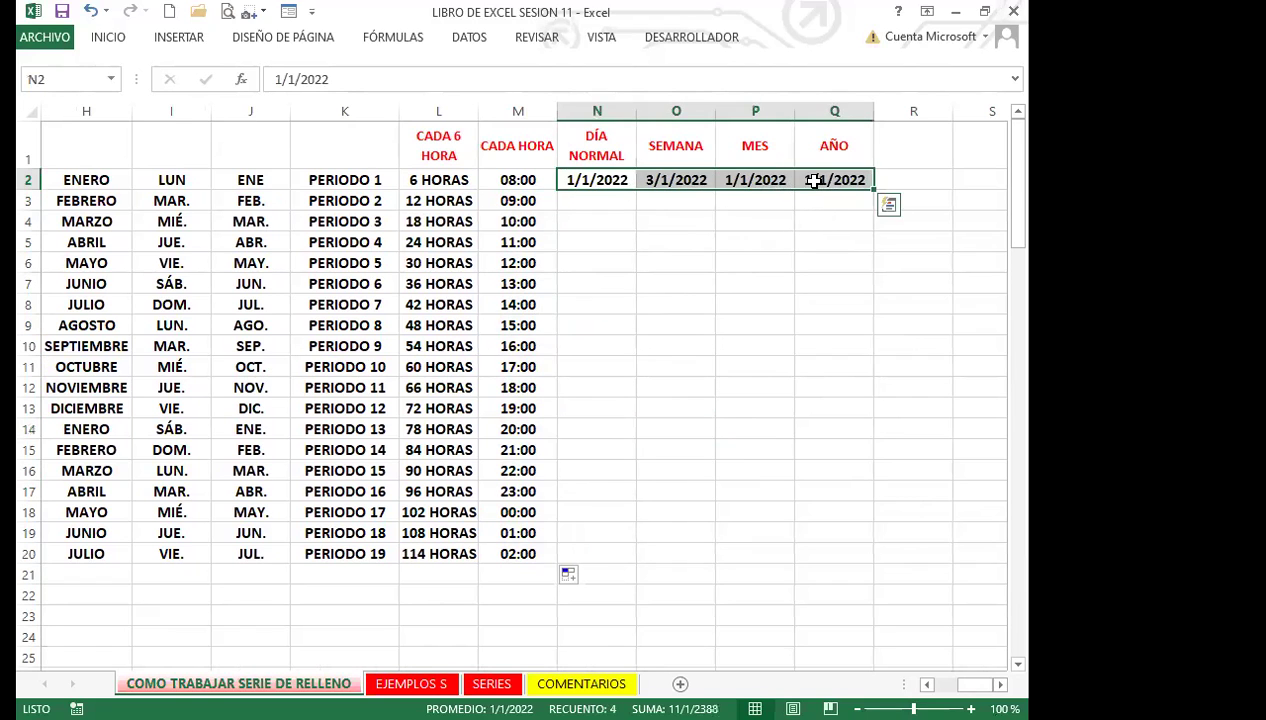
left_click(604, 176)
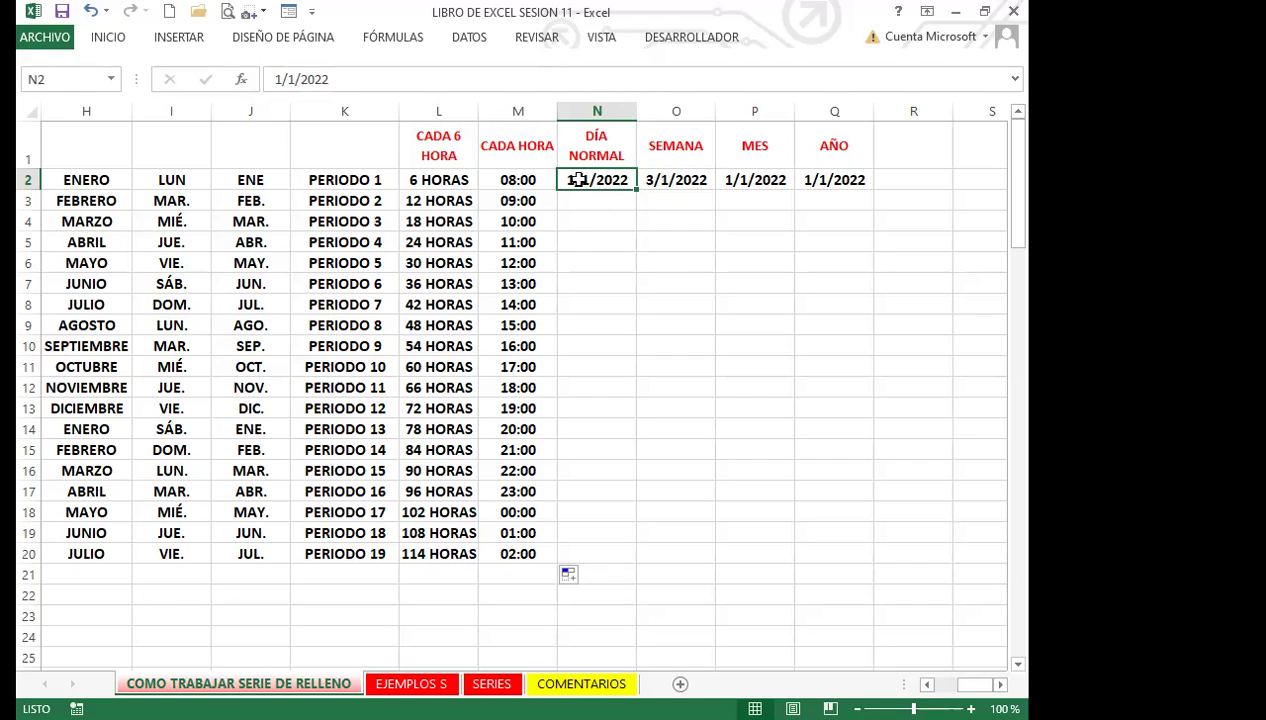
double_click(636, 189)
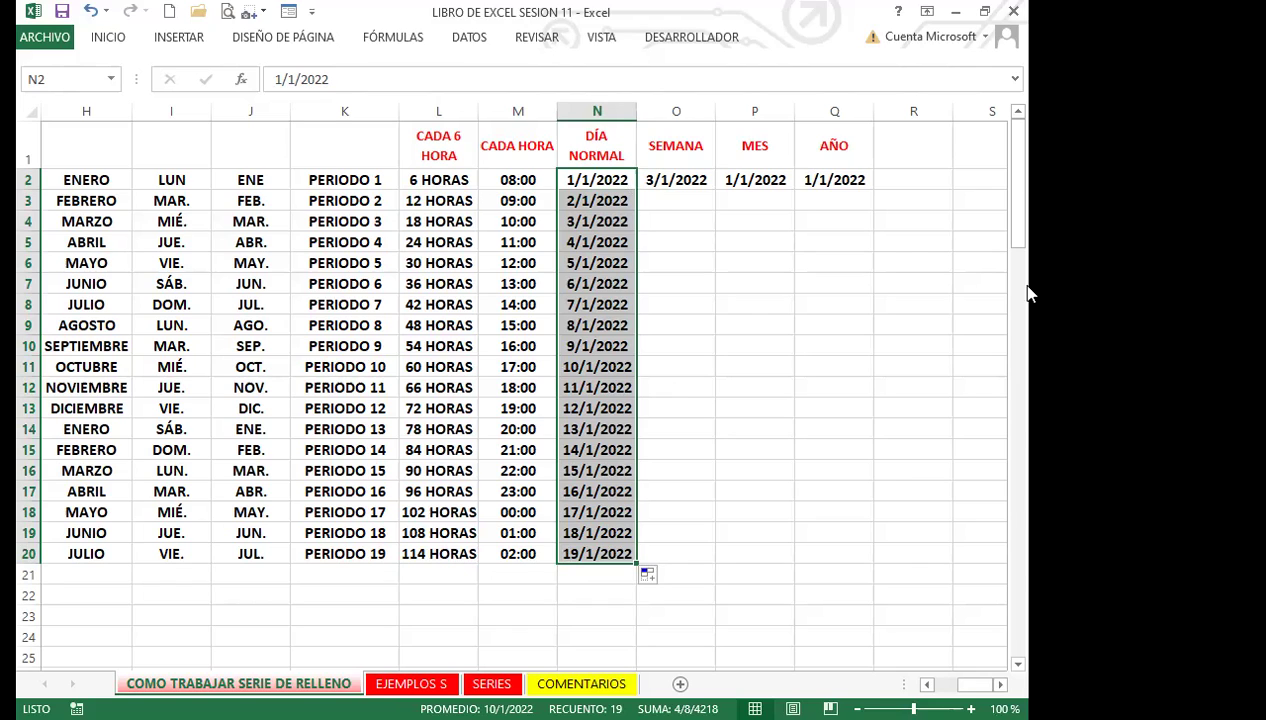
Step: Examine the daily date progression in the DÍA NORMAL column from N2 to N20
left_click(588, 180)
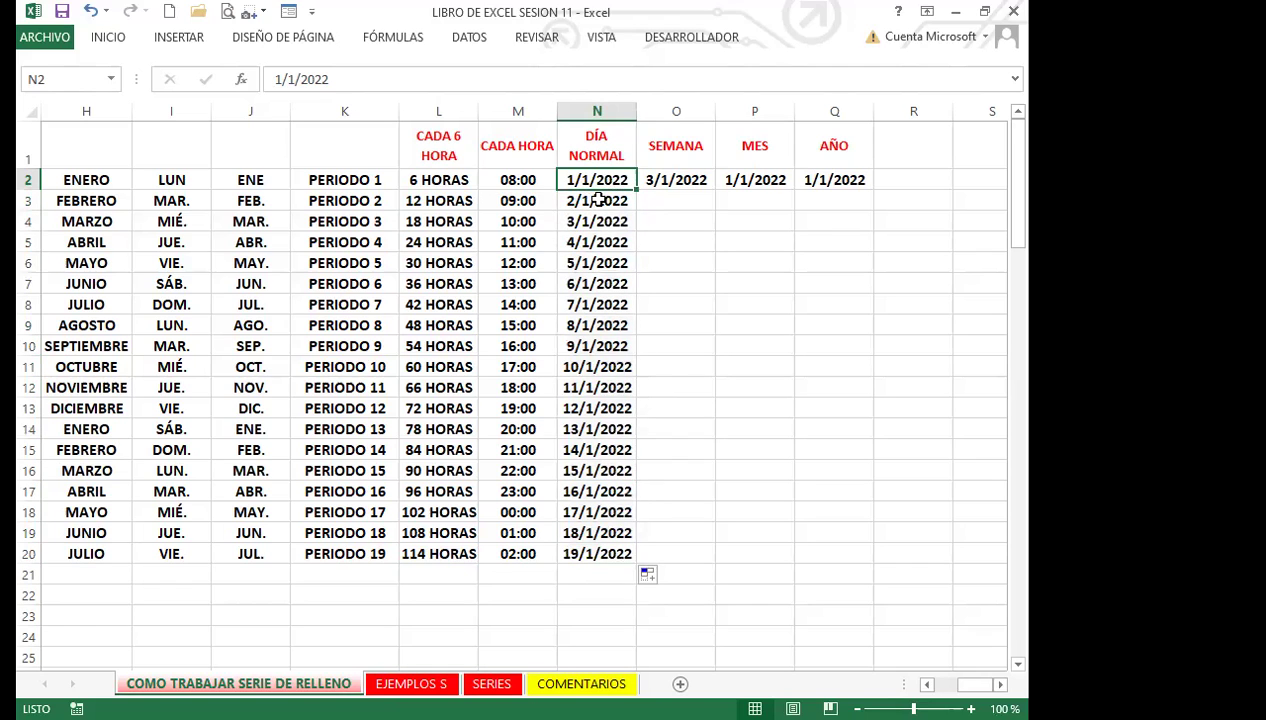
left_click(598, 199)
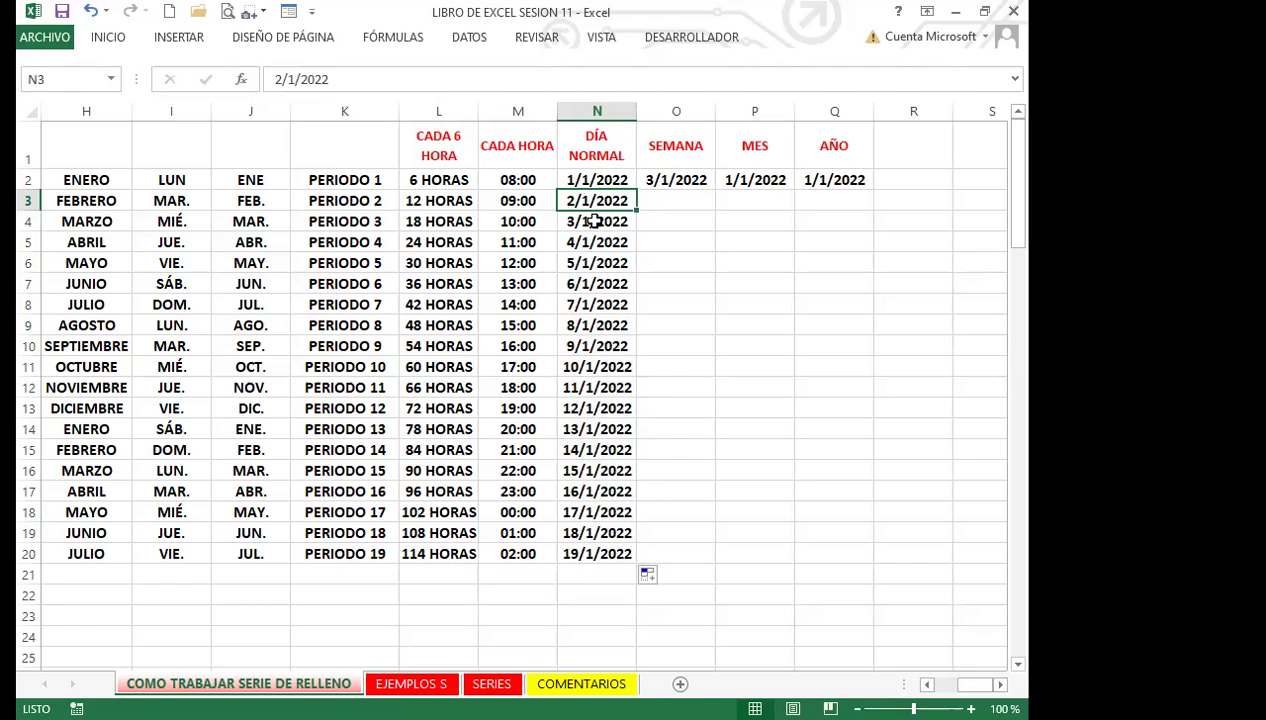
left_click(588, 221)
left_click(591, 242)
left_click(587, 262)
left_click(586, 283)
left_click(584, 304)
left_click(585, 325)
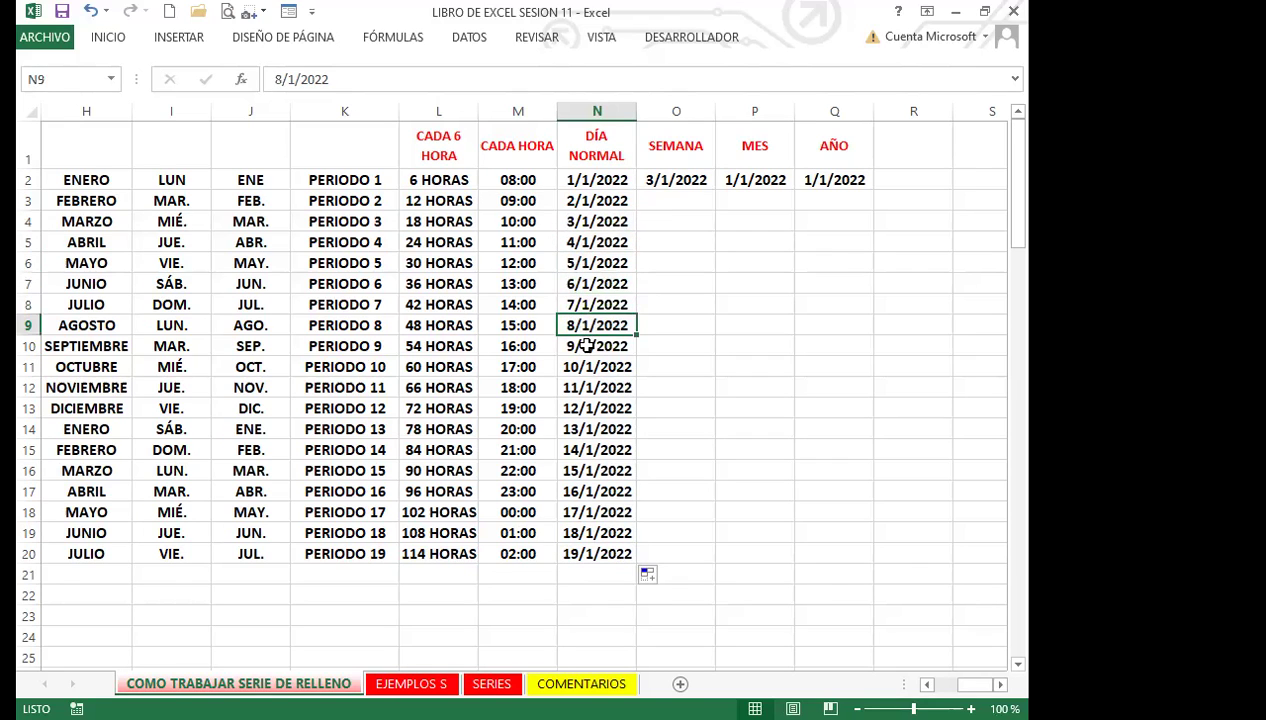
left_click(584, 345)
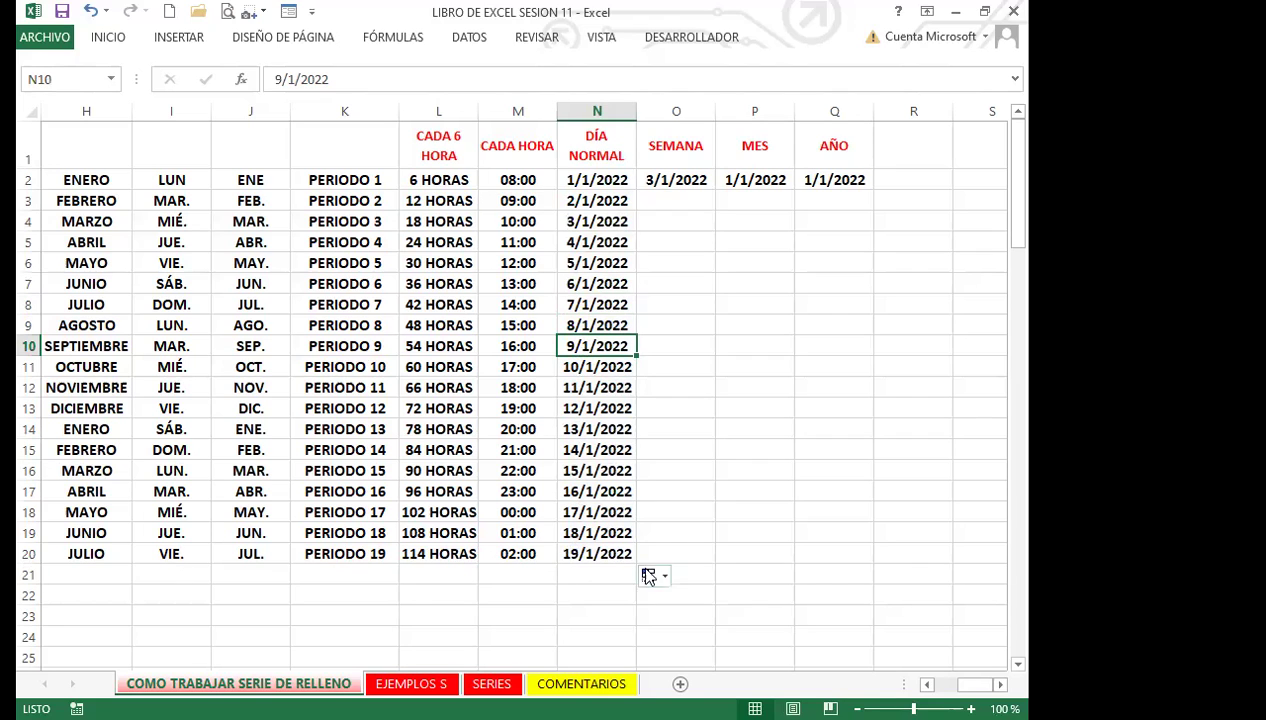
left_click(597, 556)
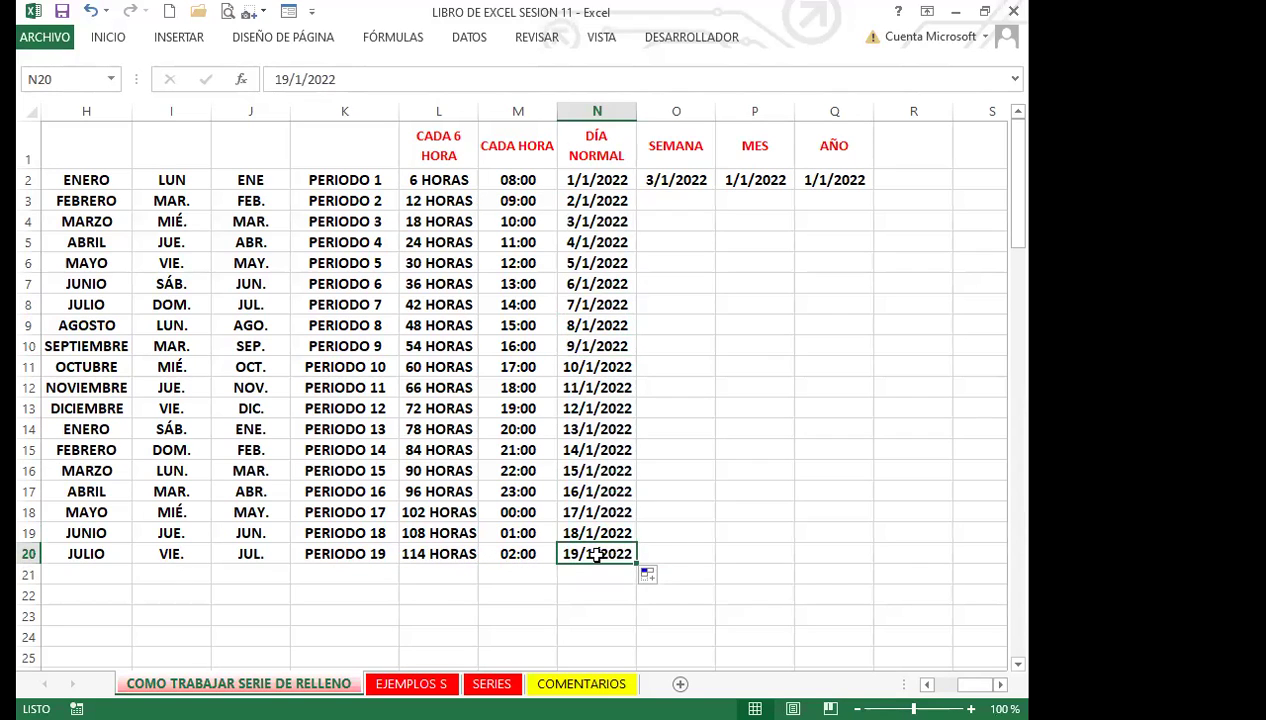
Step: Fill the SEMANA column from 3/1/2022 in O2 down to O20 with the weekdays-only option (Rellenar días de la semana)
left_click(676, 172)
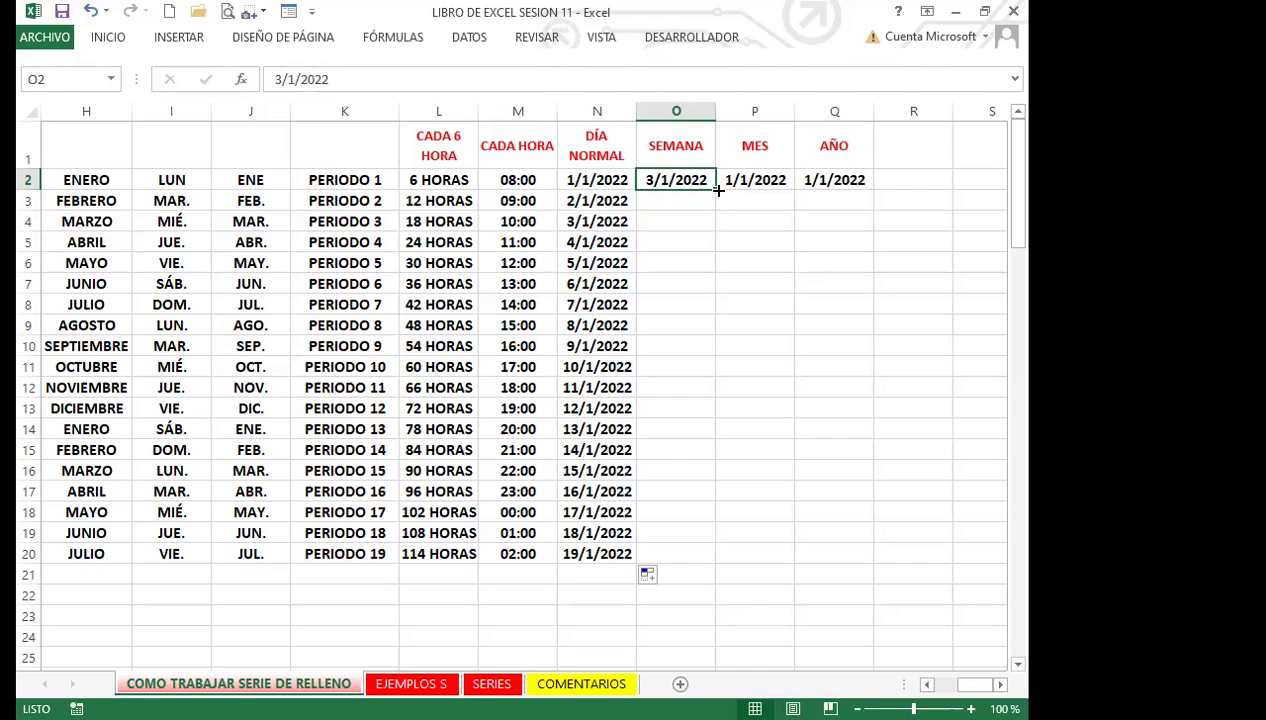
left_click(713, 190)
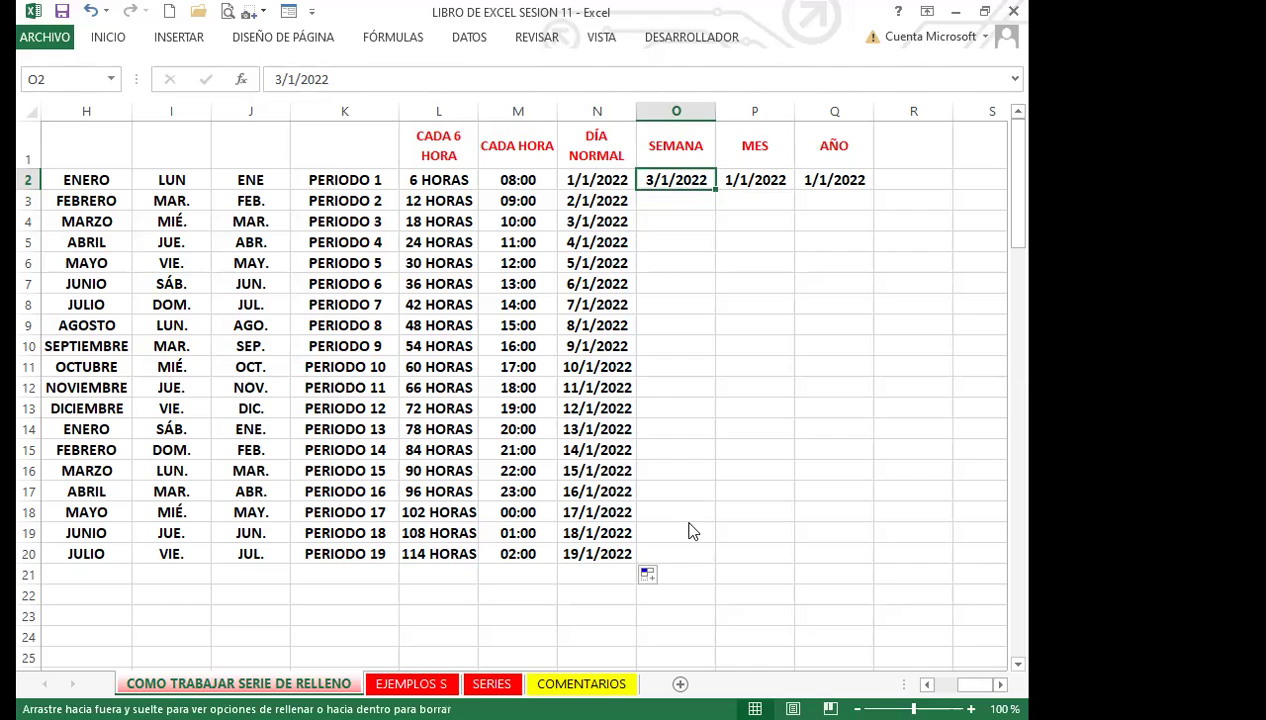
left_click_drag(688, 565, 688, 565)
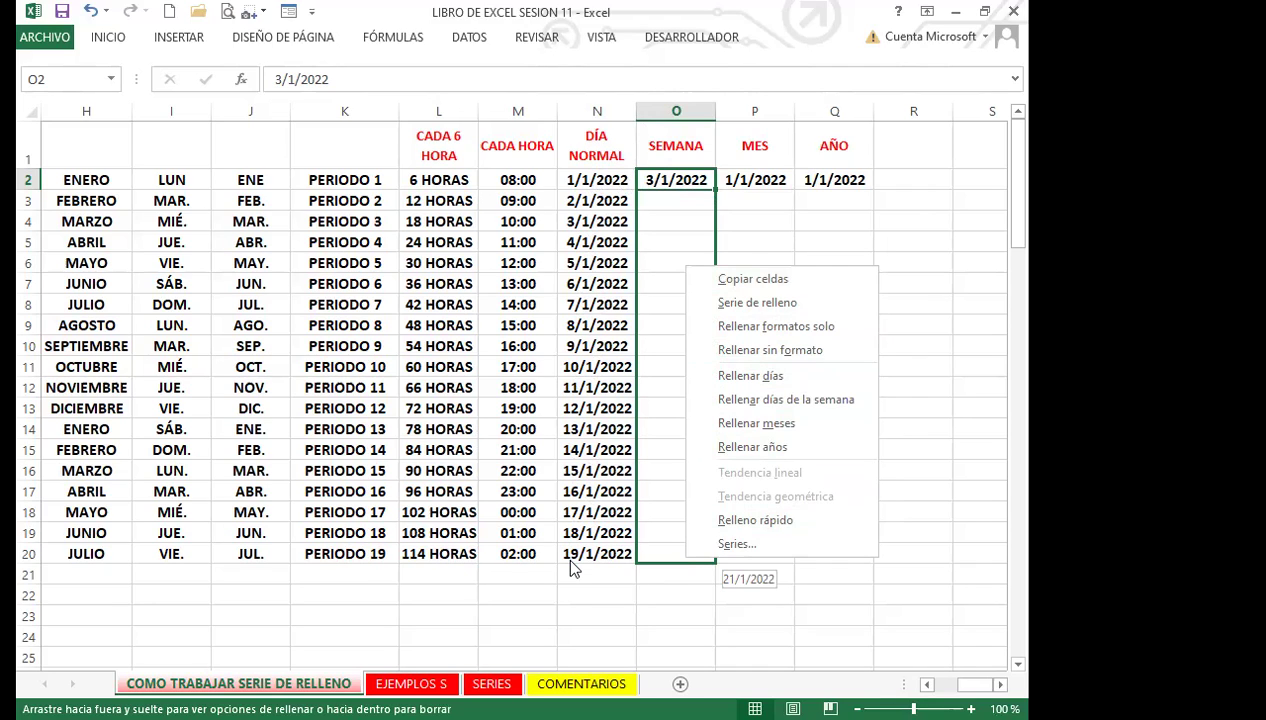
left_click(786, 400)
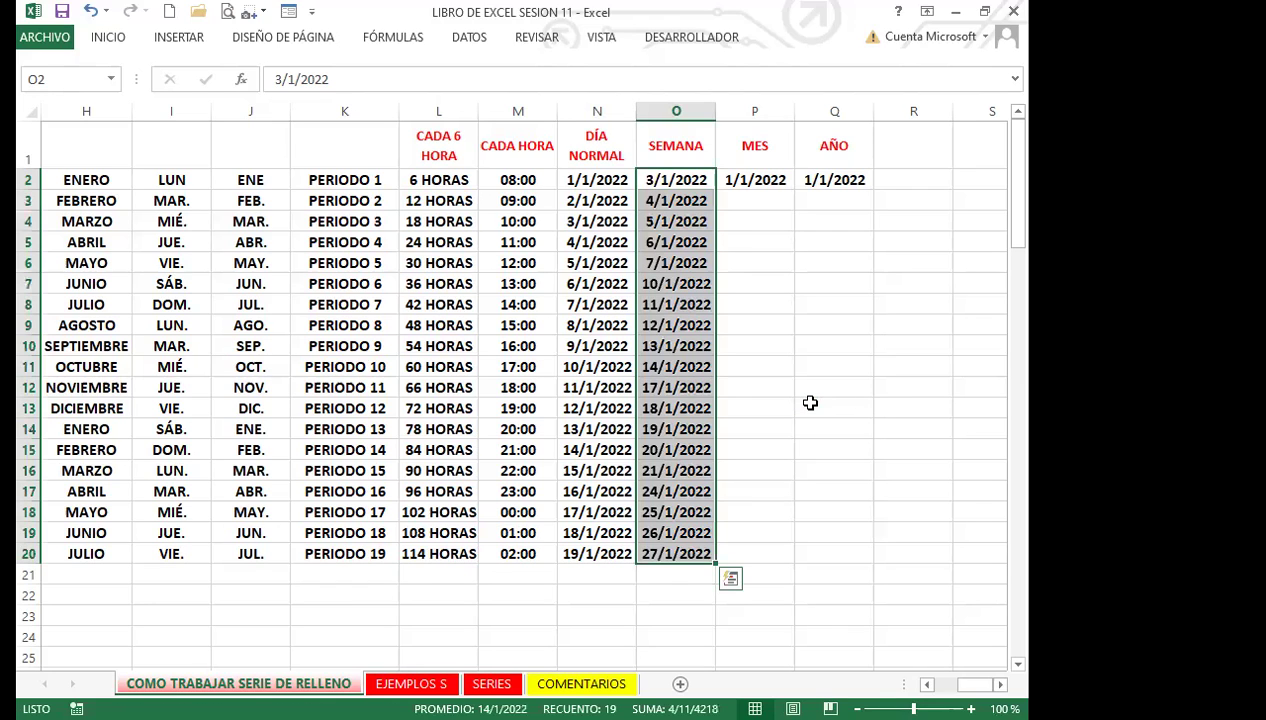
Step: Examine the weekday-only date progression in the SEMANA column from O2 to O16
left_click(660, 178)
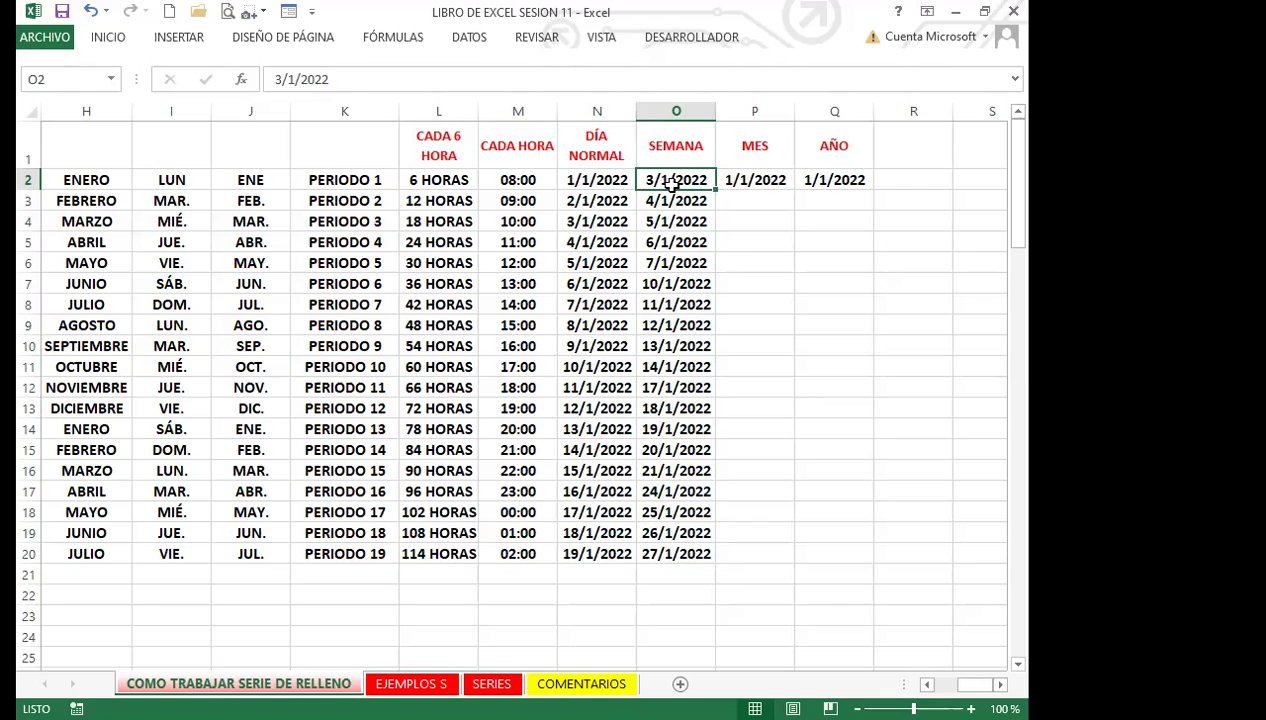
left_click(680, 200)
left_click(678, 221)
left_click(677, 242)
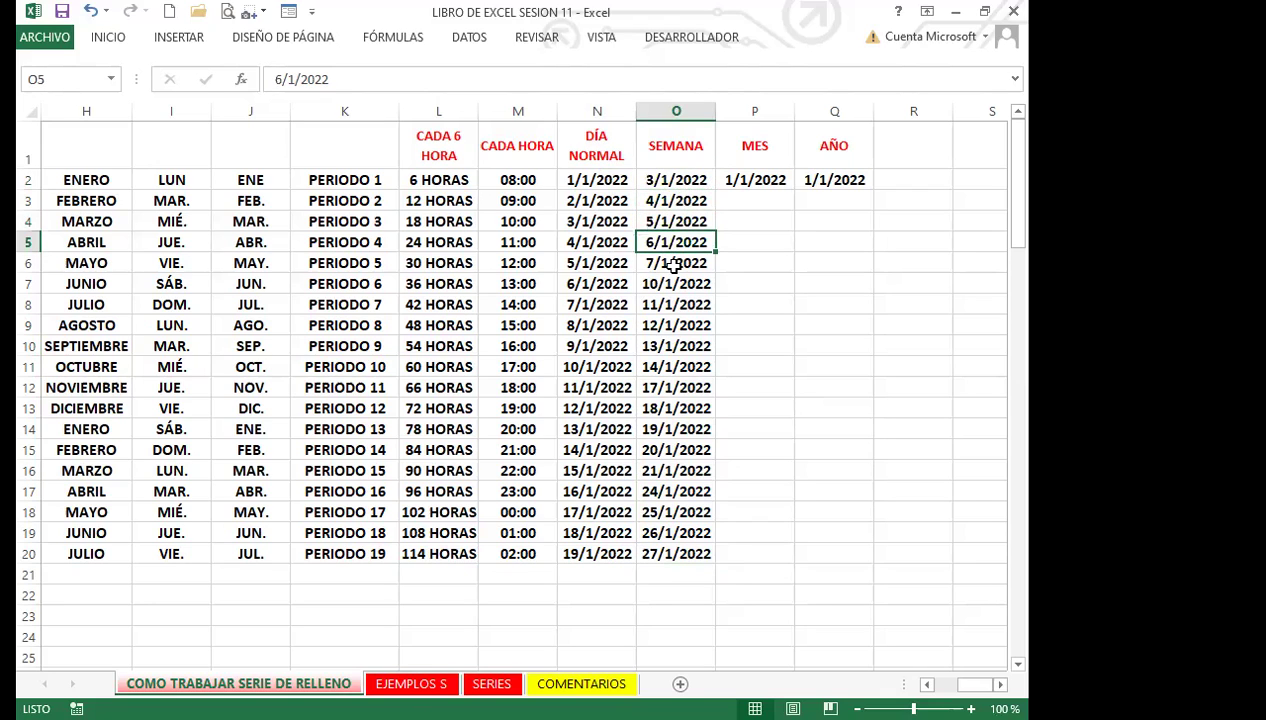
left_click(675, 264)
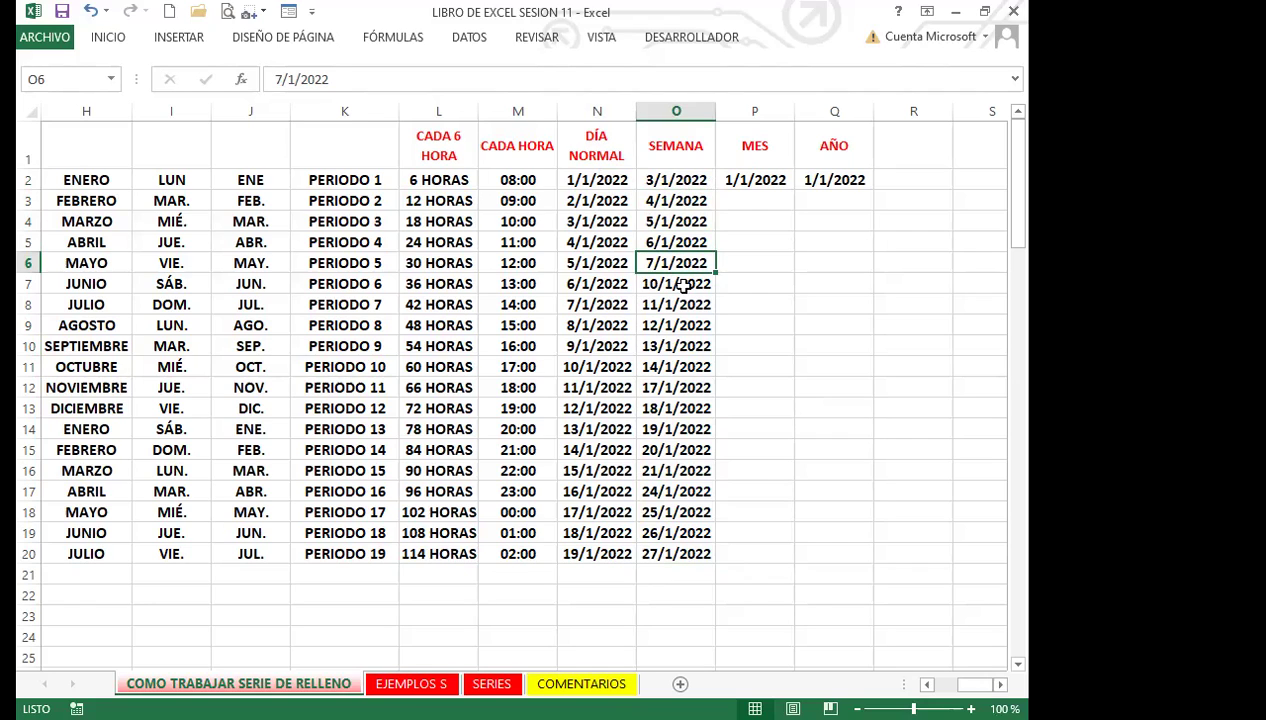
left_click(681, 284)
left_click(676, 304)
left_click(666, 325)
left_click(666, 344)
left_click(657, 362)
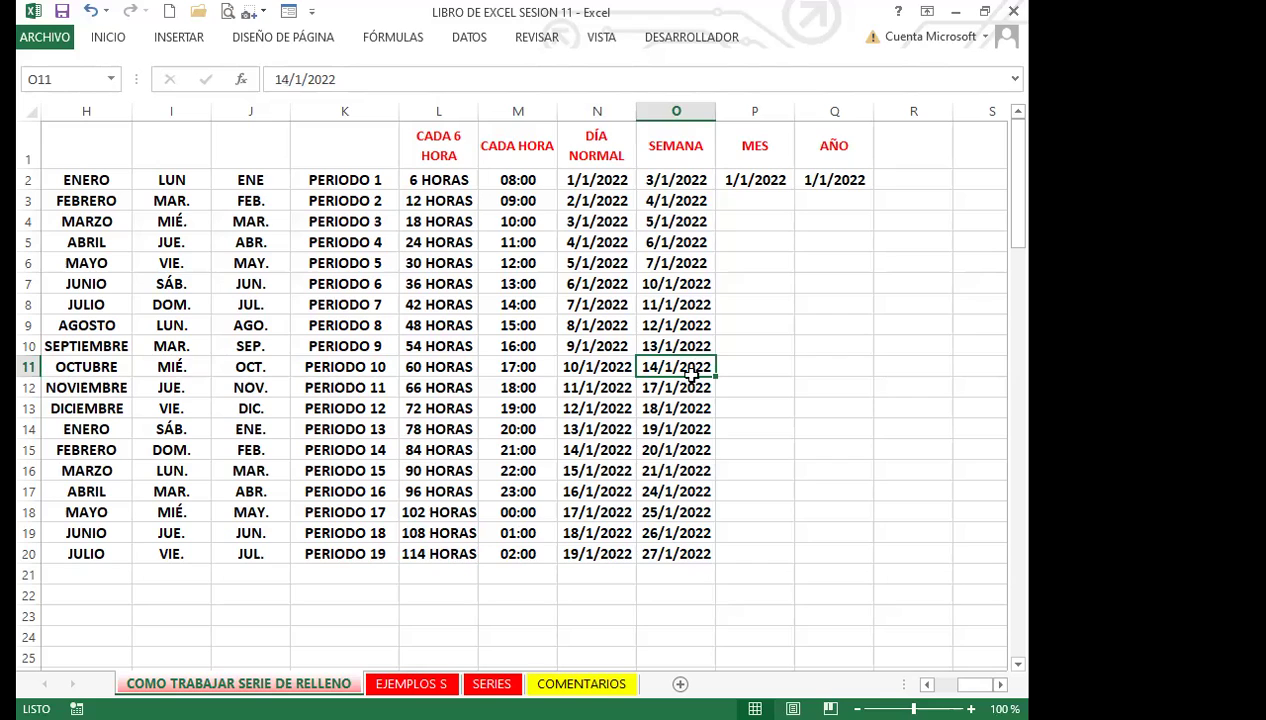
left_click(680, 388)
left_click(664, 410)
left_click(660, 431)
left_click(660, 451)
left_click(664, 468)
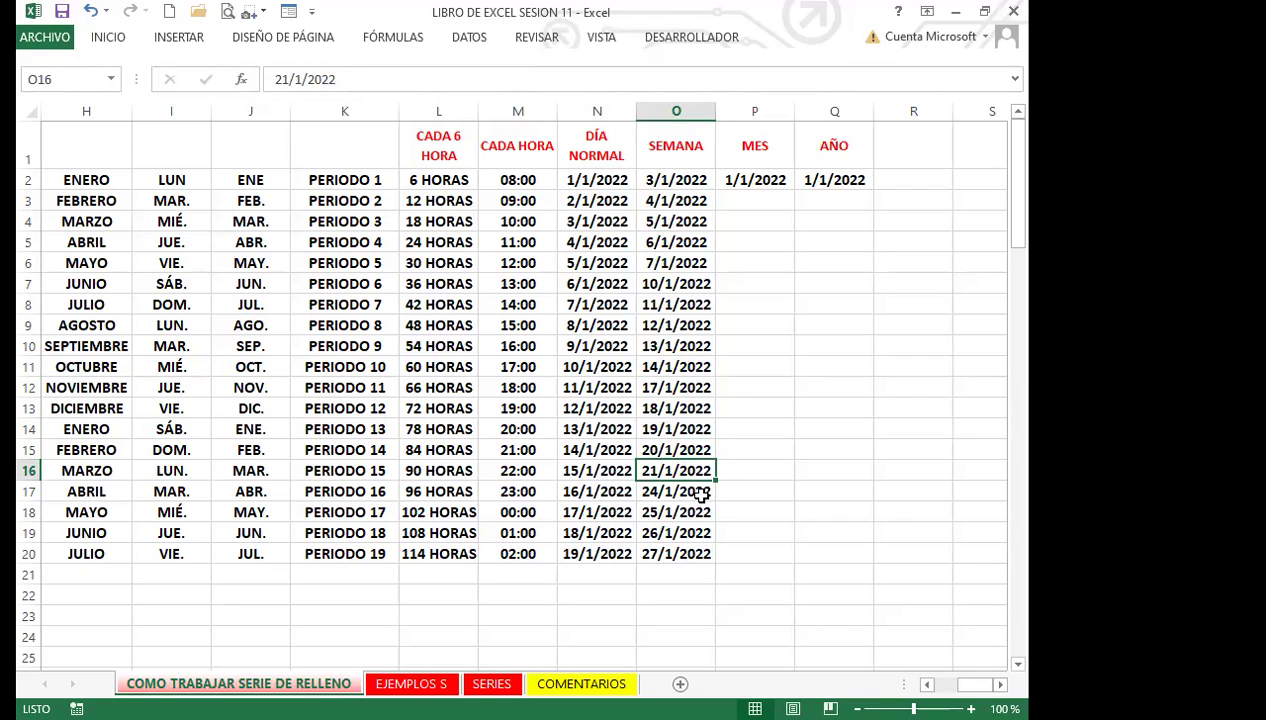
Step: Change the SEMANA start date in O2 to 1/1/2022 and refill down to O20 with the weekdays-only option (Rellenar días de la semana)
left_click(663, 179)
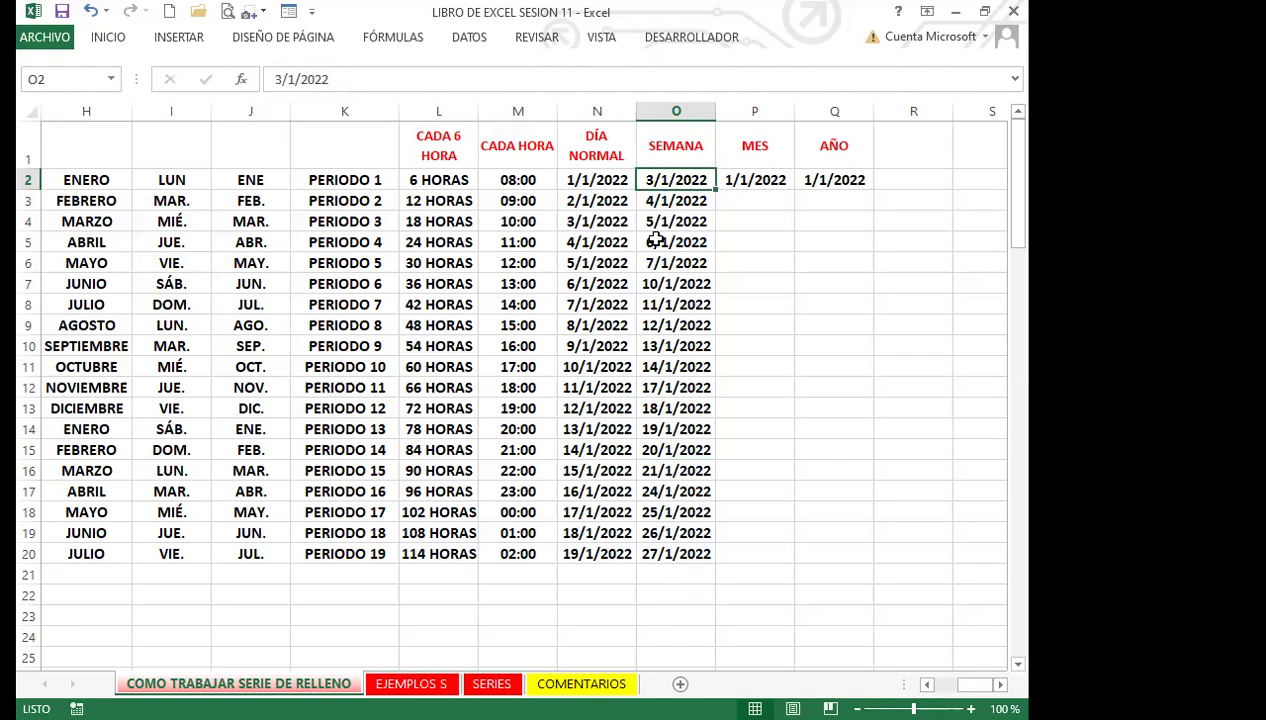
double_click(652, 174)
key("BackSpace")
type("1")
left_click(692, 240)
left_click(706, 186)
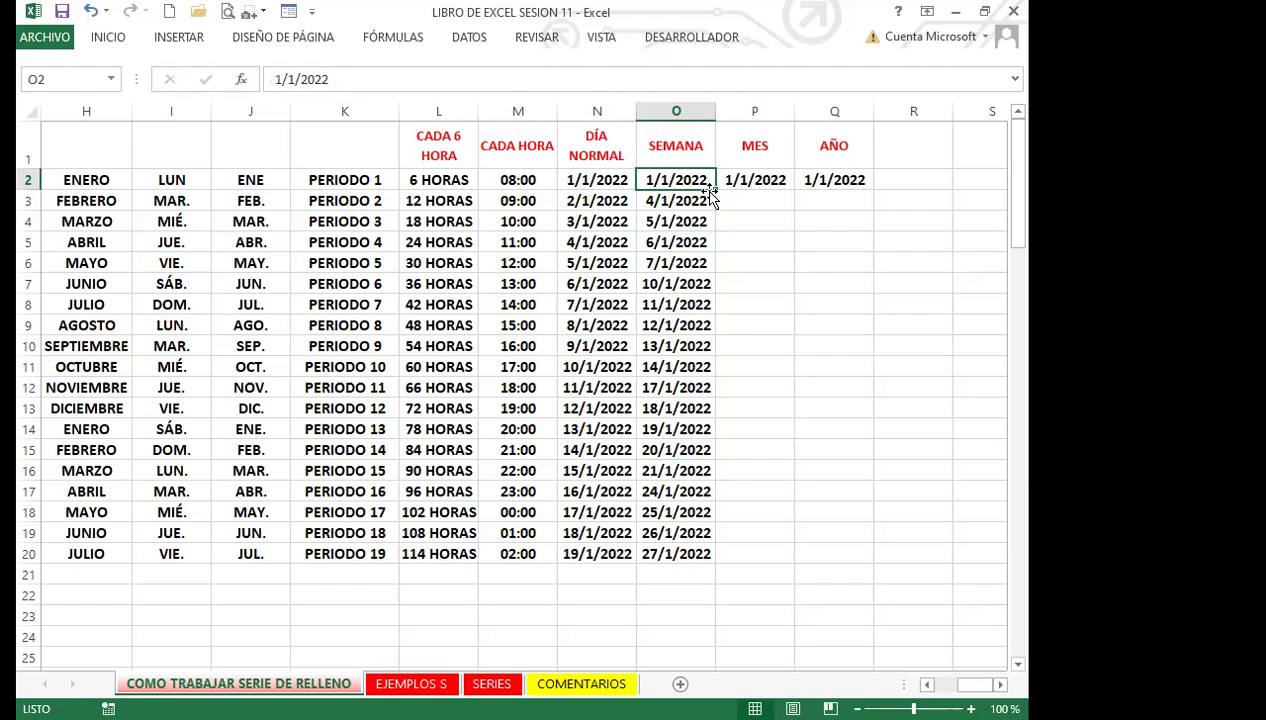
left_click_drag(709, 195, 683, 565)
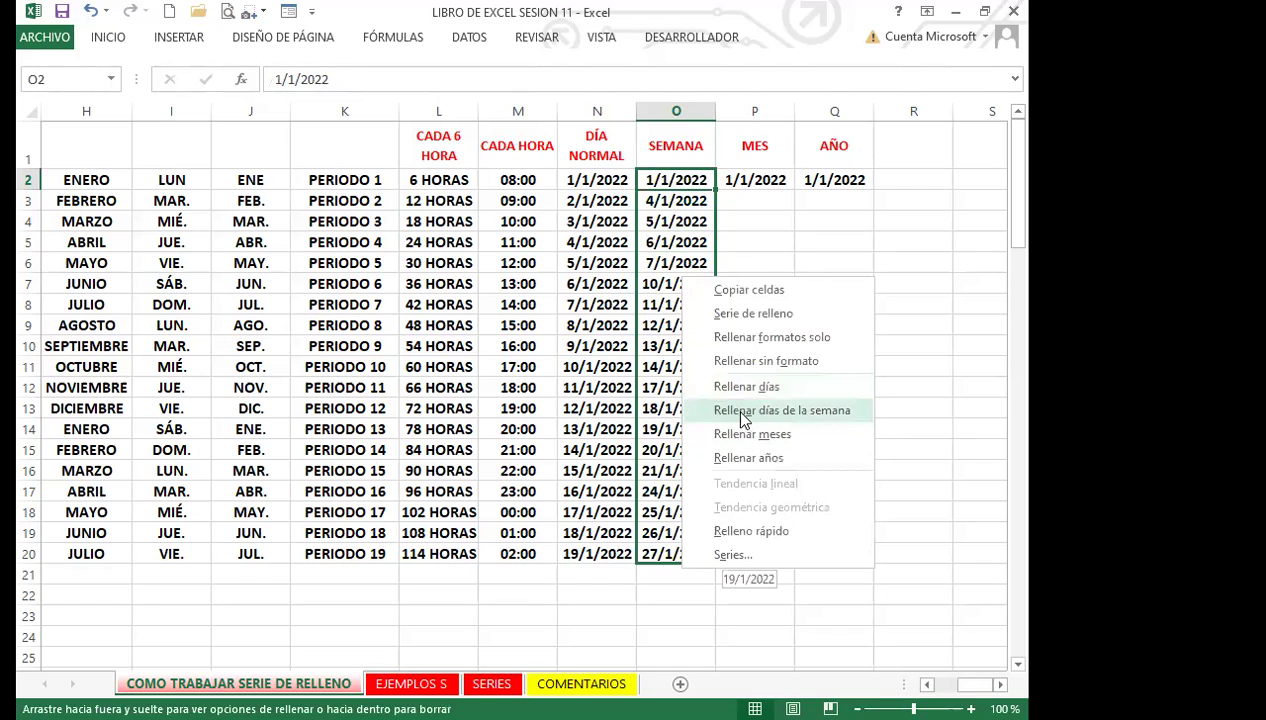
left_click(676, 266)
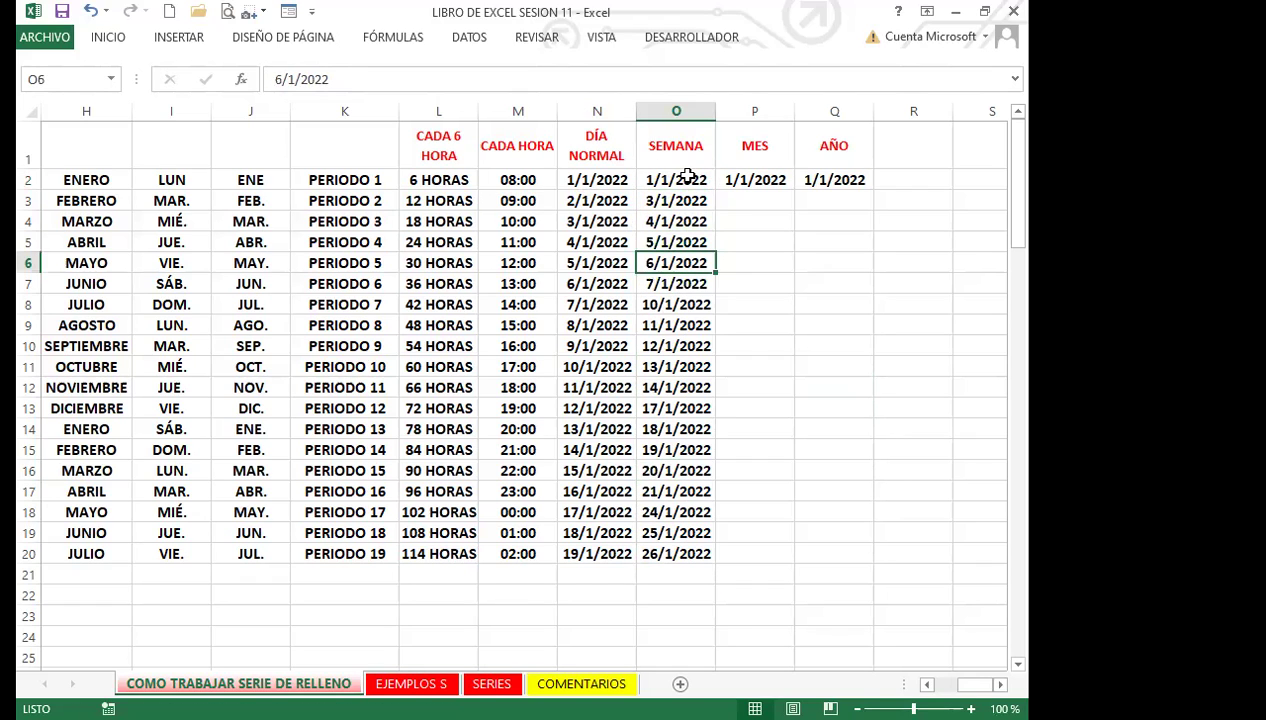
Step: Examine the refilled SEMANA dates from O2 to O20 to check how weekends are skipped
left_click(680, 178)
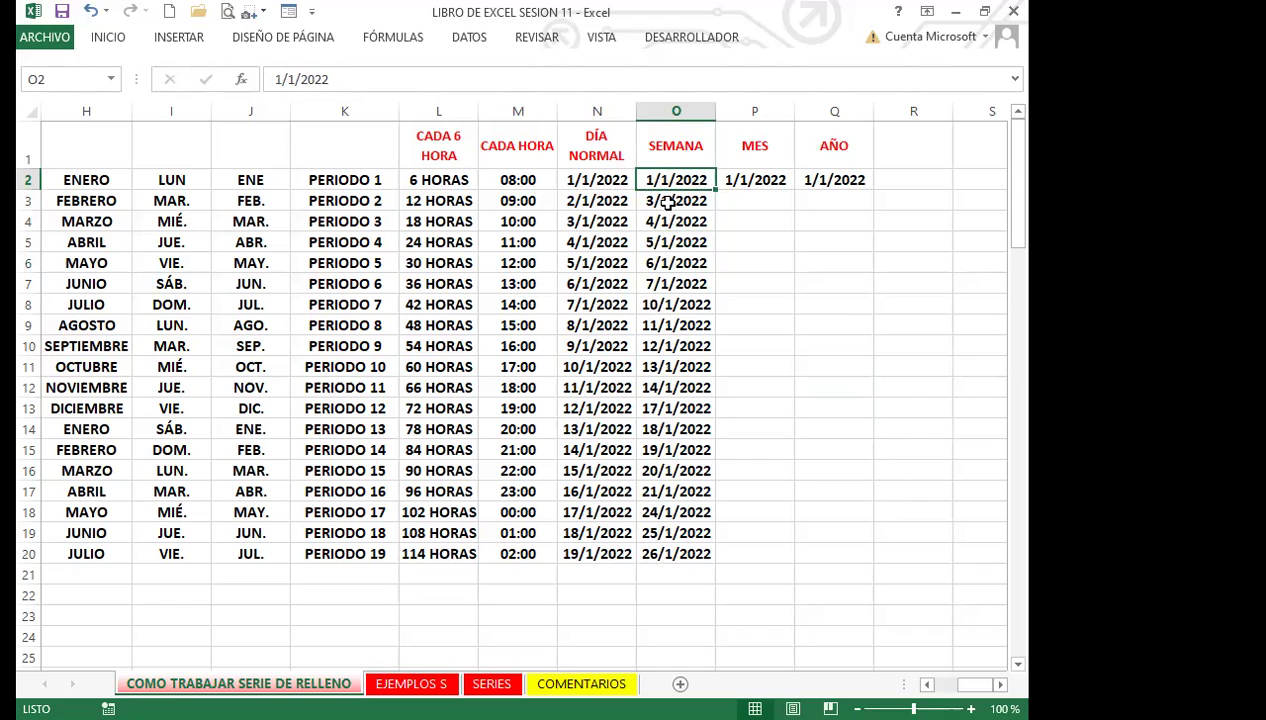
left_click(664, 201)
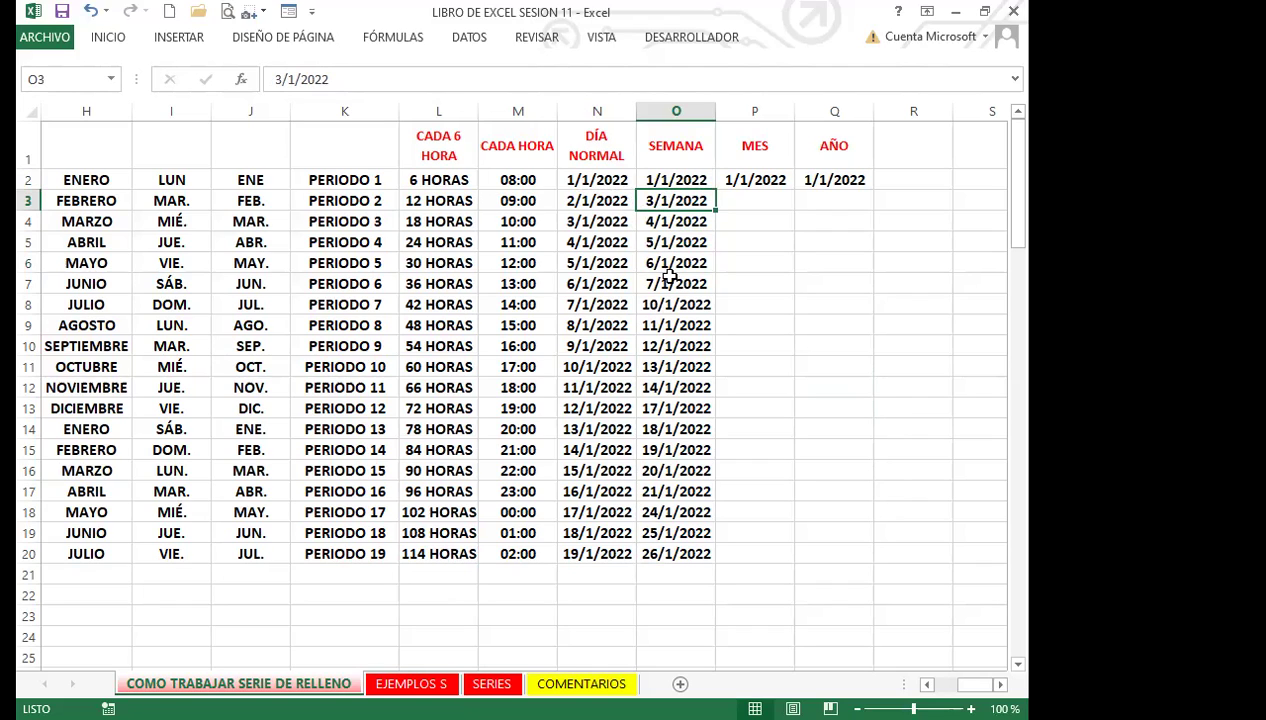
left_click(668, 221)
left_click(667, 242)
left_click(666, 263)
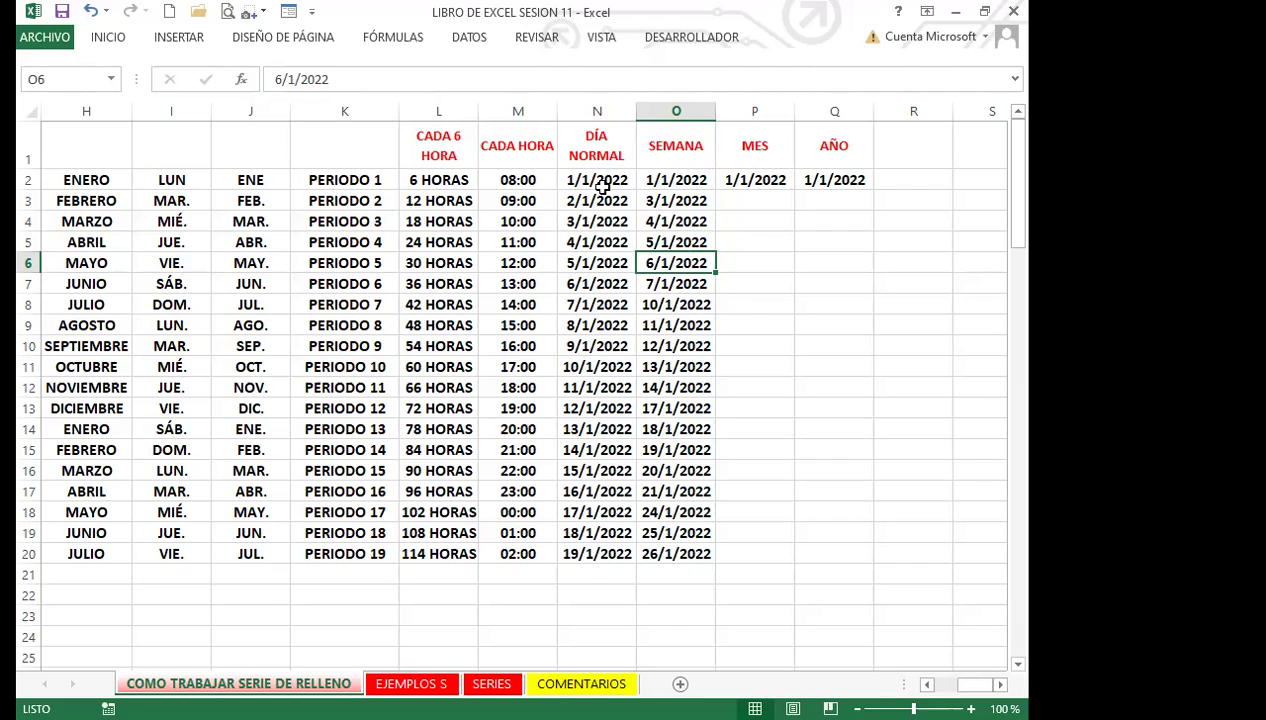
left_click(672, 181)
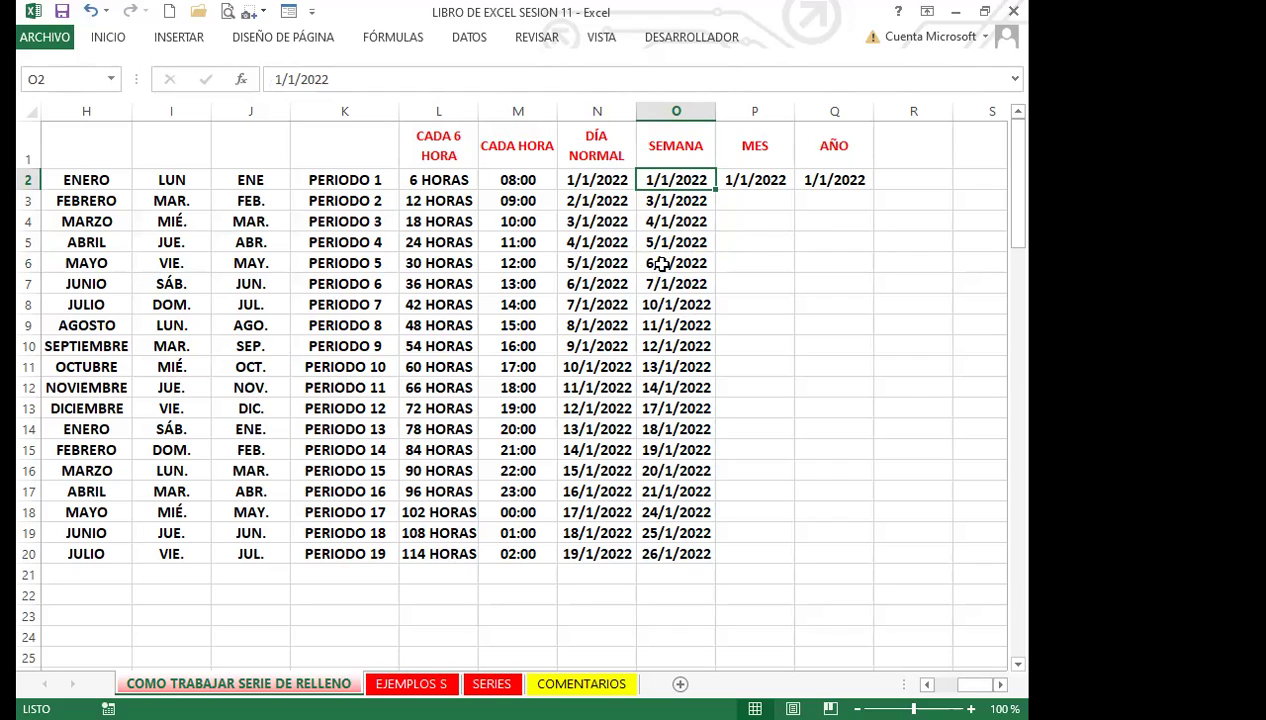
left_click_drag(681, 200, 681, 553)
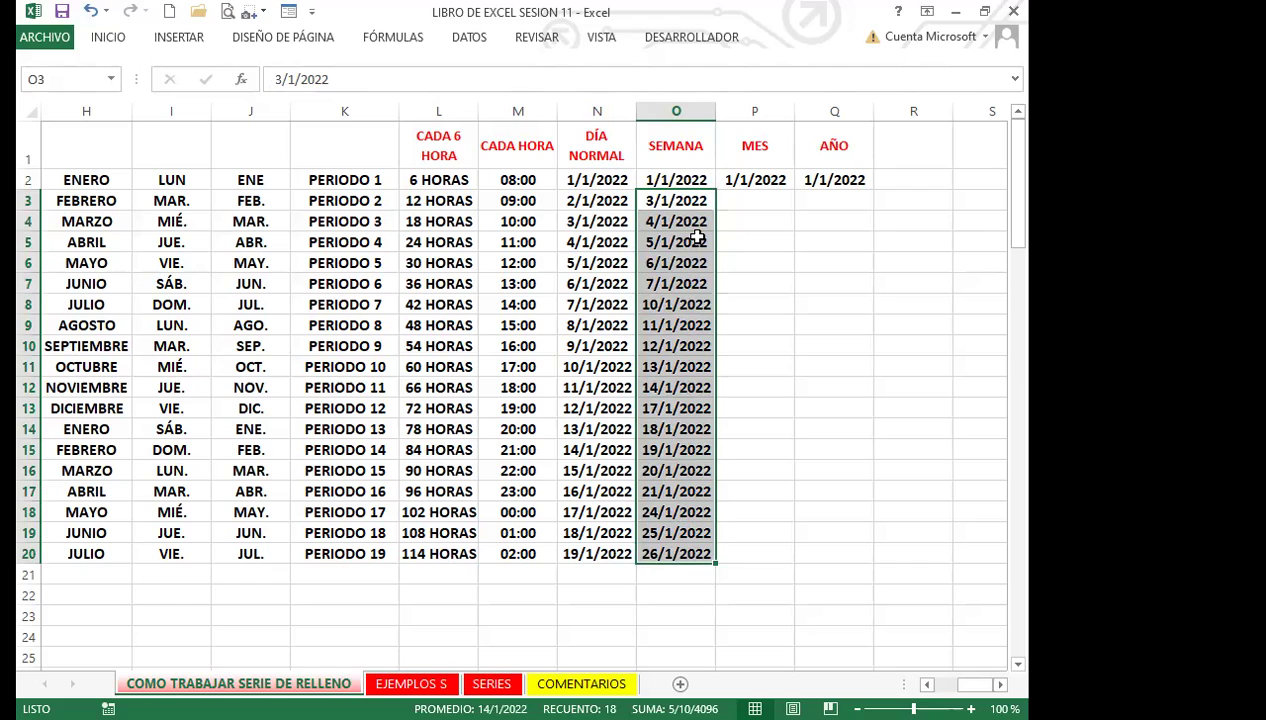
Step: Fill the MES column from 1/1/2022 in P2 down to P20 in monthly increments (Rellenar meses)
left_click(755, 180)
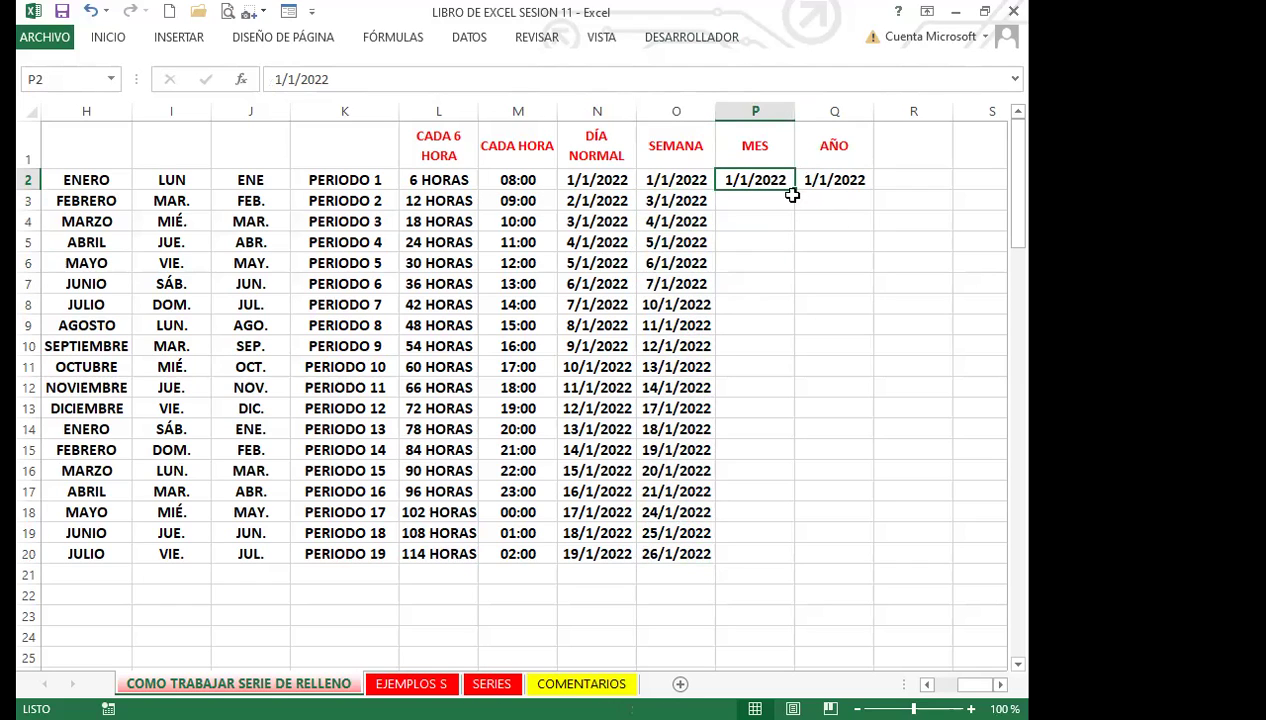
left_click_drag(794, 188, 760, 574)
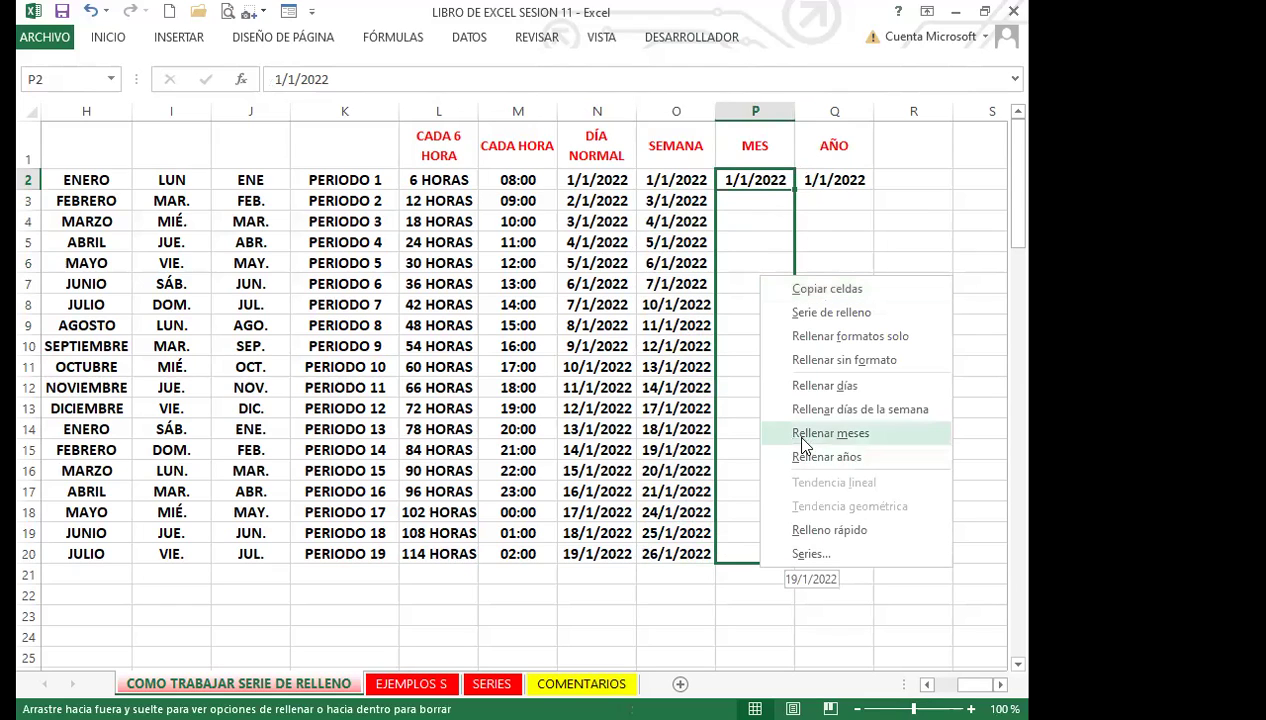
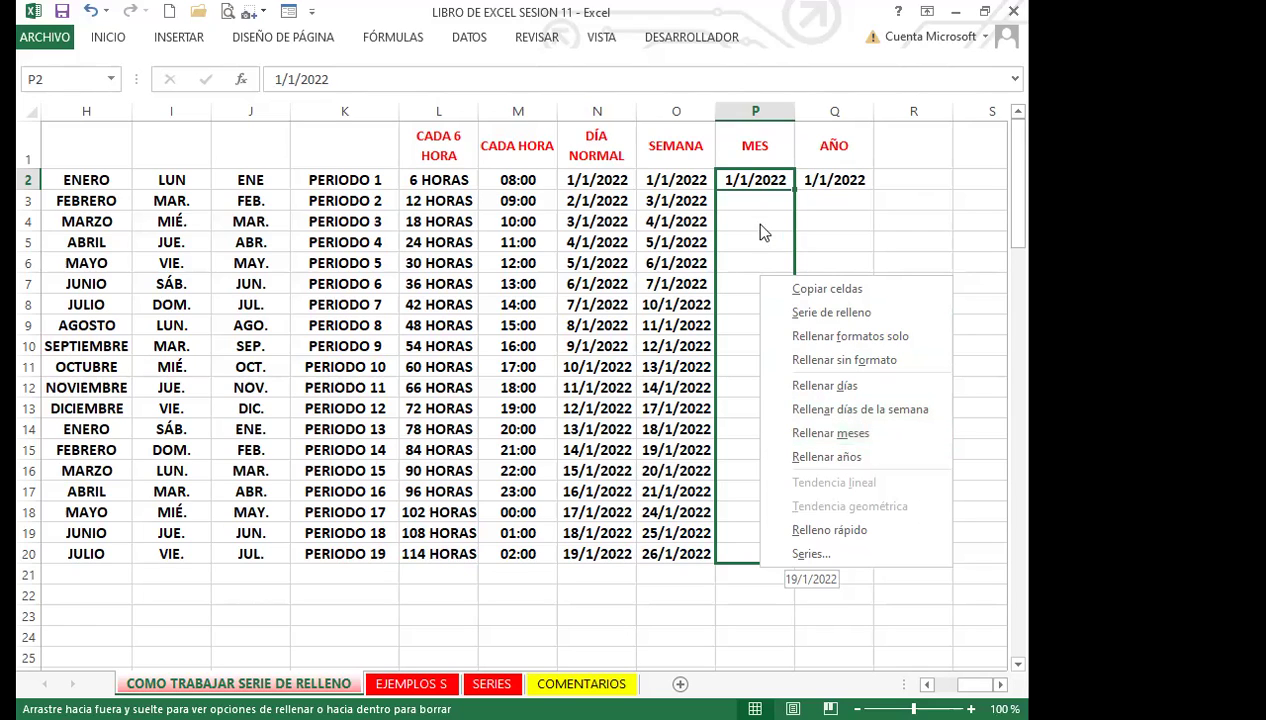
left_click(860, 432)
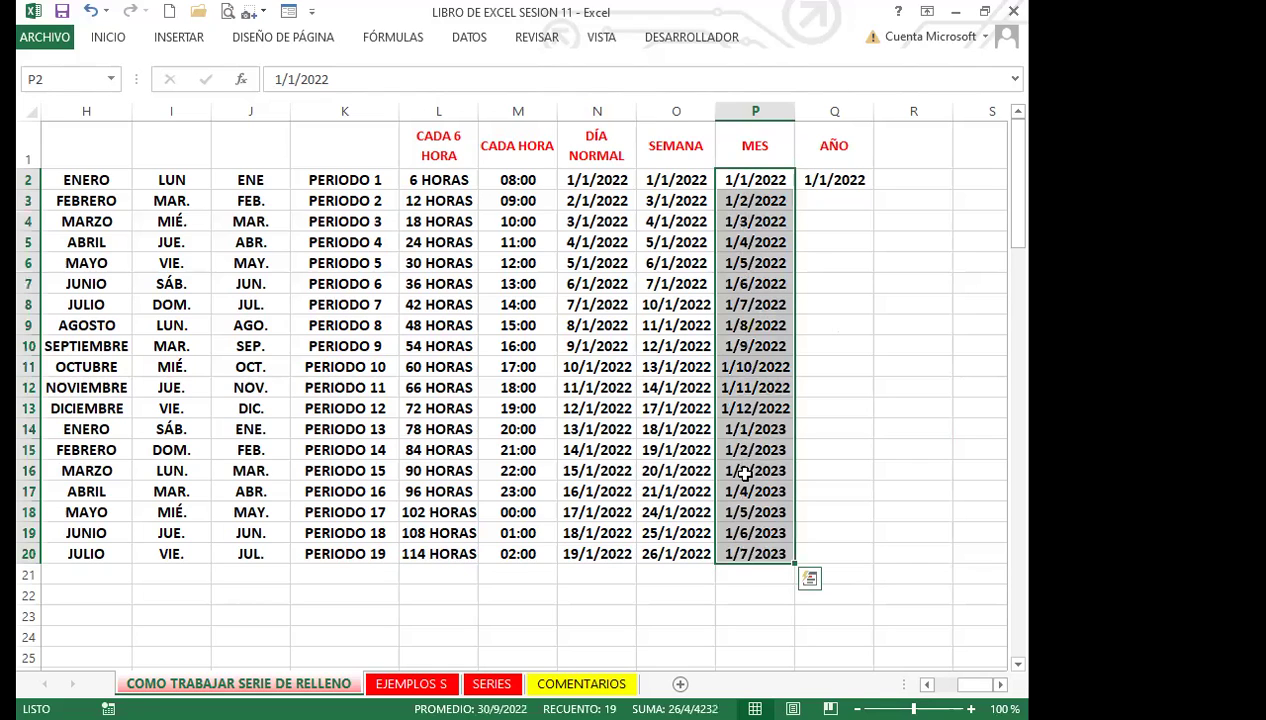
left_click(656, 179)
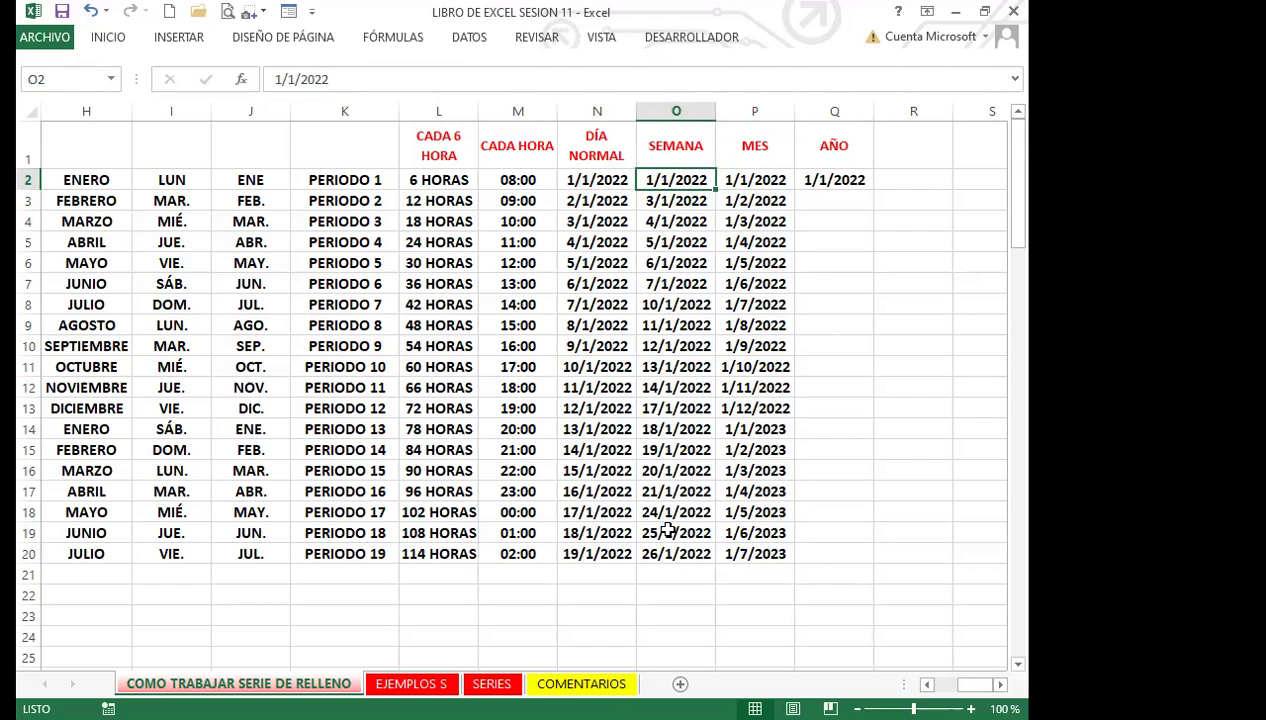
left_click(754, 180)
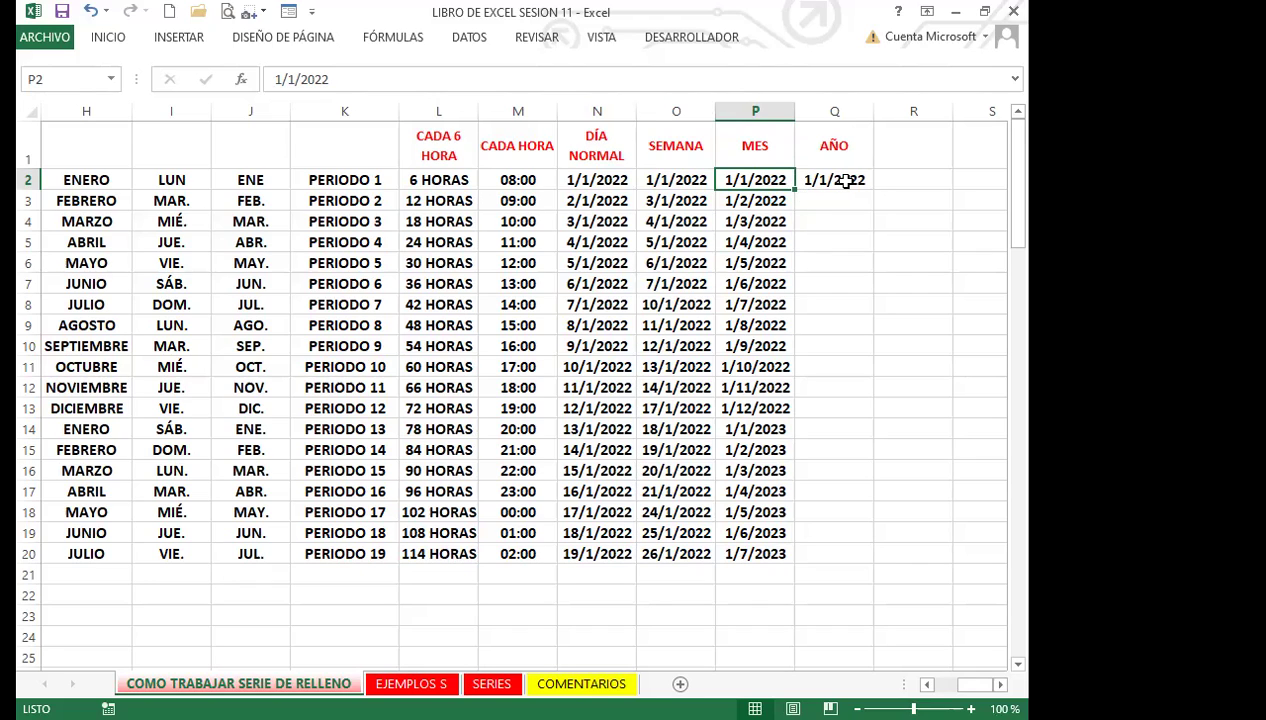
Step: Fill the AÑO column from 1/1/2022 in Q2 down to Q20 in yearly increments (Rellenar años)
left_click(845, 180)
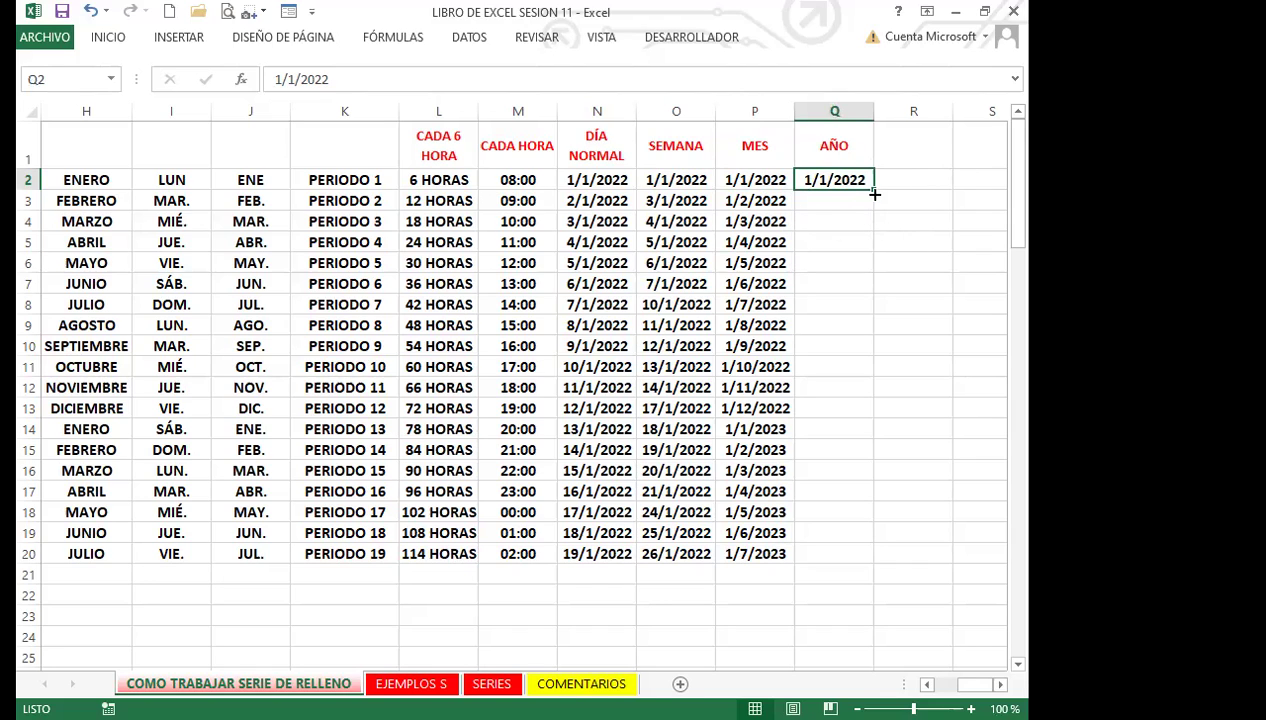
left_click_drag(874, 188, 856, 558)
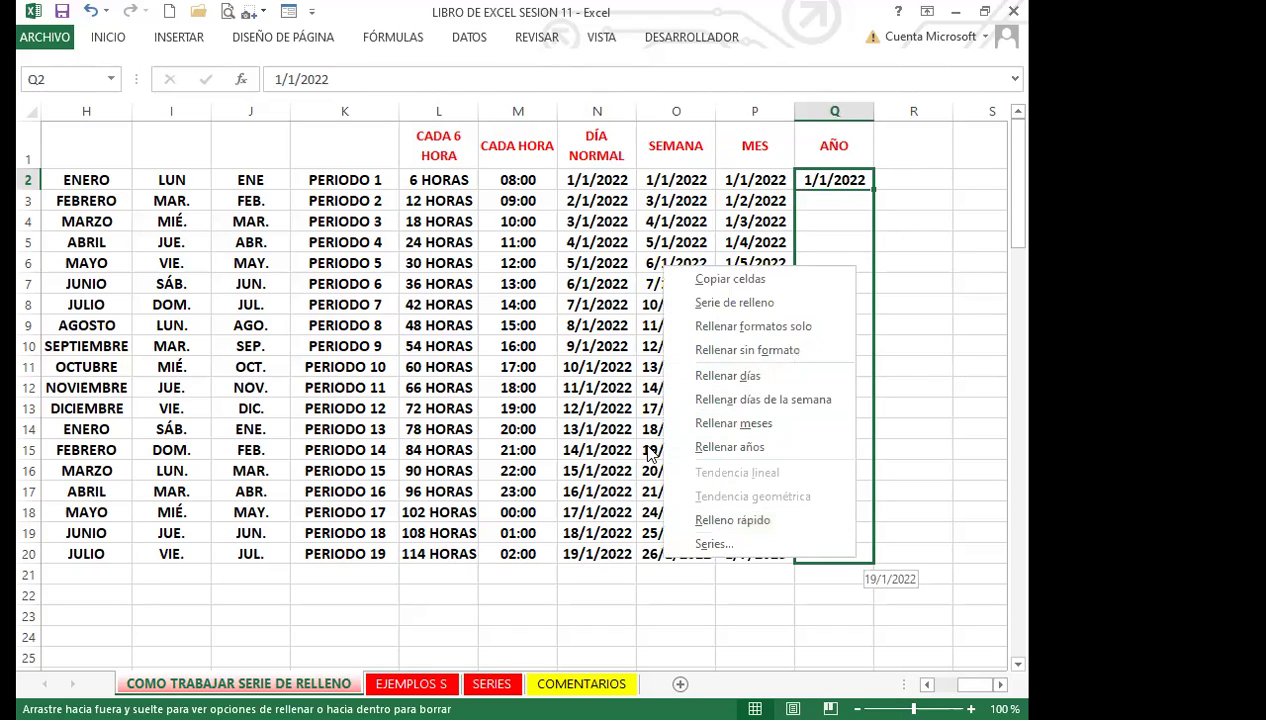
left_click(740, 448)
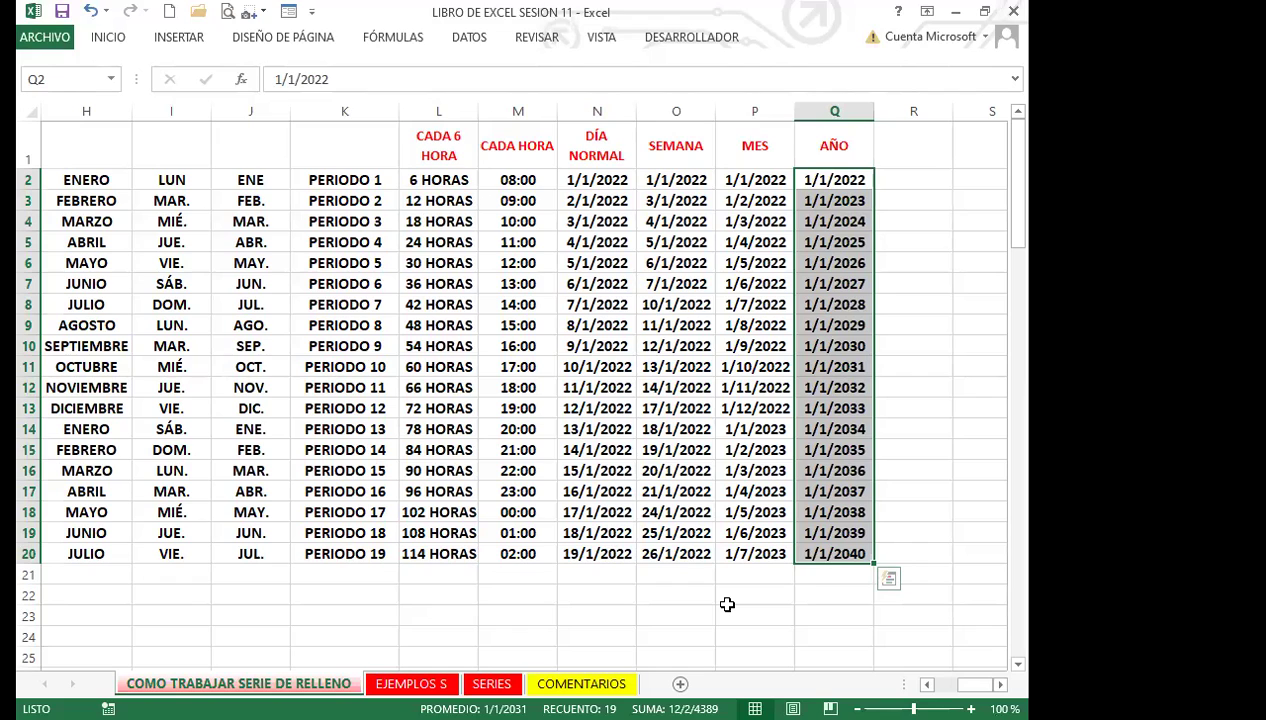
left_click(684, 570)
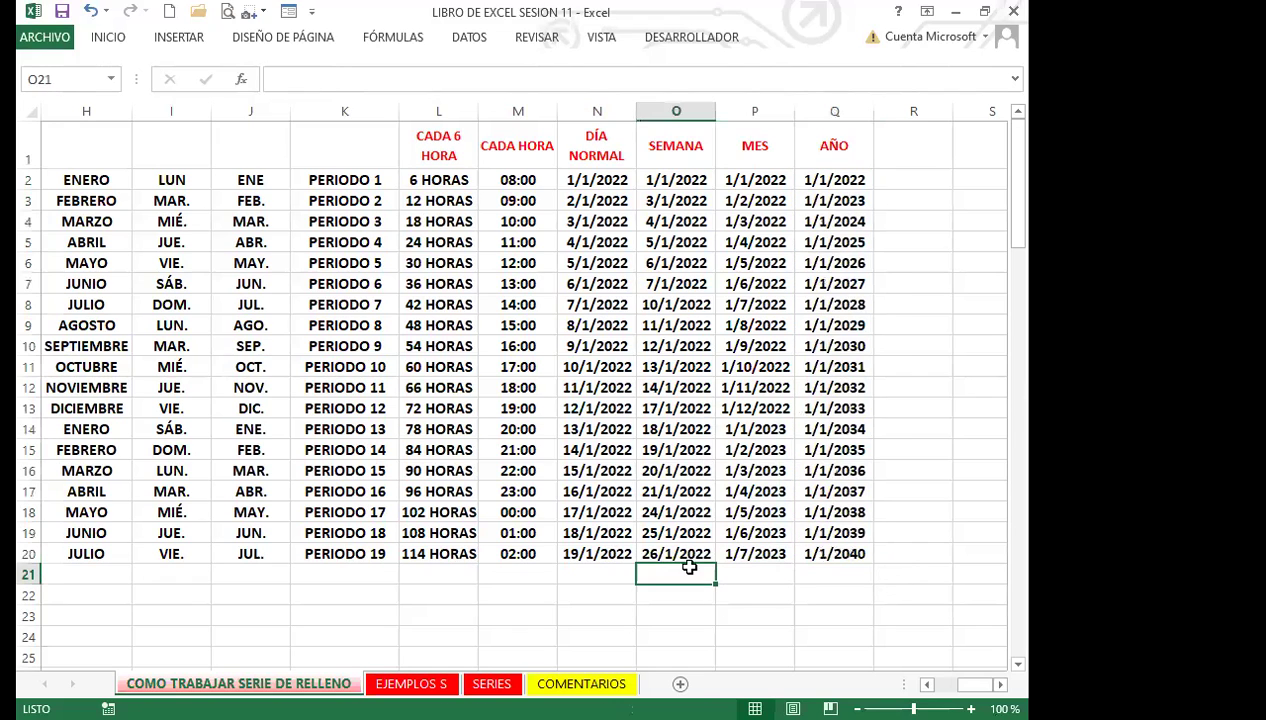
left_click(345, 510)
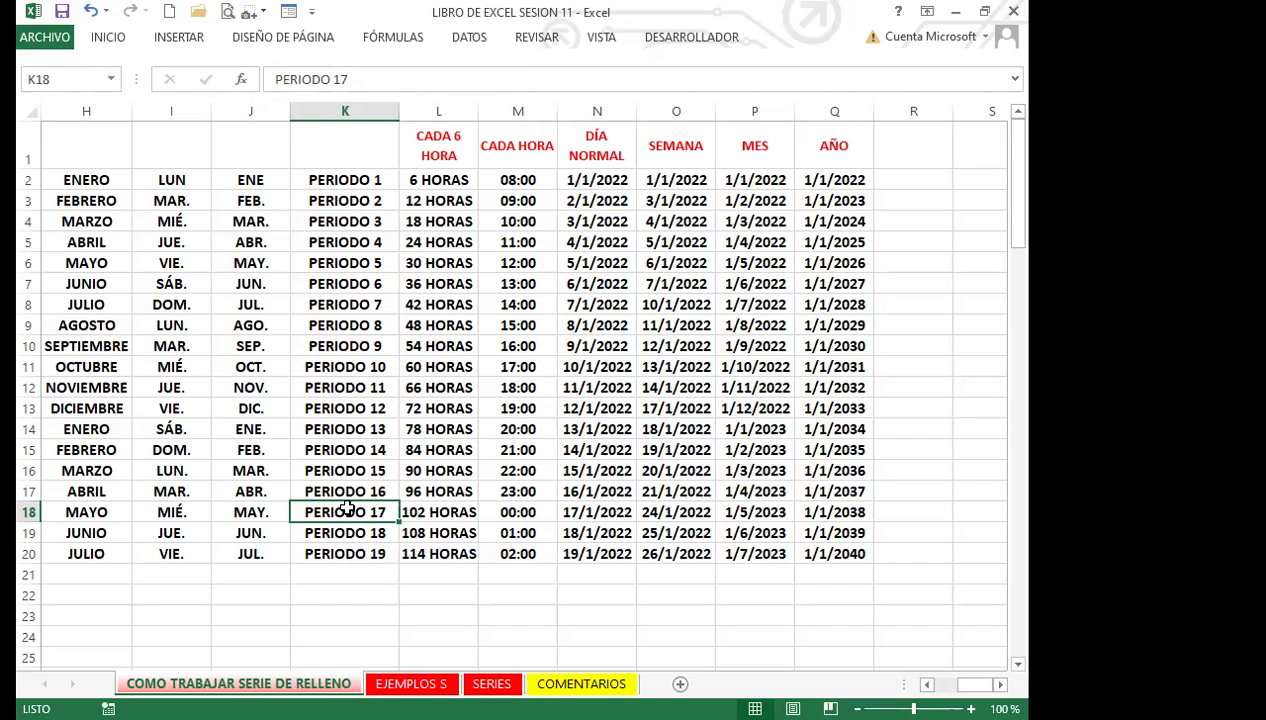
Step: Enter the letter A in R2 and B in R3 as a test series beside the AÑO column
left_click(900, 182)
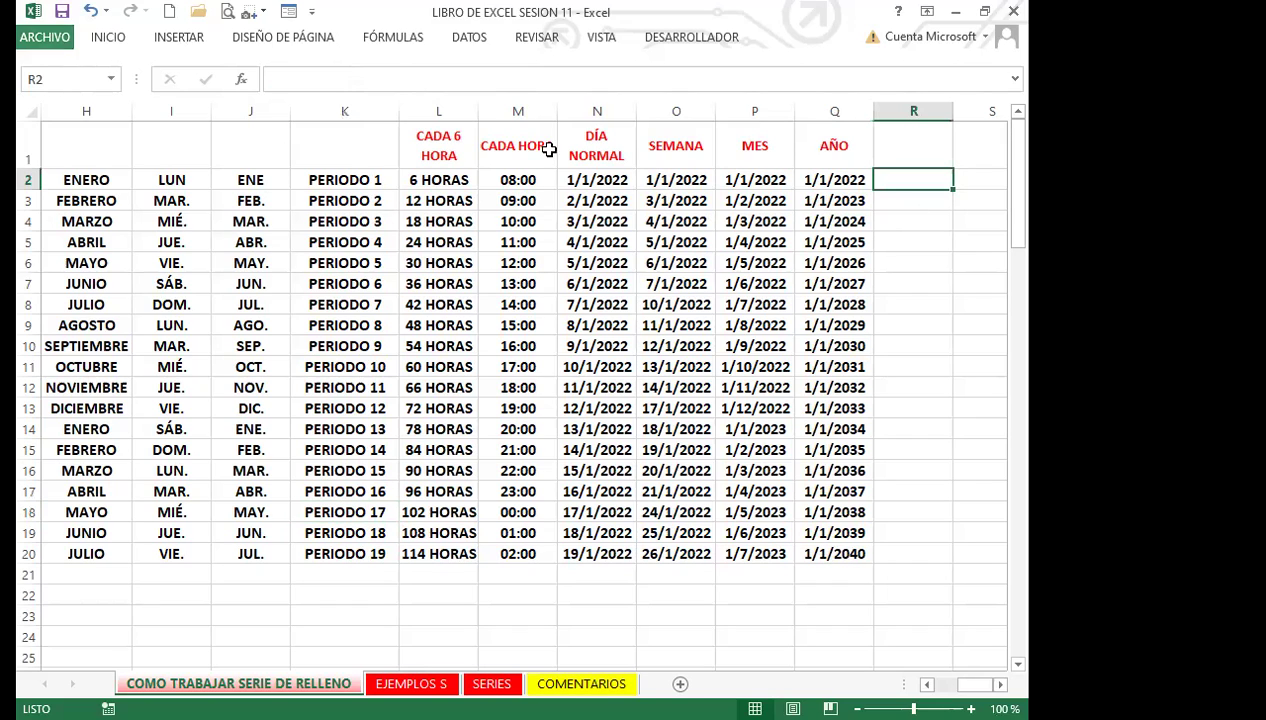
mouse_move(972, 684)
left_mouse_down()
mouse_move(952, 684)
mouse_move(975, 684)
left_mouse_up()
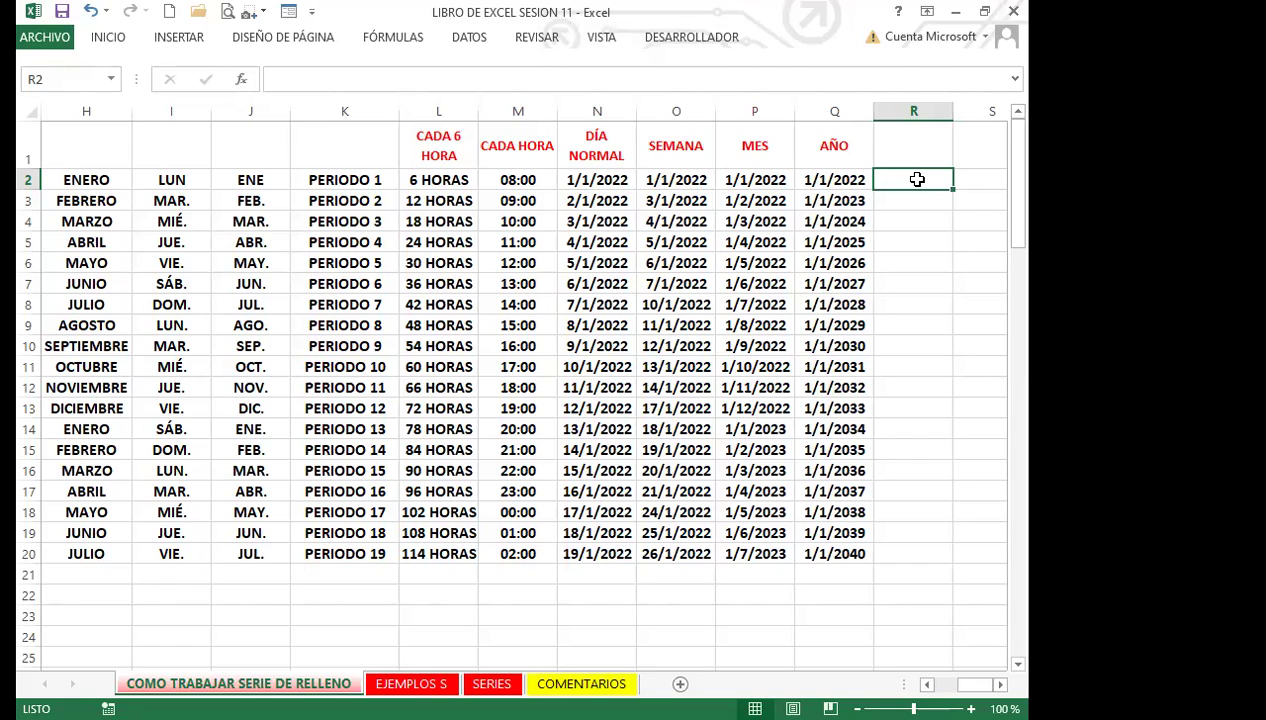
type("=")
key("BackSpace")
type("A")
key("Return")
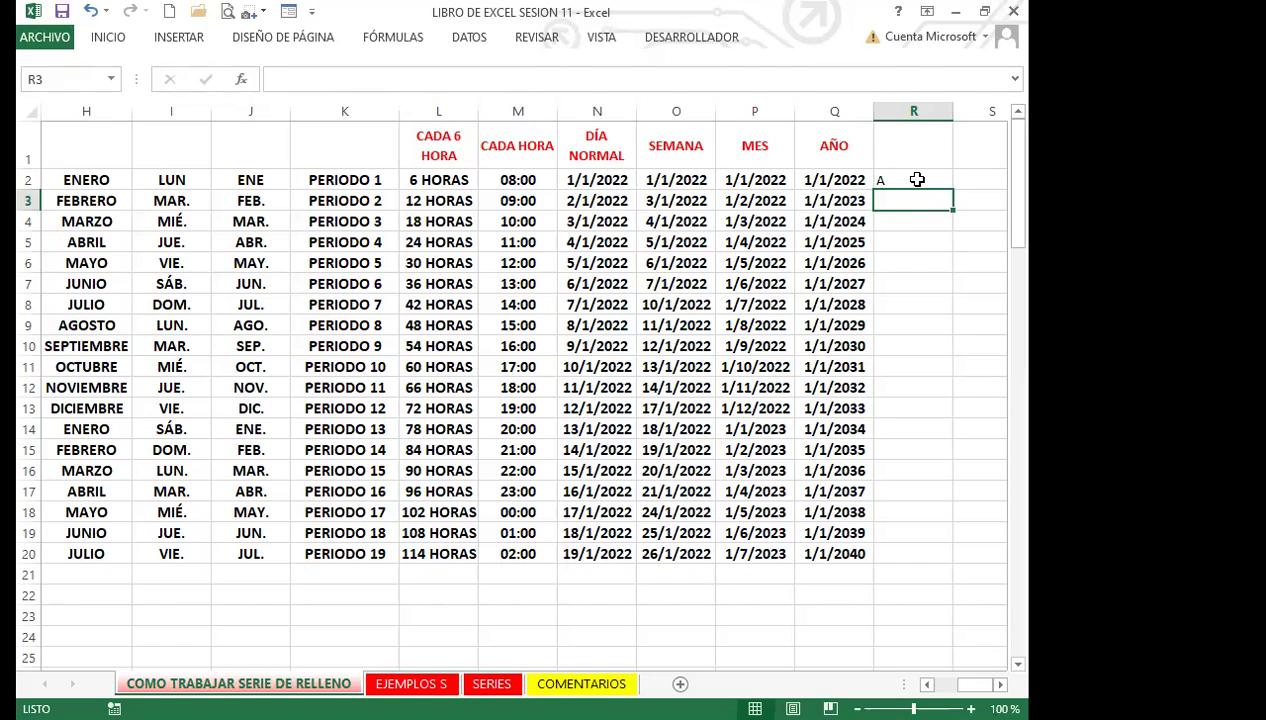
type("B")
key("BackSpace")
type("B")
key("Return")
Step: Try to extend the letters from R2:R3 down to R20 with AutoFill, and clear the filled range
left_click(915, 184)
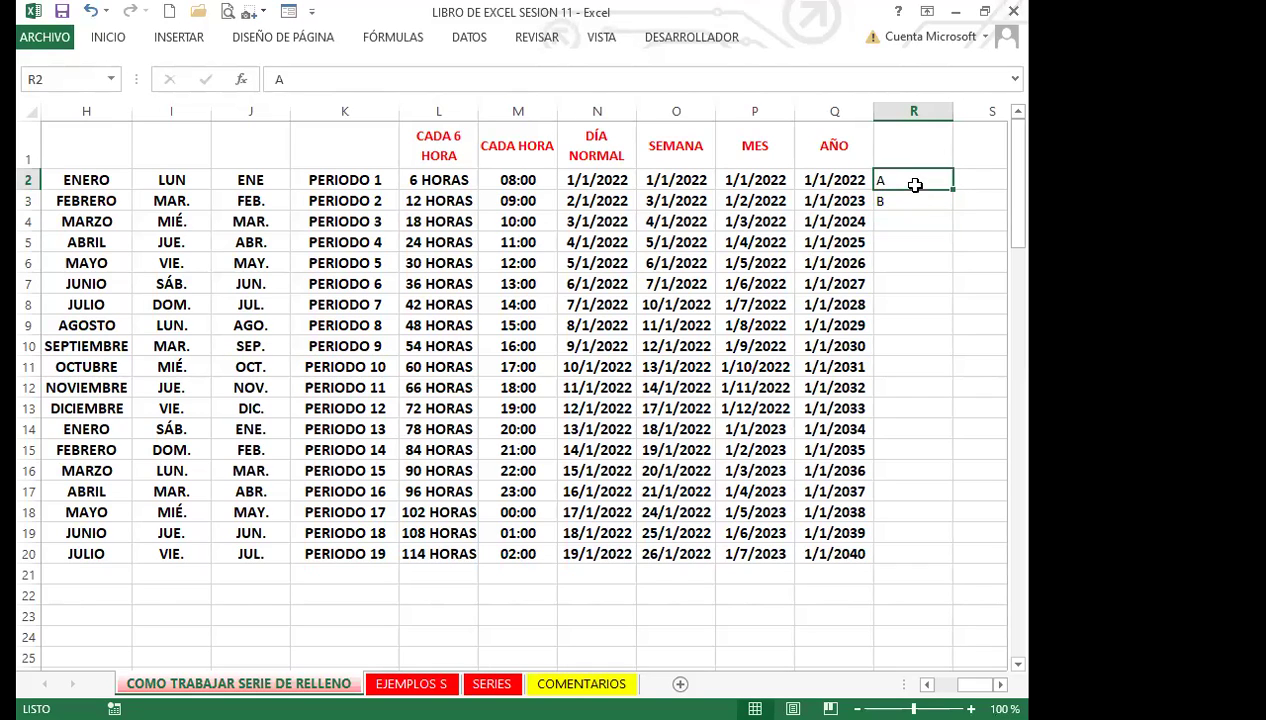
left_click_drag(913, 190, 900, 205)
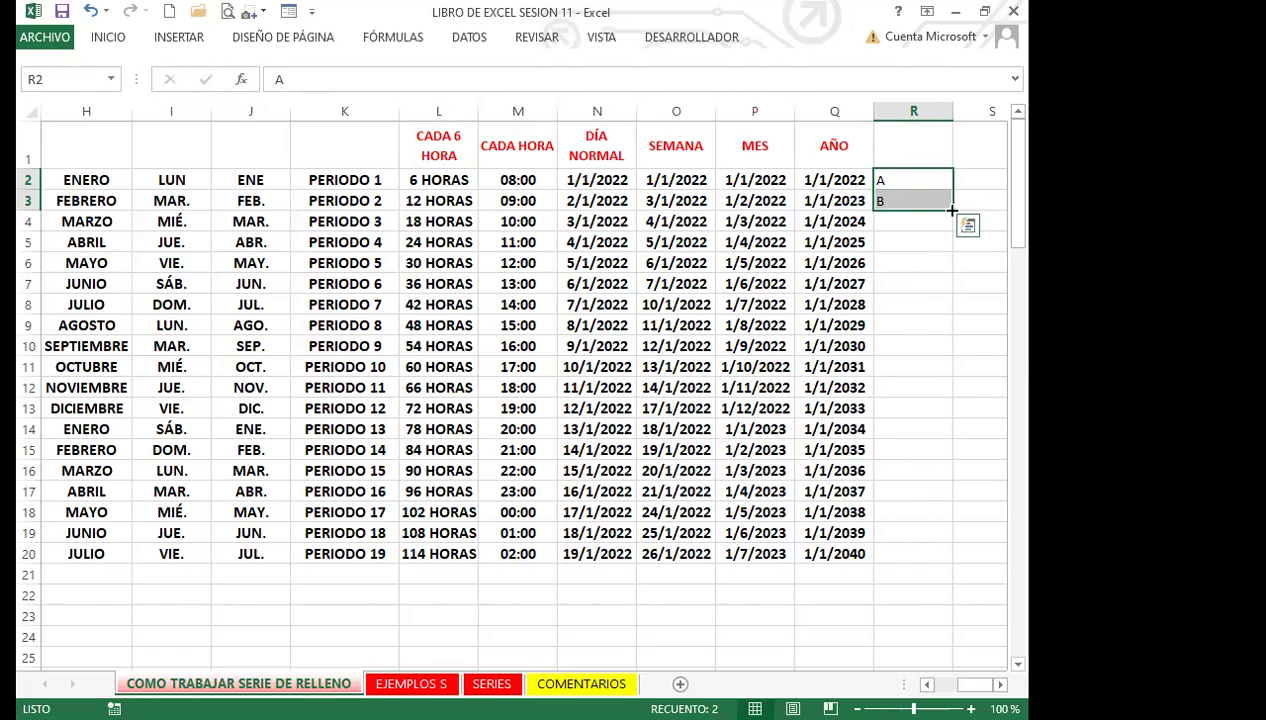
left_click_drag(951, 210, 925, 567)
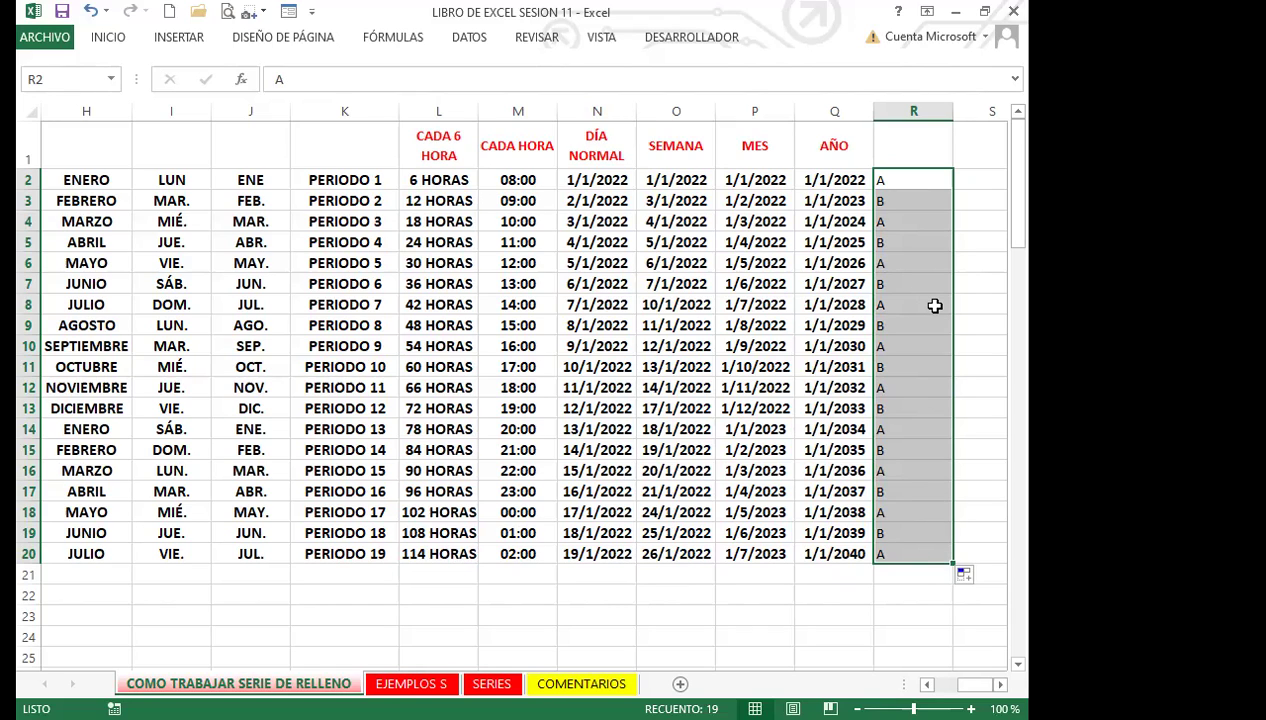
key("Delete")
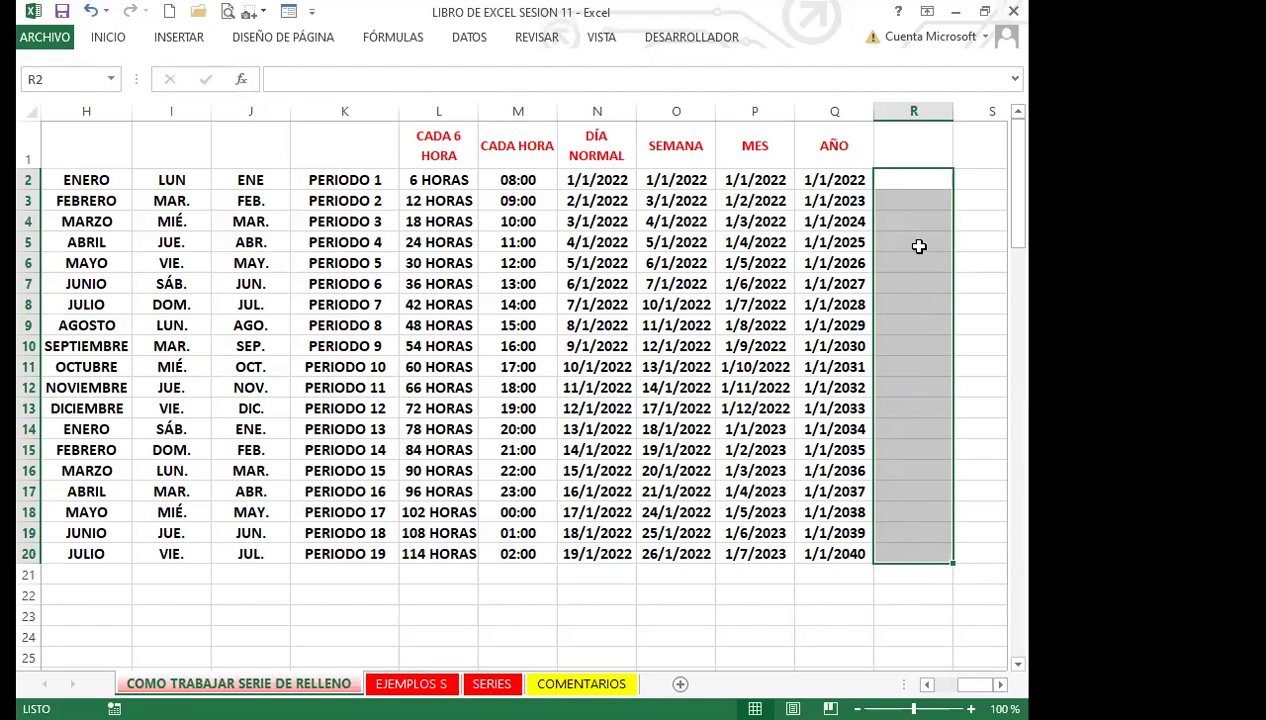
left_click_drag(895, 178, 904, 208)
left_click(910, 177)
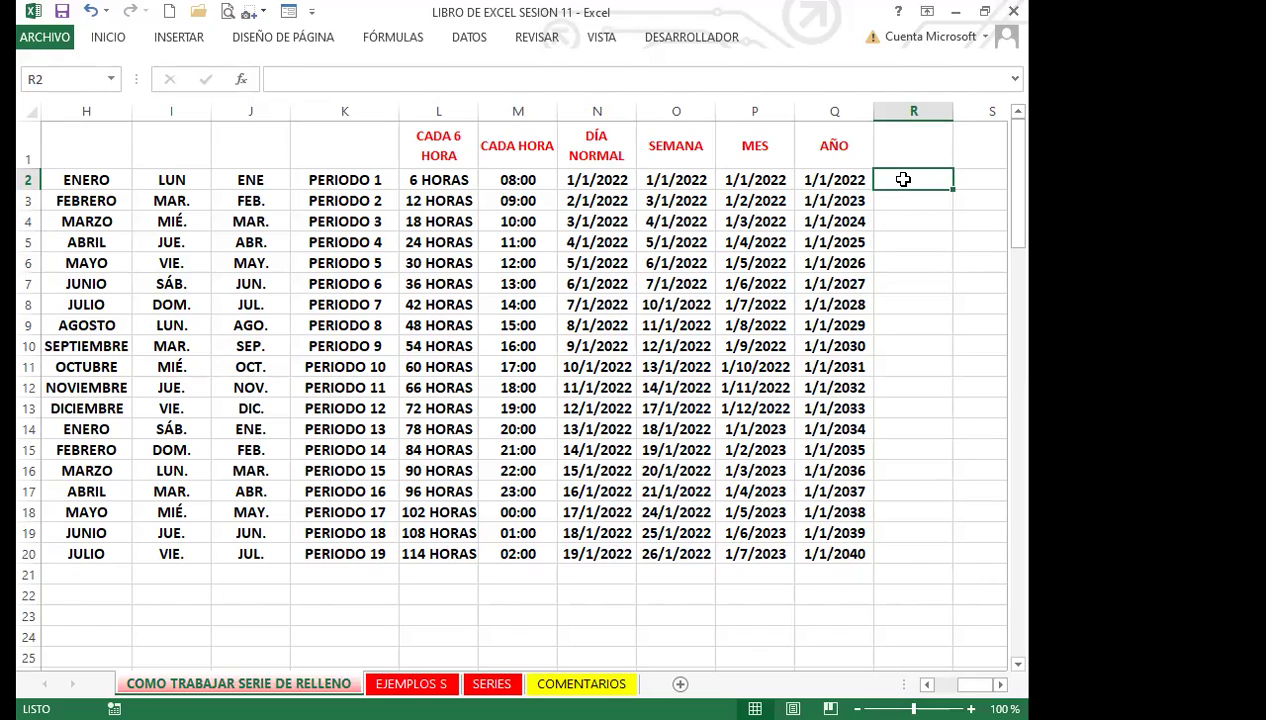
left_click(914, 218)
left_click(907, 184)
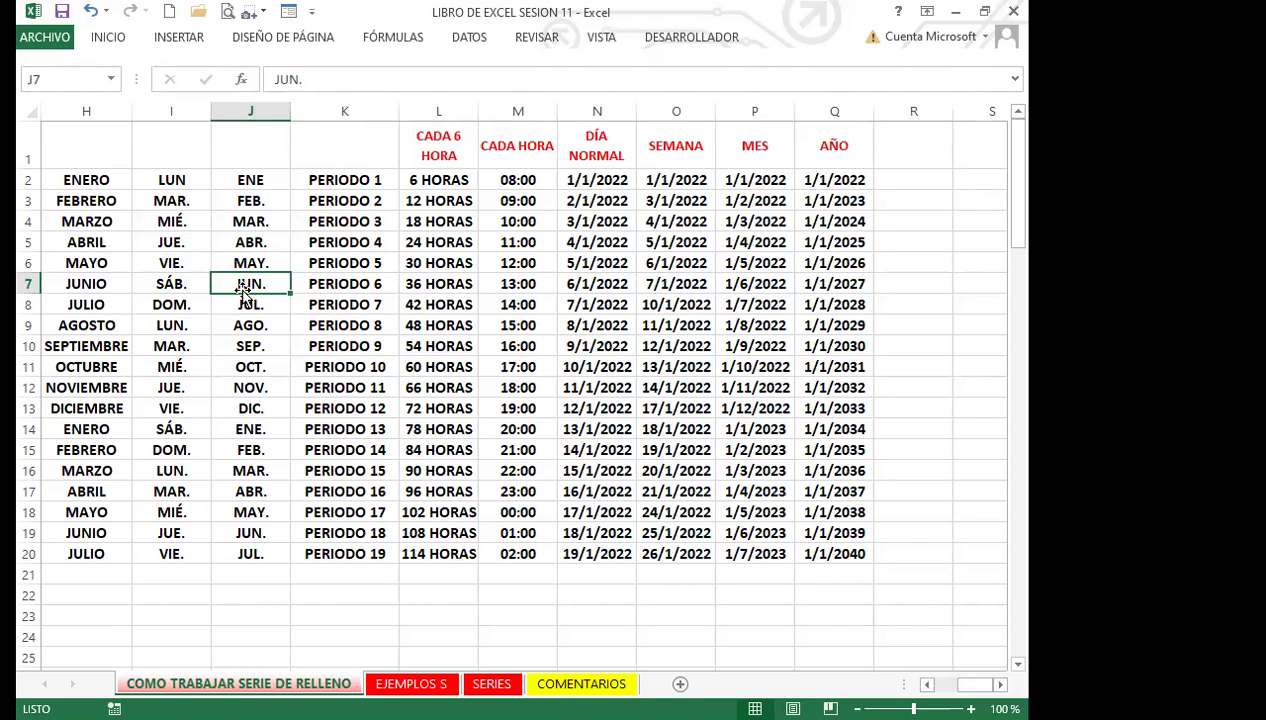
left_click(168, 322)
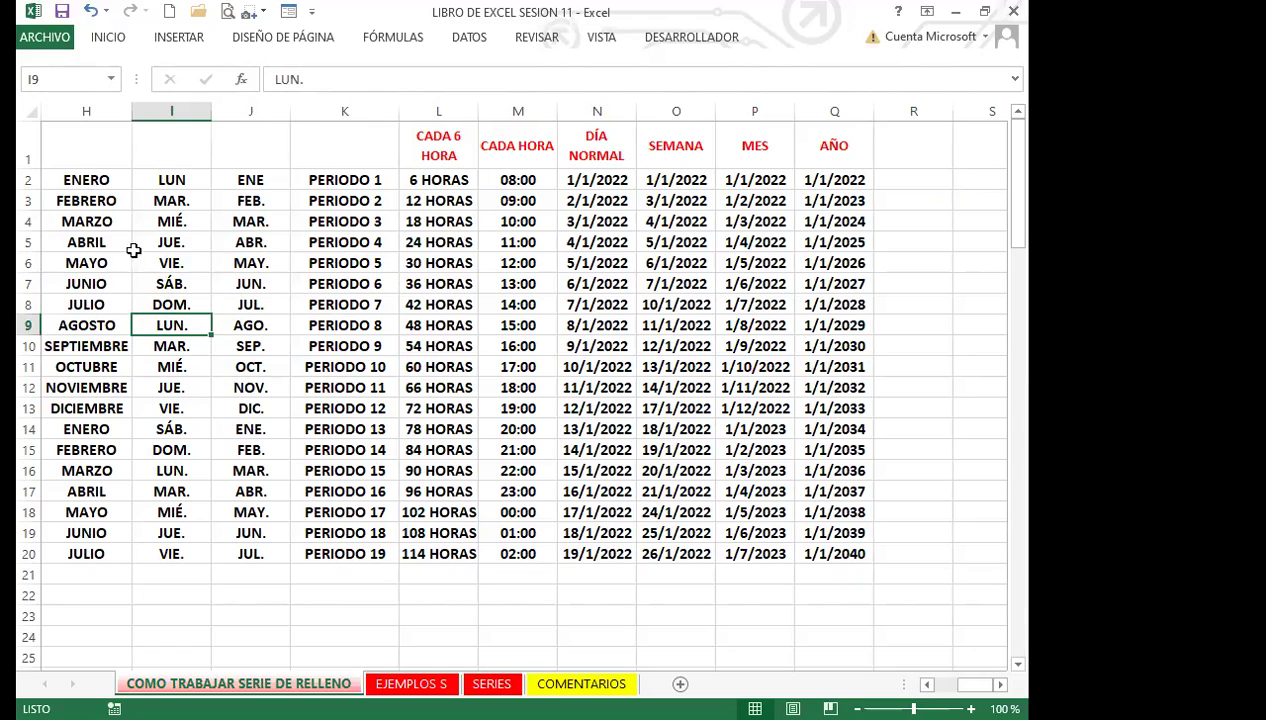
left_click_drag(319, 284, 319, 295)
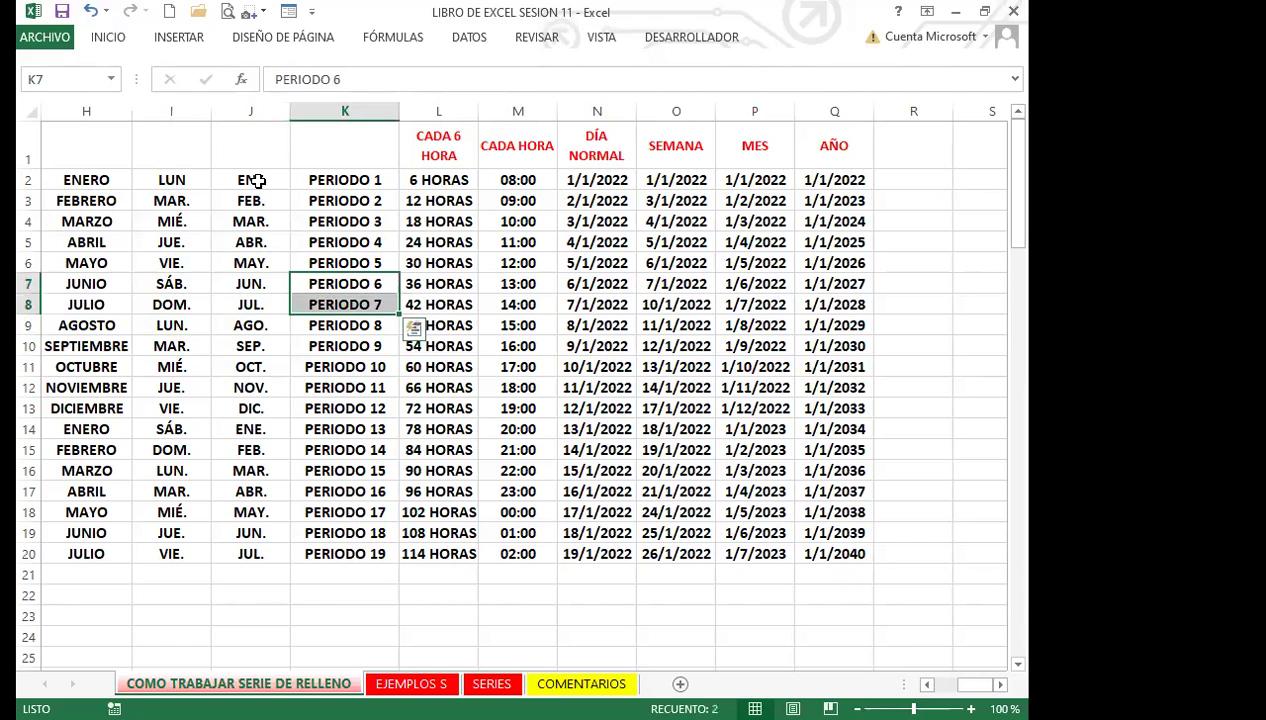
left_click(171, 266)
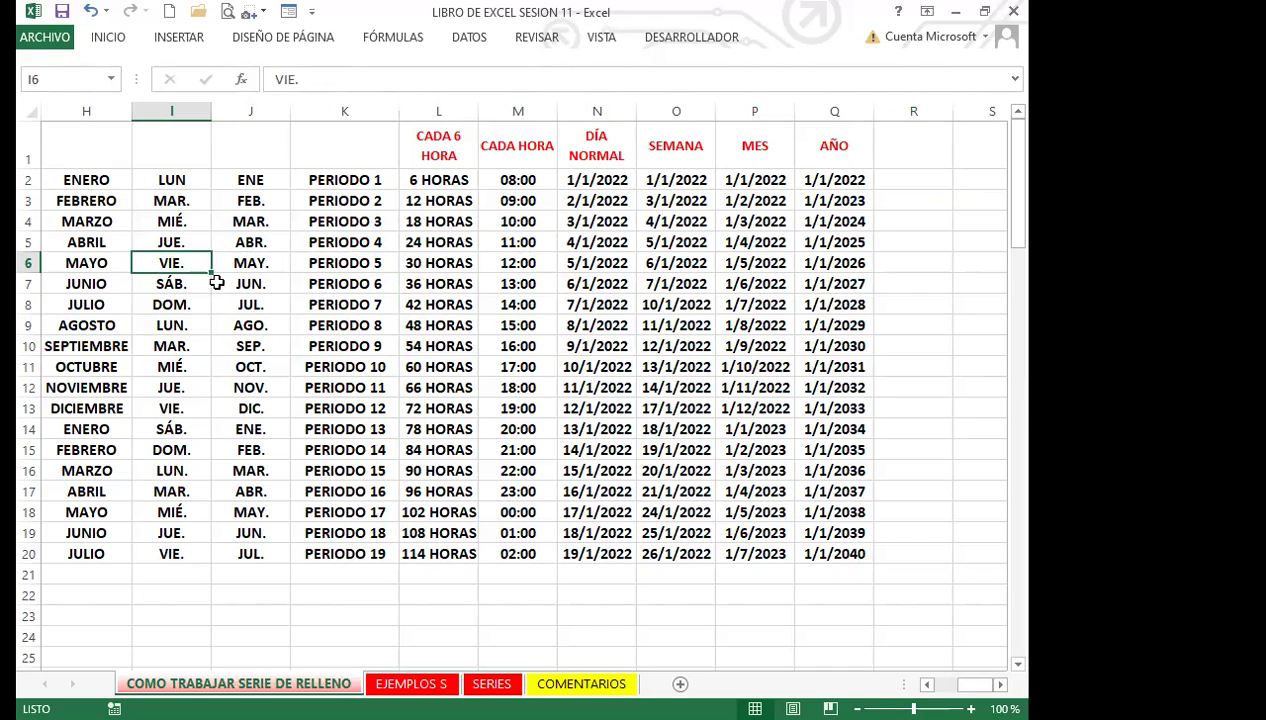
left_click(150, 297)
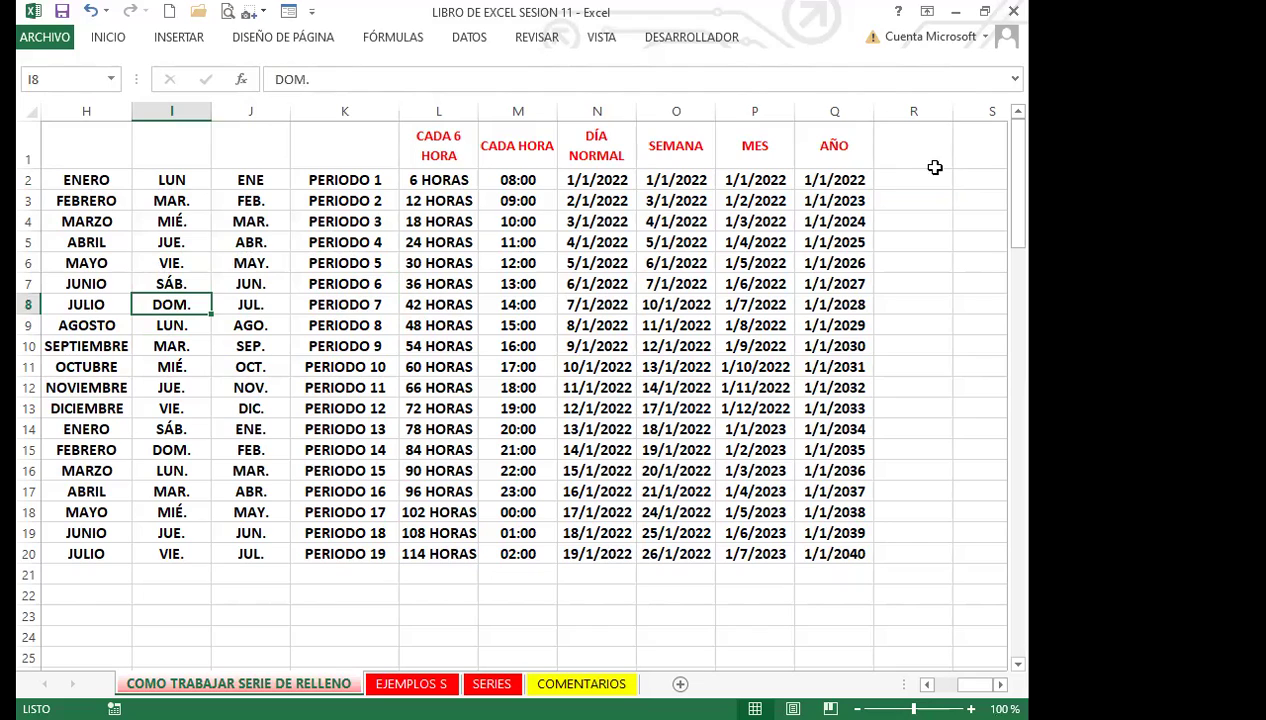
left_click(902, 184)
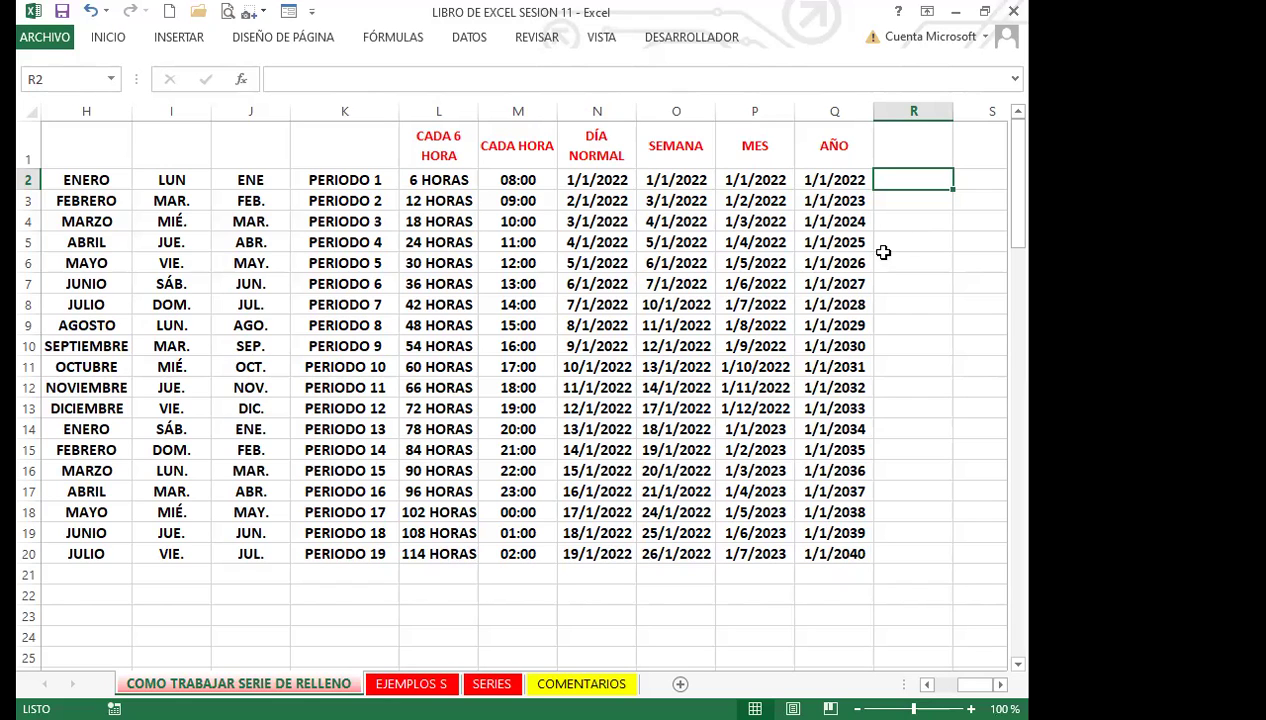
Step: Locate the alphabet list in column B and examine its letters from A in B86 to Z in B112
scroll(184, 534, "down", 11)
scroll(187, 533, "down", 20)
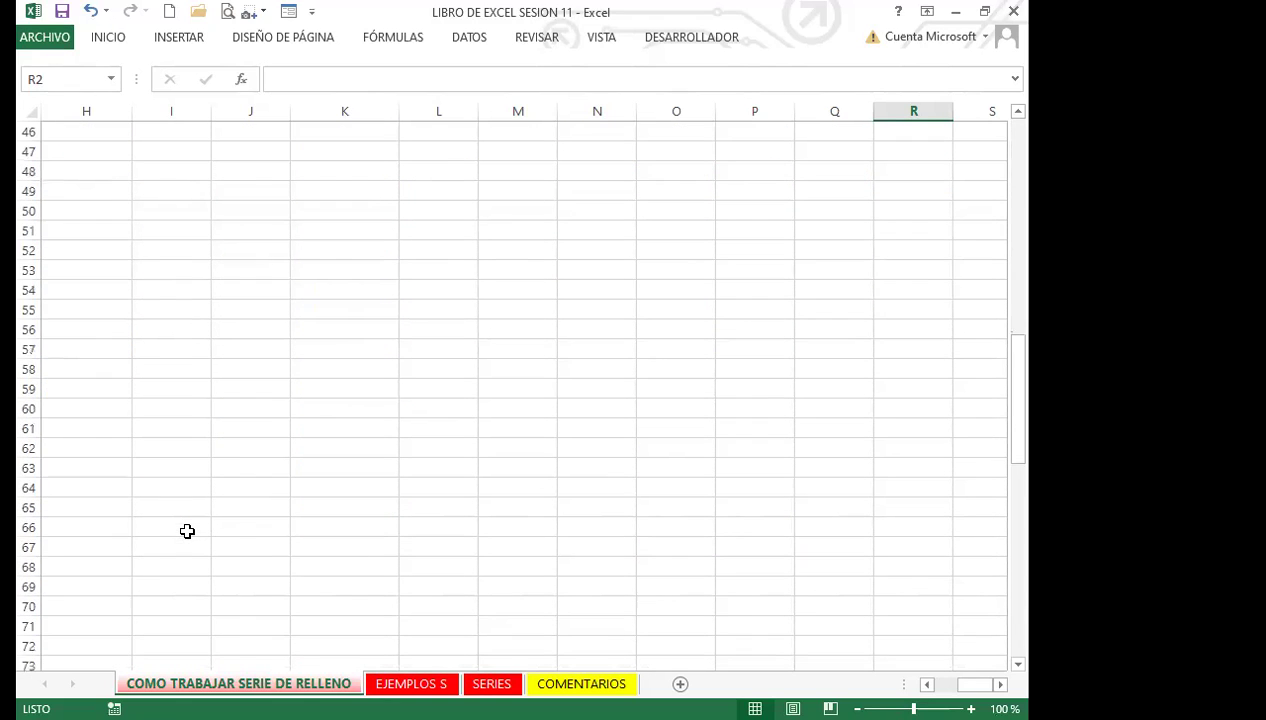
scroll(193, 529, "down", 18)
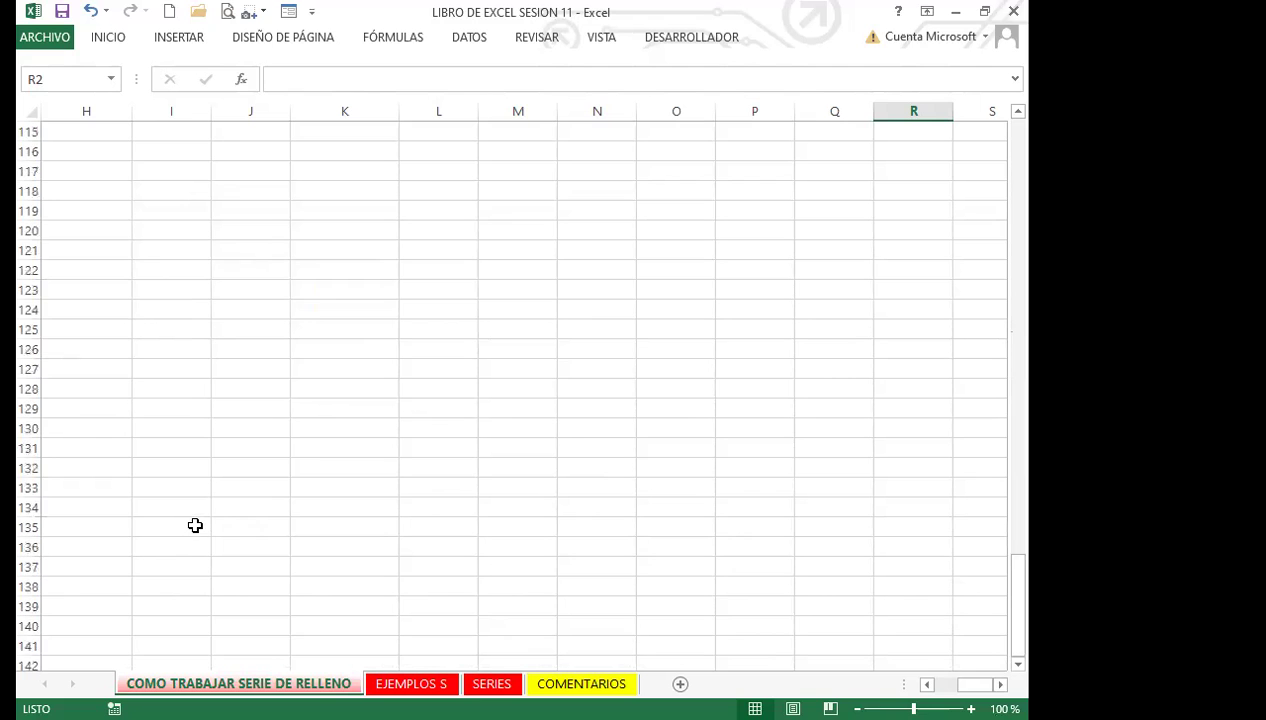
scroll(219, 525, "up", 20)
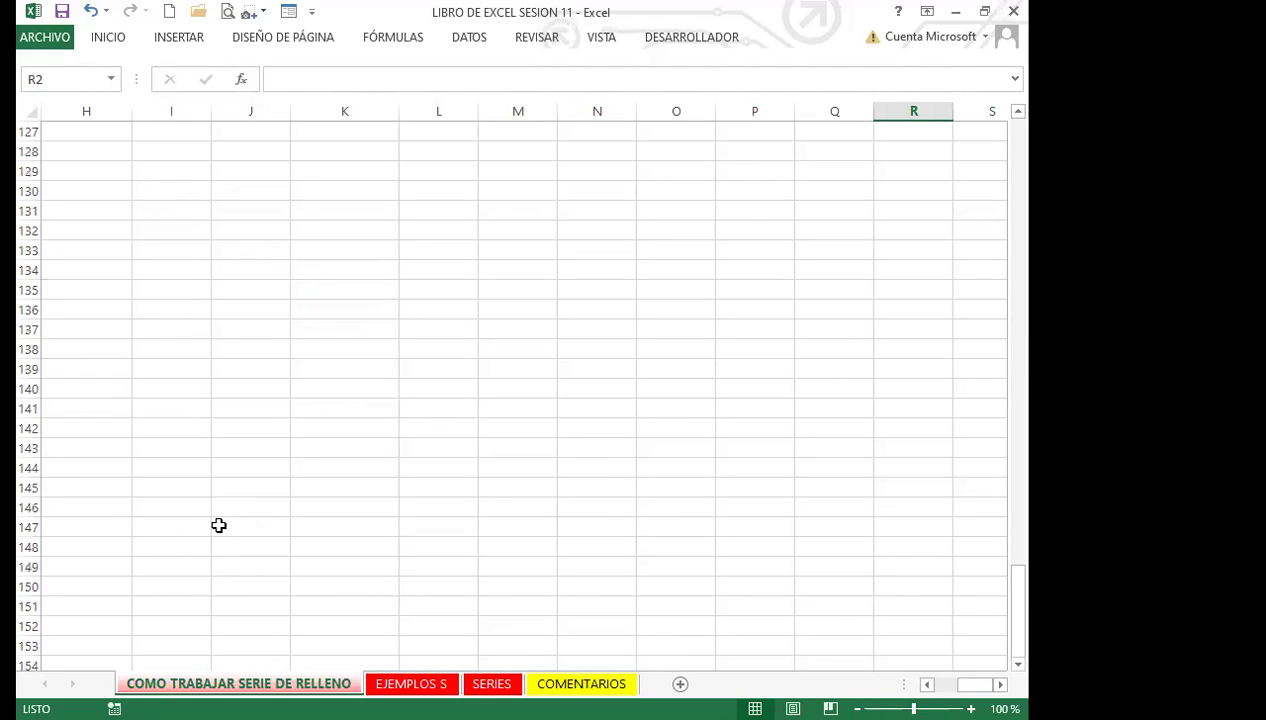
scroll(222, 505, "up", 5)
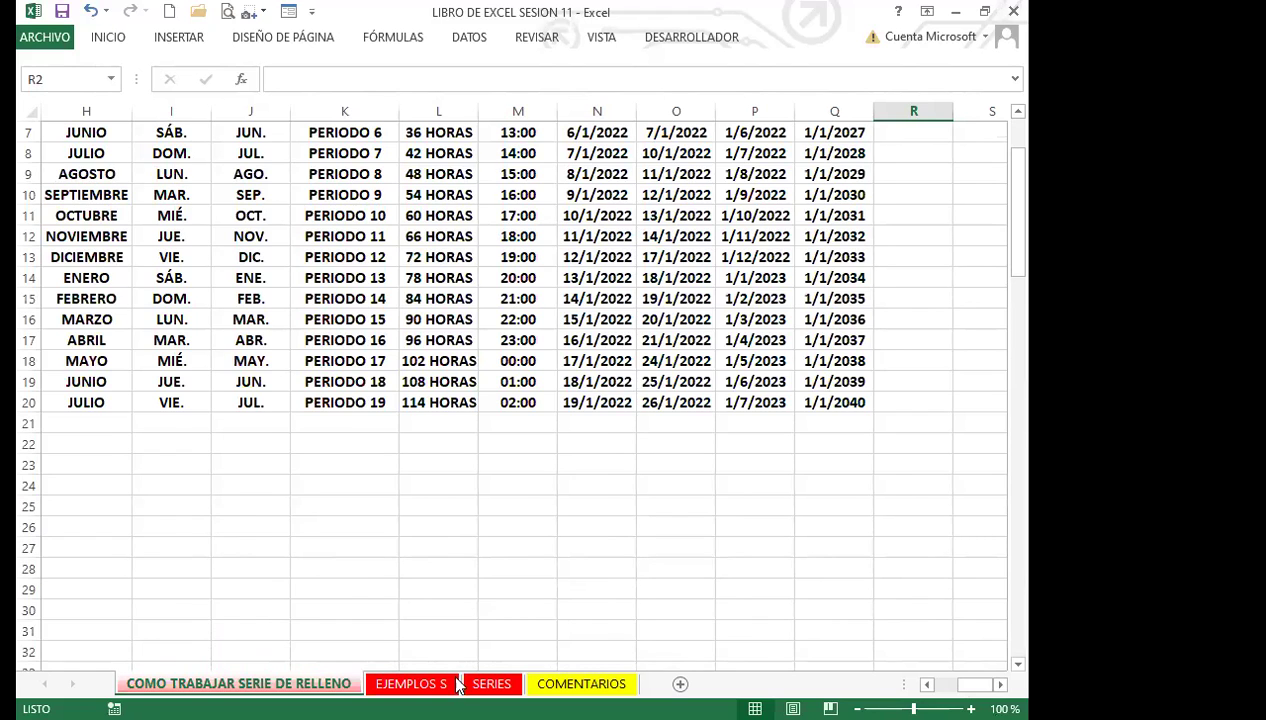
scroll(262, 540, "left", 3)
scroll(262, 540, "down", 20)
scroll(150, 468, "up", 2)
left_click_drag(151, 151, 158, 270)
scroll(170, 500, "down", 3)
left_click(159, 493)
scroll(164, 336, "up", 6)
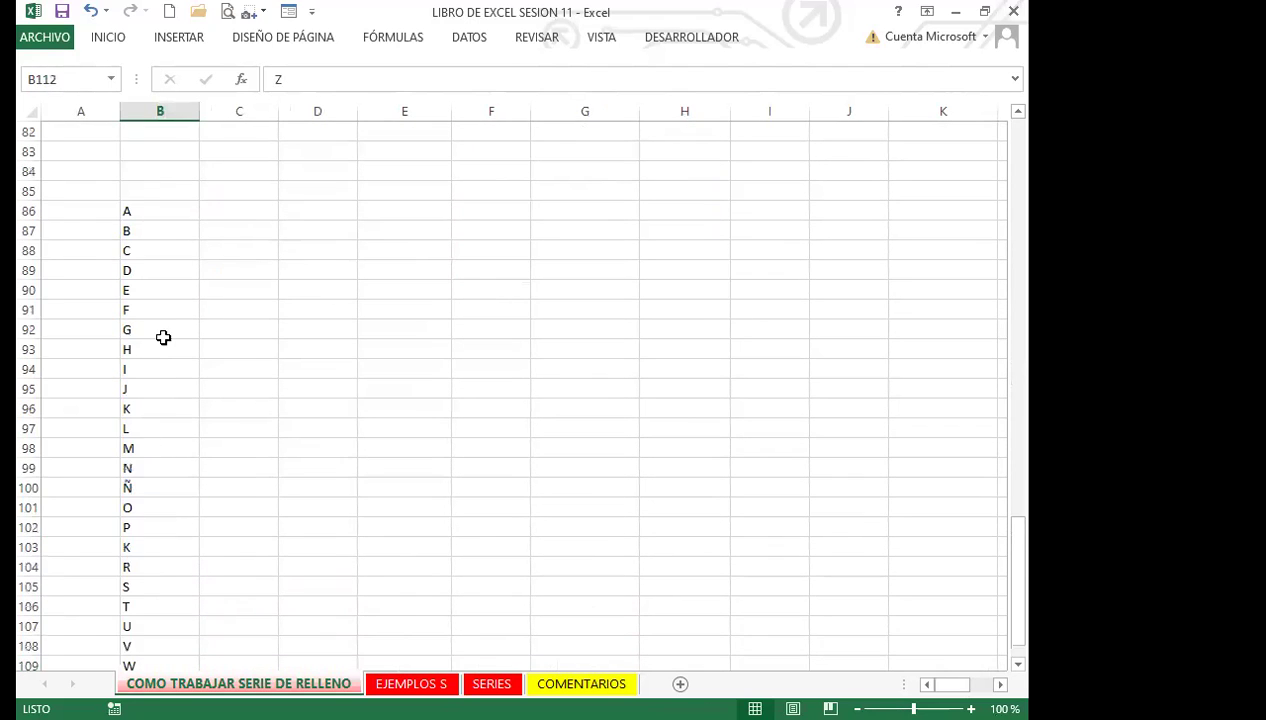
scroll(192, 540, "down", 4)
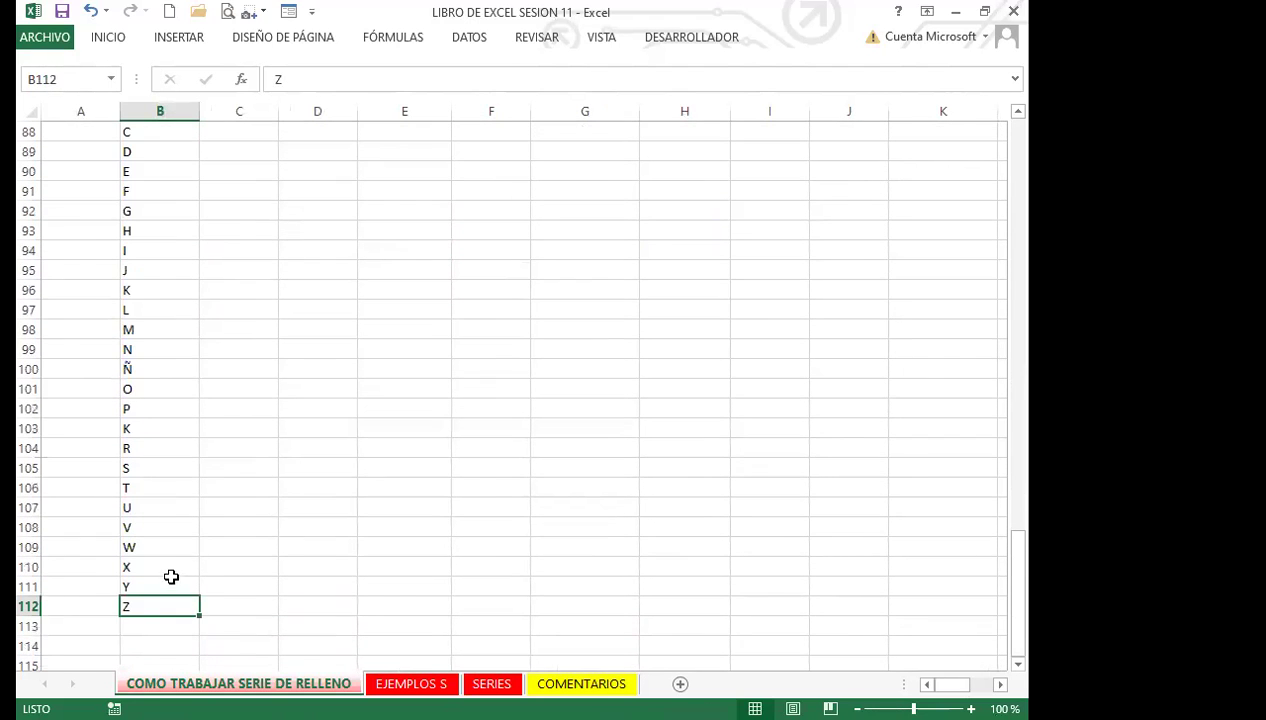
scroll(143, 476, "up", 1)
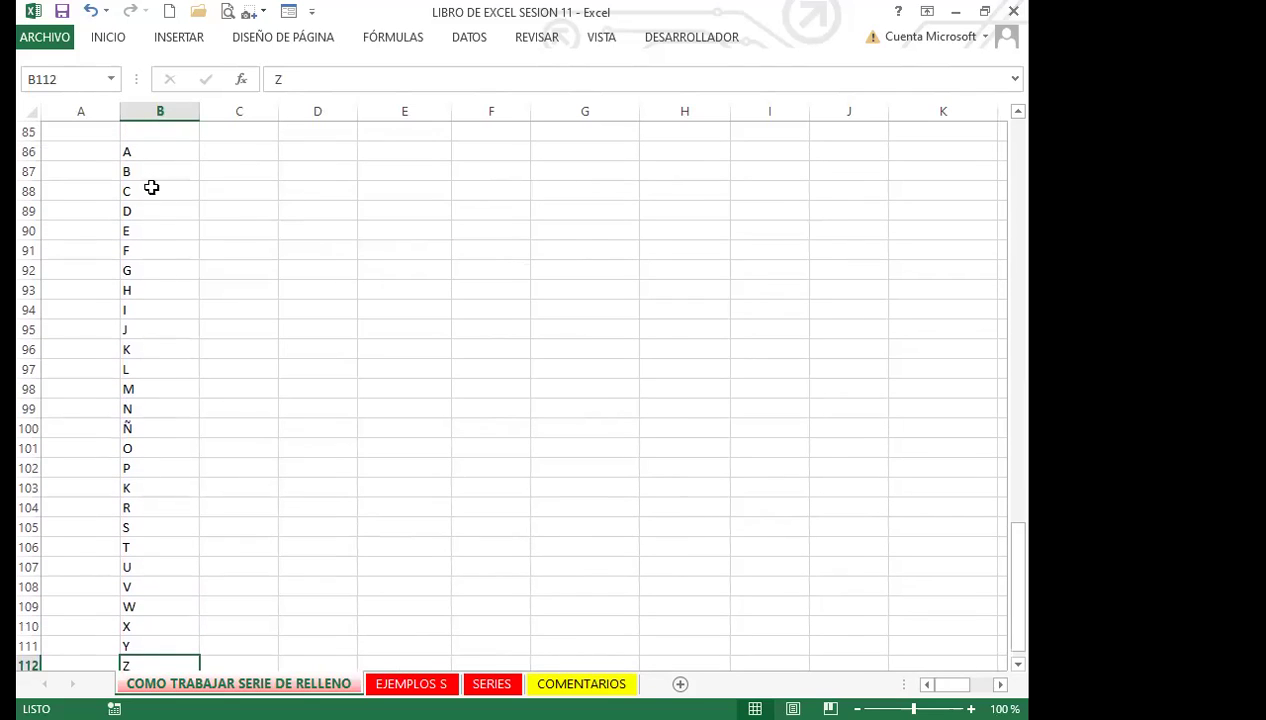
left_click(148, 151)
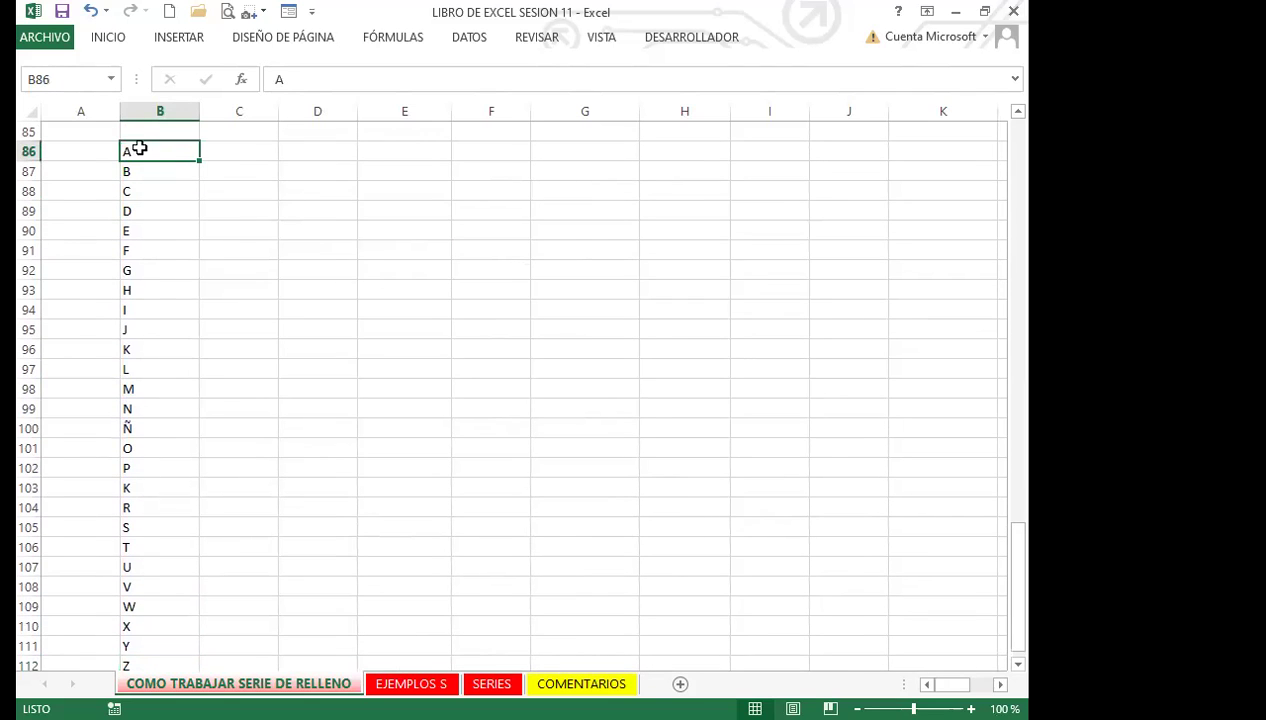
Step: Open the custom lists editor (Modificar listas personalizadas) from the General section of the advanced Excel options
double_click(108, 37)
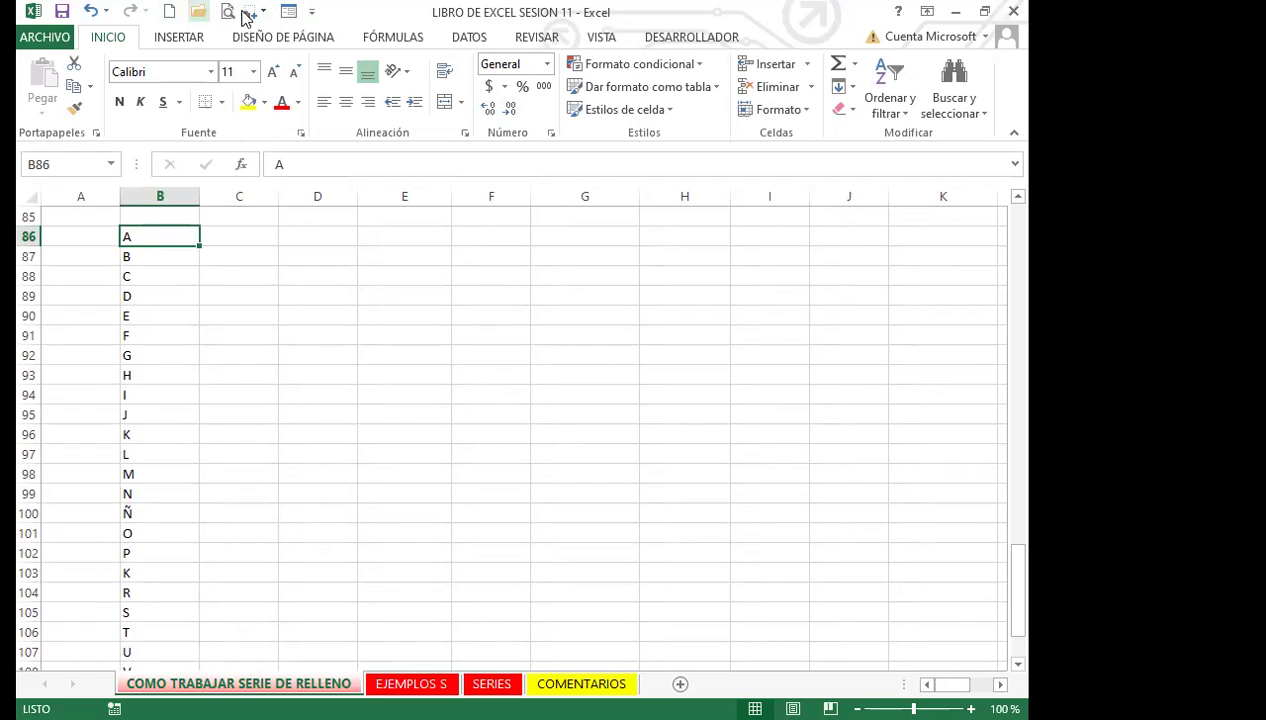
left_click(312, 12)
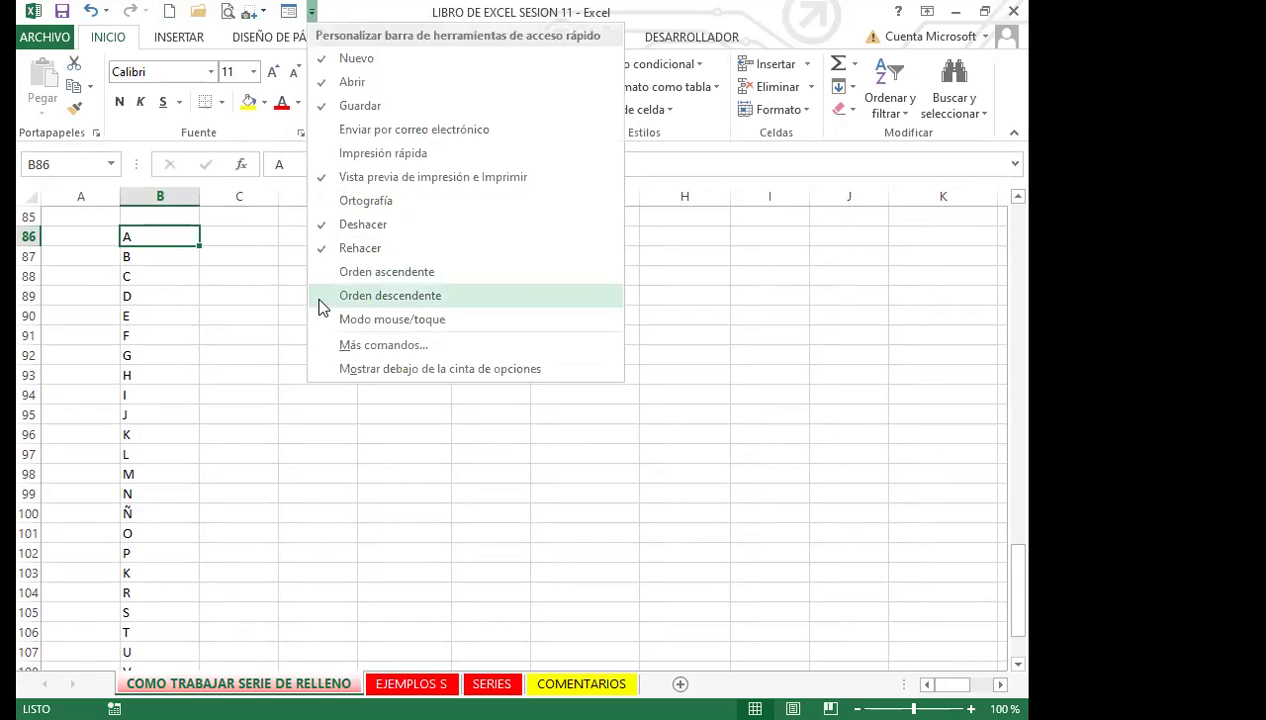
left_click(375, 345)
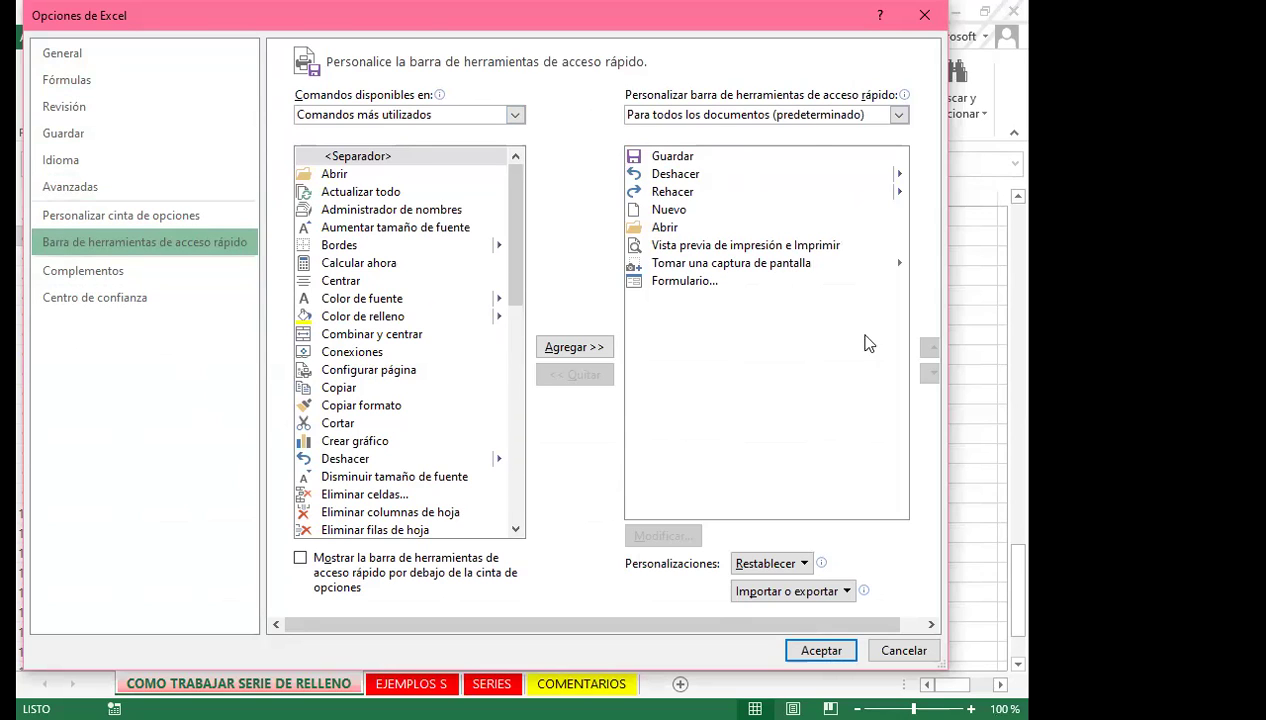
left_click(74, 195)
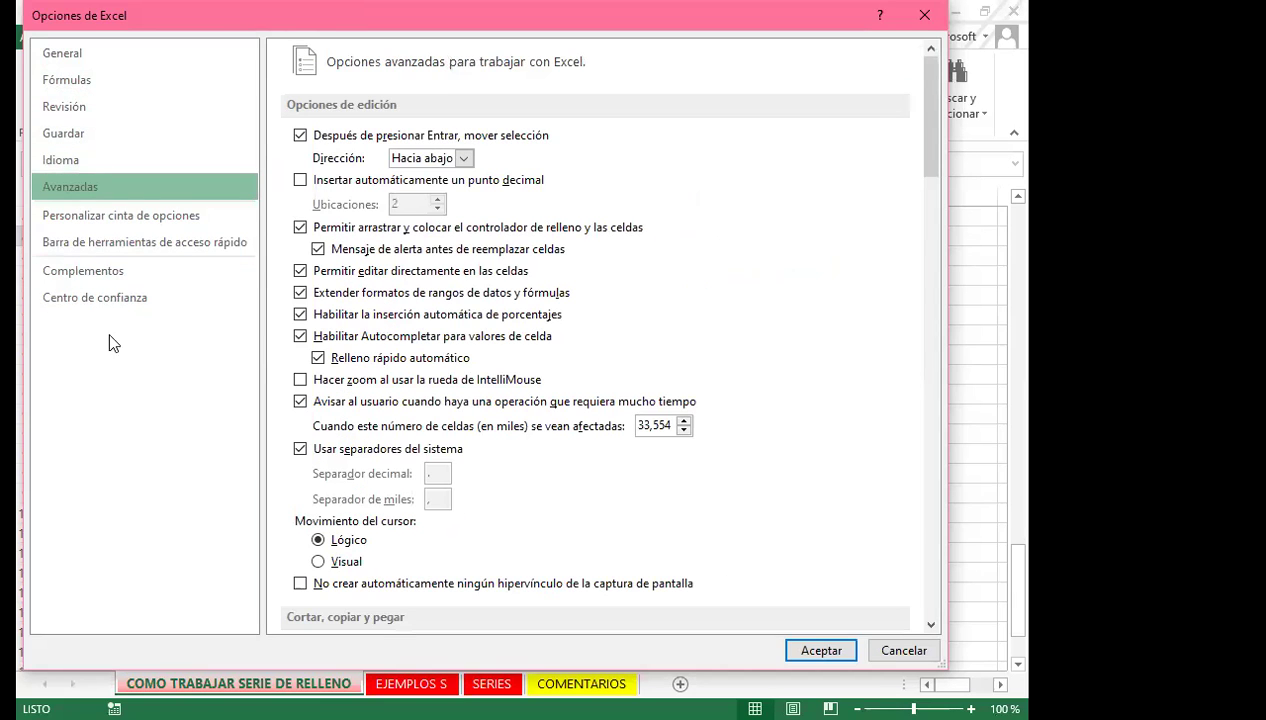
scroll(850, 351, "down", 15)
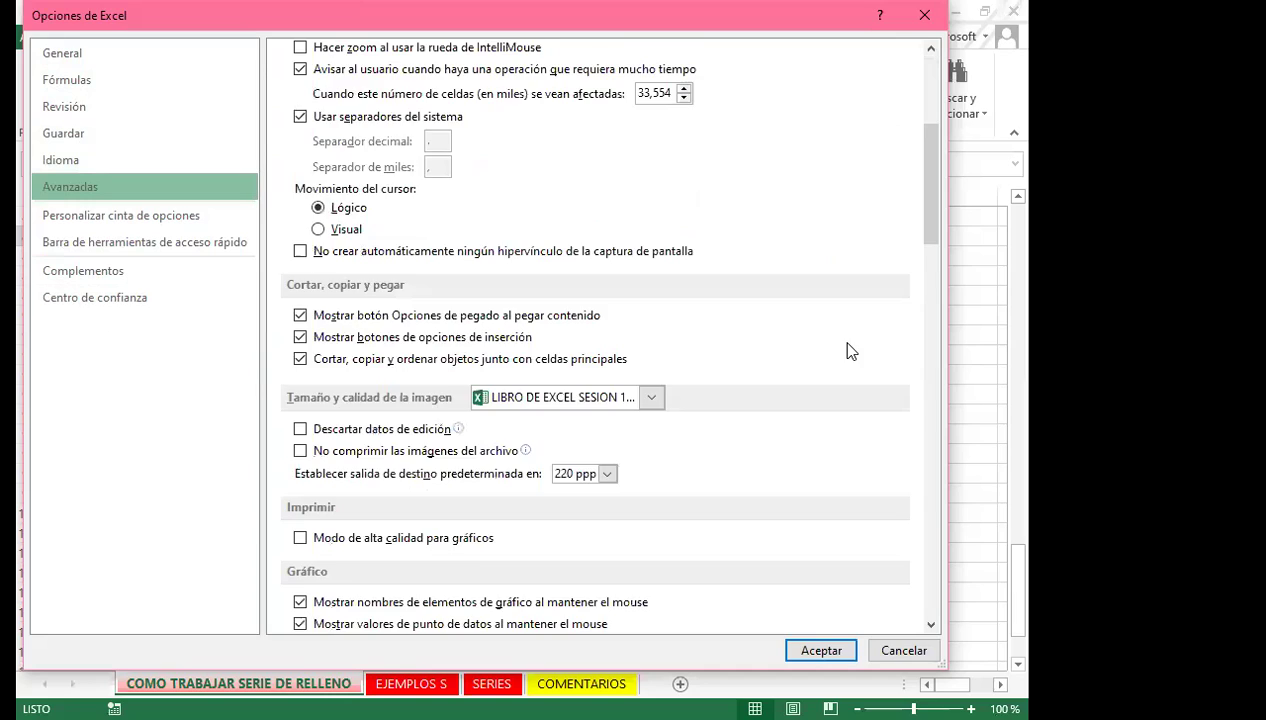
scroll(848, 345, "down", 15)
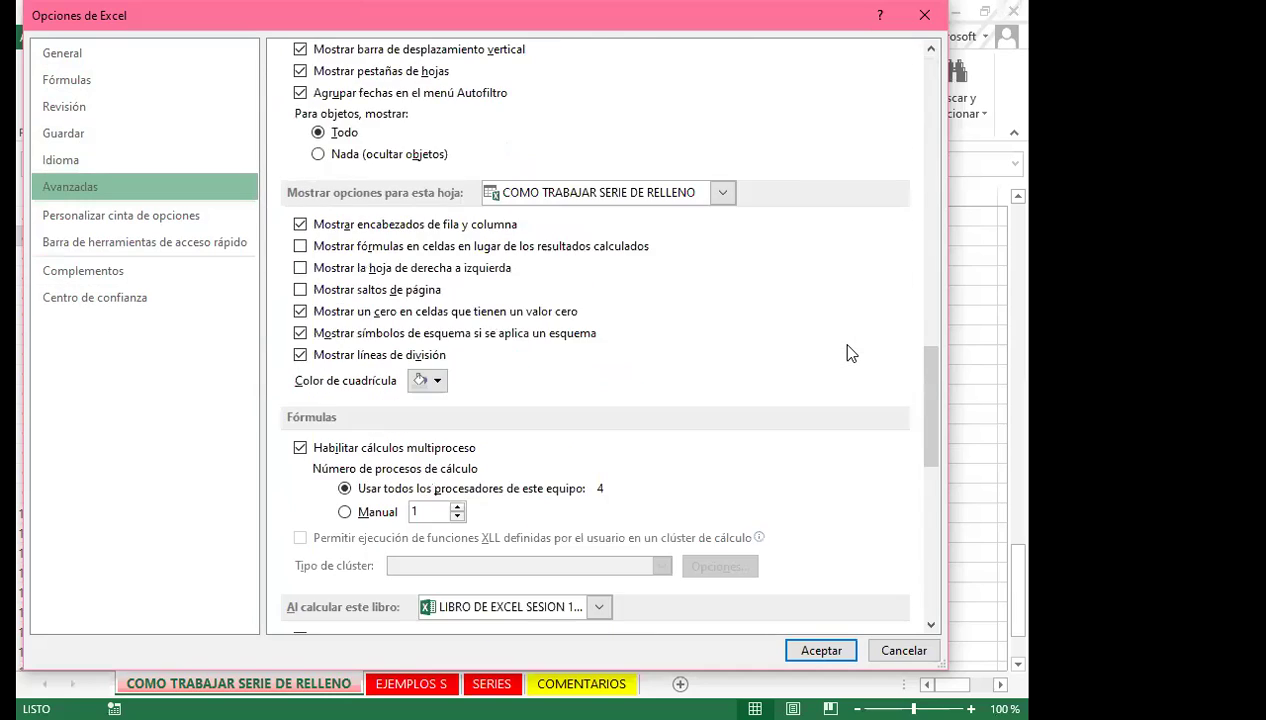
scroll(850, 352, "down", 5)
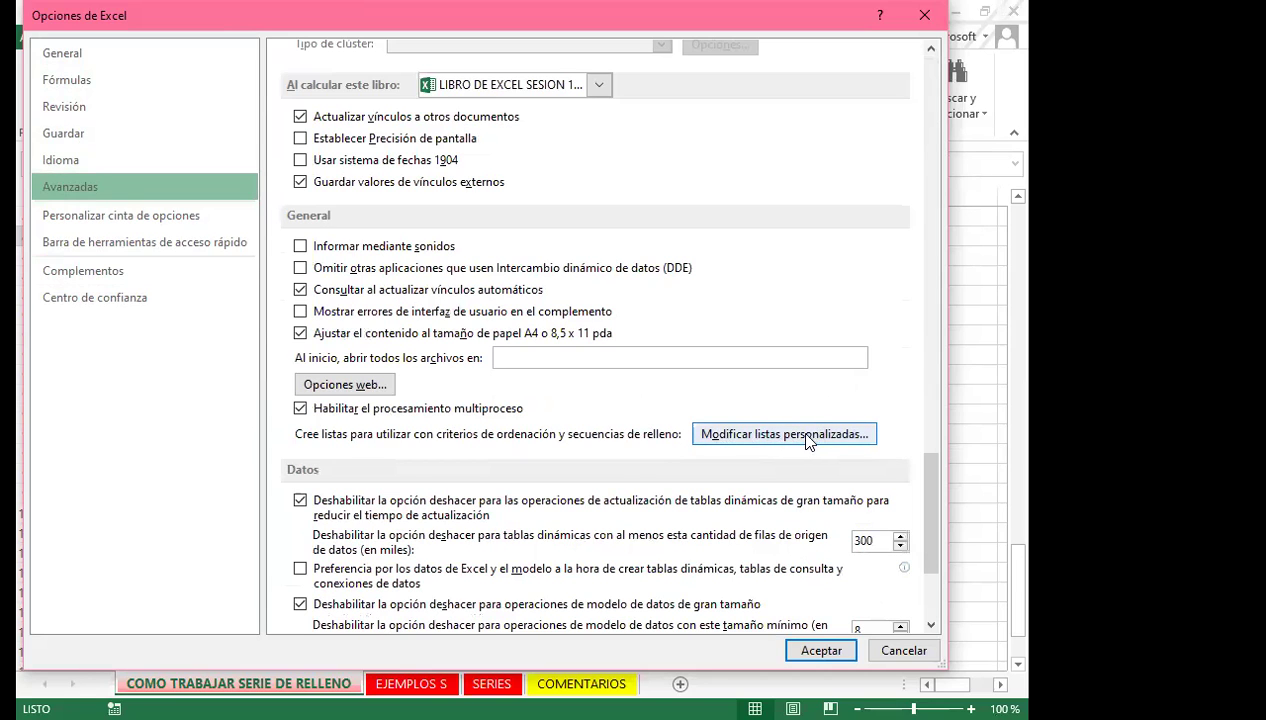
left_click(767, 440)
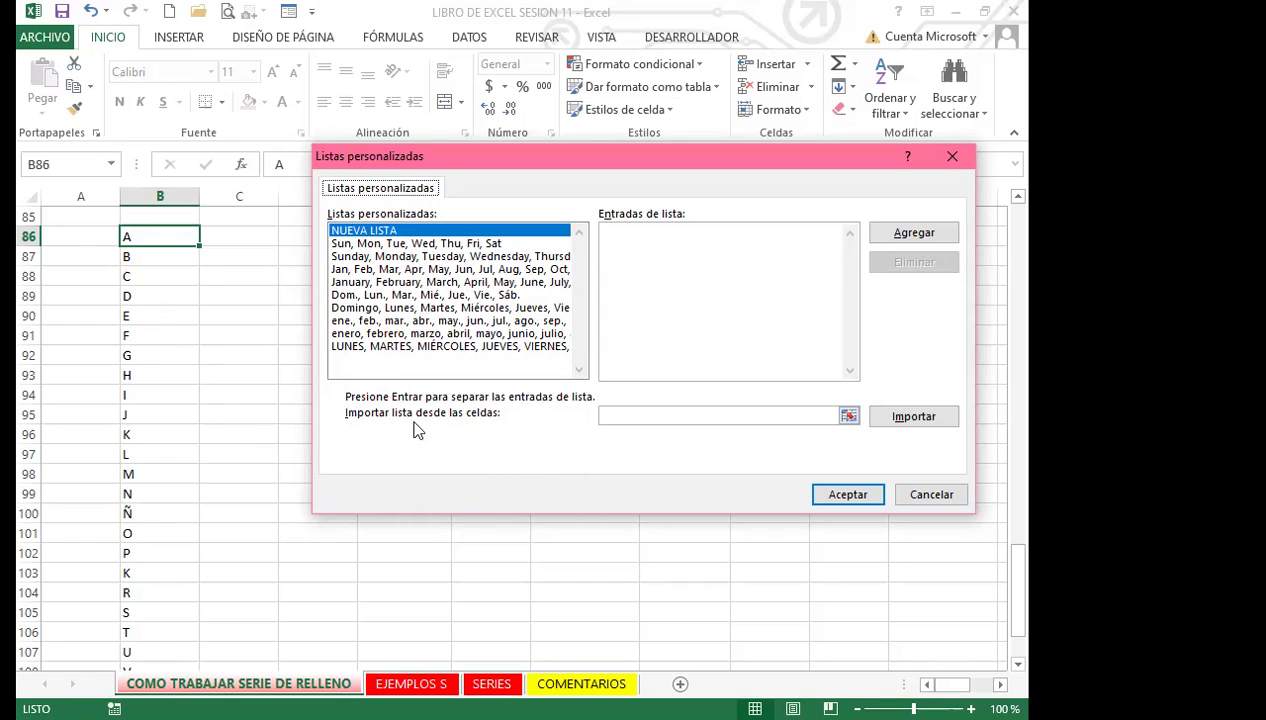
Step: Import cells B86:B112 as a new custom list, check its entries, and accept the custom list and Excel options
left_click(632, 417)
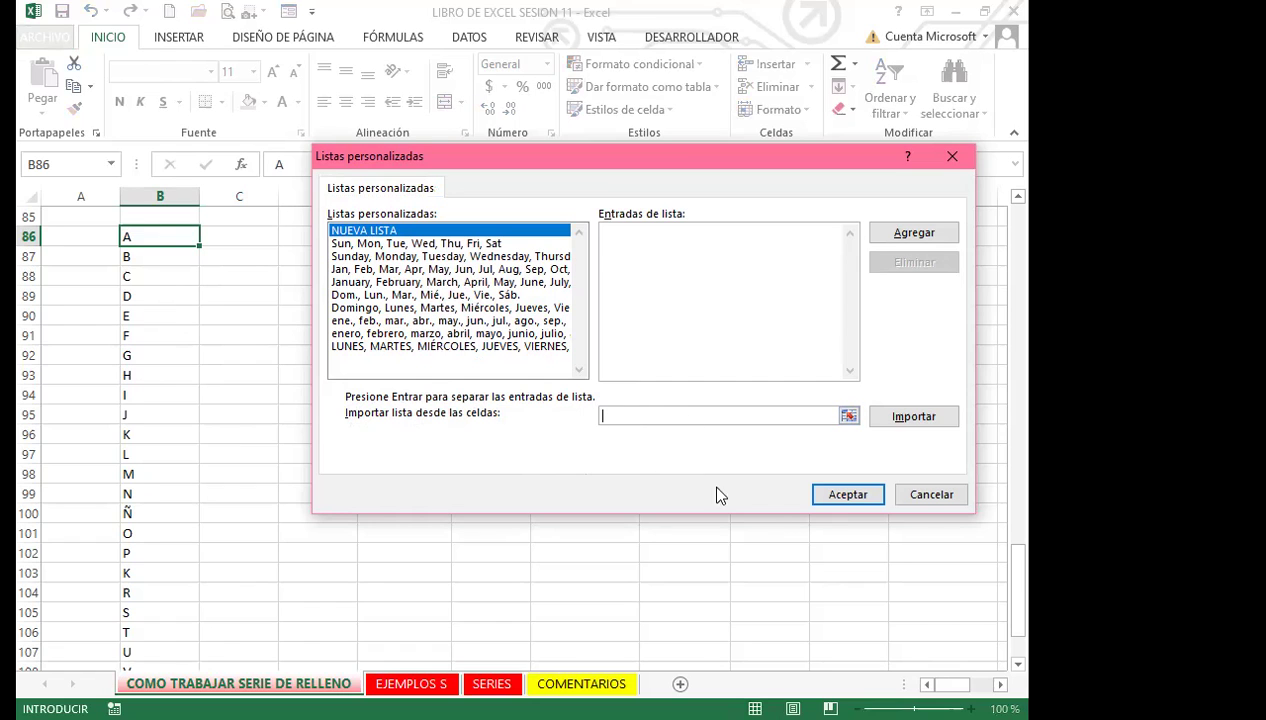
left_click_drag(169, 242, 184, 618)
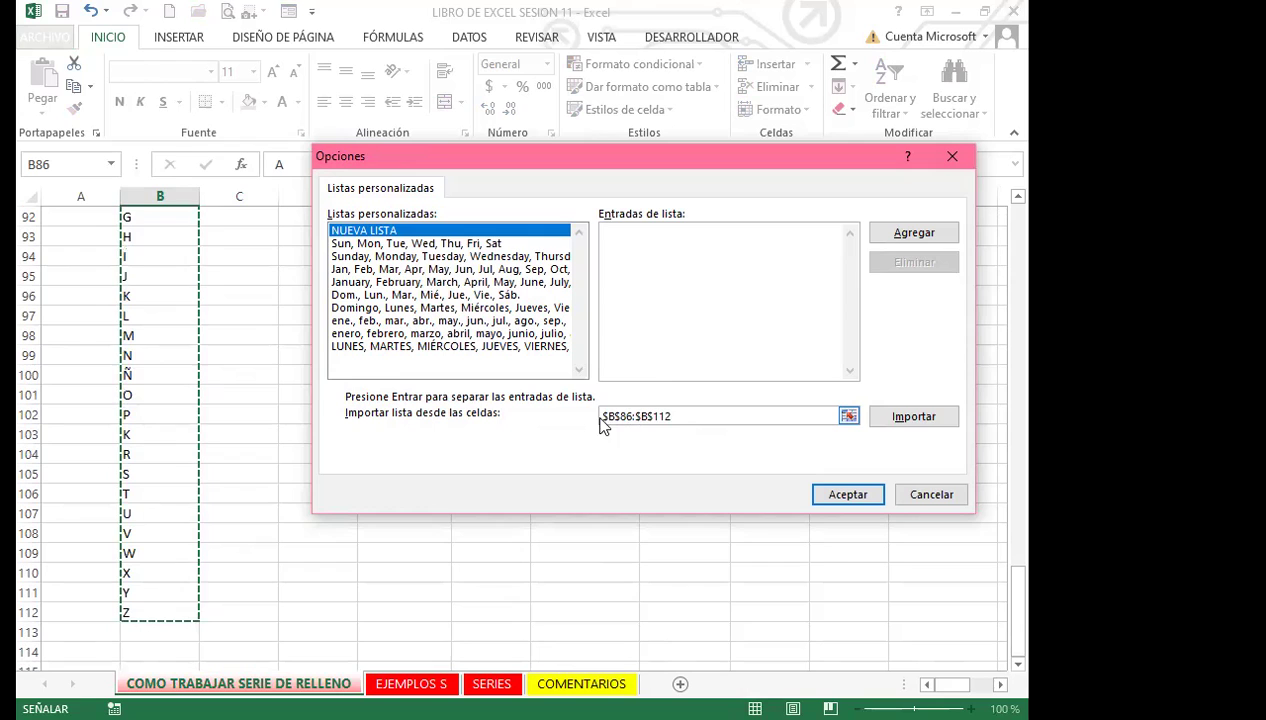
left_click(905, 423)
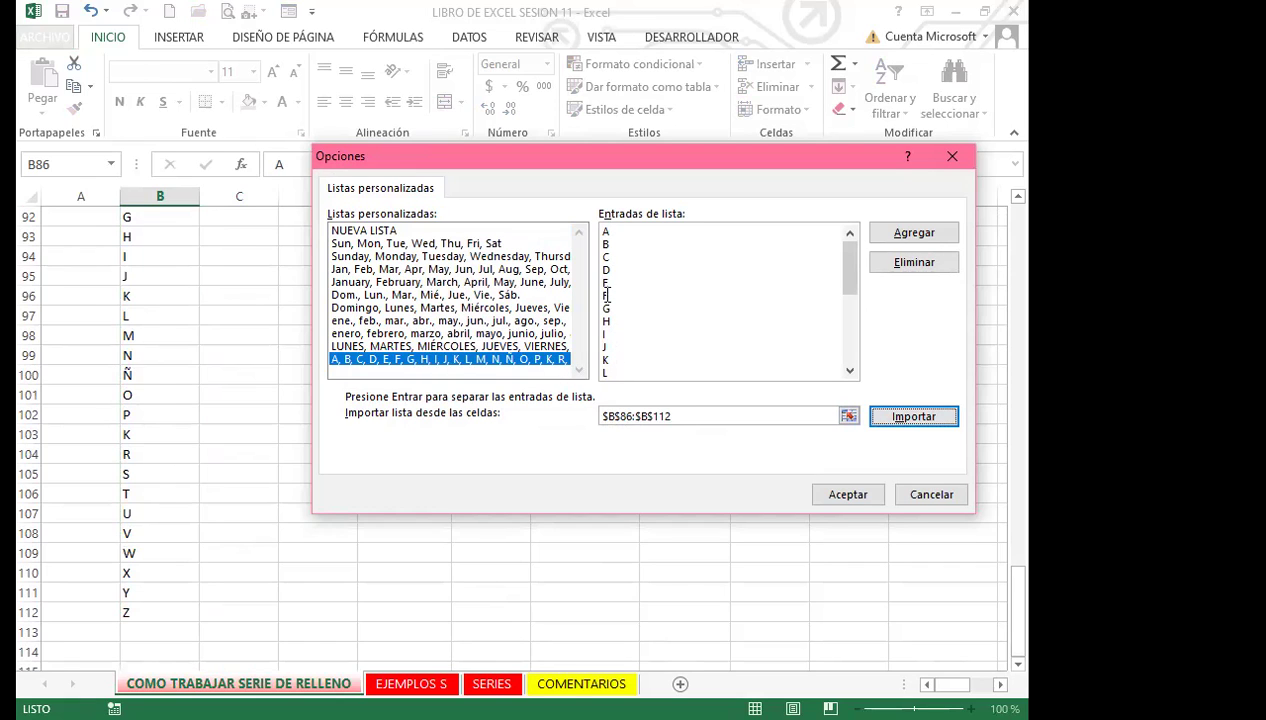
left_click_drag(851, 292, 853, 374)
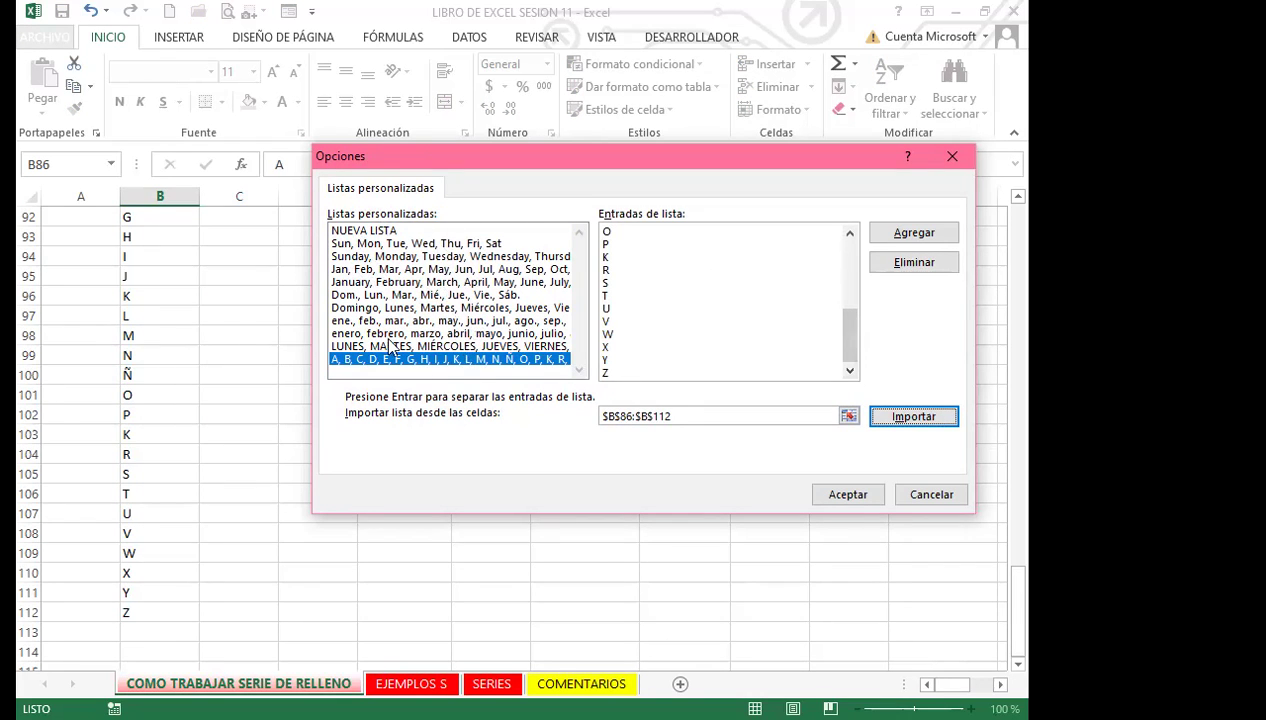
left_click(845, 492)
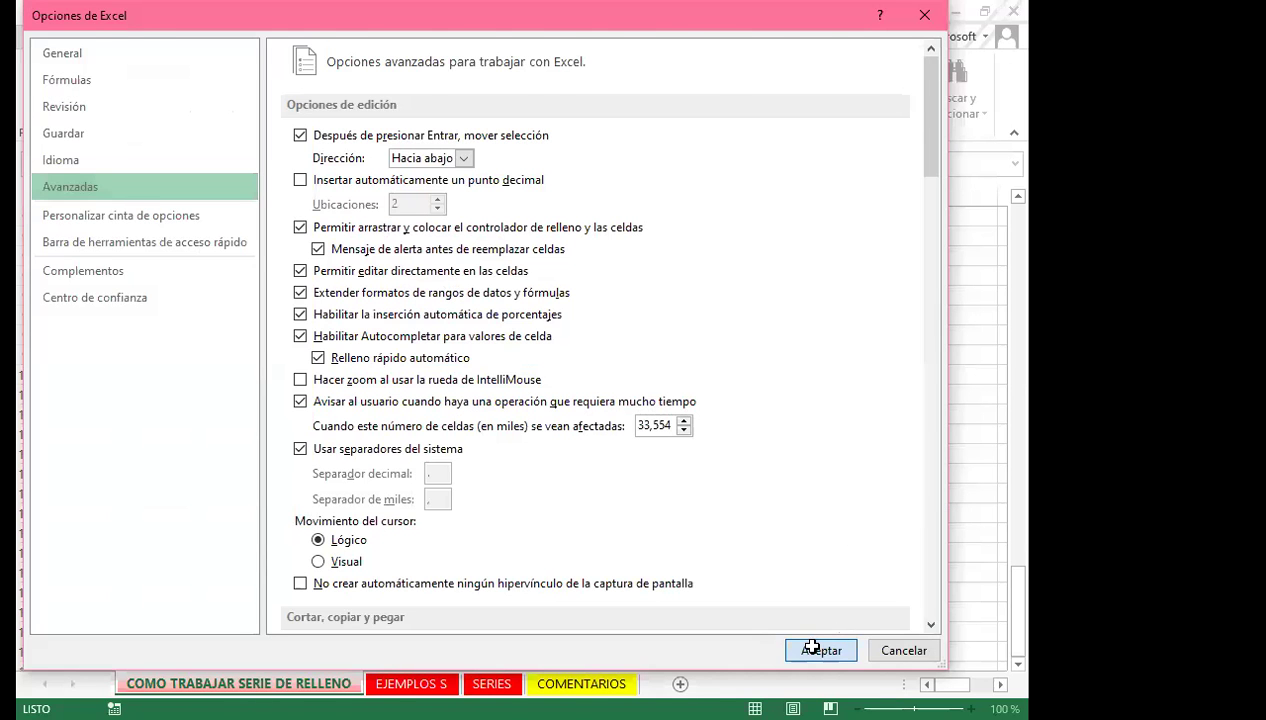
left_click(818, 650)
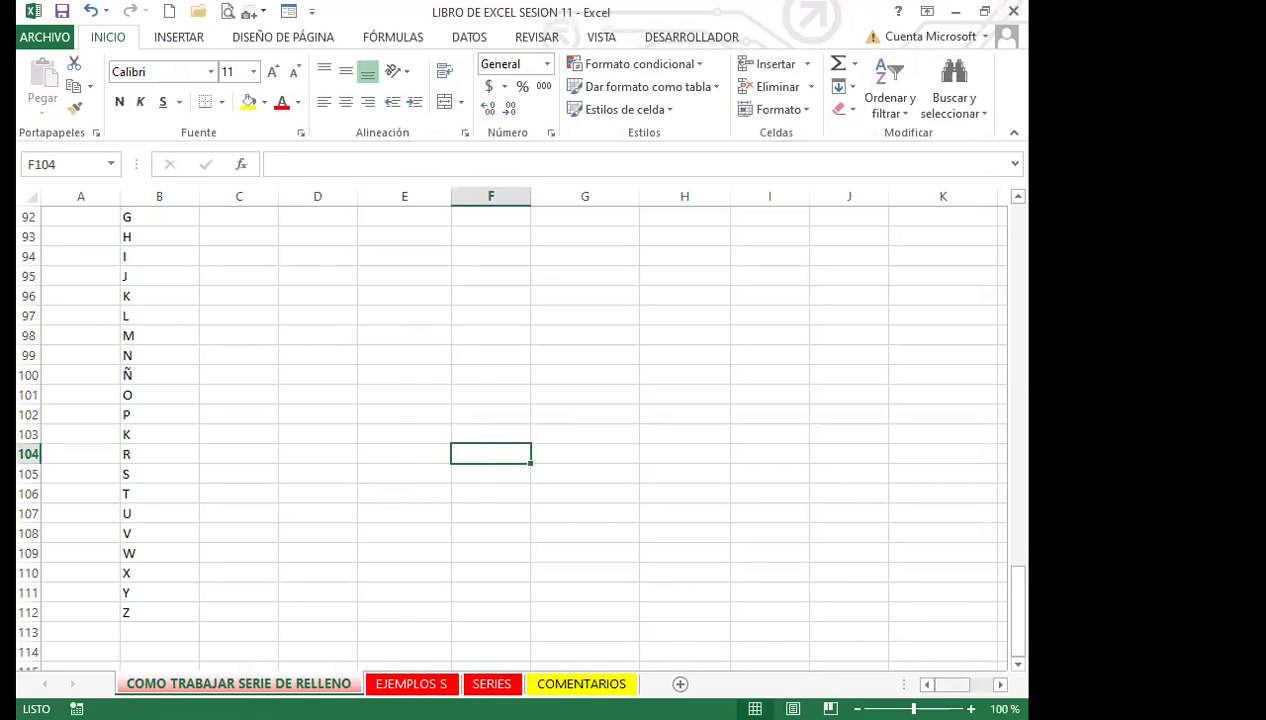
Step: Enter the letter A in R2, beside the AÑO column
scroll(1020, 627, "right", 3)
left_click_drag(1020, 627, 1029, 274)
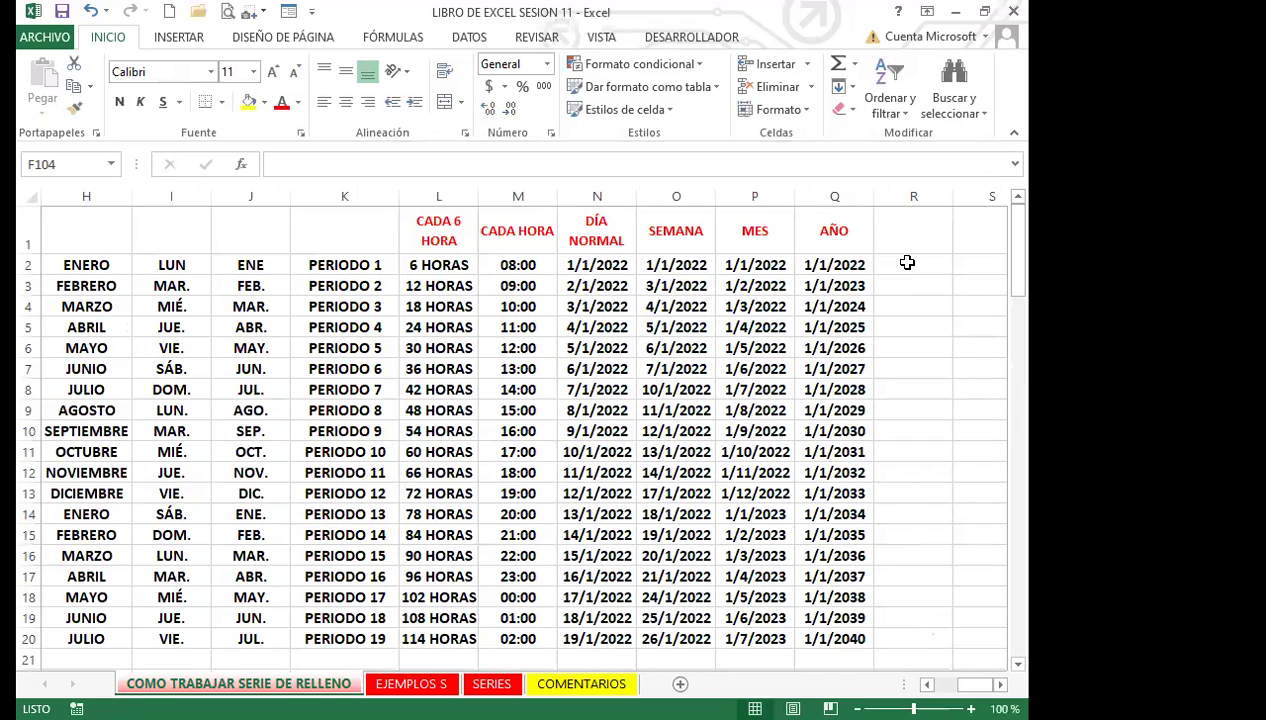
left_click(907, 262)
type("A")
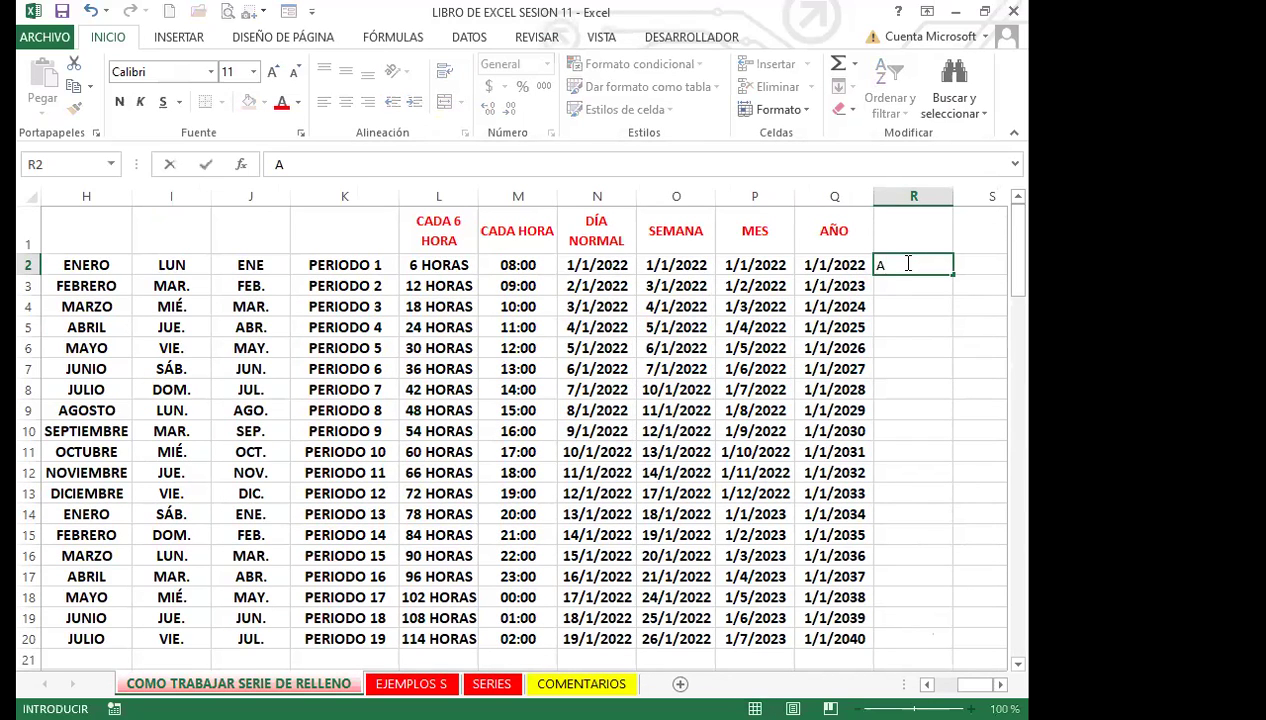
key("Return")
Step: Extend the letter in R2 down to R20 with AutoFill, and undo the fill
left_click(910, 270)
left_click_drag(954, 274, 950, 640)
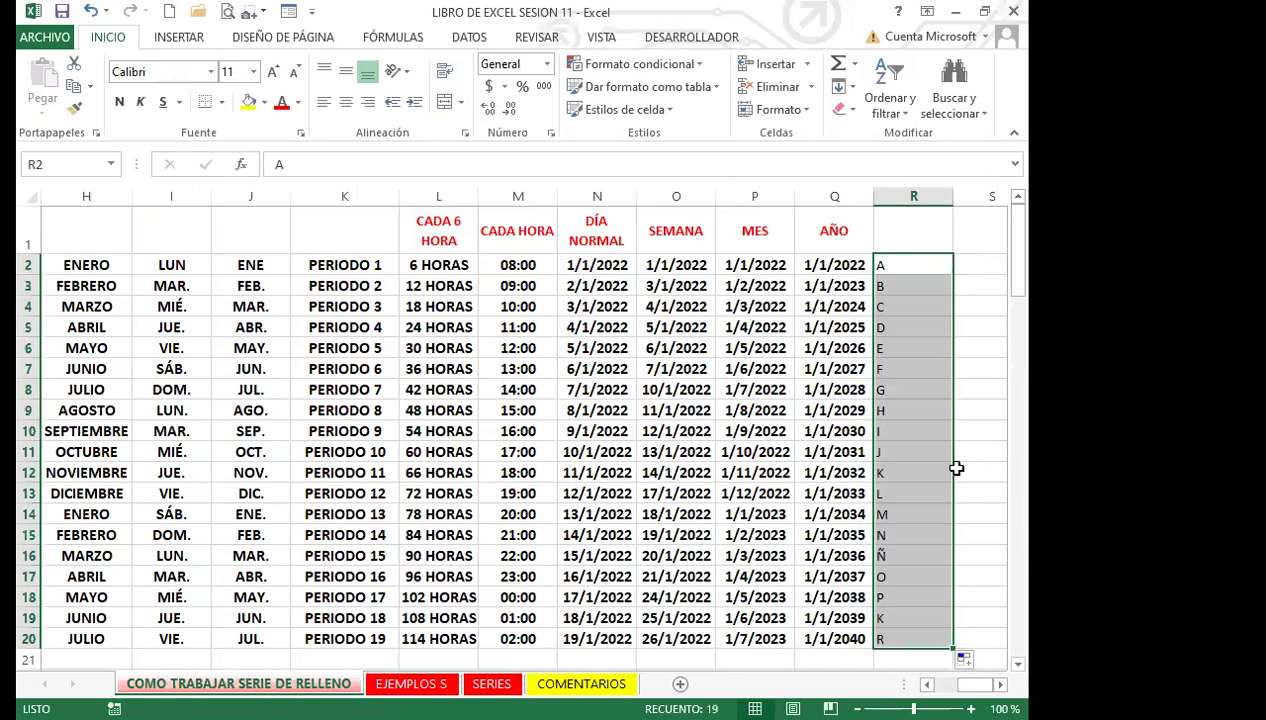
left_click(901, 265)
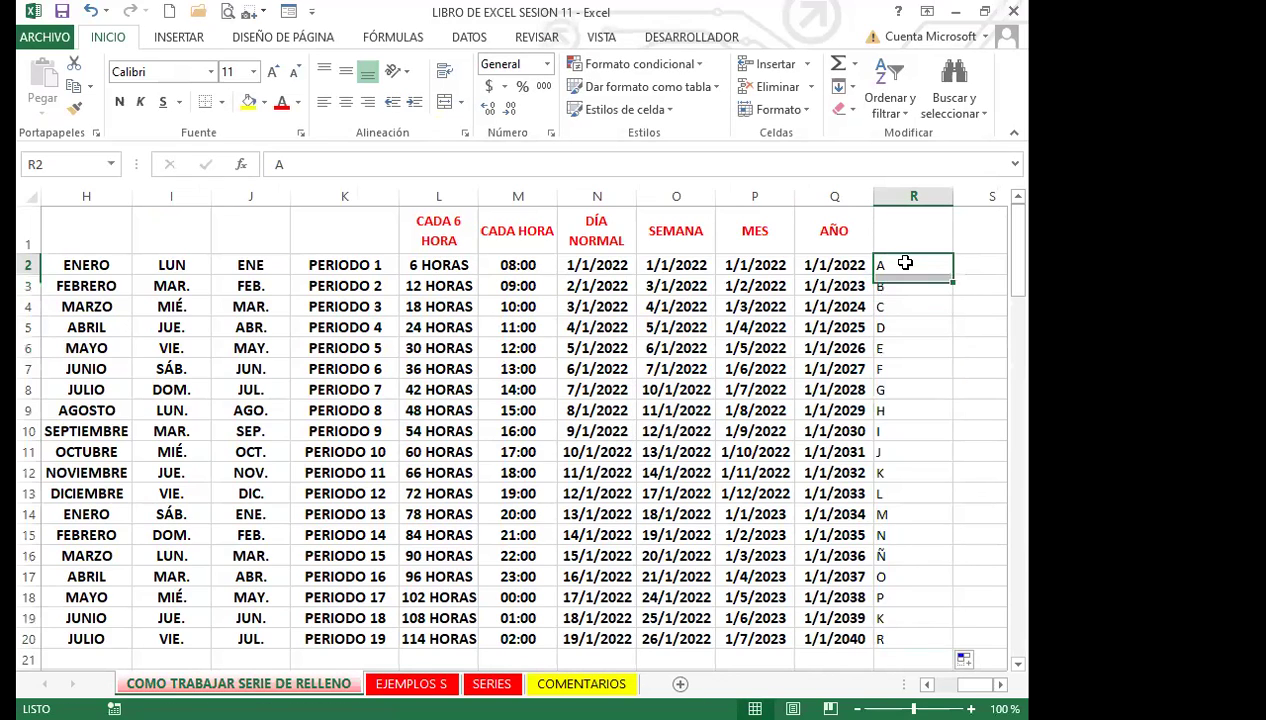
key("ctrl+z")
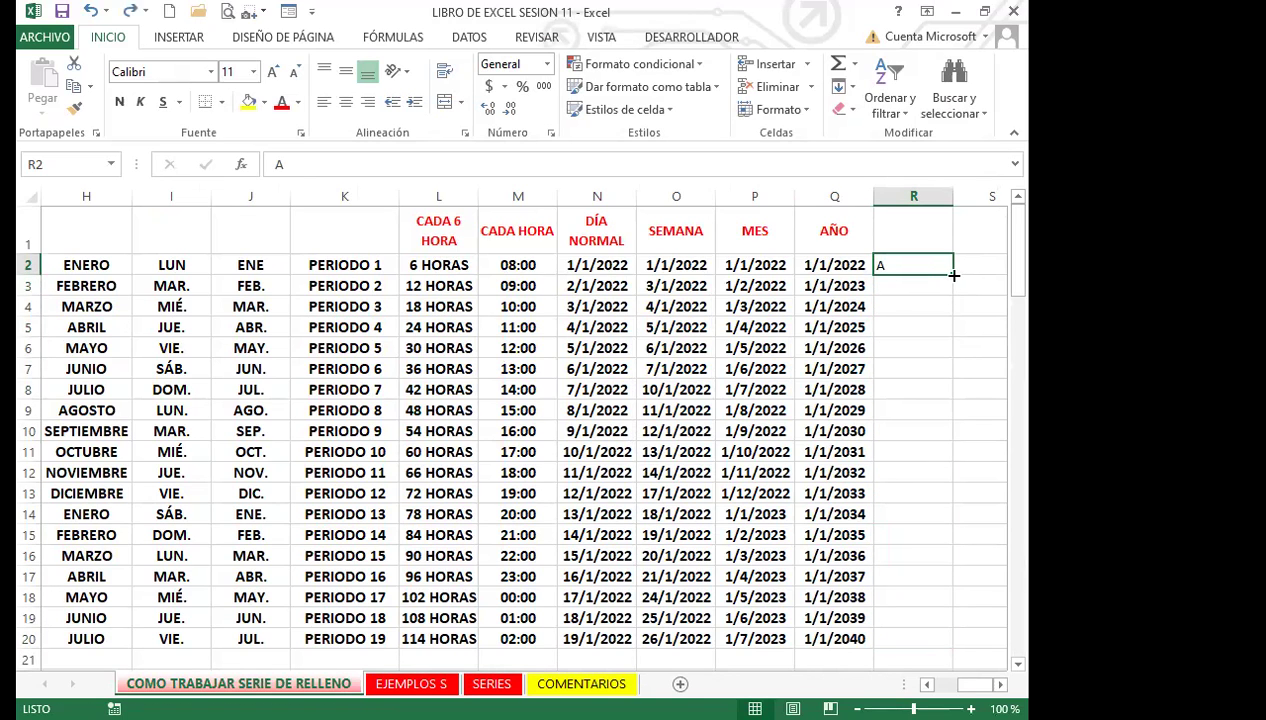
Step: Fill column R with the alphabet series from R2 down to R40 using AutoFill, and review the filled letters
double_click(954, 274)
scroll(965, 515, "down", 2)
left_click_drag(950, 493, 948, 662)
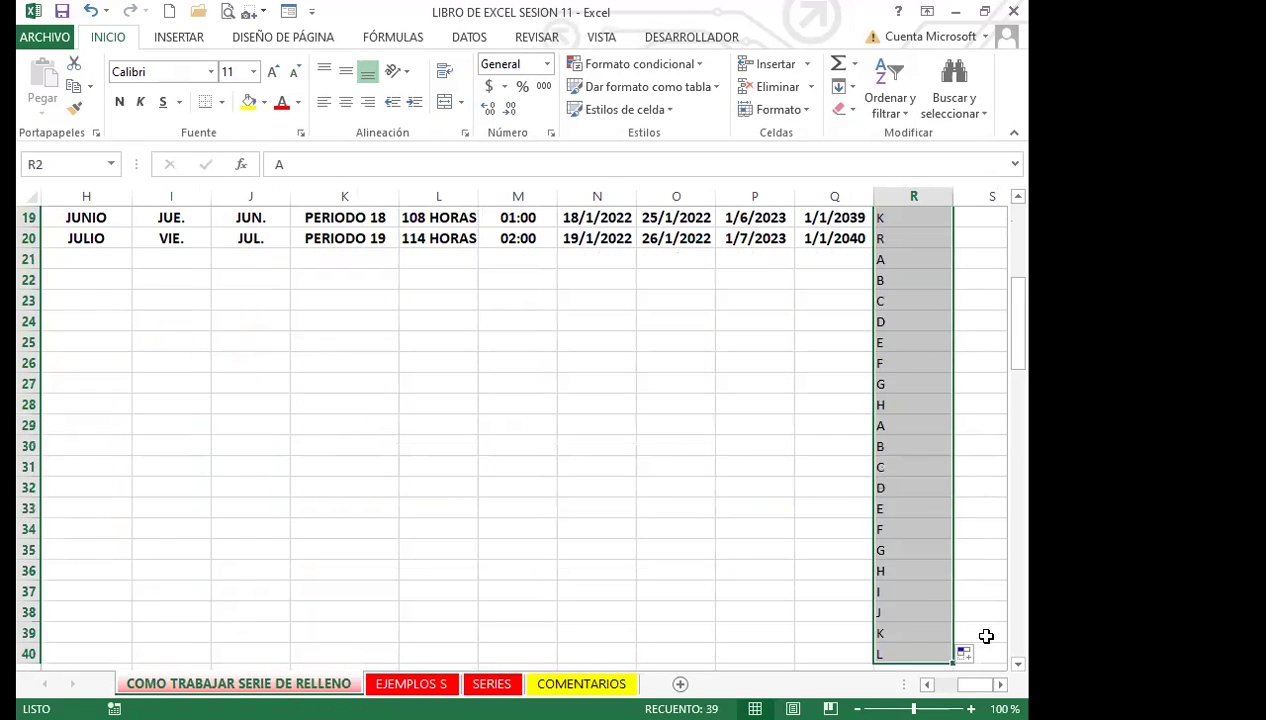
scroll(884, 492, "down", 1)
scroll(893, 390, "up", 2)
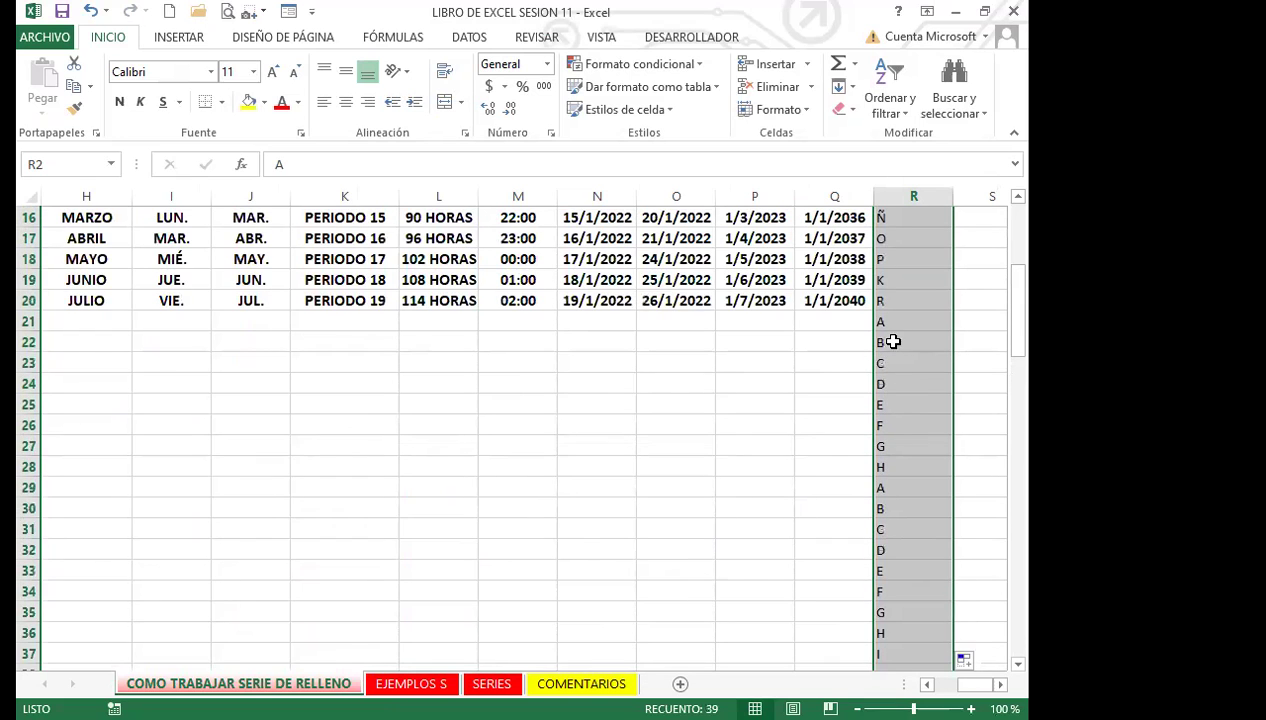
scroll(935, 348, "up", 2)
scroll(941, 404, "down", 4)
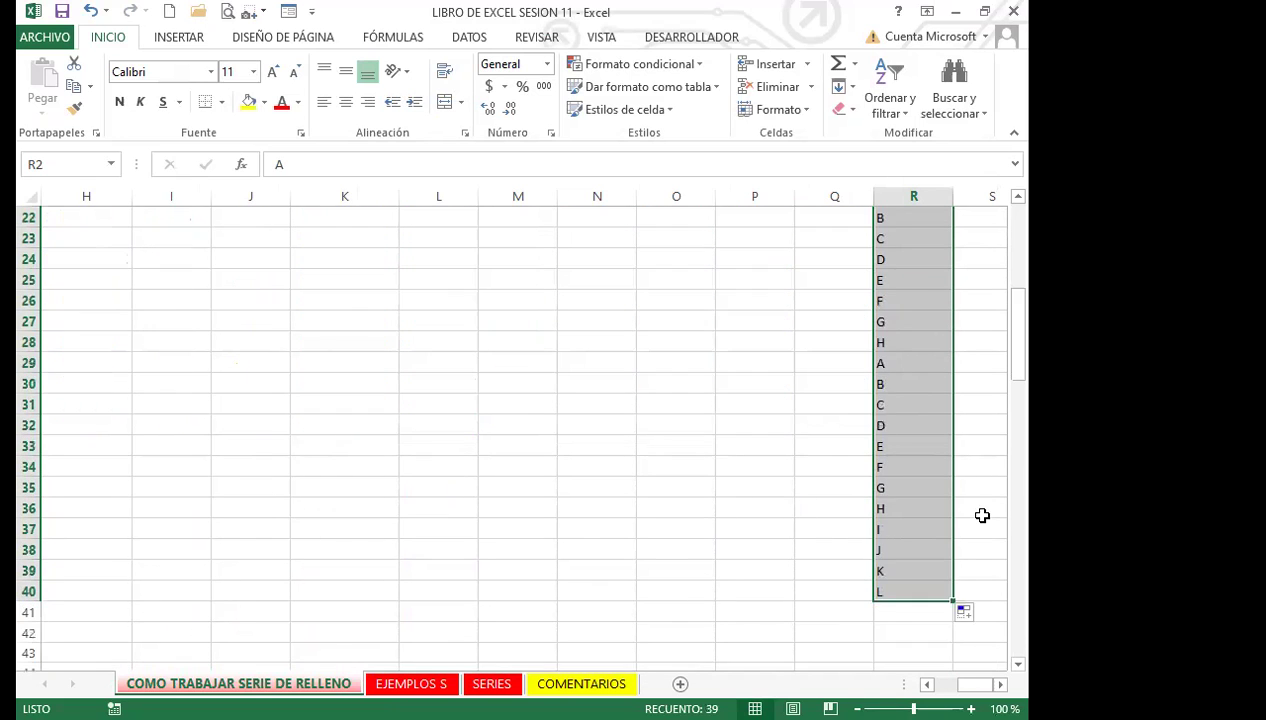
scroll(982, 515, "down", 4)
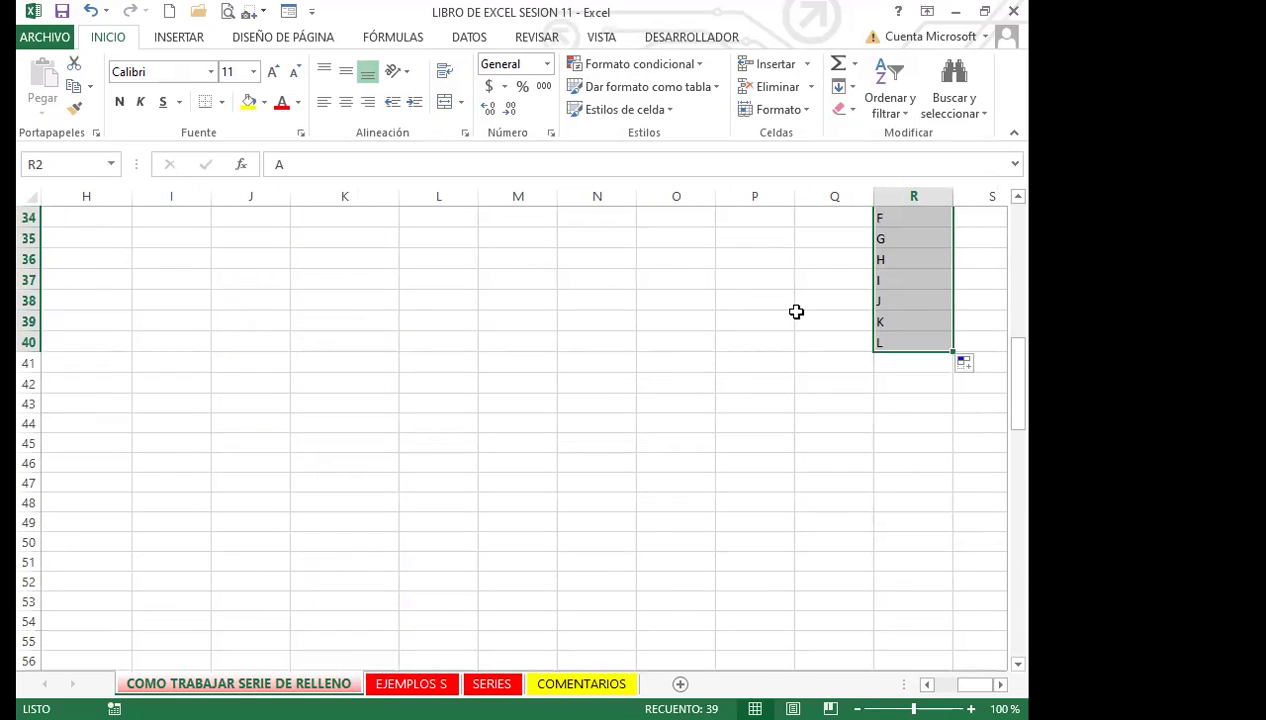
Step: Replace the letters in R2:R40 with an alphabet series starting from A in R2 and AutoFilled down to R20
scroll(796, 312, "up", 11)
key("Delete")
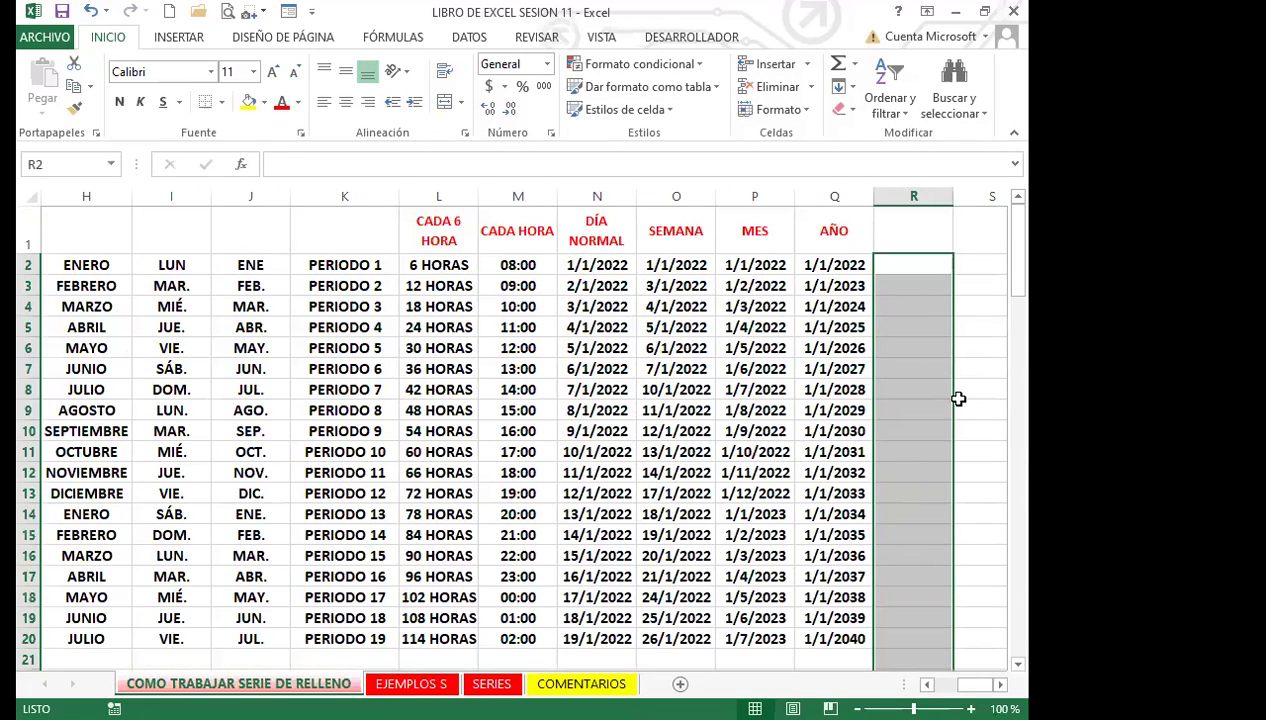
left_click(927, 268)
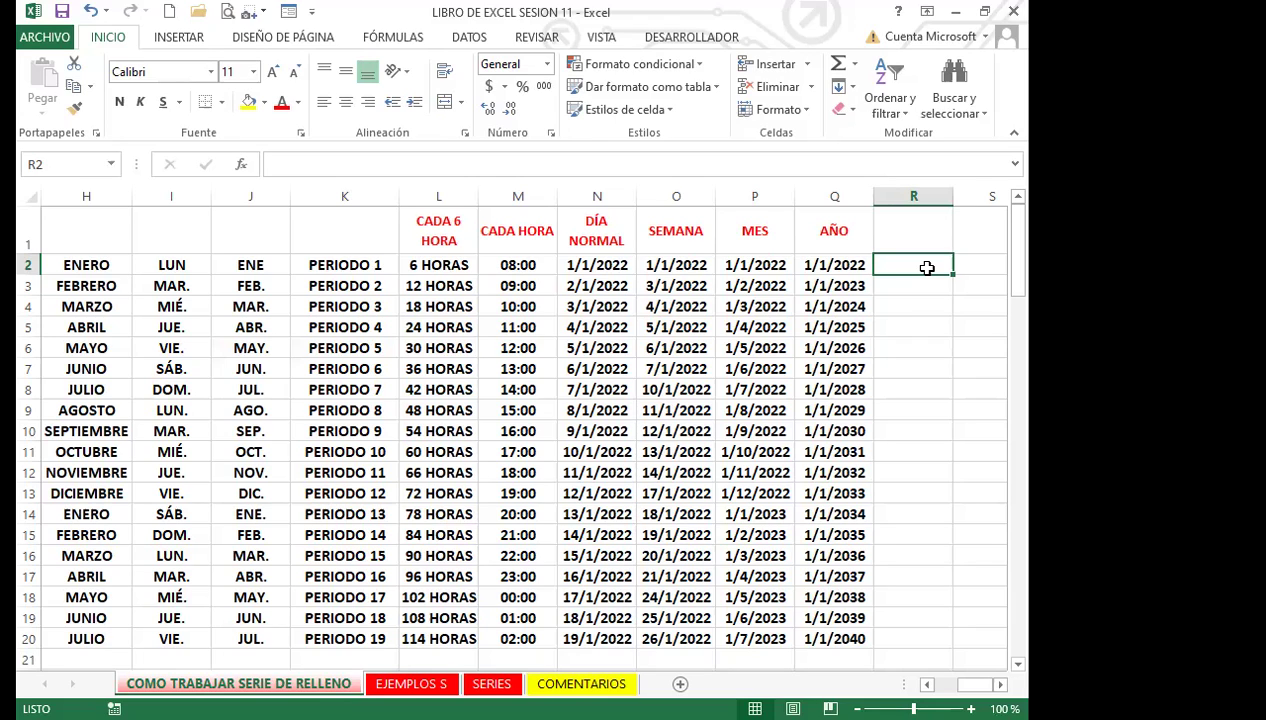
type("A")
left_click(913, 302)
left_click(921, 266)
double_click(953, 275)
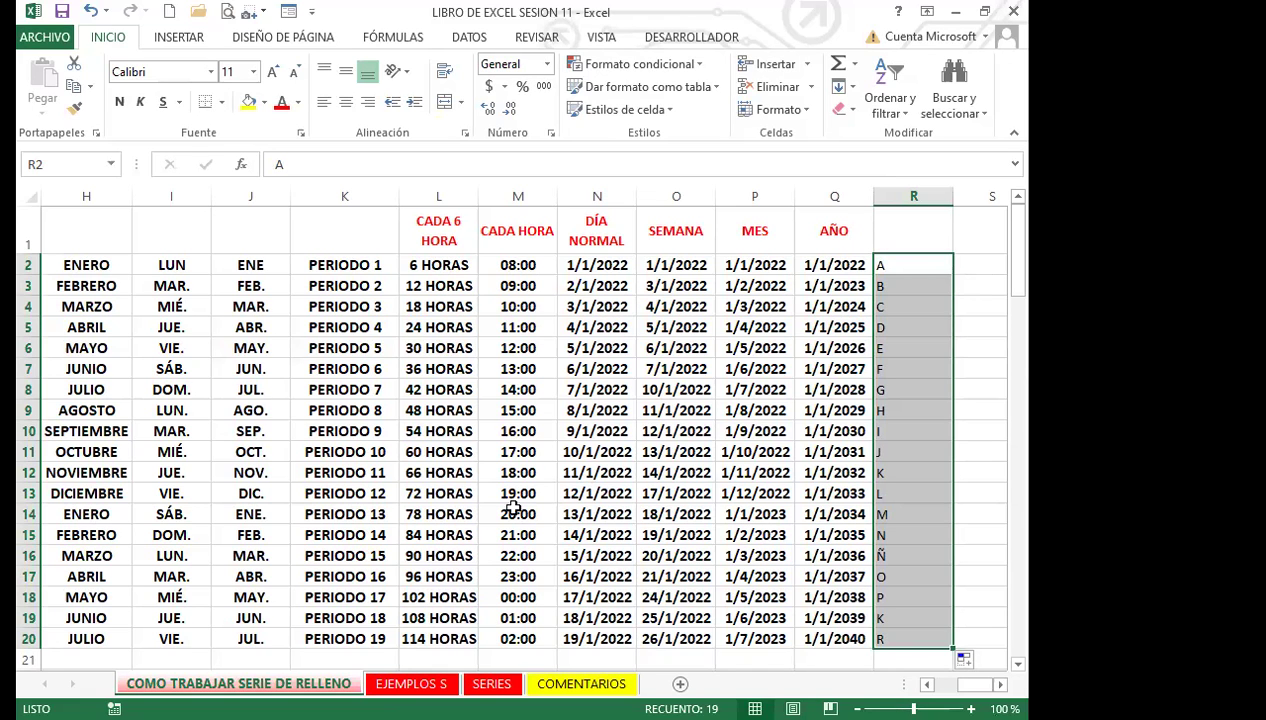
Step: Review the alphabet series in column R from R2 to R20, checking individual letters including R19
scroll(520, 528, "down", 2)
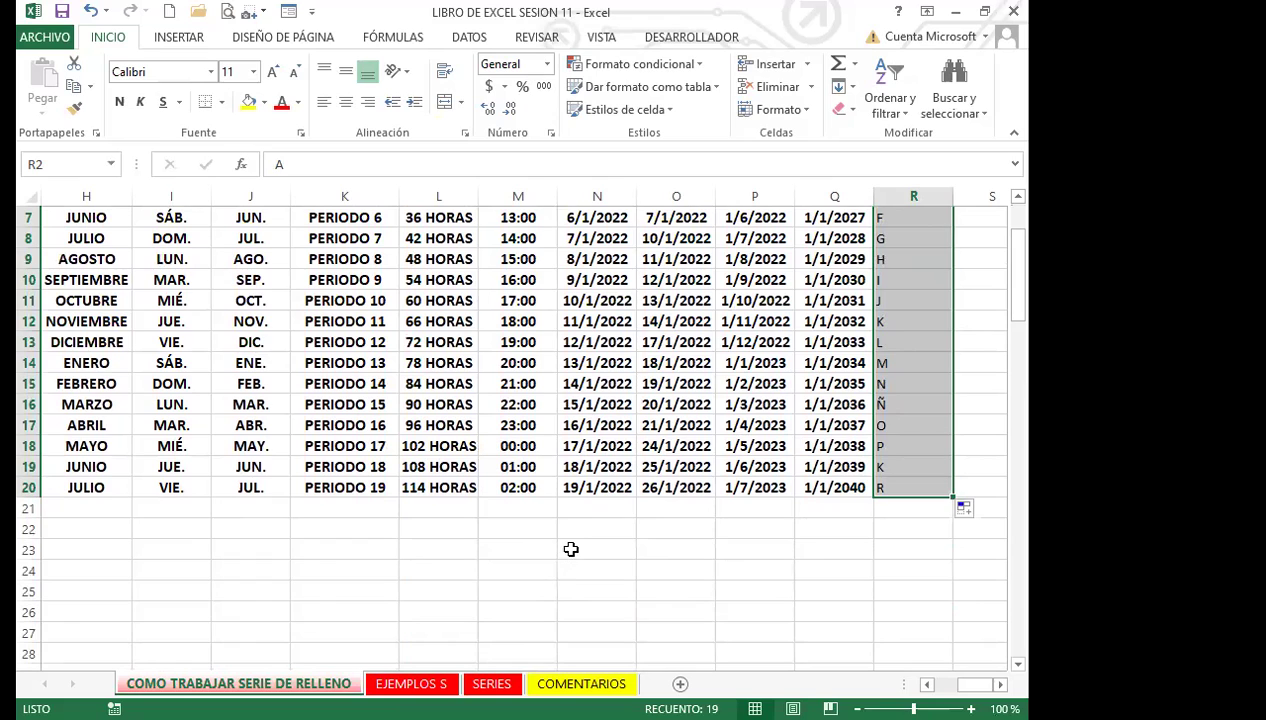
left_click(578, 527)
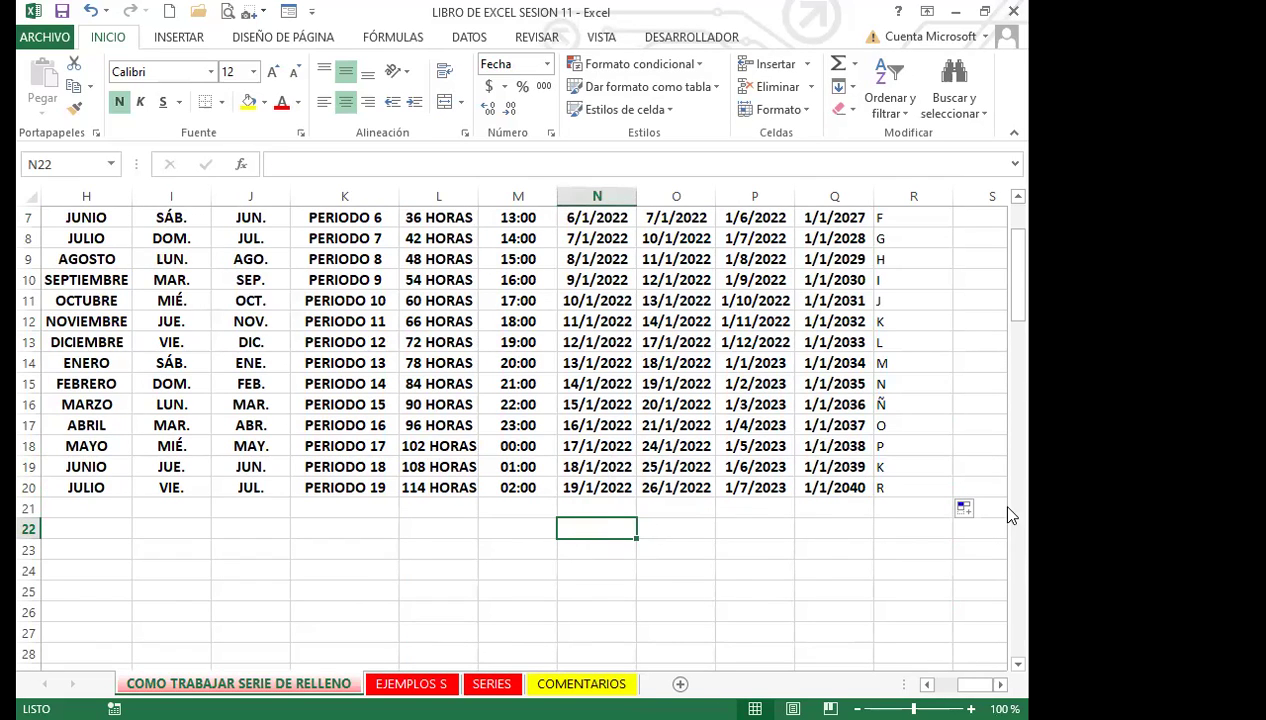
scroll(961, 483, "up", 2)
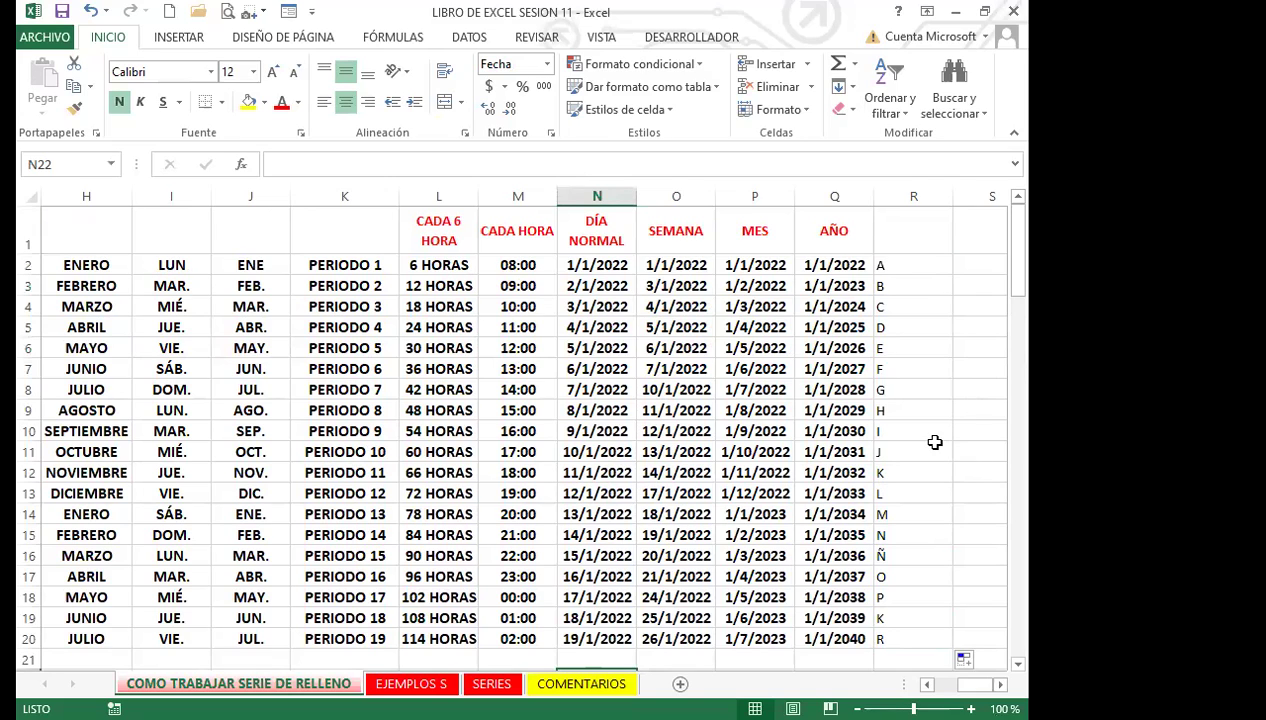
left_click(878, 389)
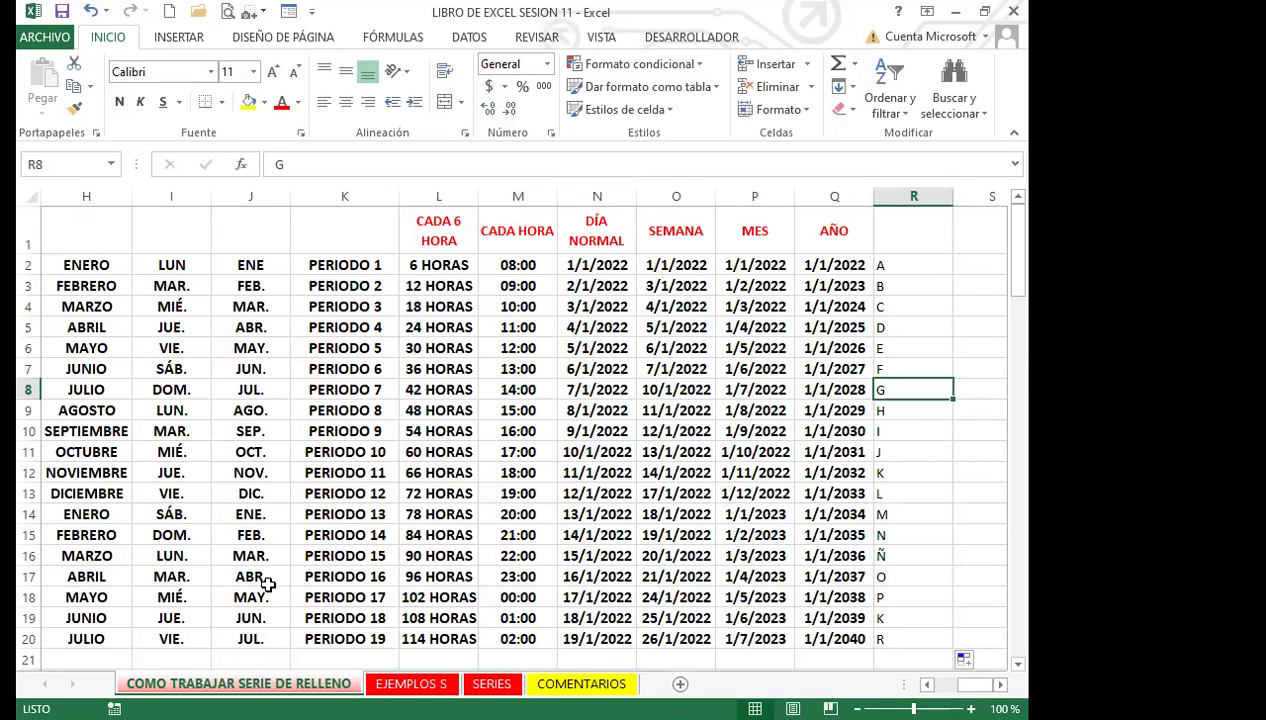
left_click(890, 350)
left_click(887, 266)
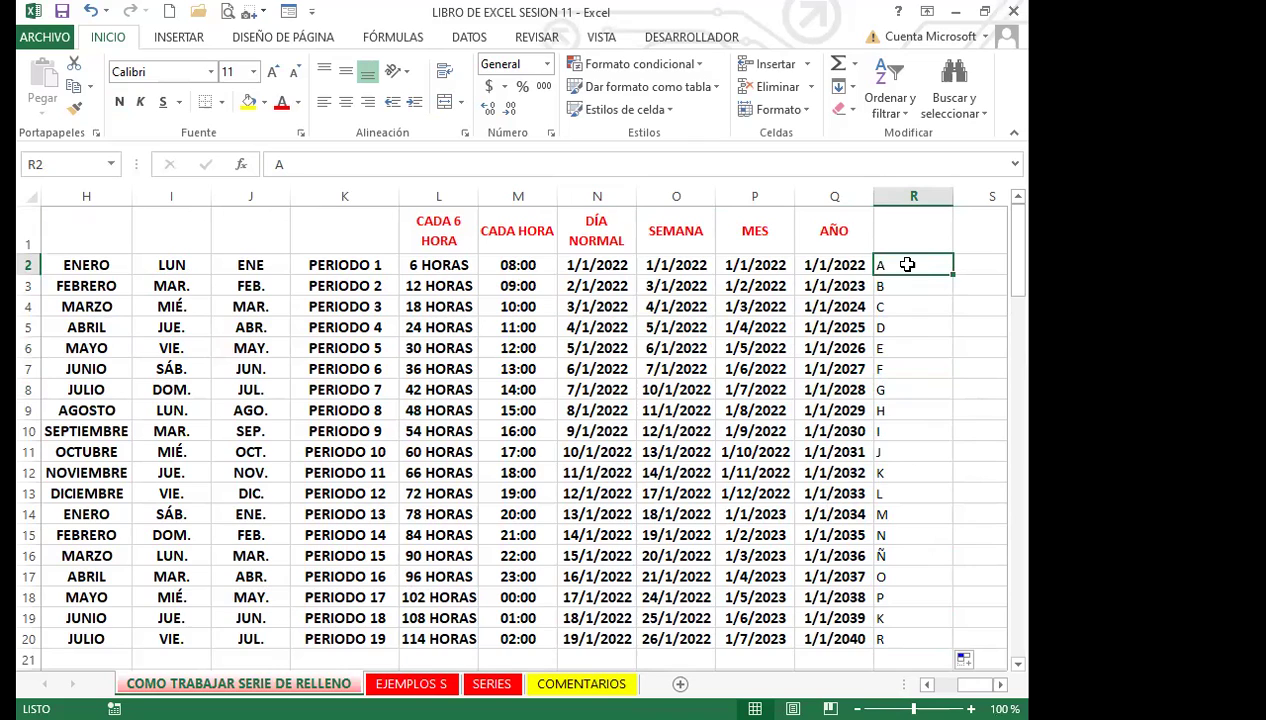
scroll(950, 503, "down", 2)
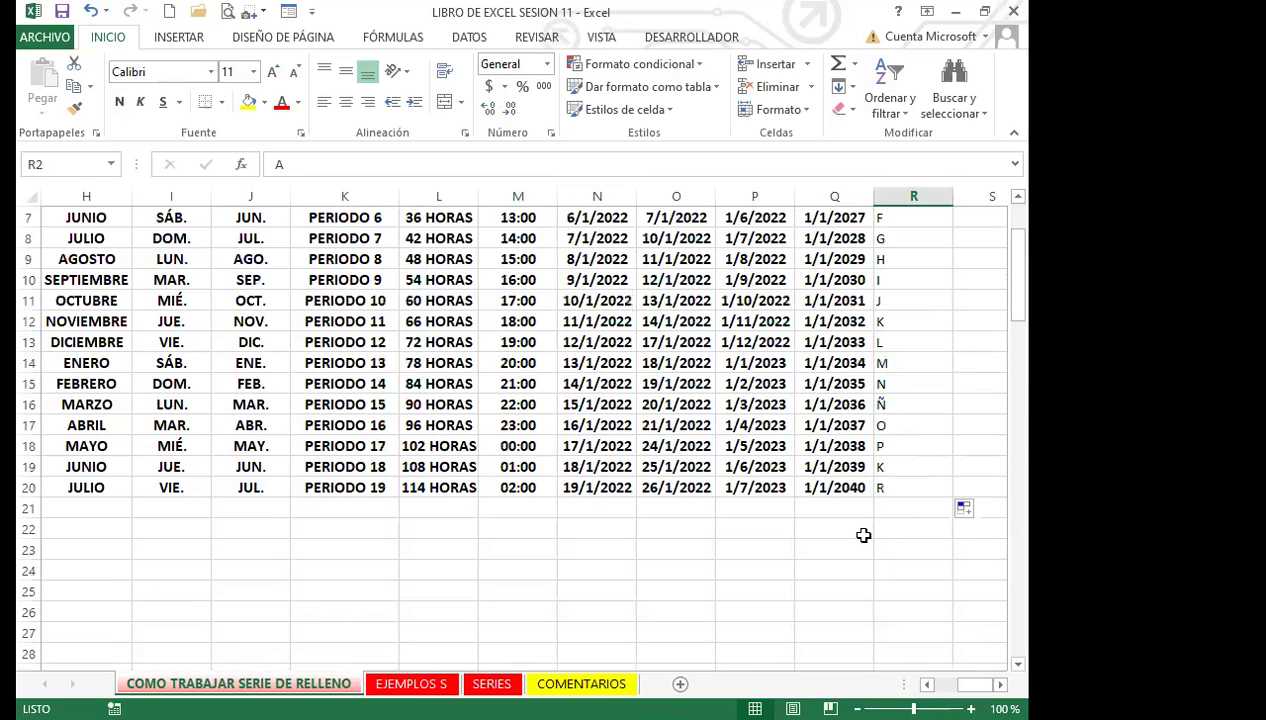
scroll(870, 500, "down", 2)
scroll(881, 459, "down", 2)
left_click(900, 280)
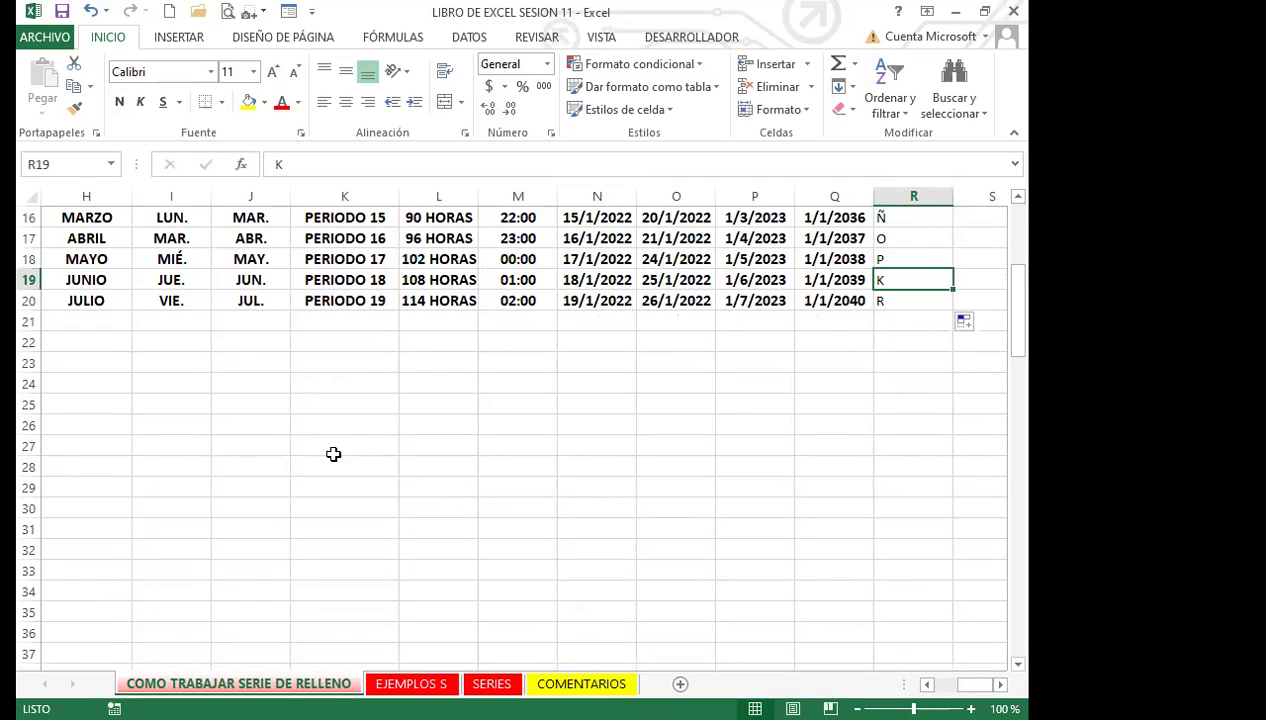
Step: Enter the letter C in L26 and AutoFill the alphabet series down to L35
left_click(440, 424)
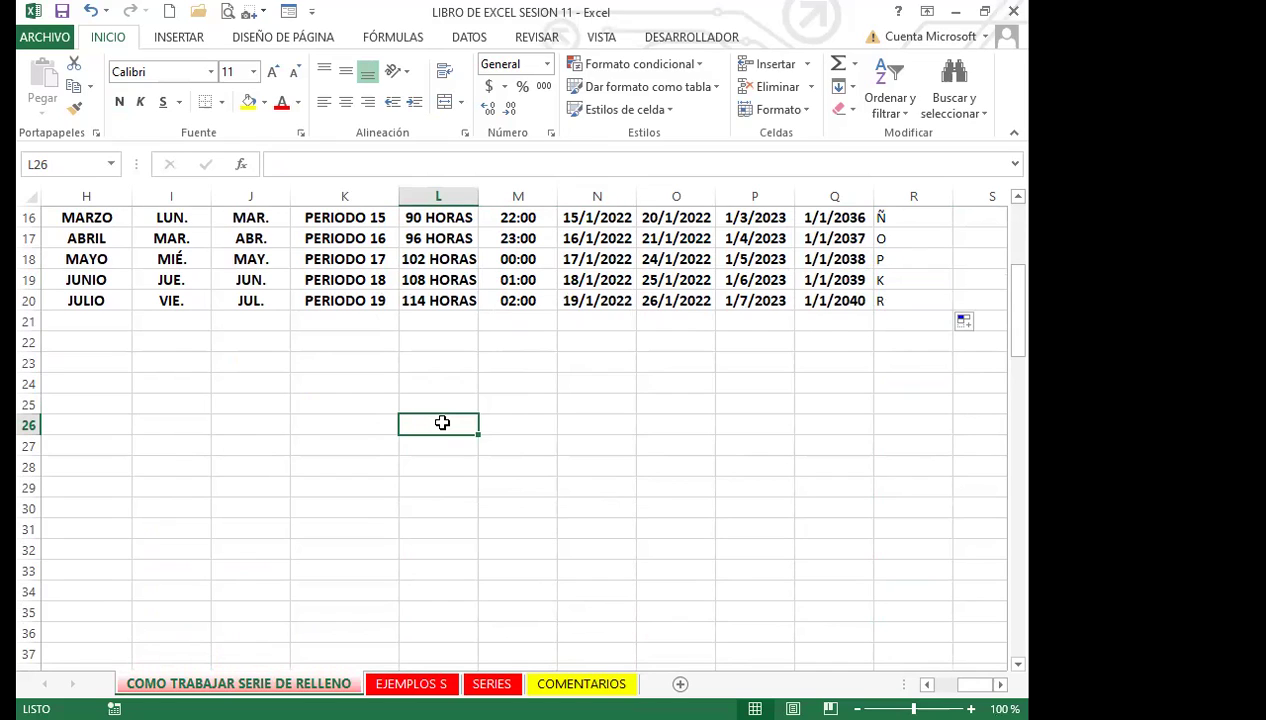
type("C")
key("Return")
left_click(438, 427)
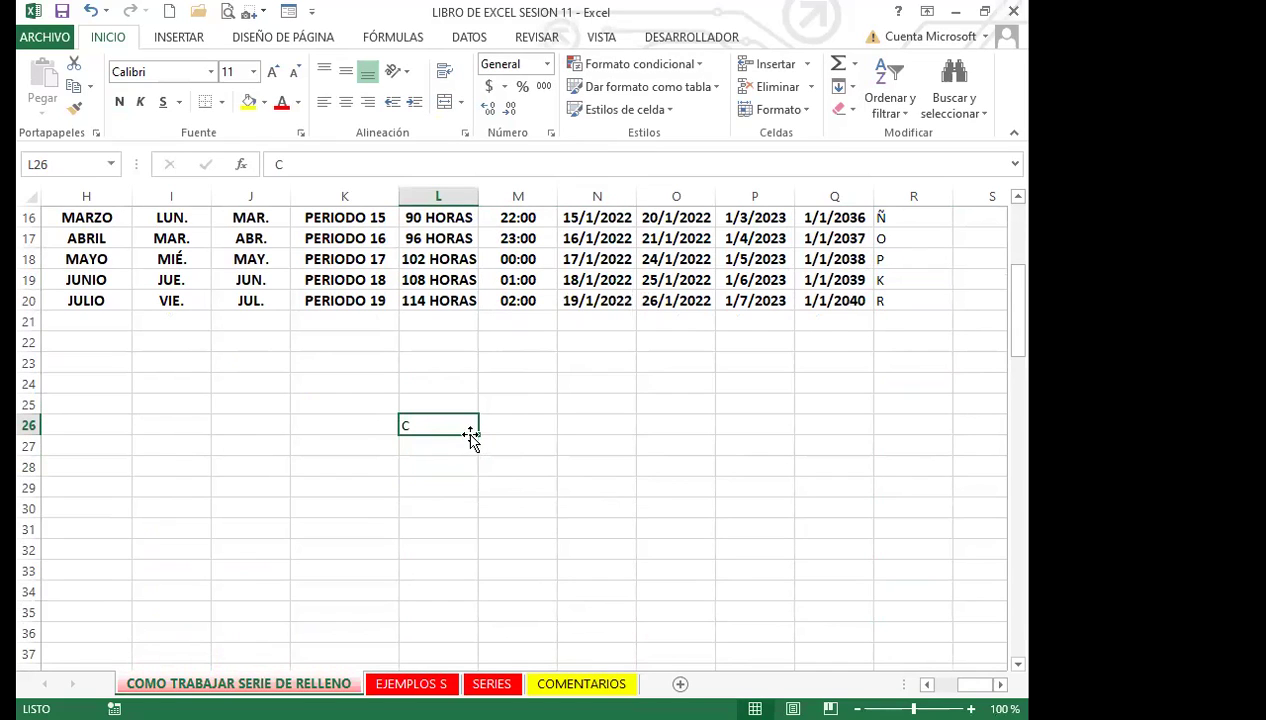
left_click_drag(476, 432, 480, 620)
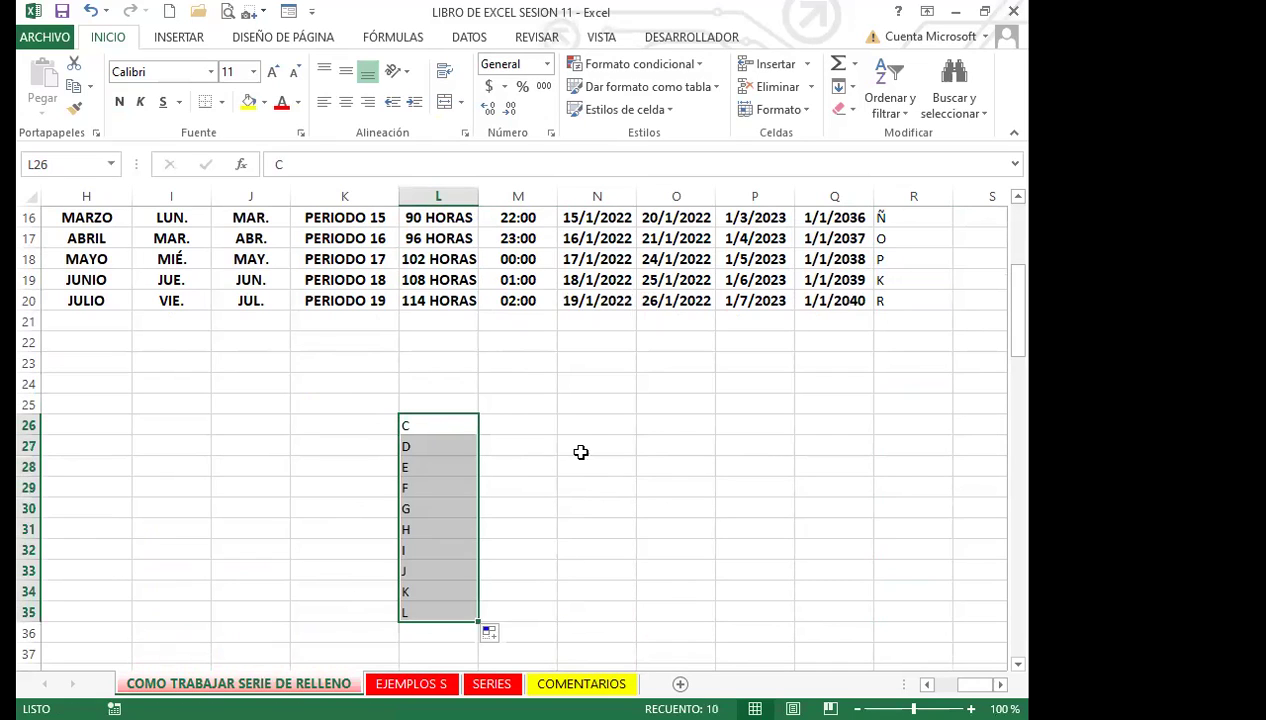
Step: Enter the letter F in N26 and AutoFill the alphabet series down to N35
left_click(592, 423)
type("F")
key("Return")
left_click(593, 424)
left_click_drag(636, 435, 643, 633)
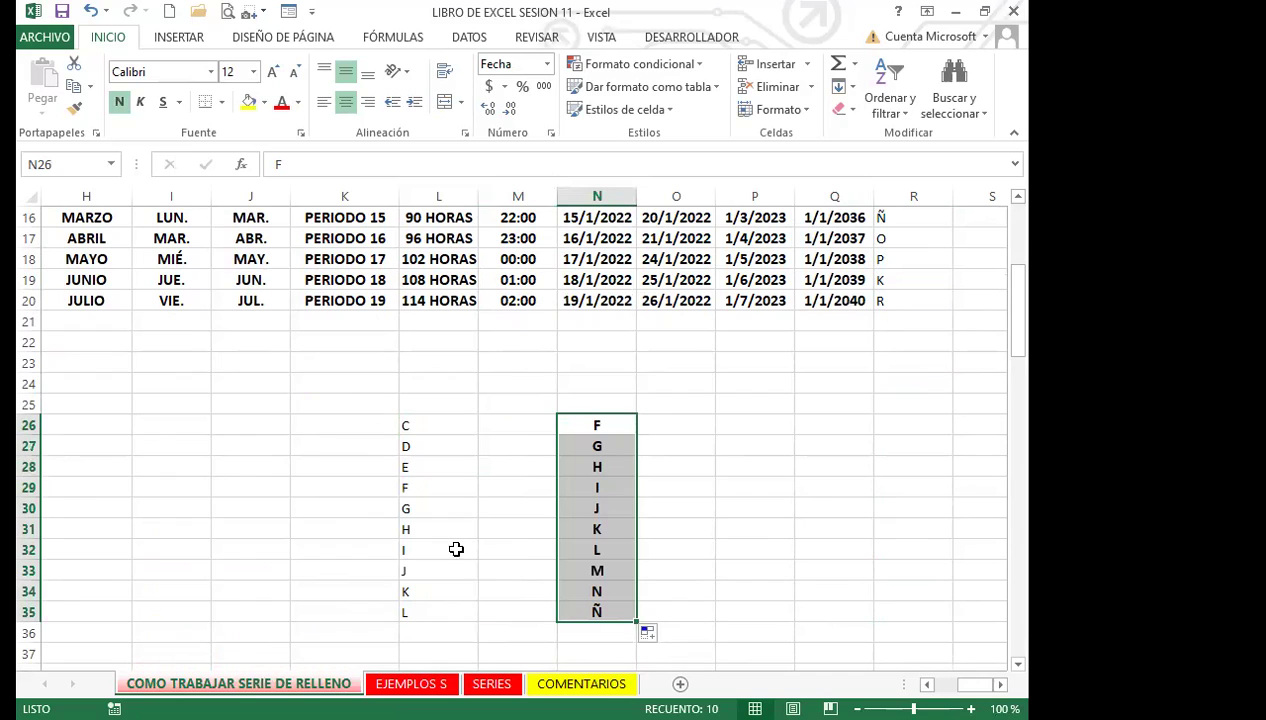
Step: Clear the two test letter series in L26:N35
left_click_drag(411, 422, 585, 622)
left_click(584, 616)
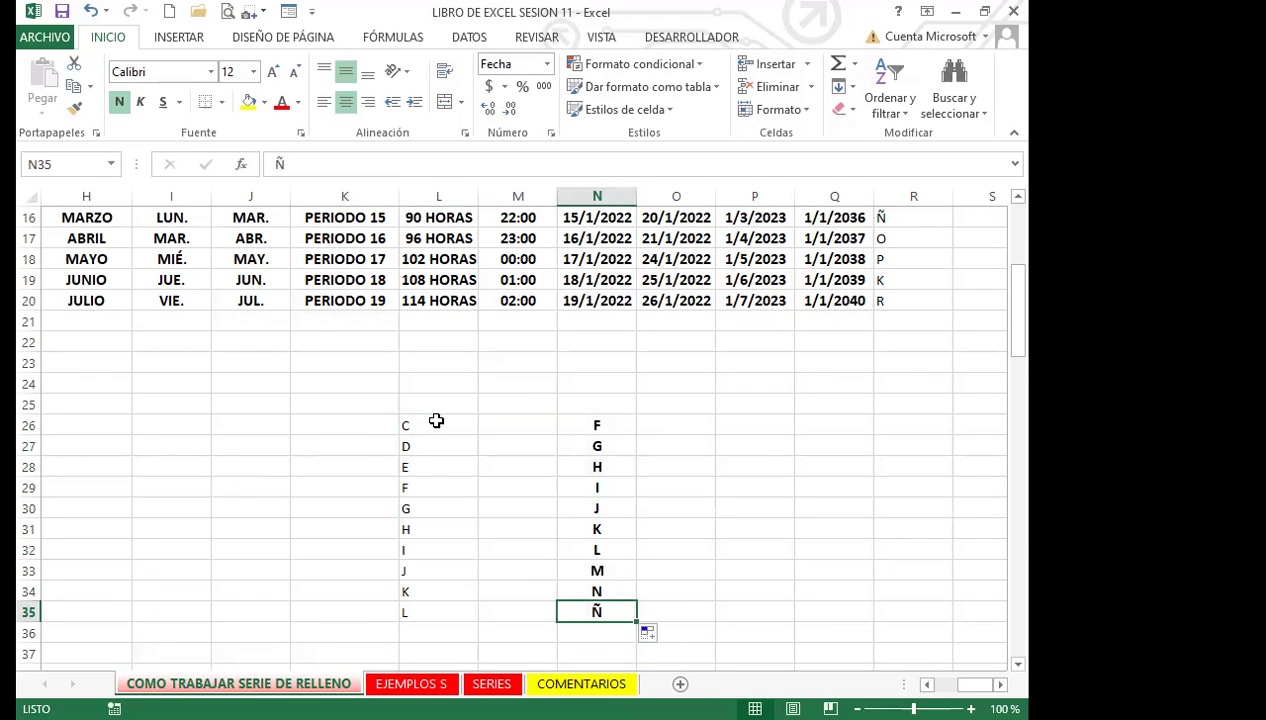
left_click_drag(439, 428, 592, 614)
key("Delete")
scroll(543, 531, "up", 5)
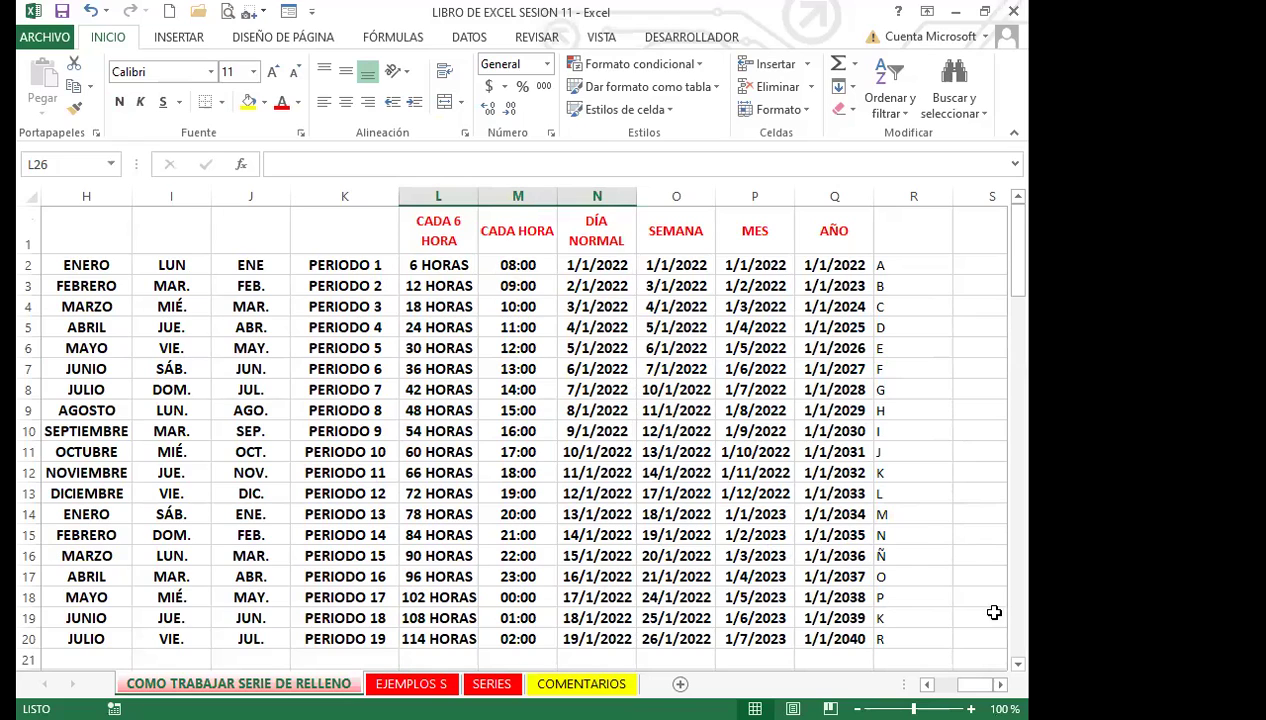
left_click(1001, 685)
left_click(1001, 685)
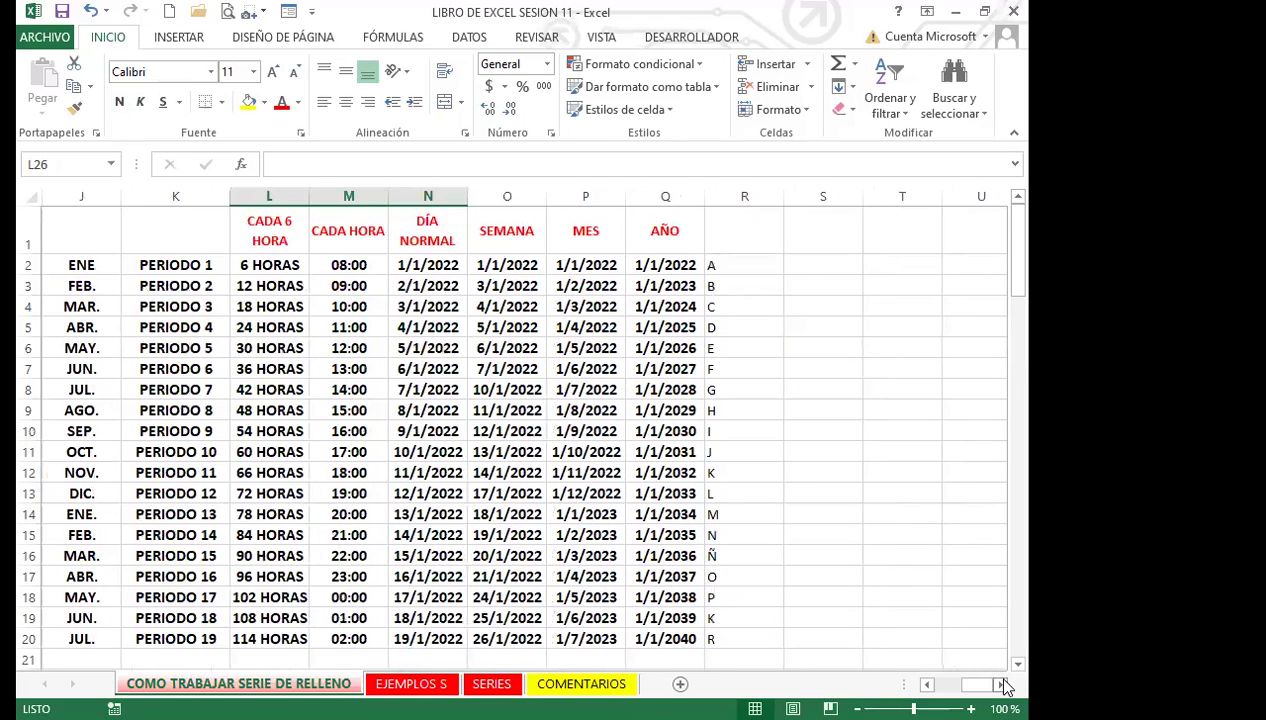
left_click(817, 268)
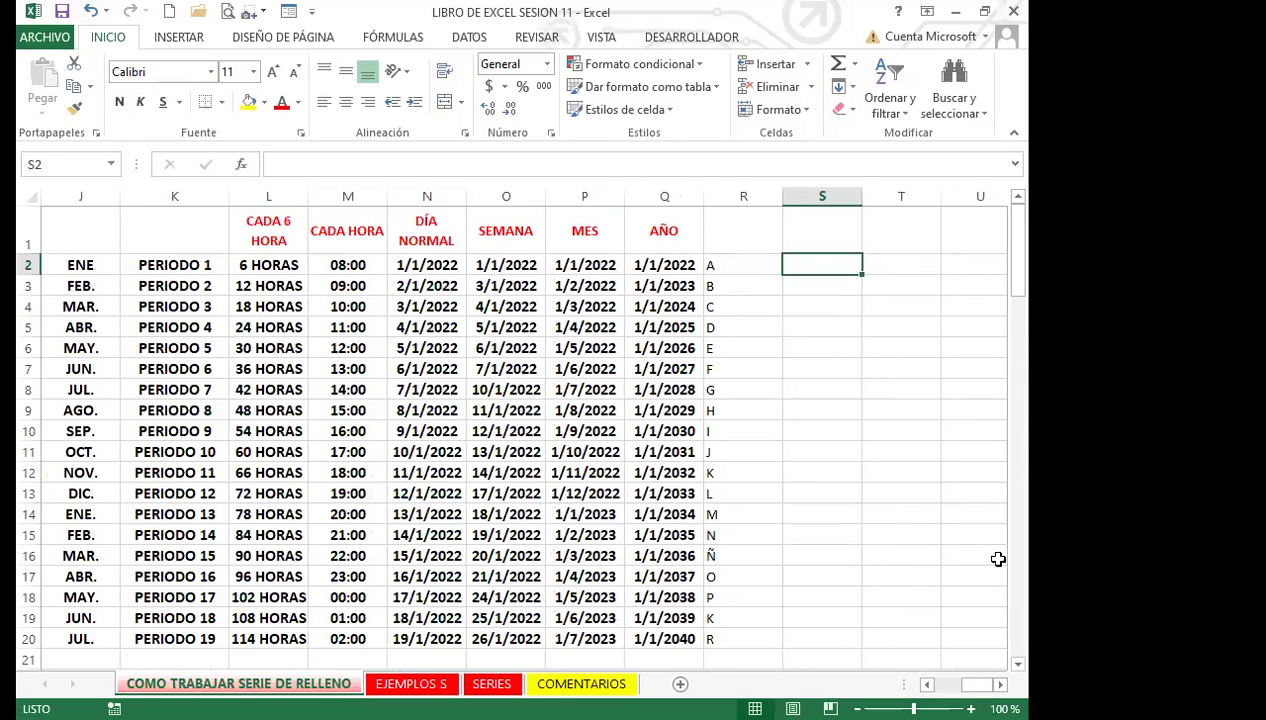
scroll(263, 585, "left", 3)
scroll(263, 585, "down", 19)
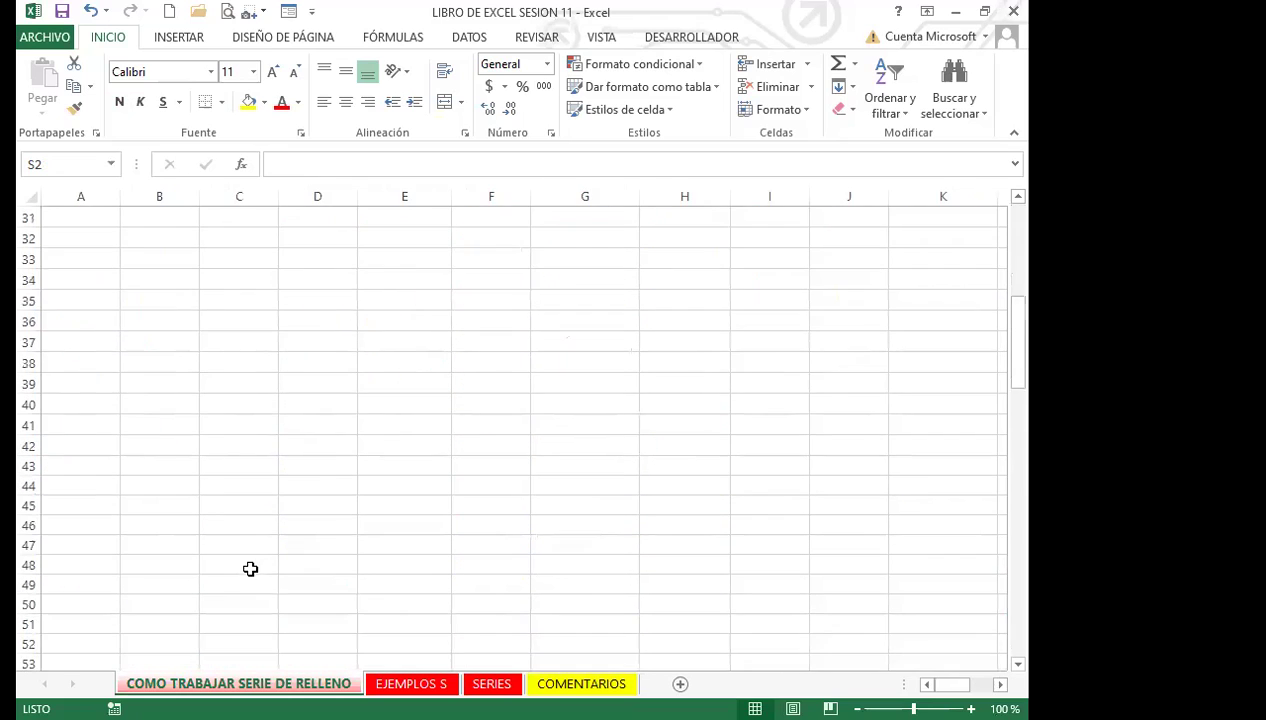
scroll(250, 560, "up", 15)
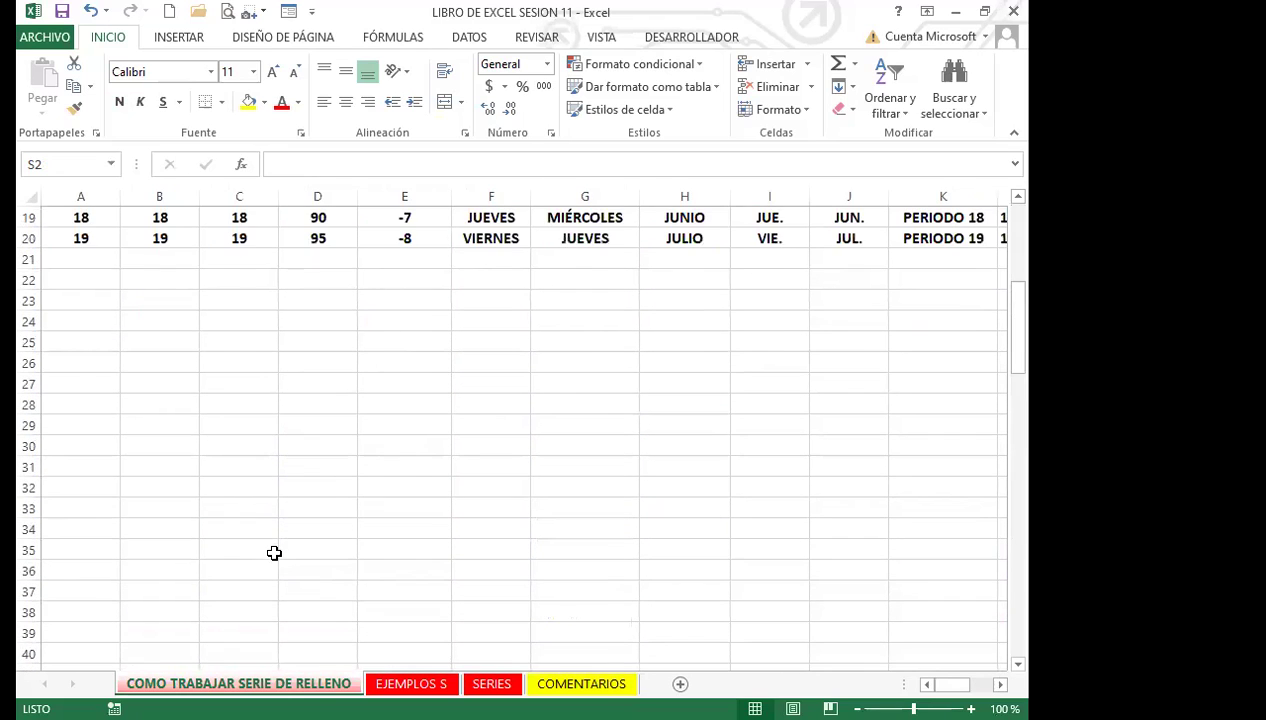
left_click(255, 540)
scroll(252, 548, "down", 12)
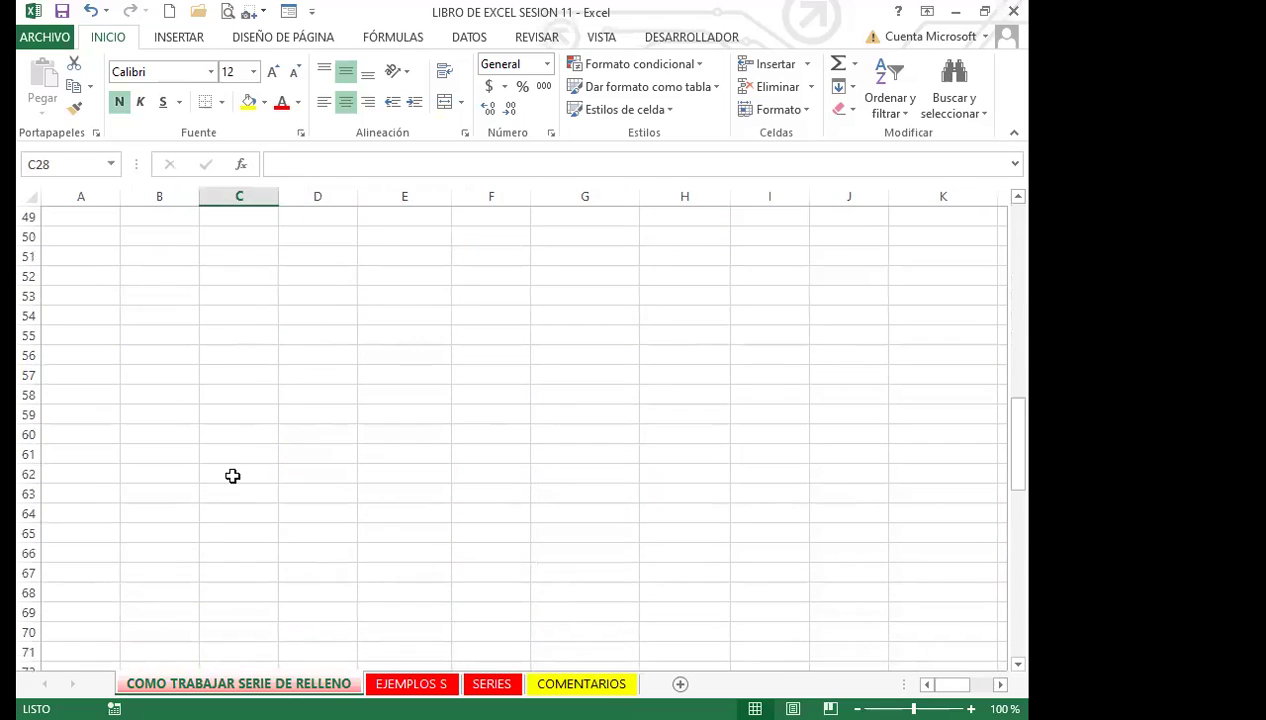
left_click(256, 394)
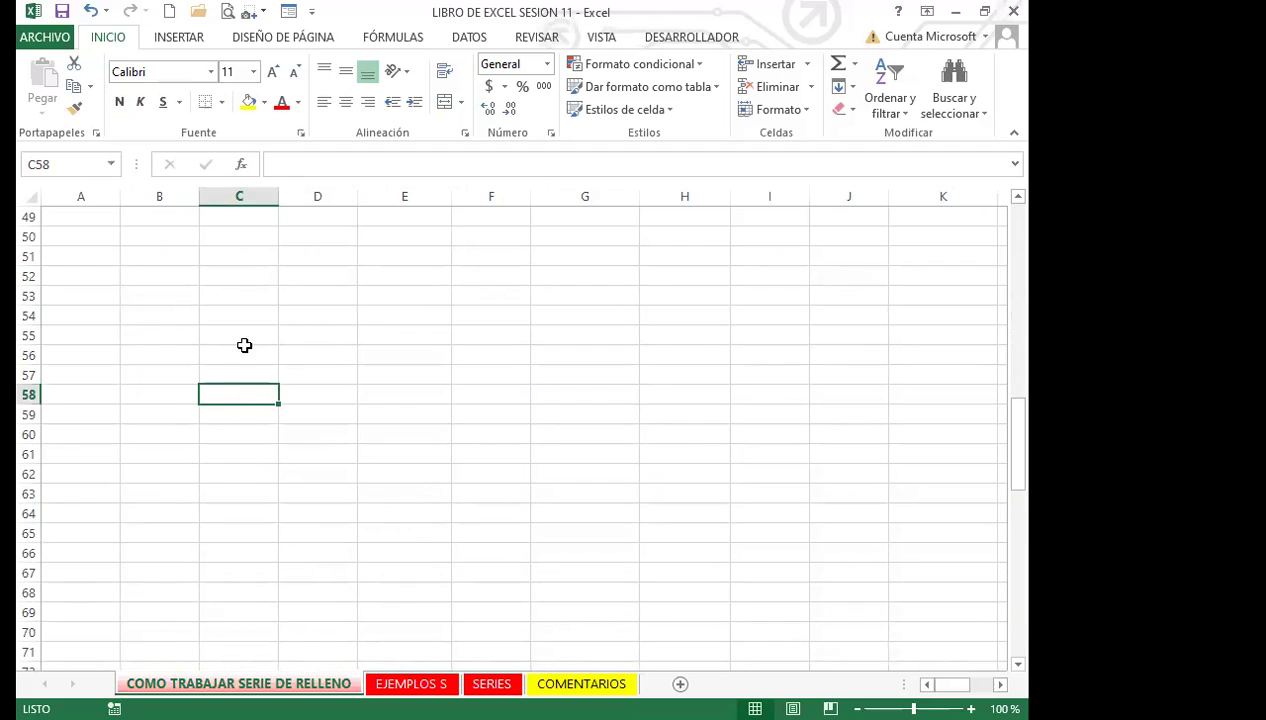
left_click(232, 274)
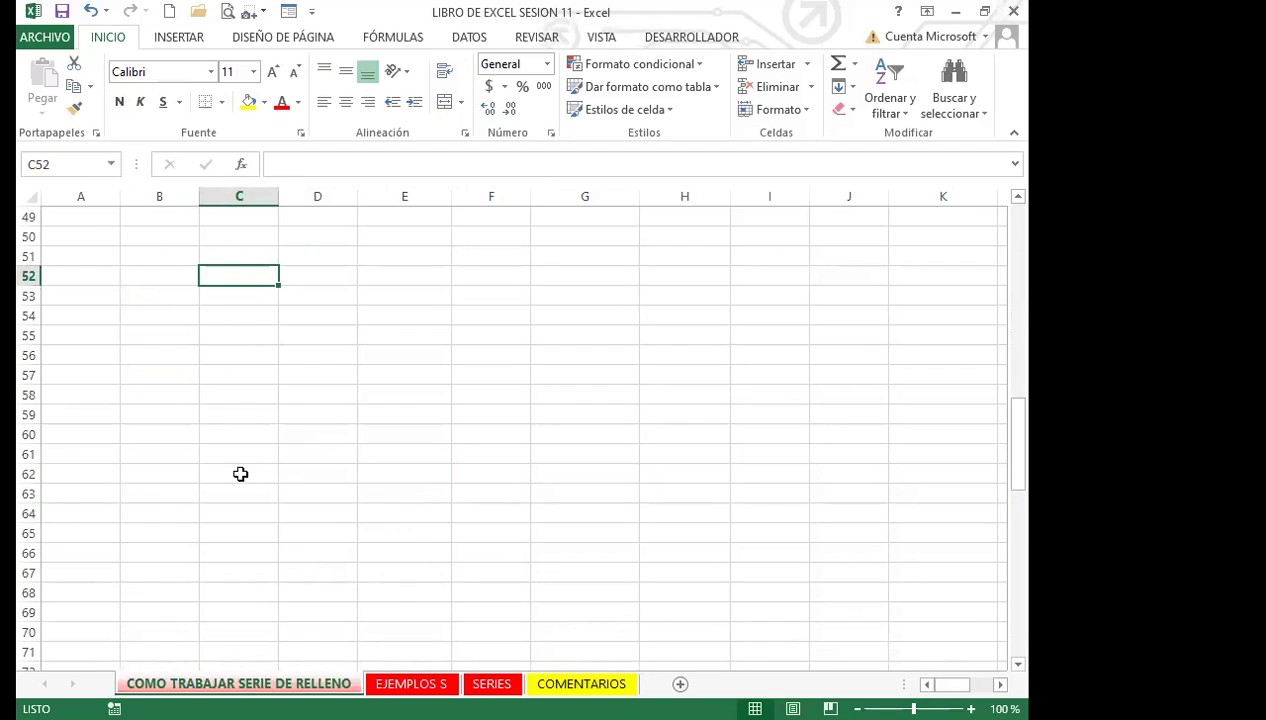
left_click(250, 553)
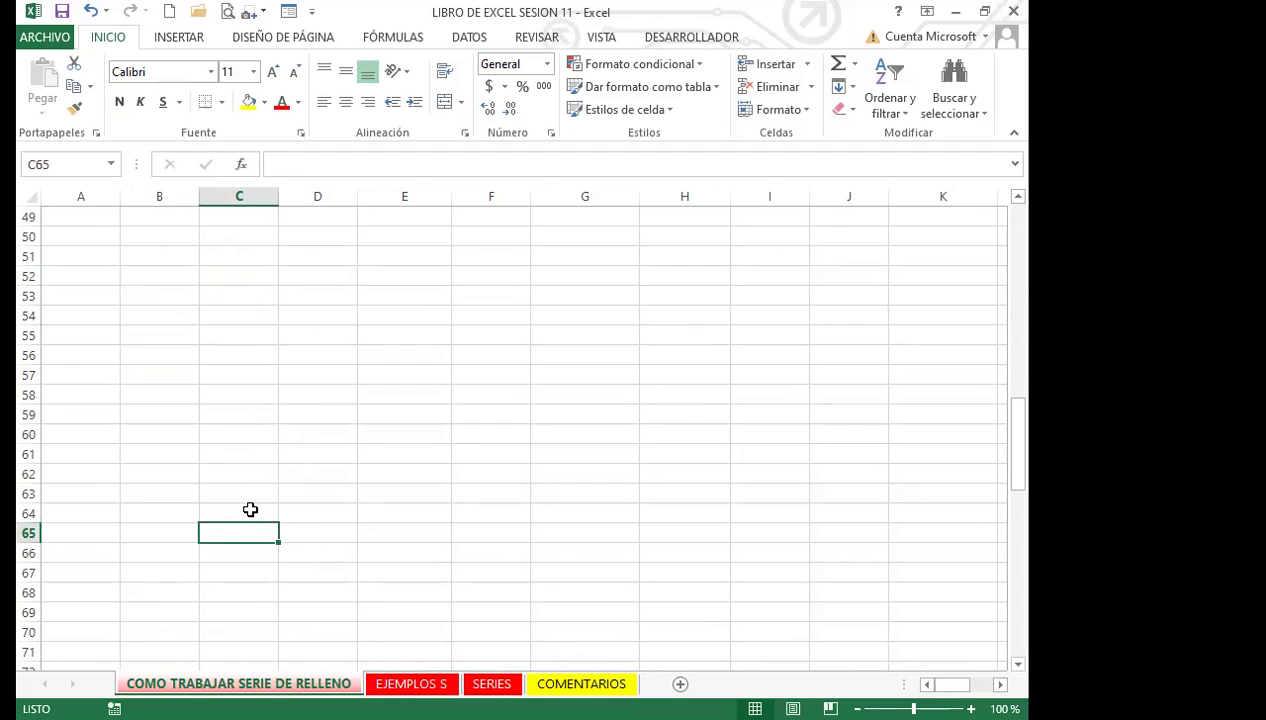
left_click(221, 455)
left_click_drag(219, 258, 220, 578)
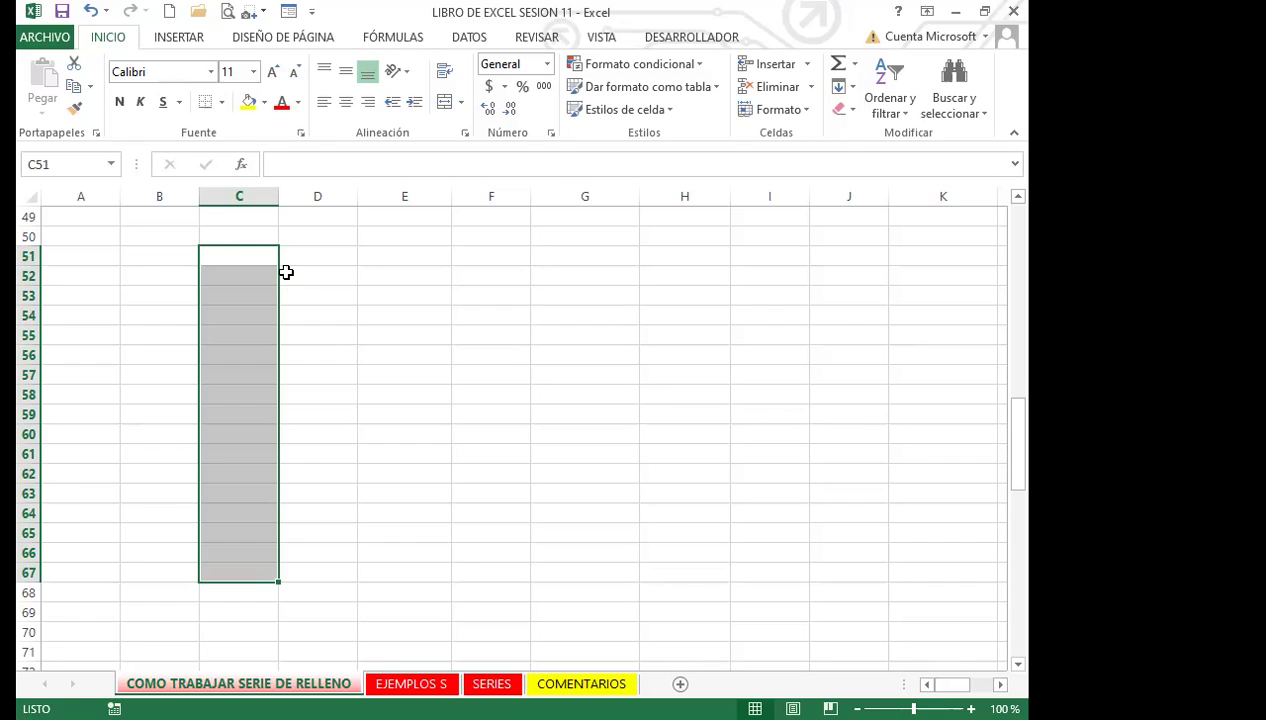
left_click_drag(259, 250, 263, 319)
left_click(252, 497)
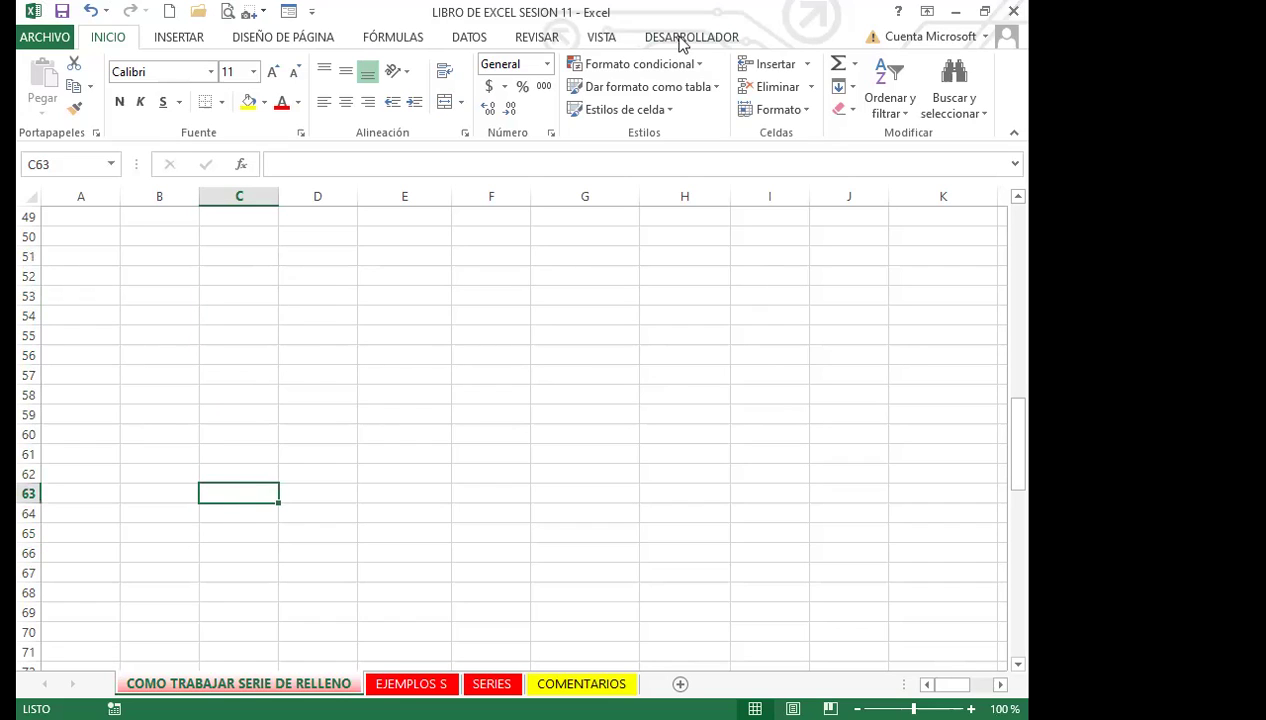
left_click(418, 476)
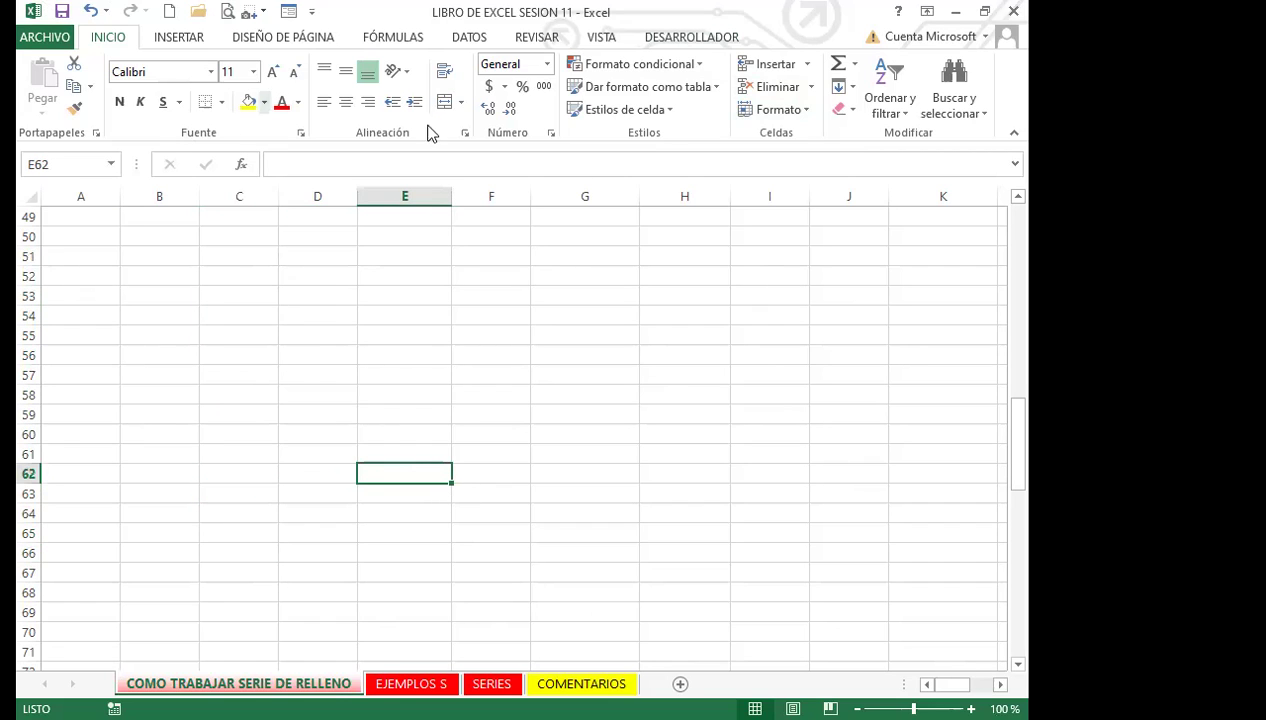
left_click(511, 450)
left_click(557, 376)
Step: Return to the series table and select S2, the empty cell beside the alphabet column
scroll(523, 438, "up", 6)
scroll(535, 446, "up", 10)
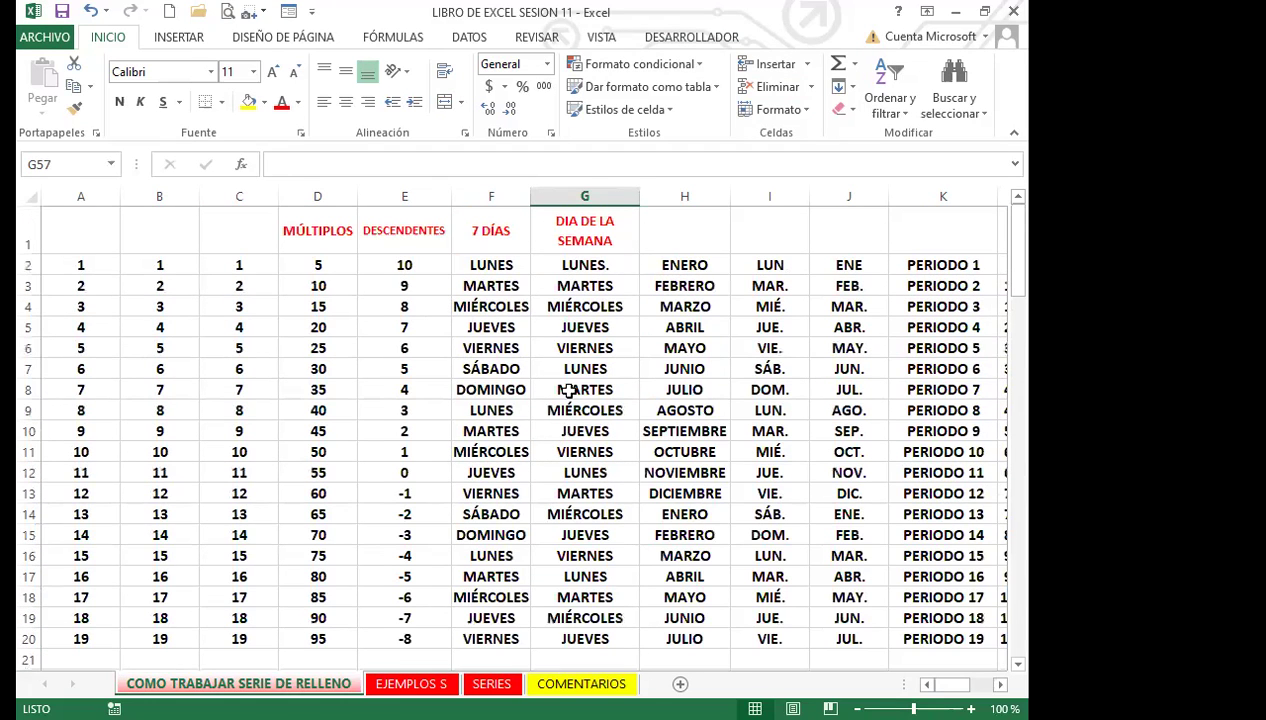
left_click(677, 268)
key("Right")
key("Right")
key("Right")
key("Right")
key("Right")
key("Right")
key("Right")
key("Right")
key("Right")
key("Right")
key("Right")
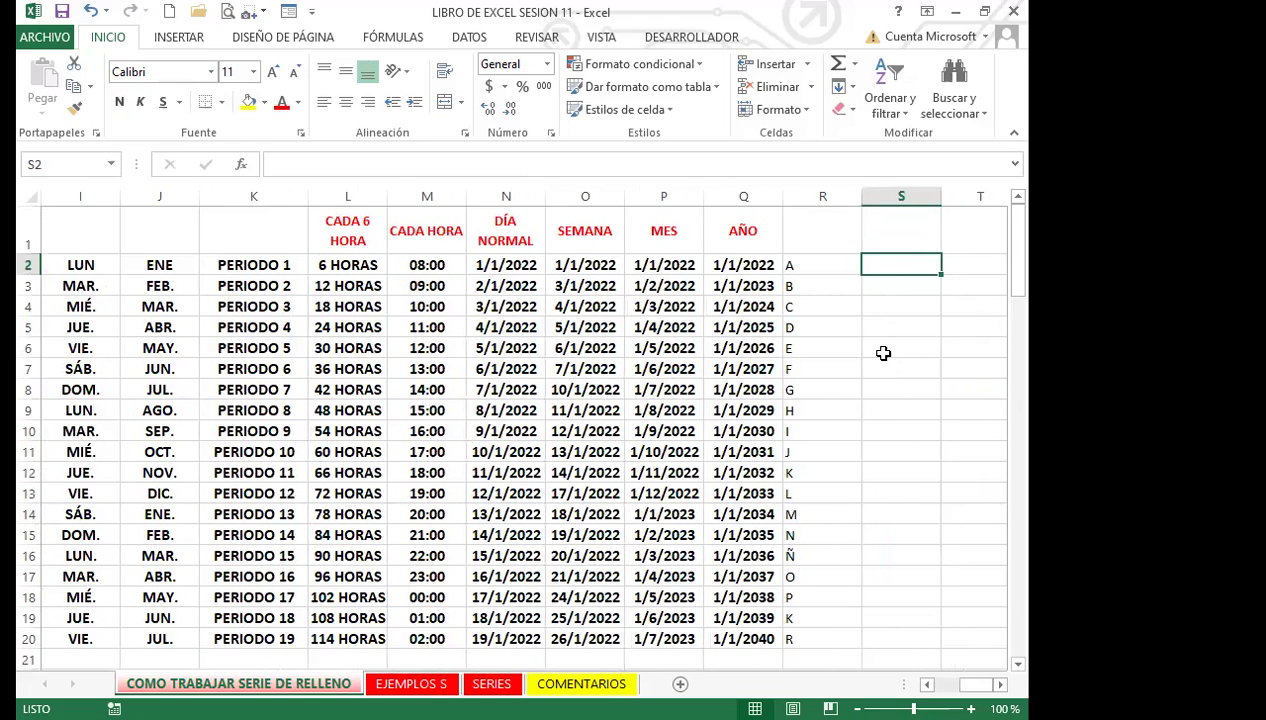
Step: Open the custom lists editor from Excel's advanced options
left_click(311, 11)
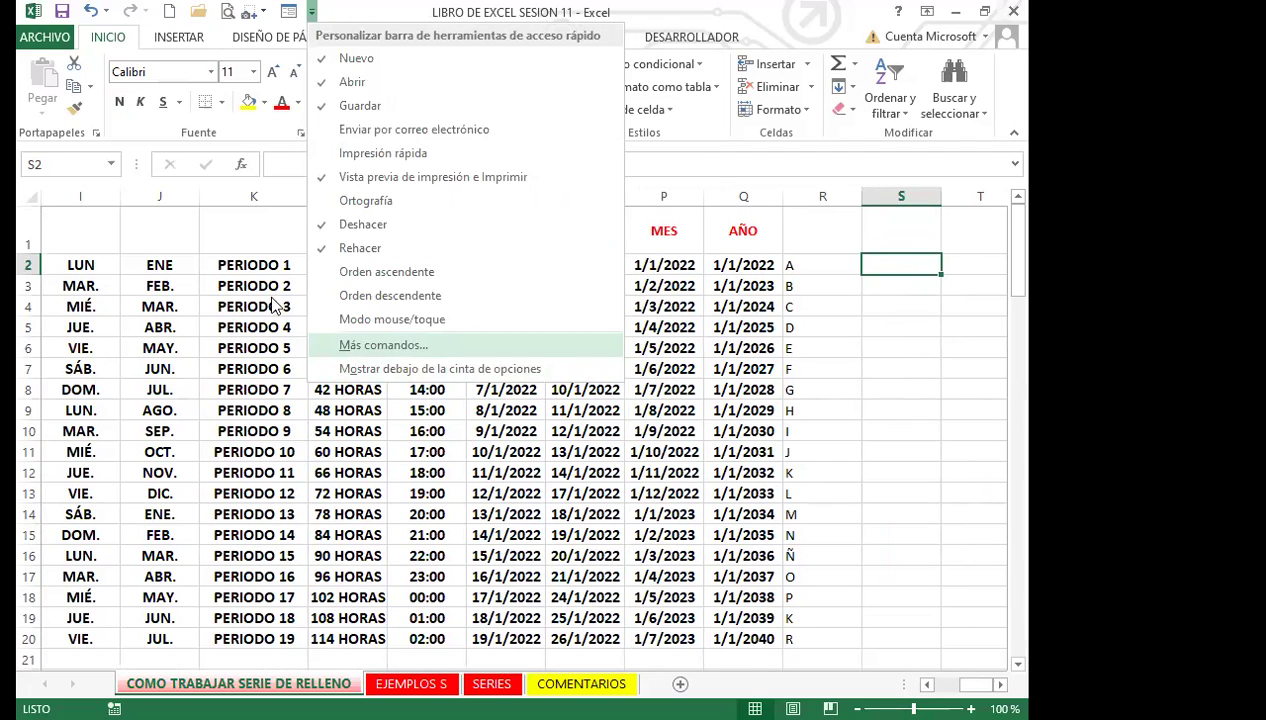
left_click(378, 350)
left_click(102, 186)
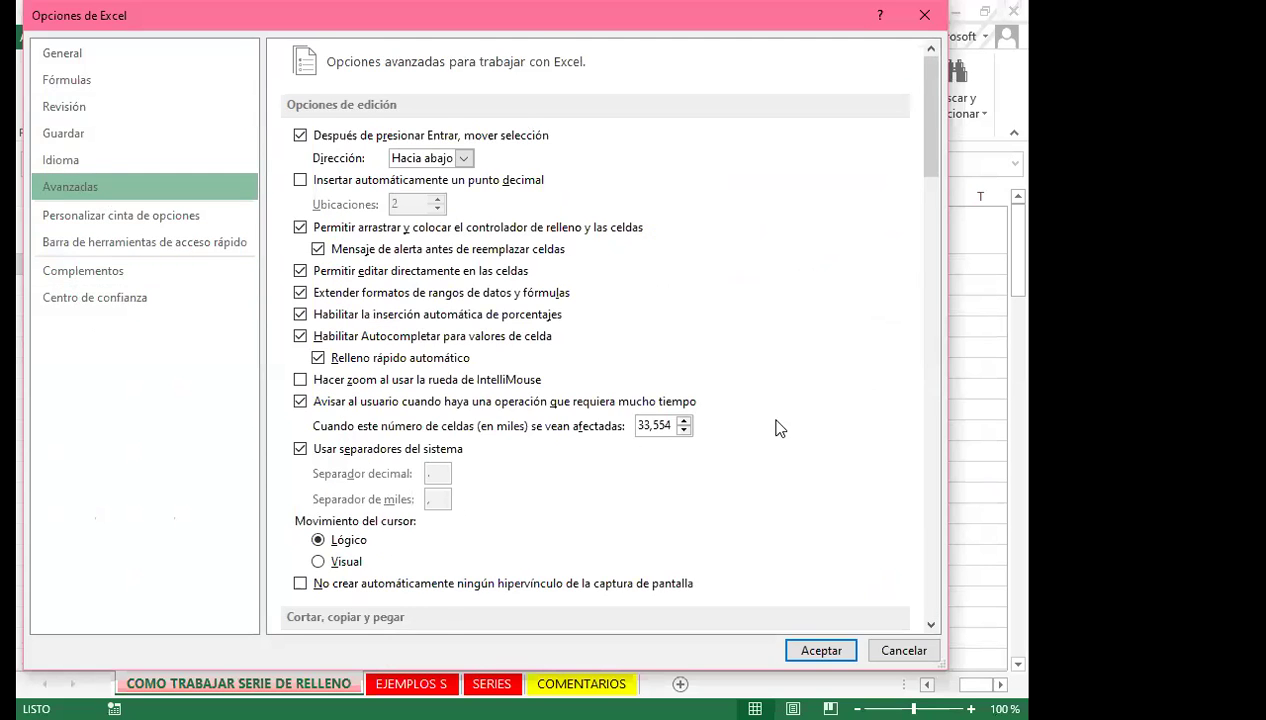
scroll(780, 430, "down", 3)
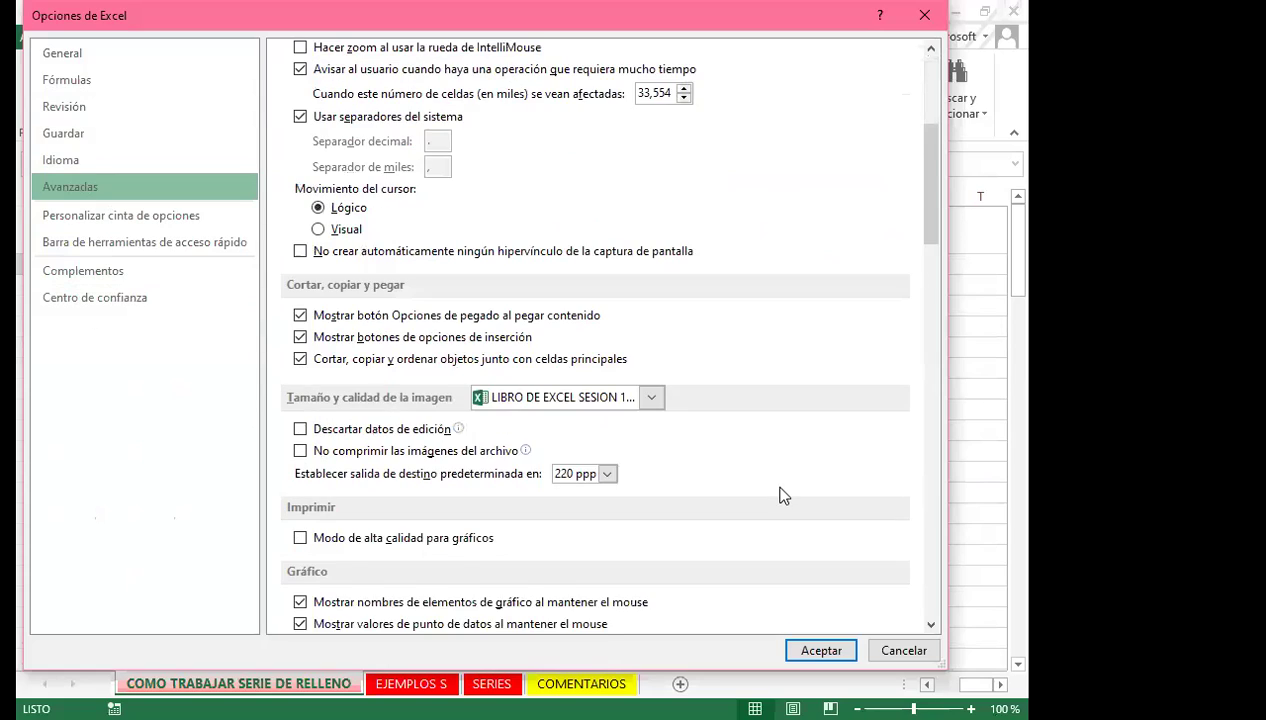
scroll(783, 493, "down", 5)
scroll(783, 495, "down", 10)
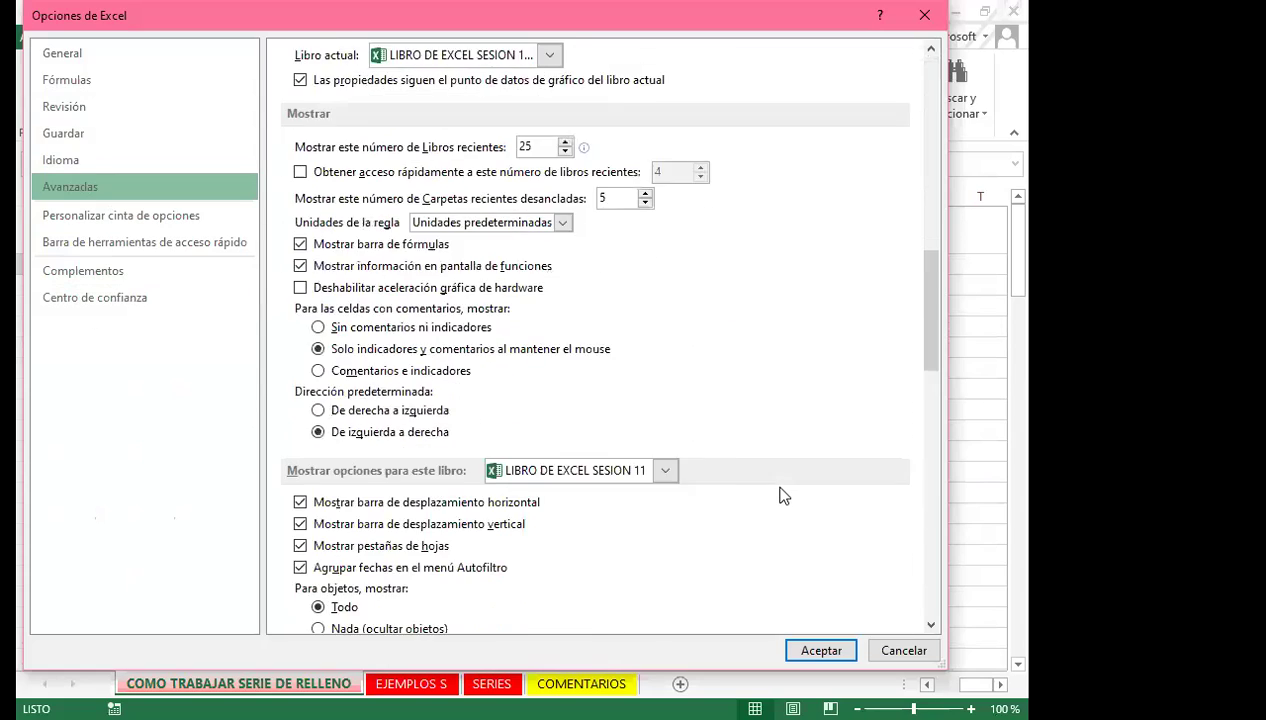
scroll(783, 495, "down", 1)
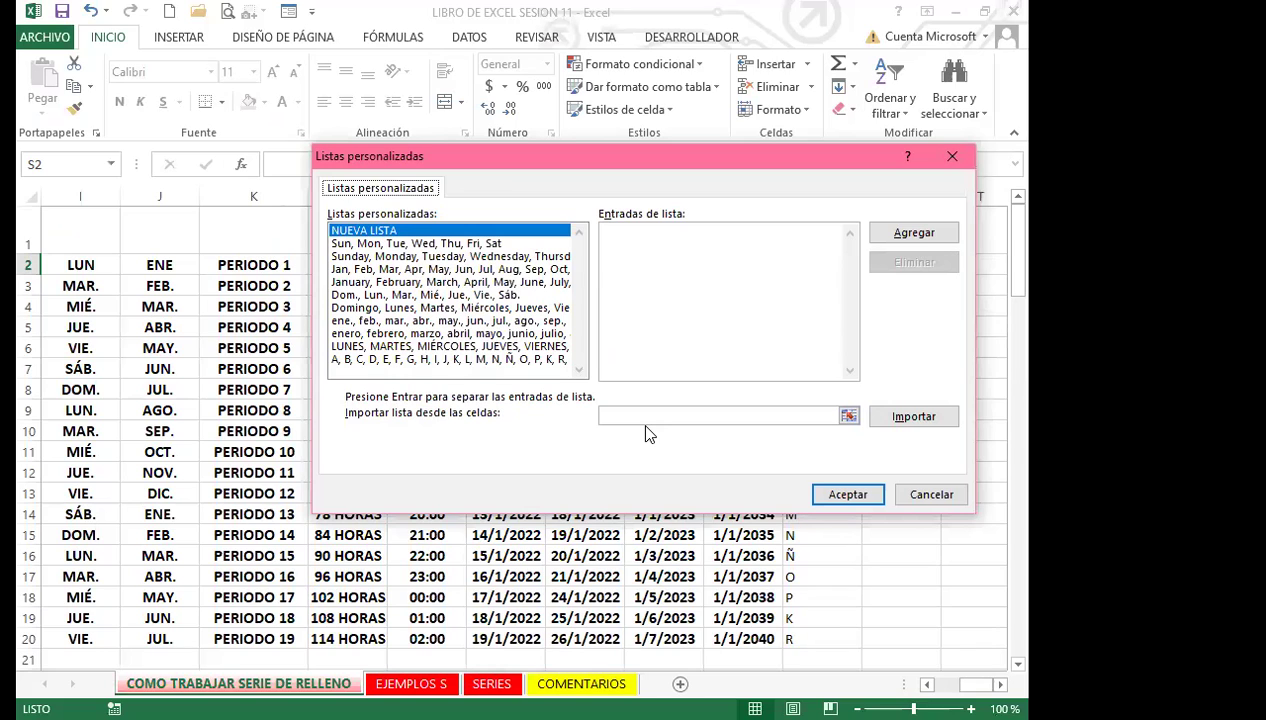
Step: Add a new custom list with the entries NORTE, SUR, ESTE and OESTE, and accept the Excel options
left_click(628, 232)
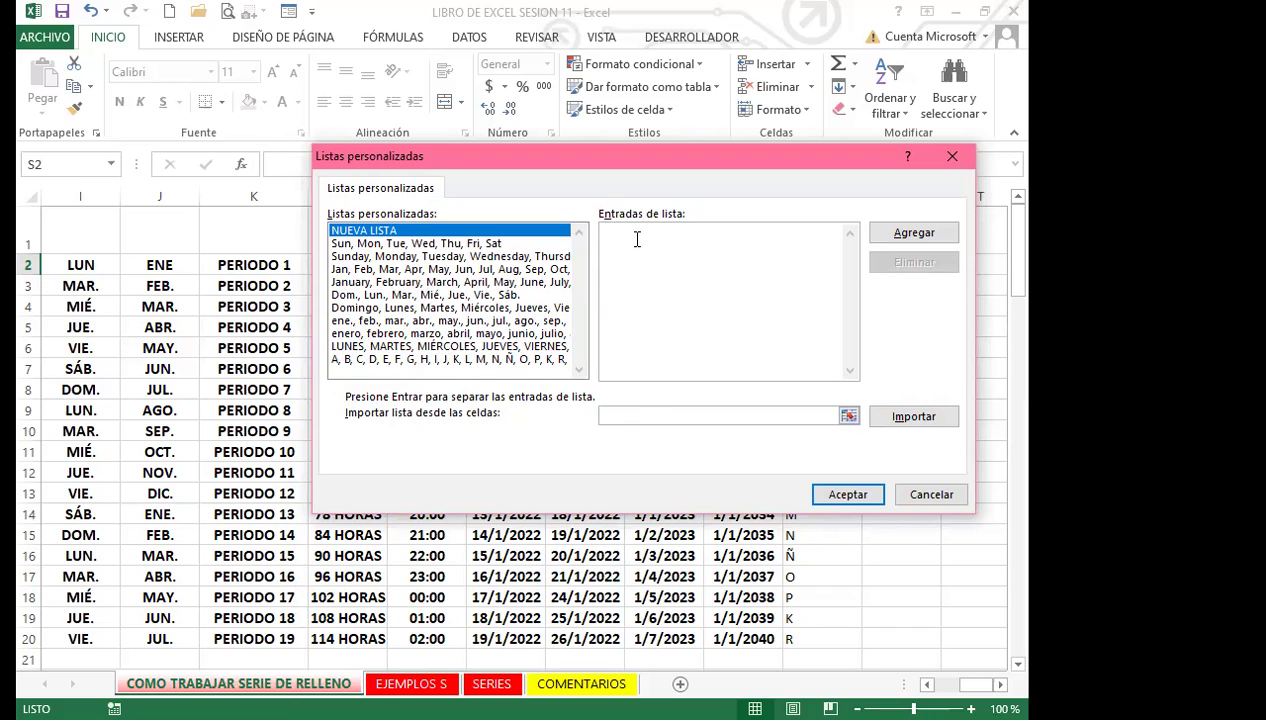
type("NORTE")
key("Return")
type("SUR")
key("Return")
type("ESTE")
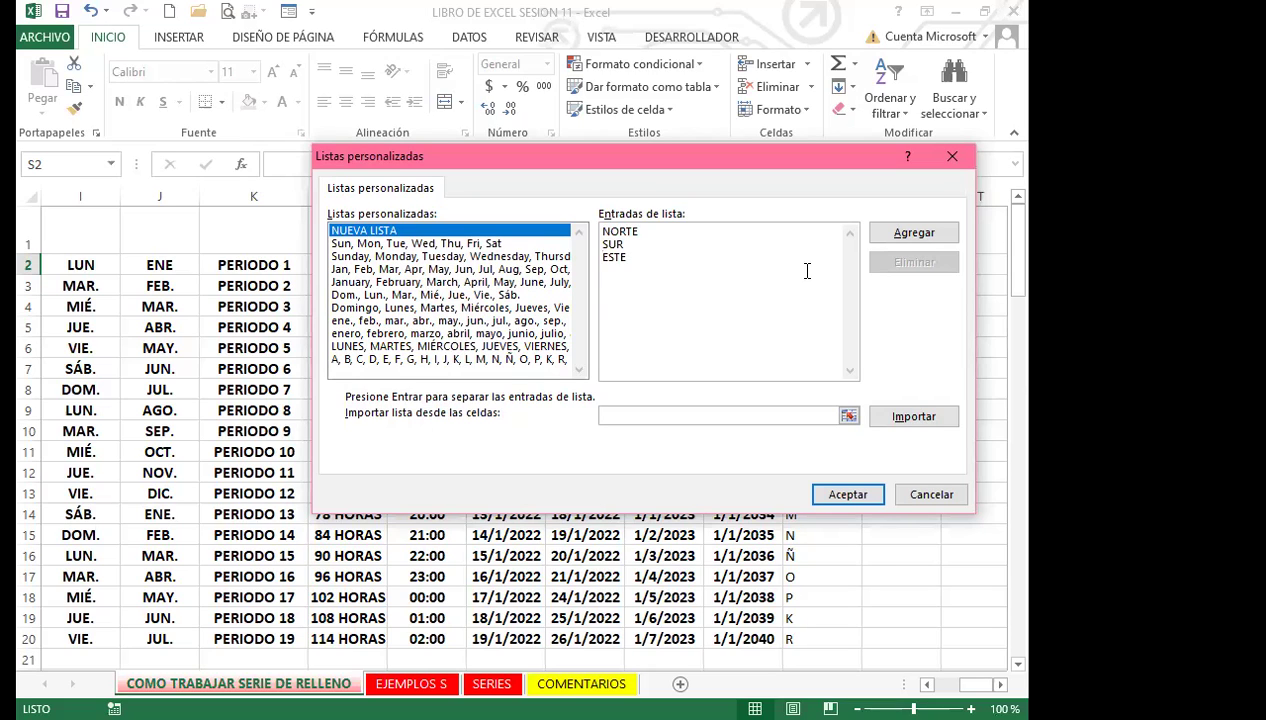
key("Return")
type("OESTE")
left_click(925, 240)
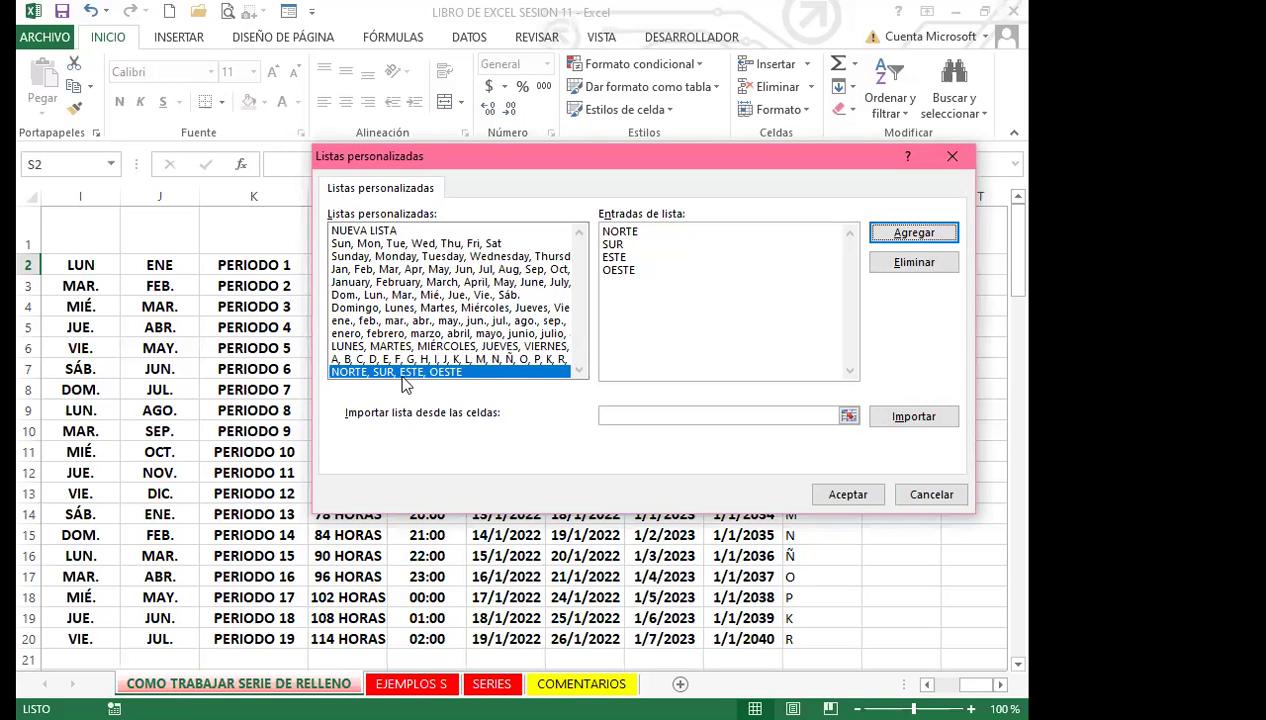
left_click(848, 498)
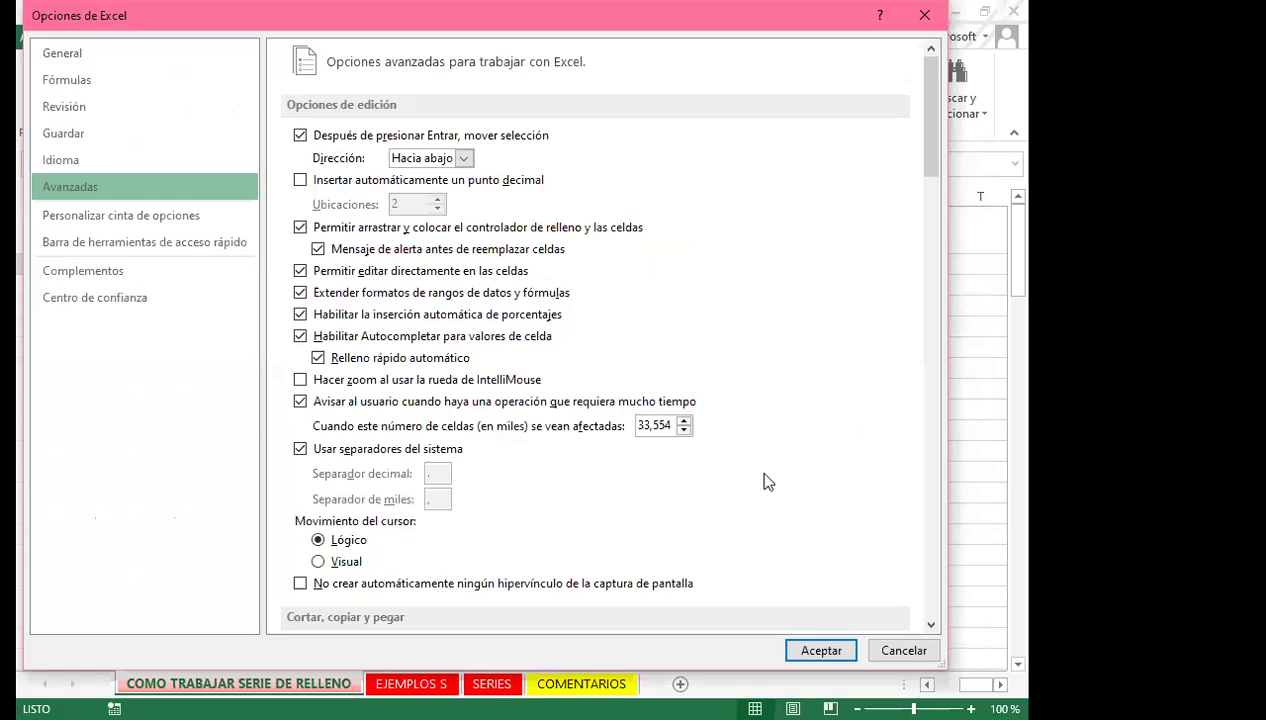
left_click(815, 650)
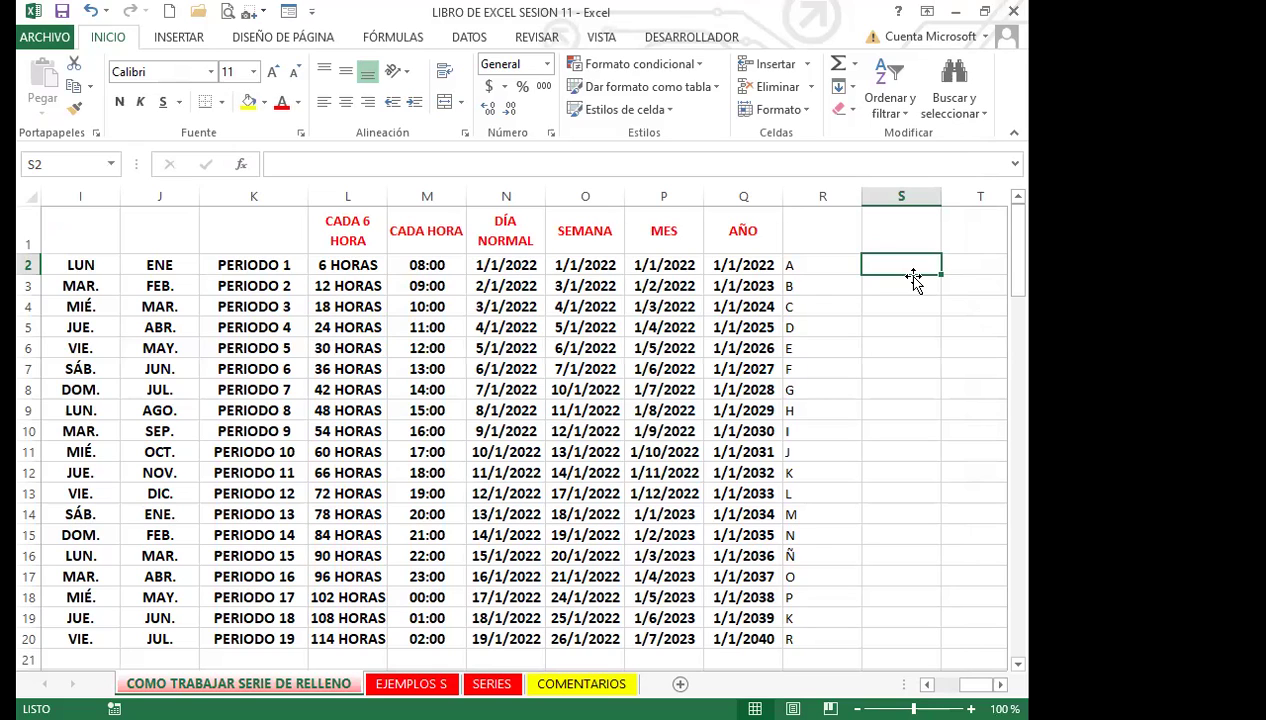
Step: Enter OESTE in S2 and AutoFill the cardinal-point series down to S20
type("OESTE")
key("Return")
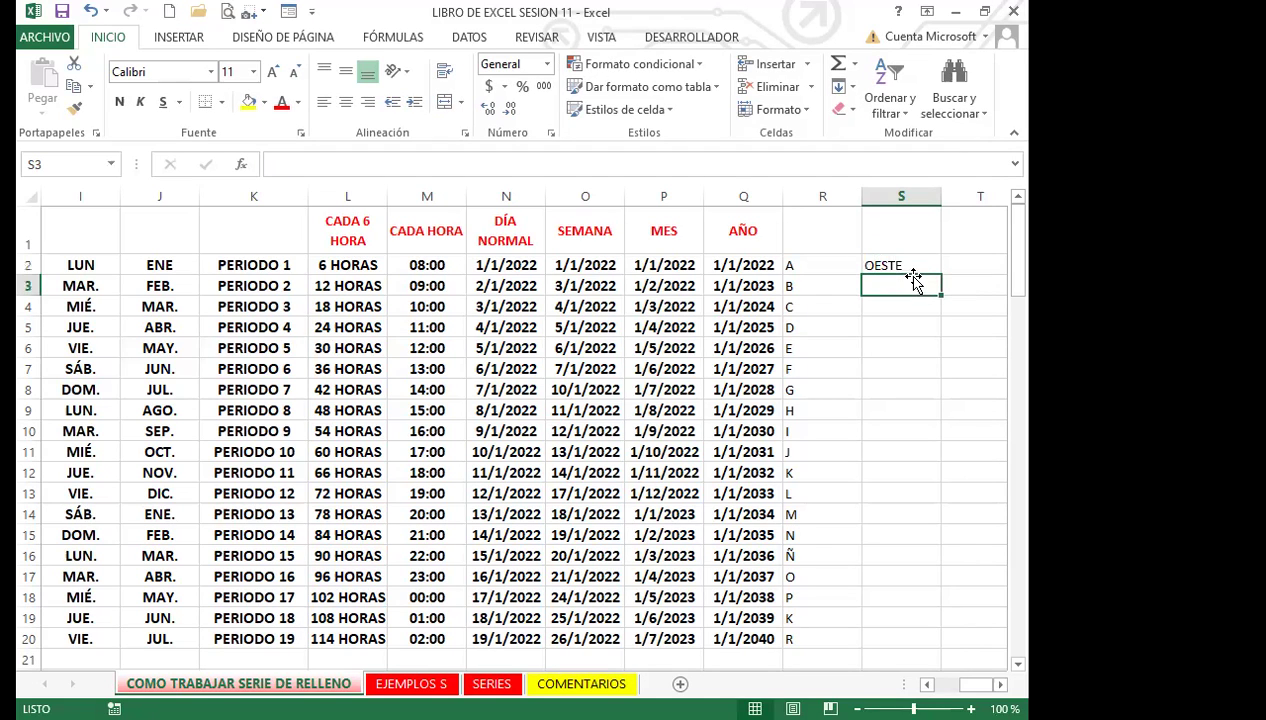
left_click(915, 265)
double_click(941, 276)
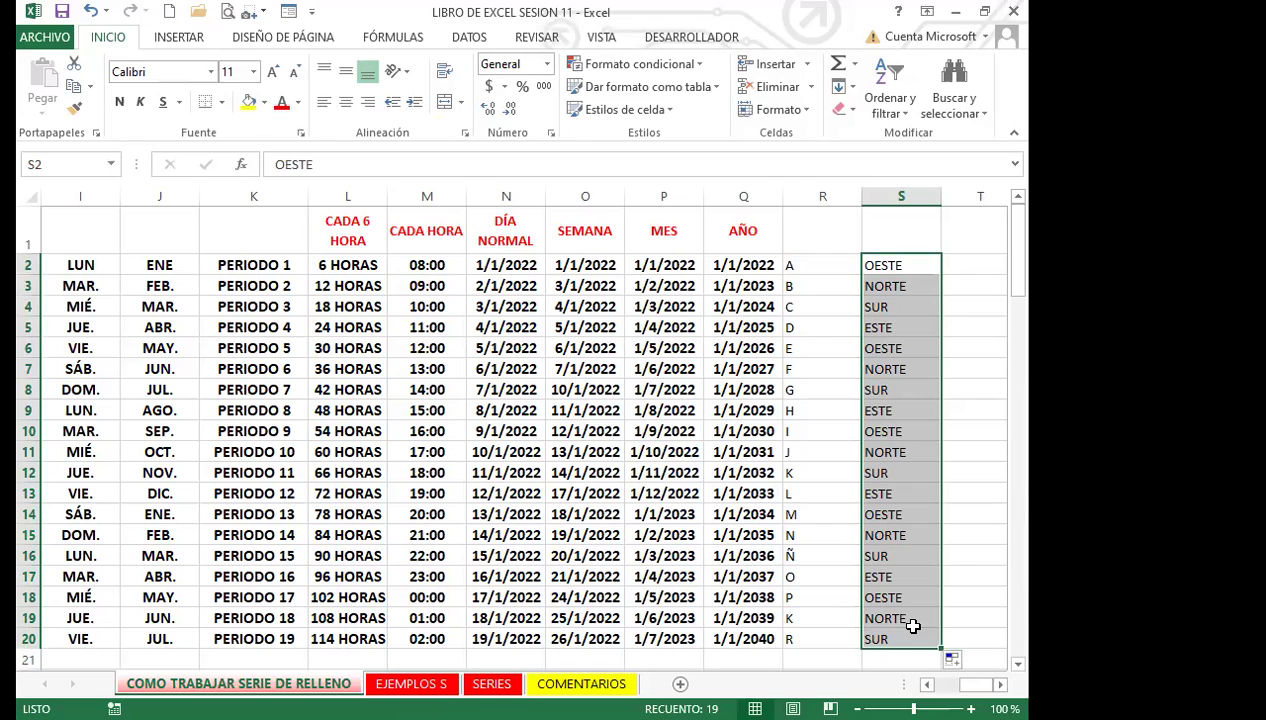
Step: Copy the formatting of the date columns onto the alphabet and cardinal-point series in R2:S20
left_click(489, 264)
left_click(74, 108)
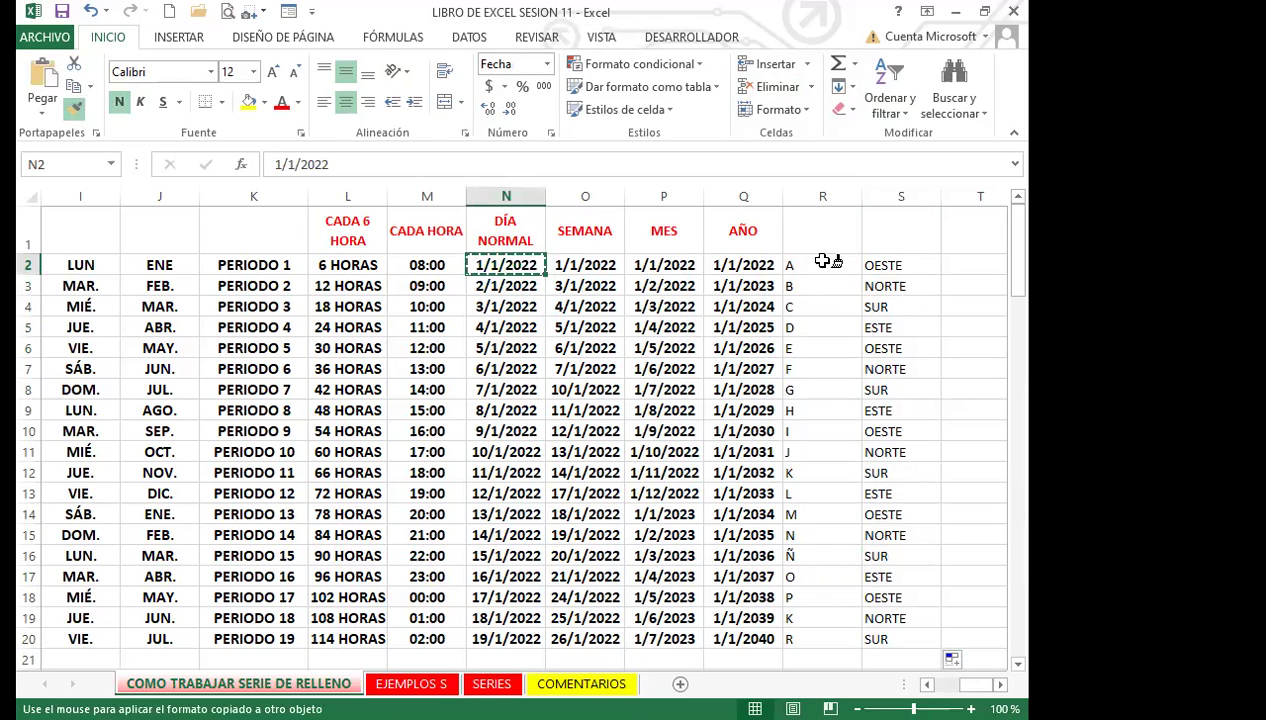
left_click_drag(875, 470, 817, 268)
left_click(590, 266)
left_click(74, 108)
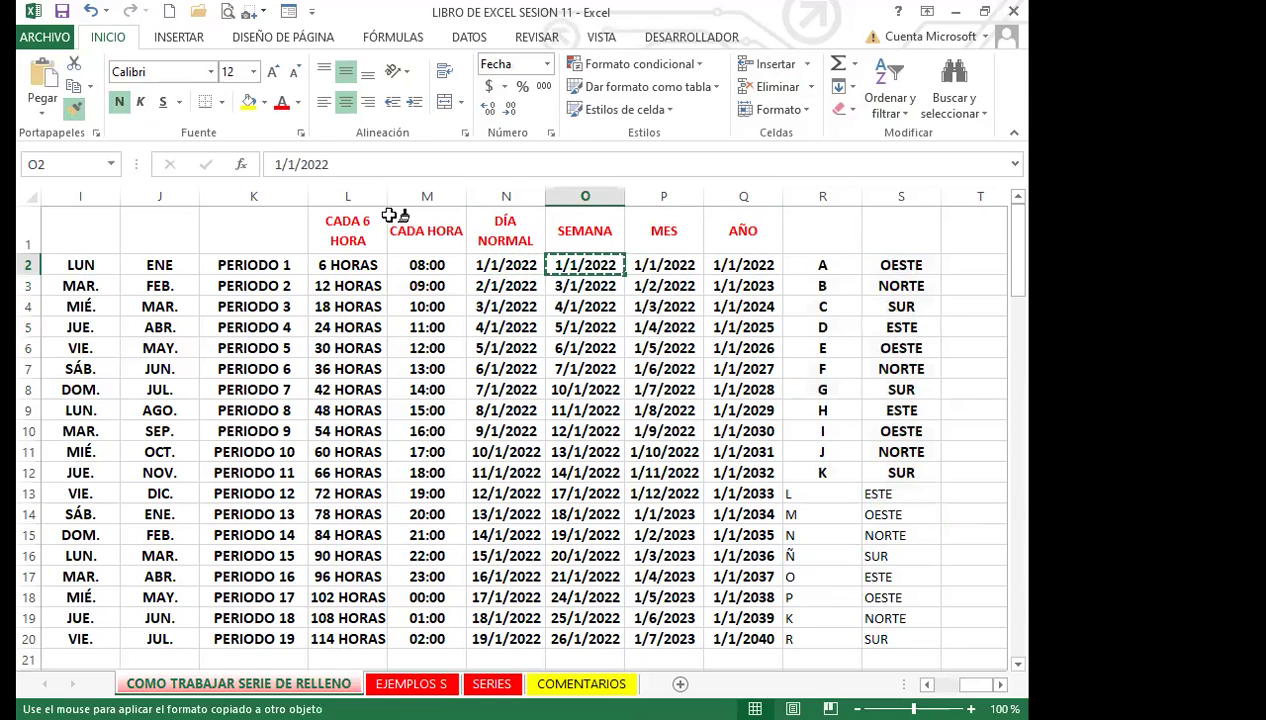
mouse_move(798, 263)
left_mouse_down()
mouse_move(868, 599)
mouse_move(893, 636)
left_mouse_up()
left_click(863, 486)
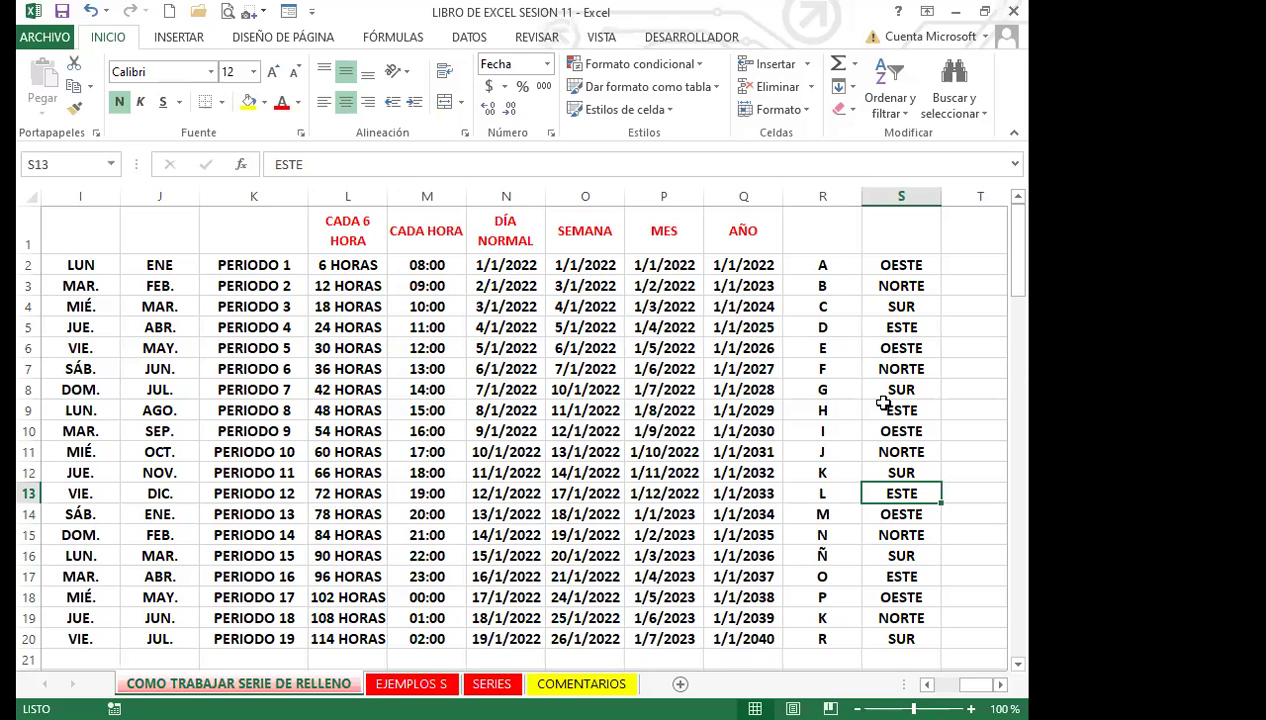
Step: Reopen the custom lists editor from the advanced options
left_click(312, 11)
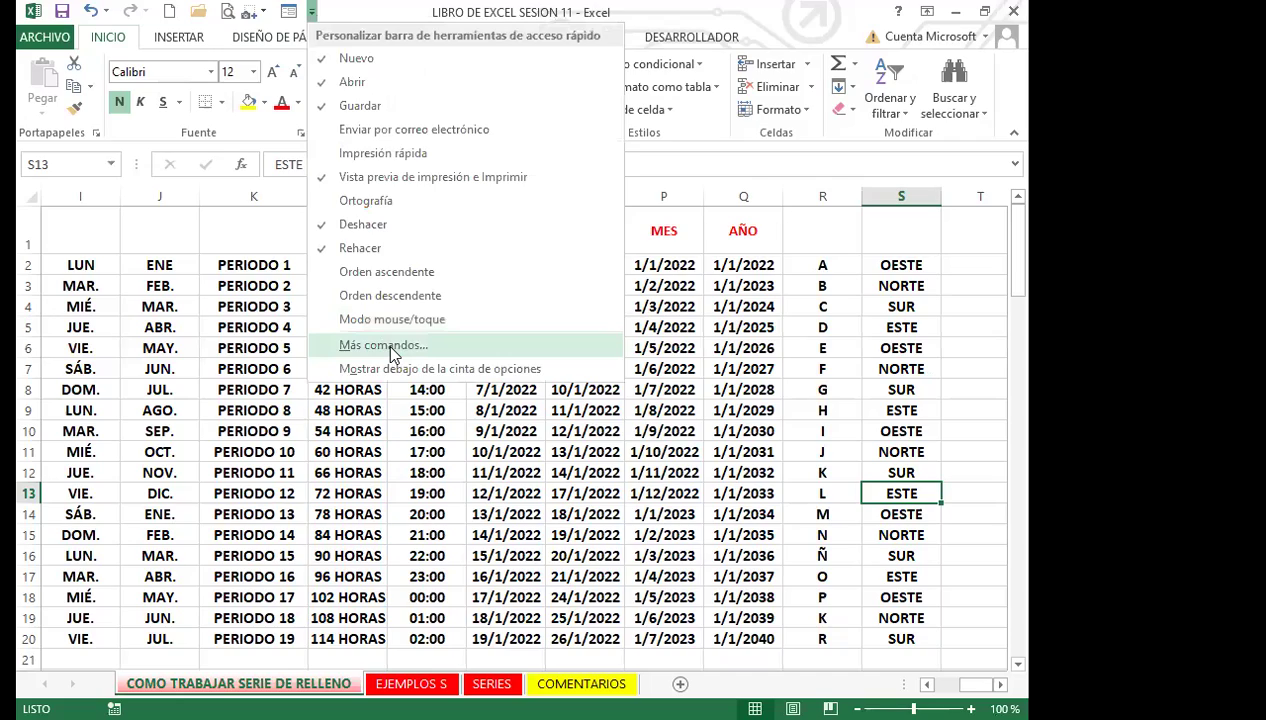
left_click(390, 345)
left_click(84, 184)
scroll(779, 466, "down", 3)
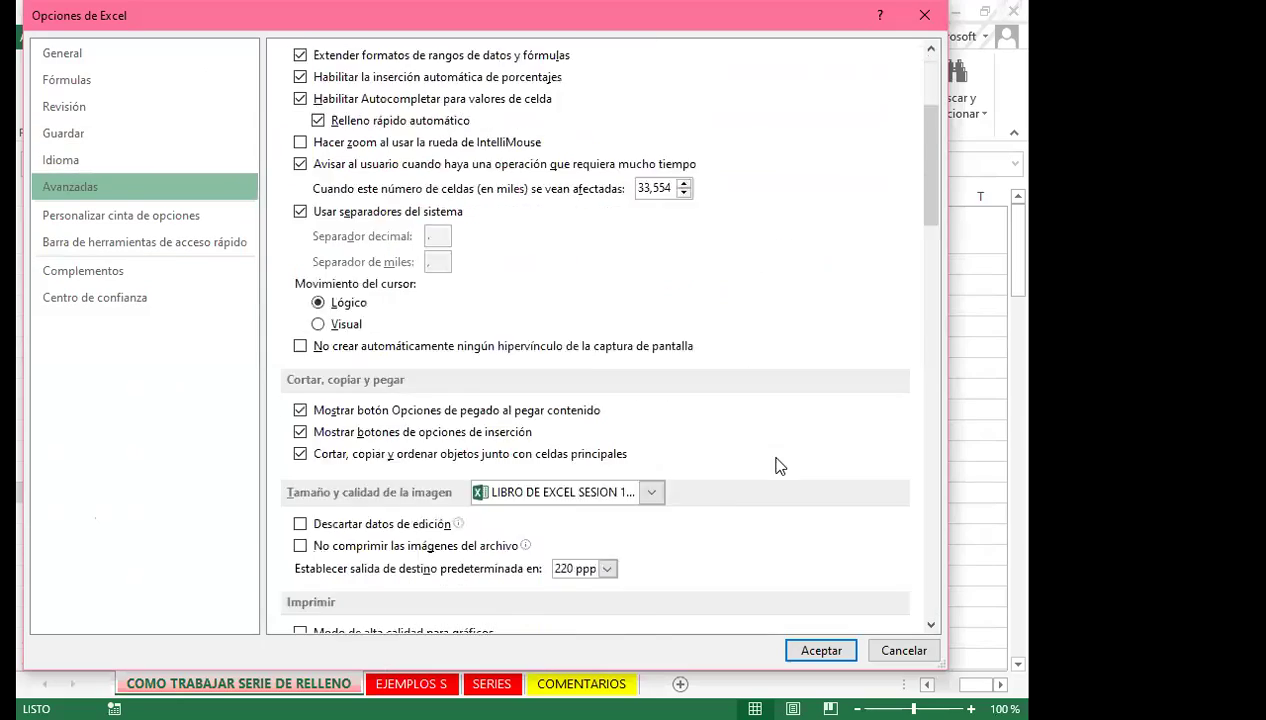
scroll(779, 466, "down", 15)
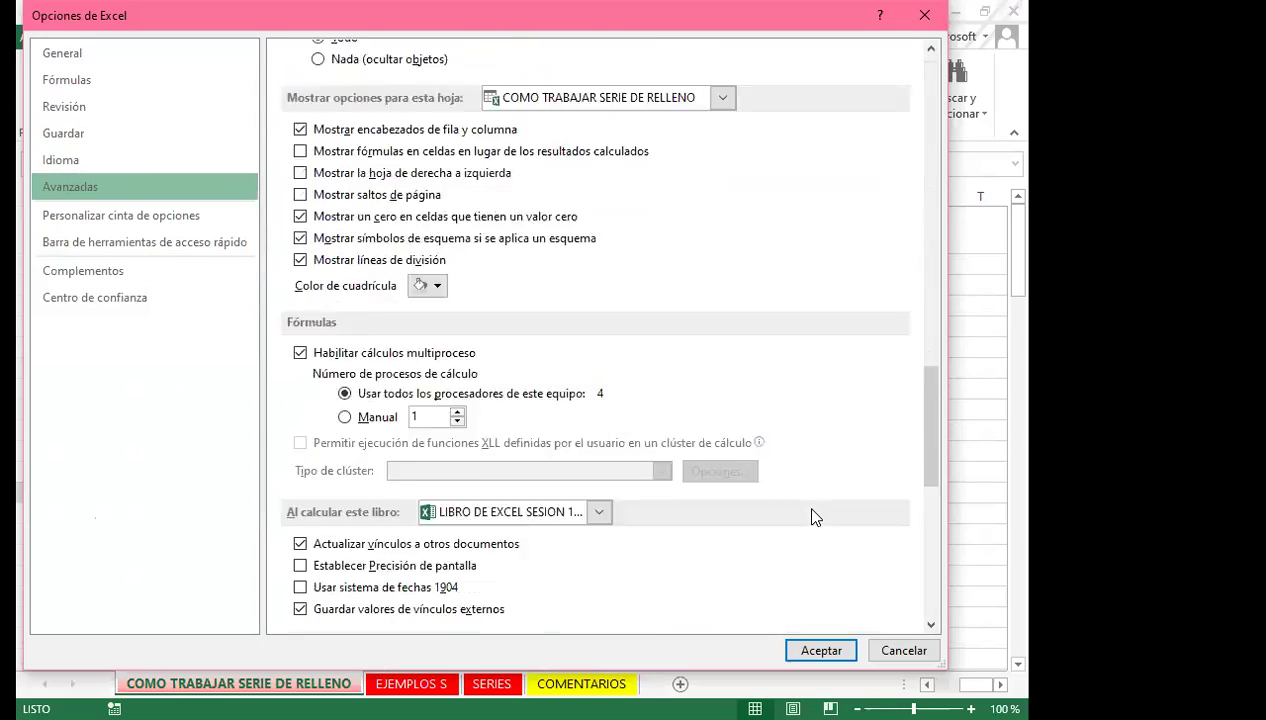
scroll(812, 517, "down", 5)
left_click(790, 532)
Step: Delete the custom list NORTE, SUR, ESTE, OESTE permanently and accept the Excel options
left_click(368, 371)
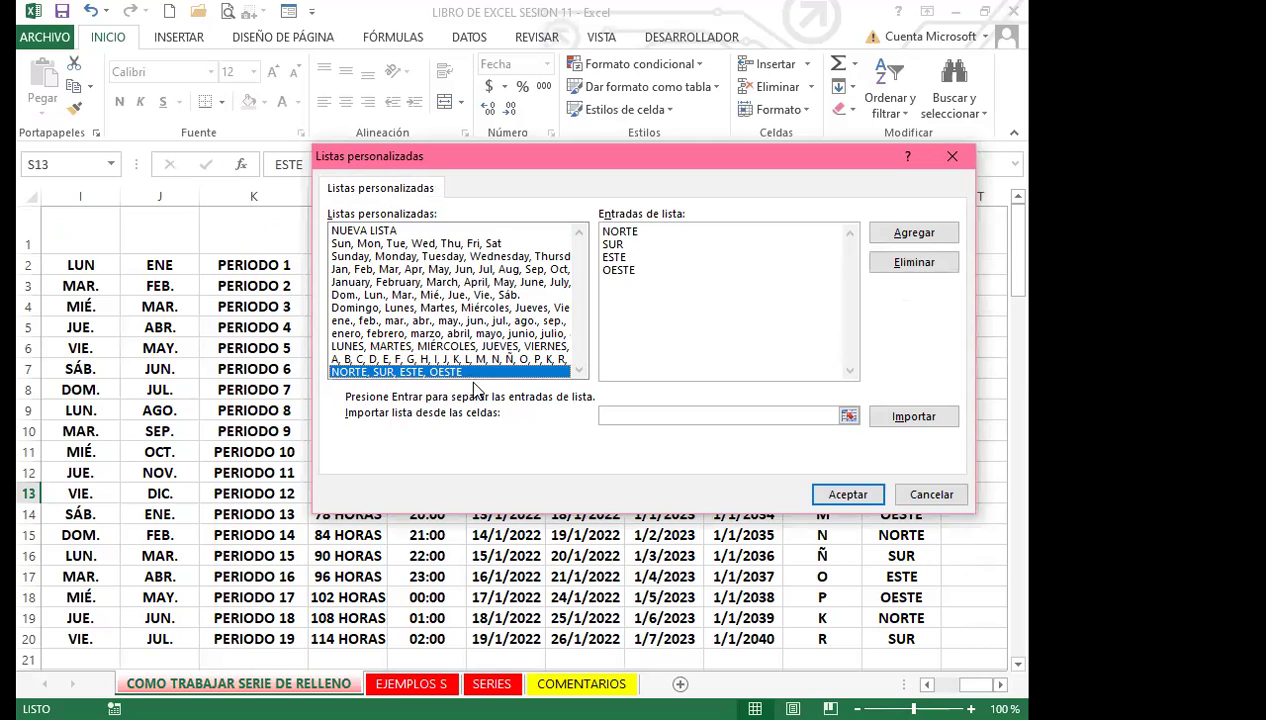
left_click(918, 264)
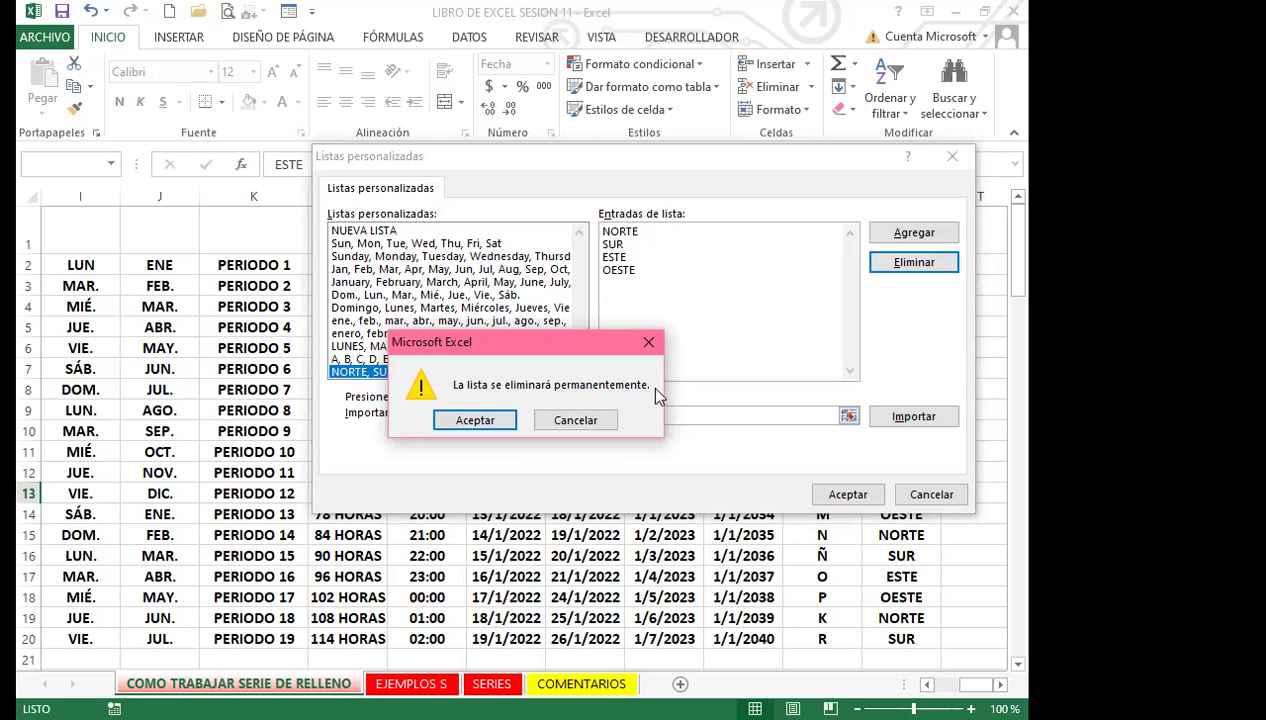
left_click(474, 420)
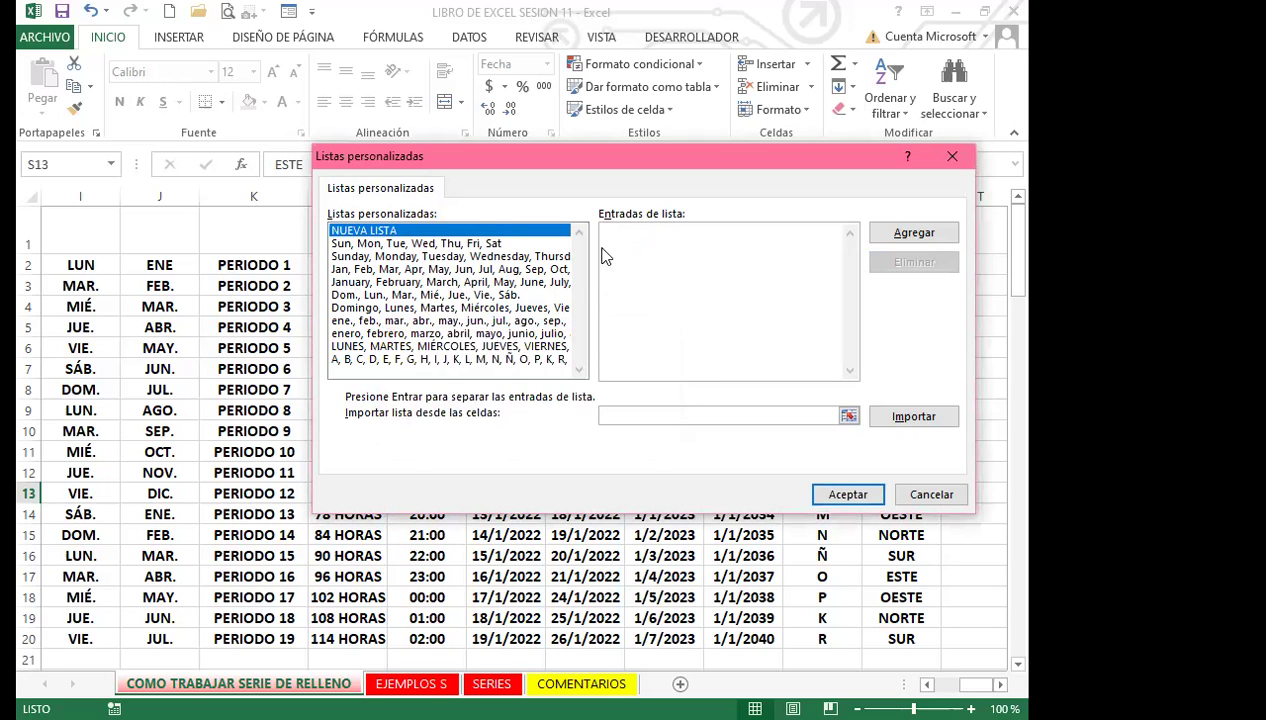
left_click(847, 494)
left_click(820, 648)
Step: Enter NORTE in T2 and AutoFill it down to T7 to test filling without the custom list
type("NORTE")
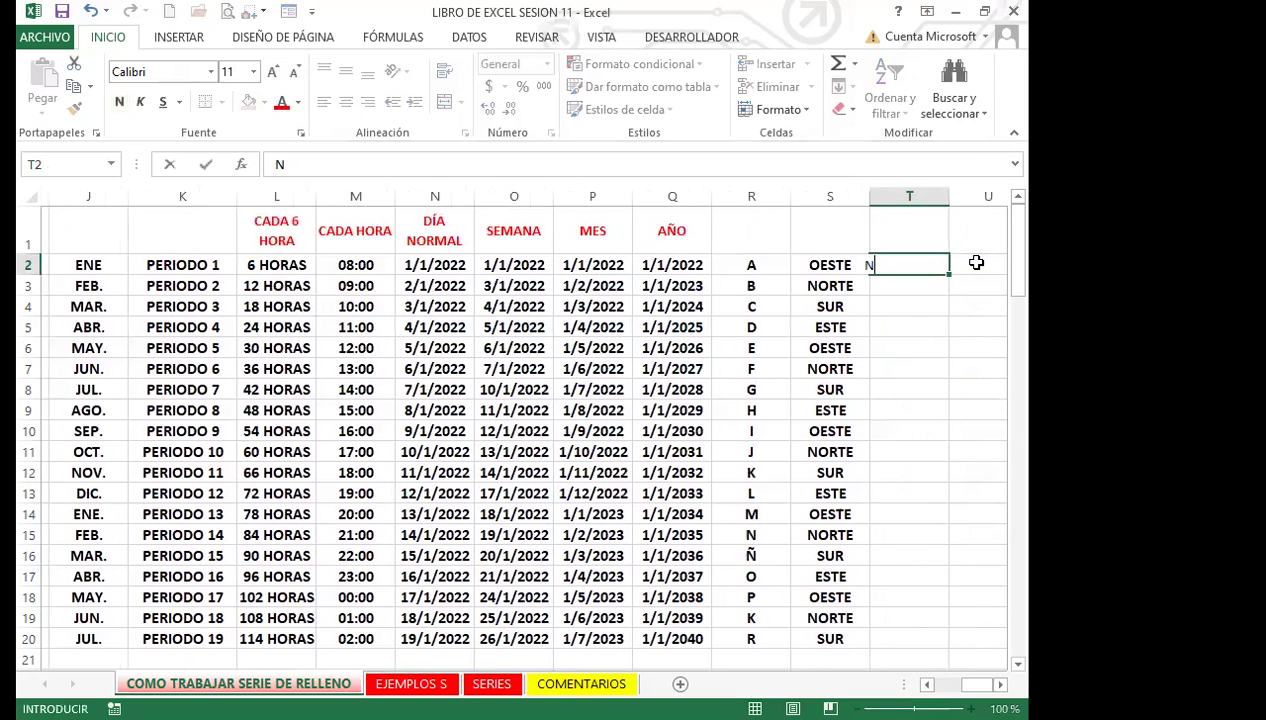
key("Return")
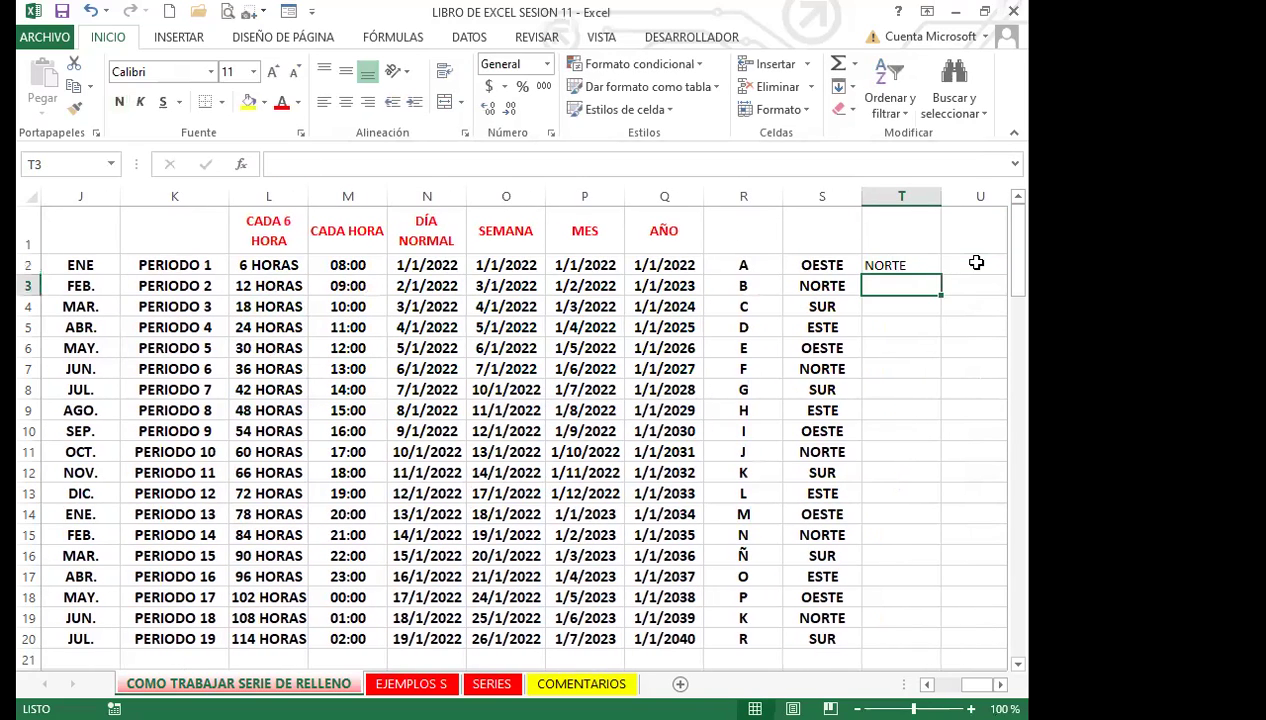
left_click(906, 266)
left_click_drag(940, 276, 936, 368)
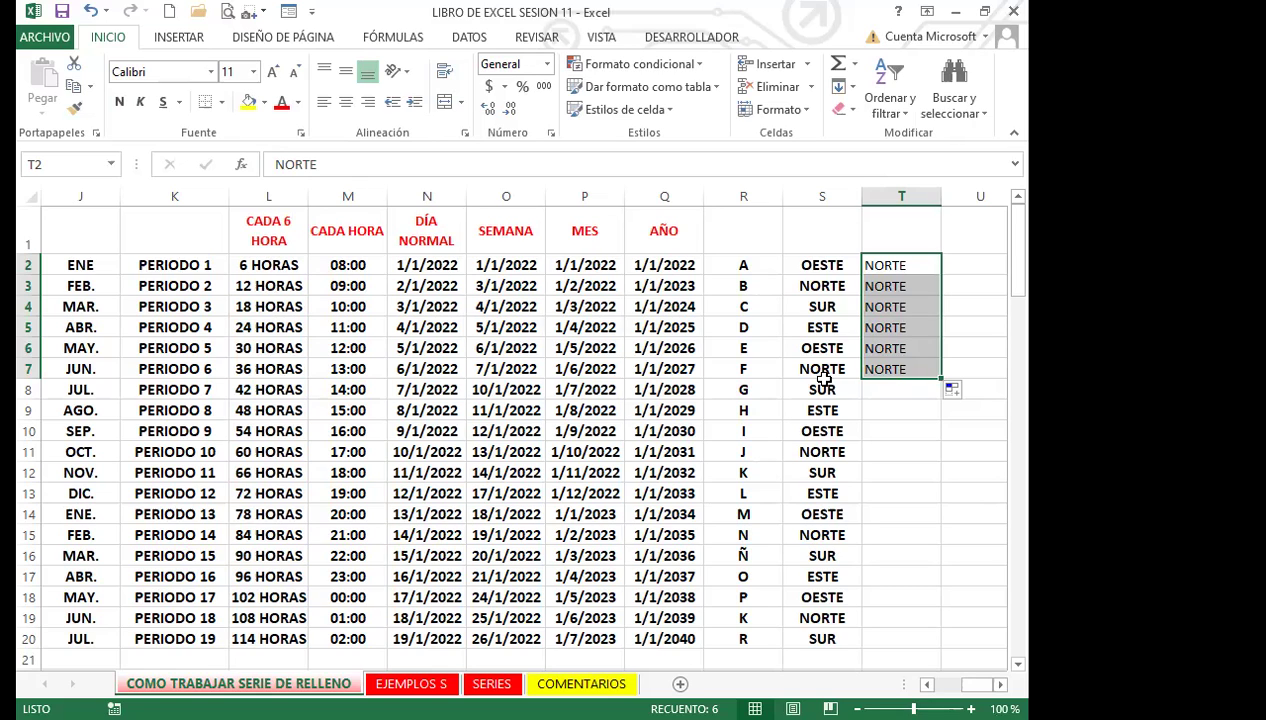
Step: Return to the first number column and select the range A2:A40
left_click(207, 448)
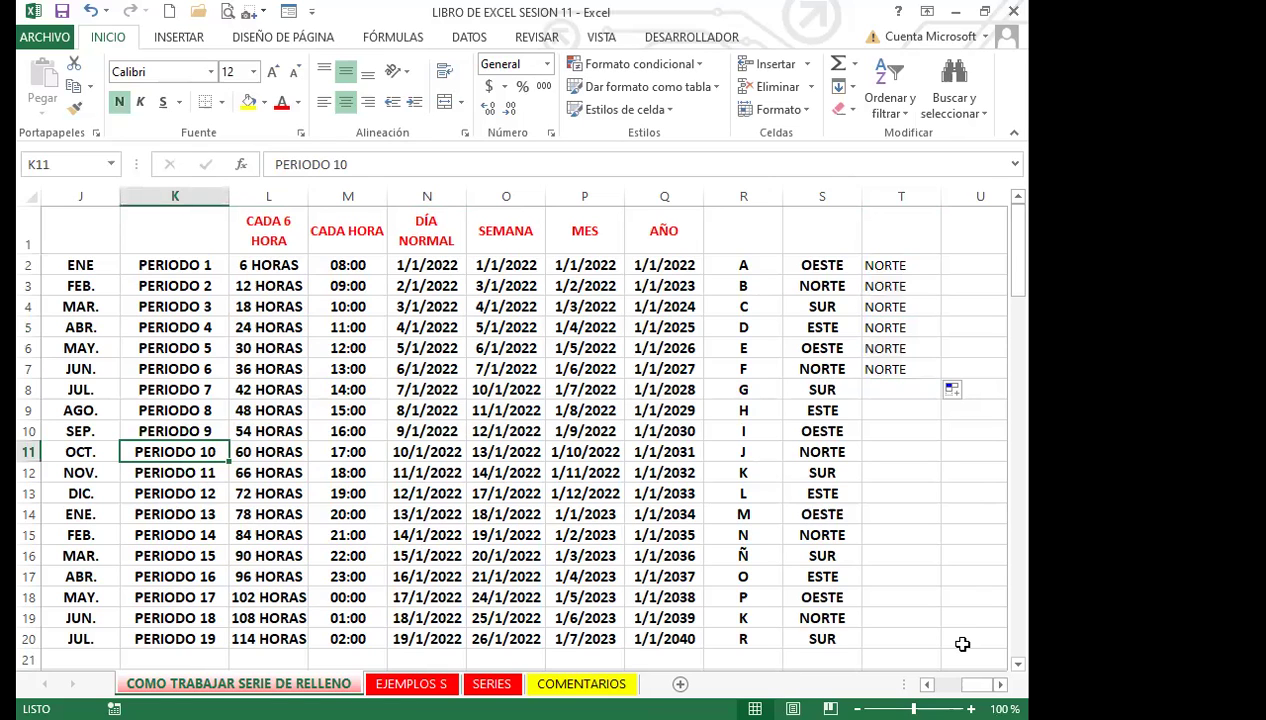
left_click(107, 427)
key("Home")
left_click(87, 262)
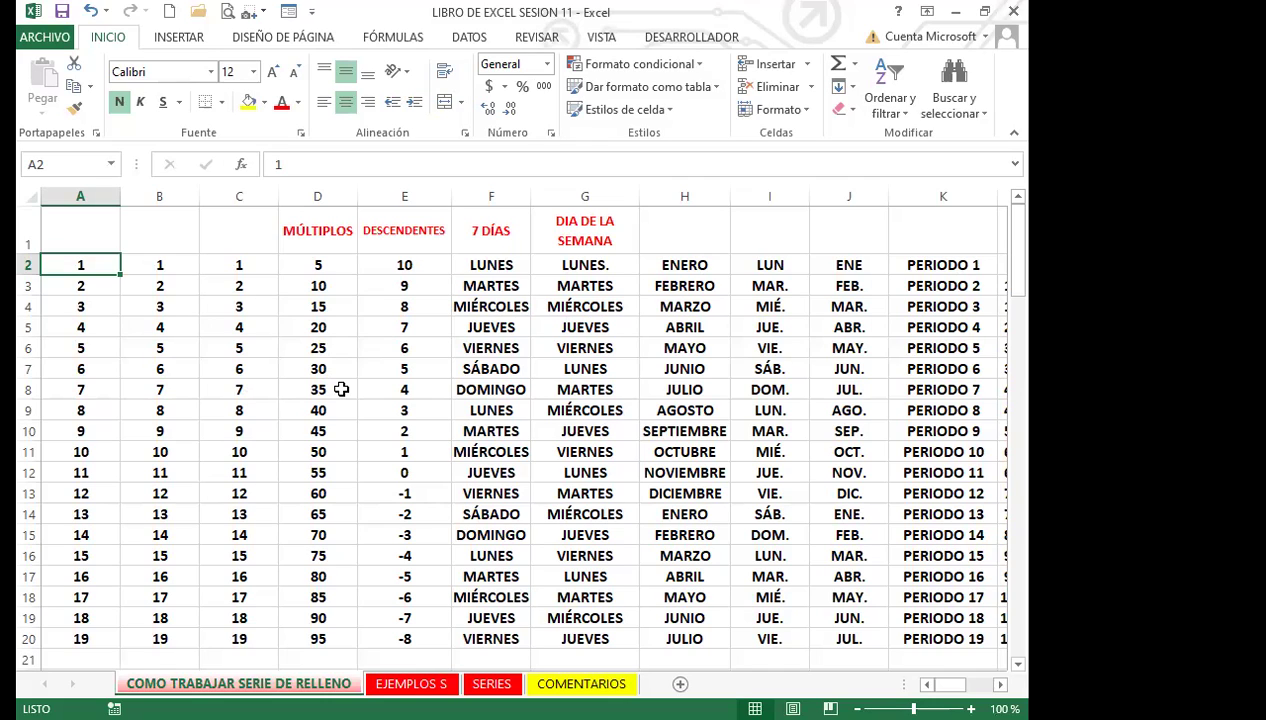
key("shift+Down")
key("shift+Down")
key("shift+Down")
key("shift+Down")
key("shift+Down")
key("shift+Down")
key("shift+Down")
key("shift+Down")
key("shift+Down")
key("shift+Down")
key("shift+Down")
key("shift+Down")
key("shift+Down")
key("shift+Down")
key("shift+Down")
key("shift+Down")
key("shift+Down")
key("shift+Down")
key("shift+Down")
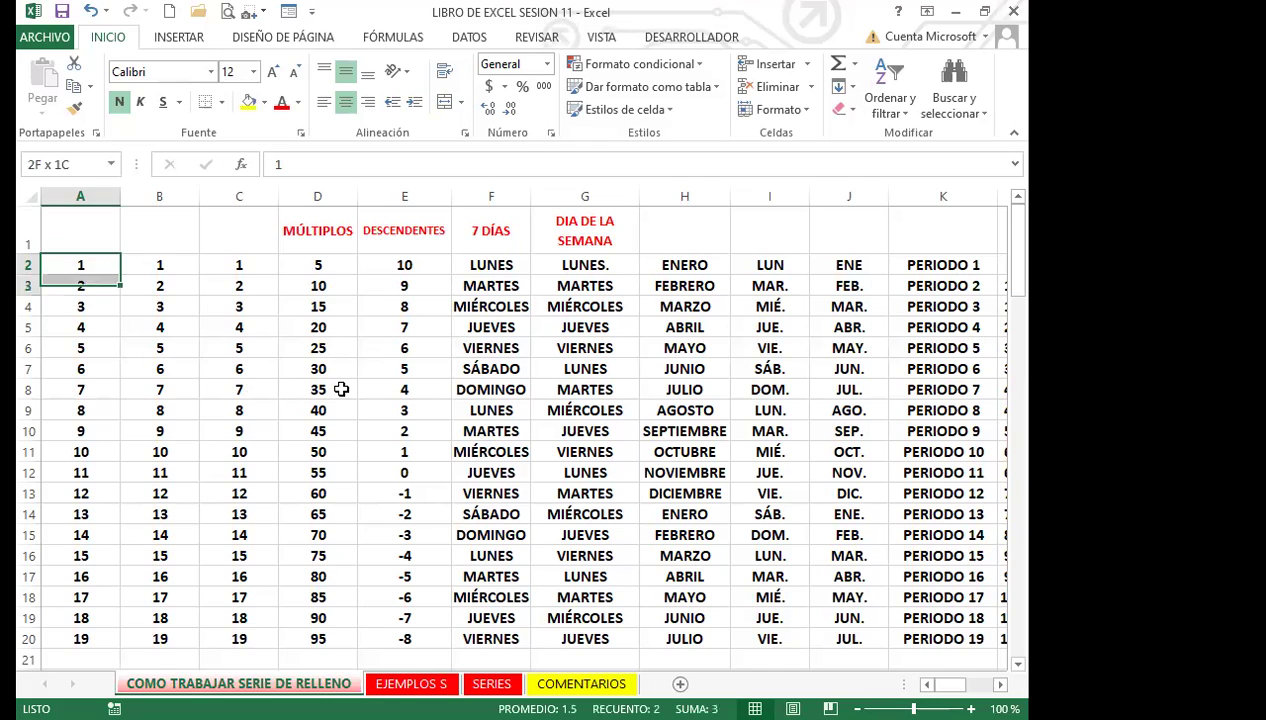
key("shift+Down")
key("shift+Down")
key("shift+Down")
key("shift+Down")
key("shift+Down")
key("shift+Down")
key("shift+Down")
key("shift+Down")
key("shift+Down")
key("shift+Down")
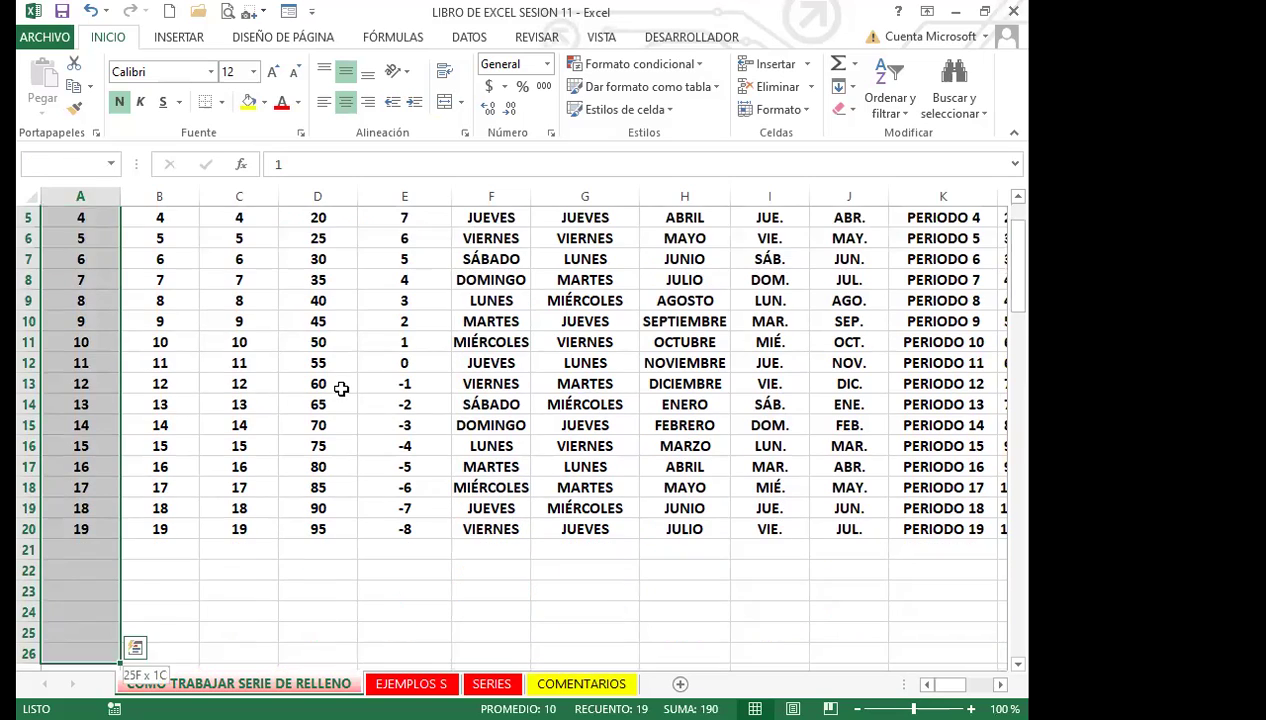
key("shift+Down")
key("shift+Down")
key("shift+Down")
key("shift+Down")
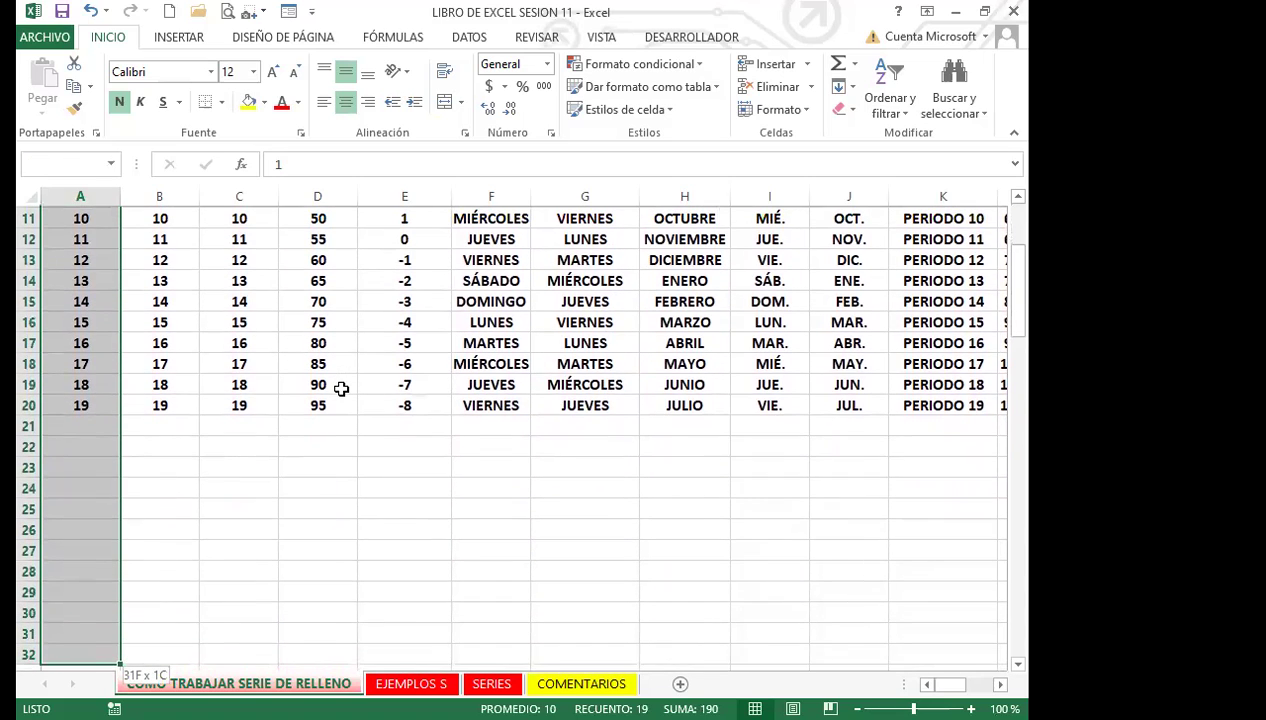
key("shift+Down")
key("shift+Down")
key("shift+Down")
key("shift+Down")
key("shift+Down")
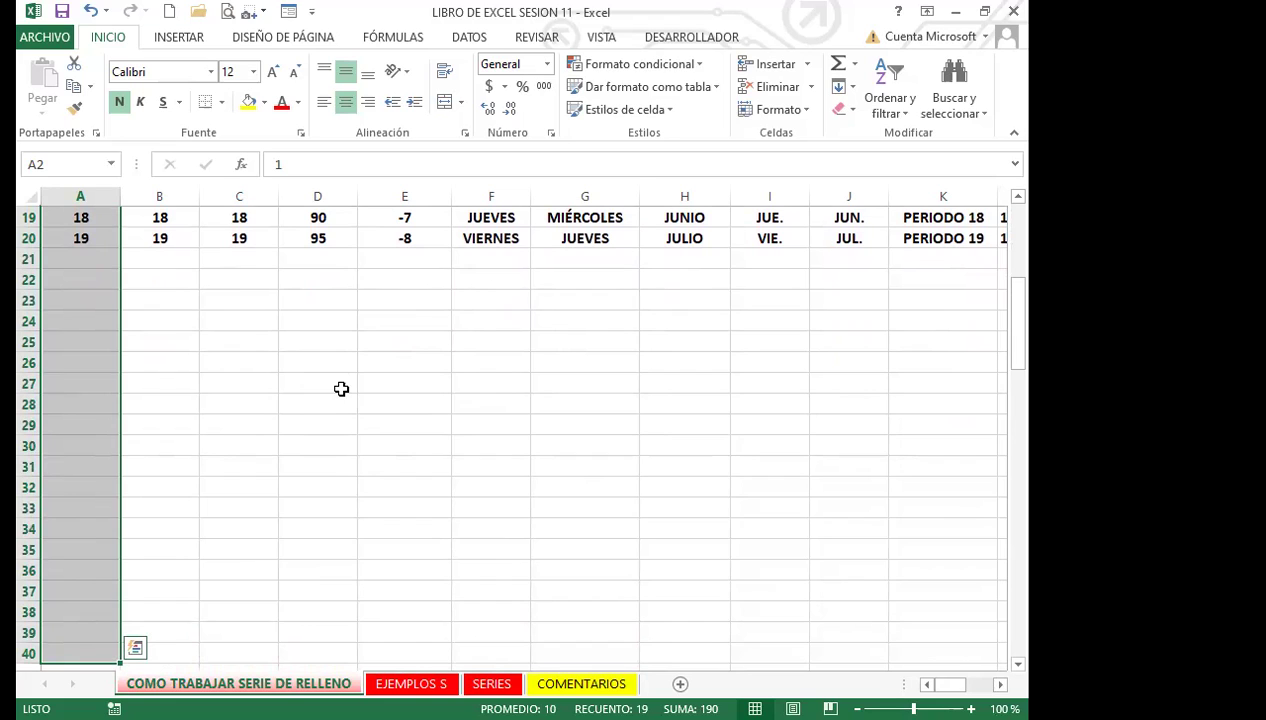
key("alt")
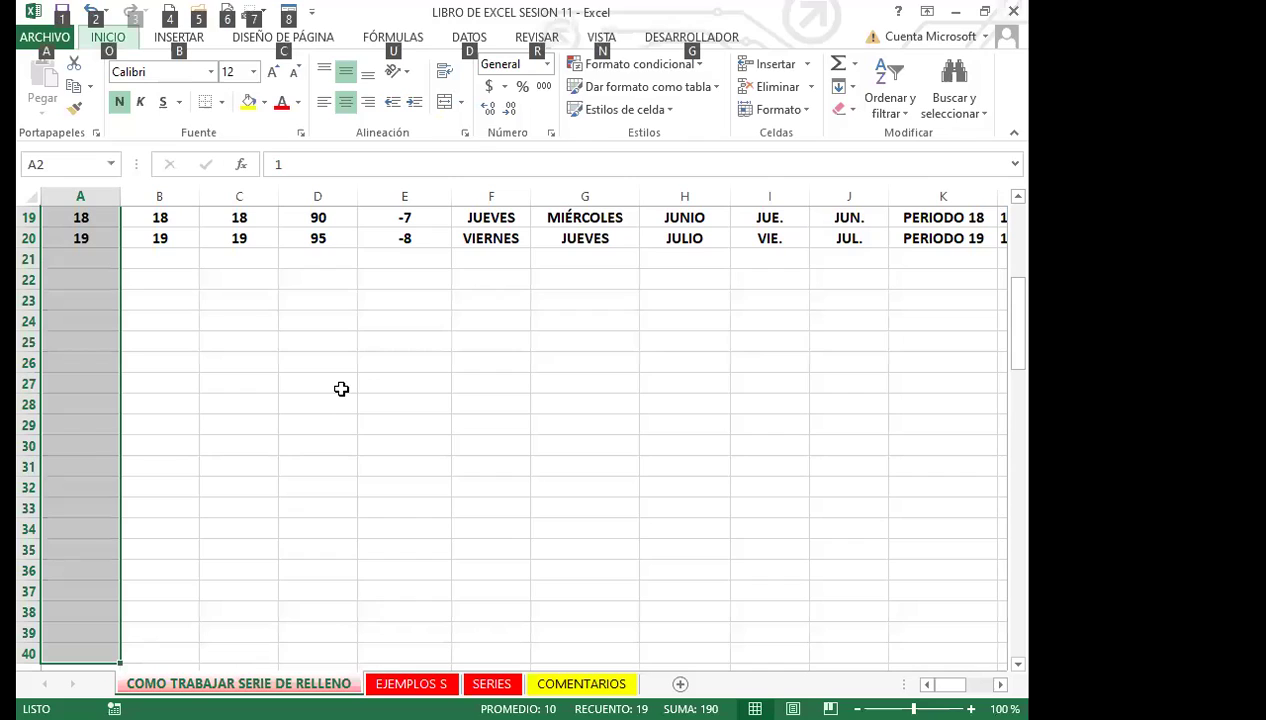
key("o")
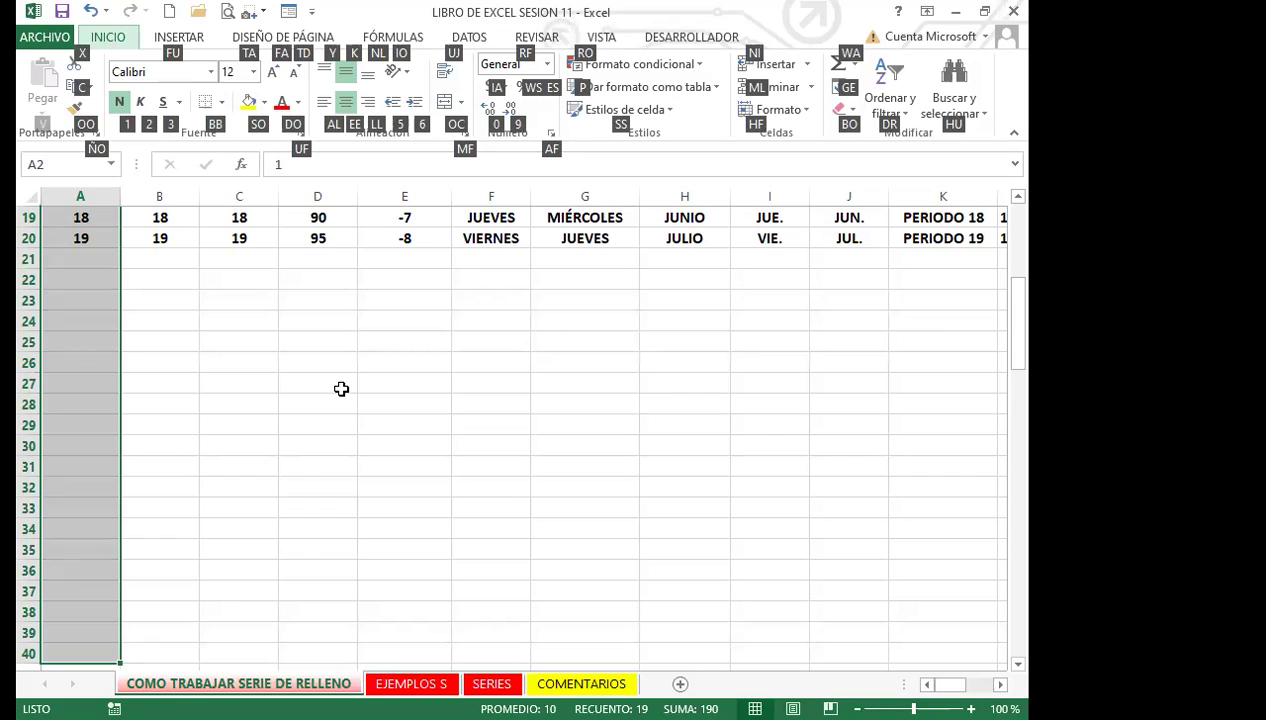
key("g")
key("e")
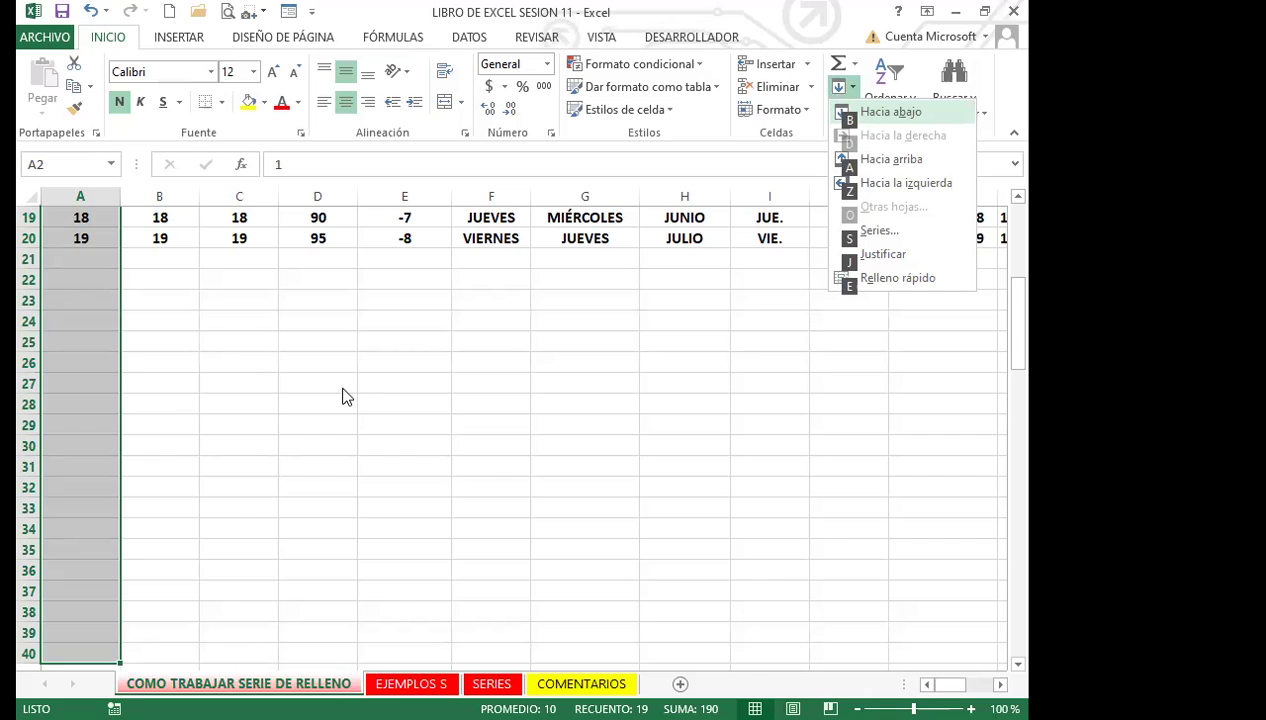
key("s")
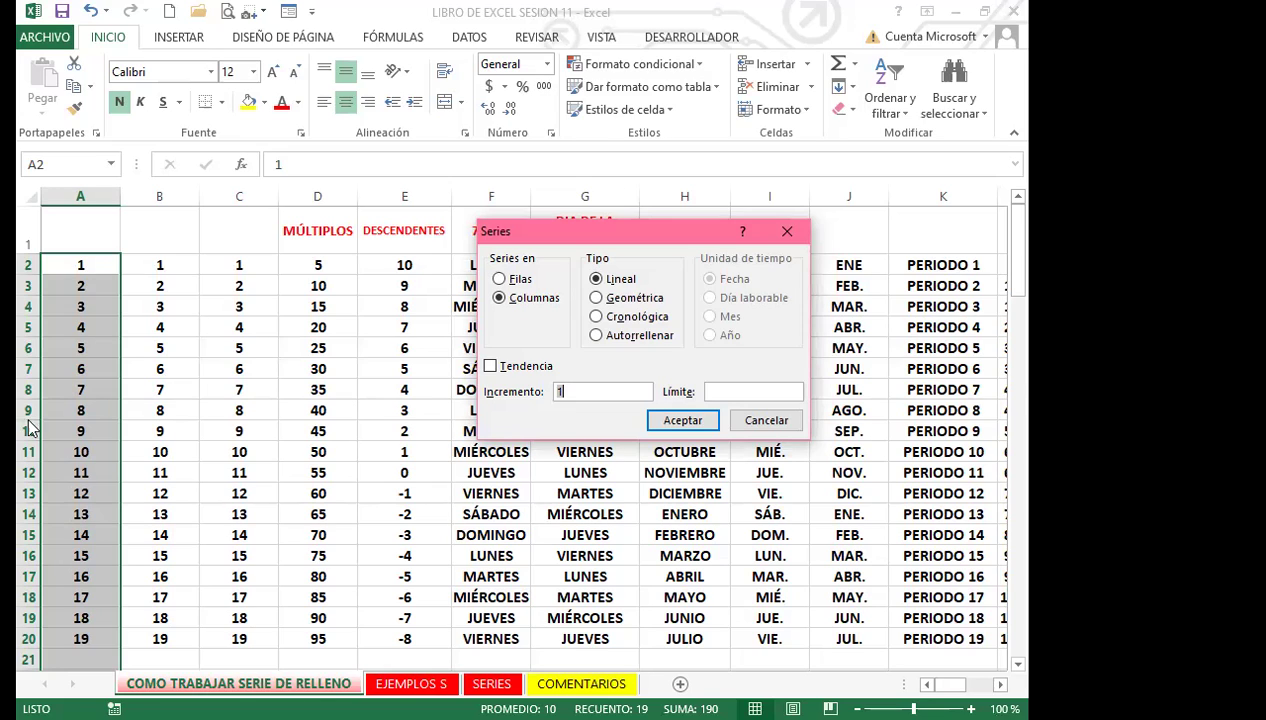
left_click_drag(762, 421, 680, 443)
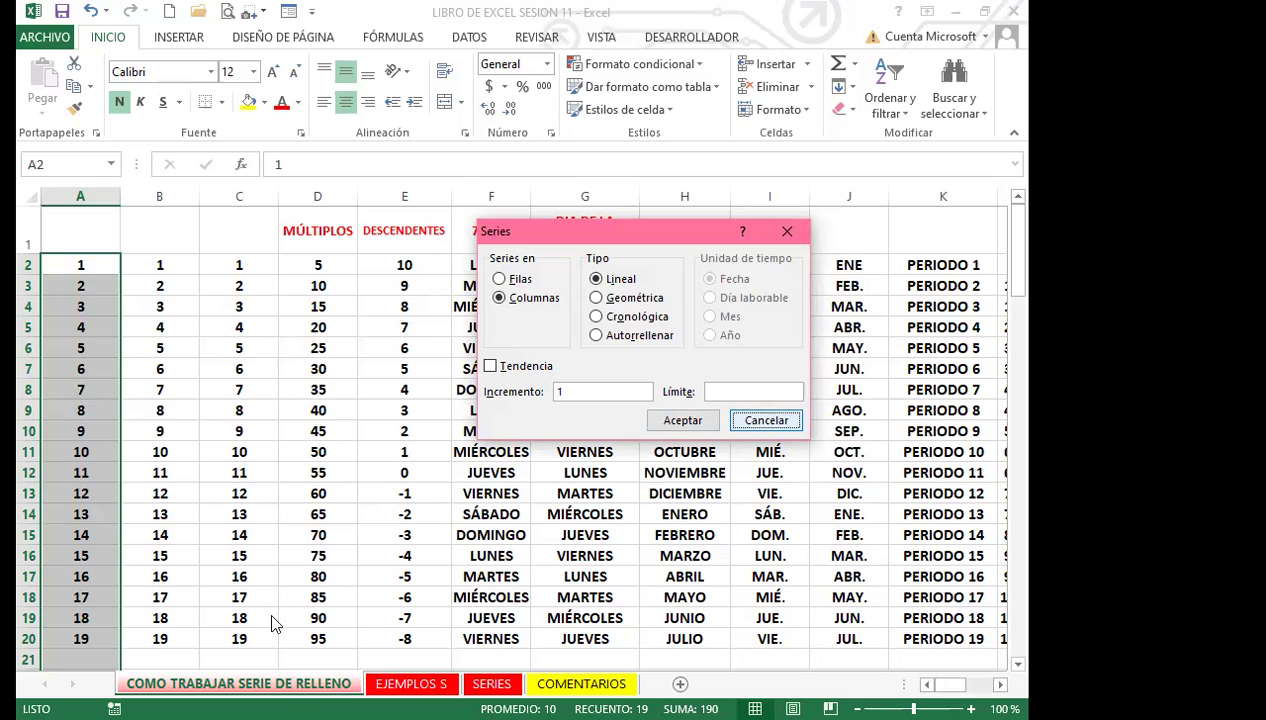
key("Escape")
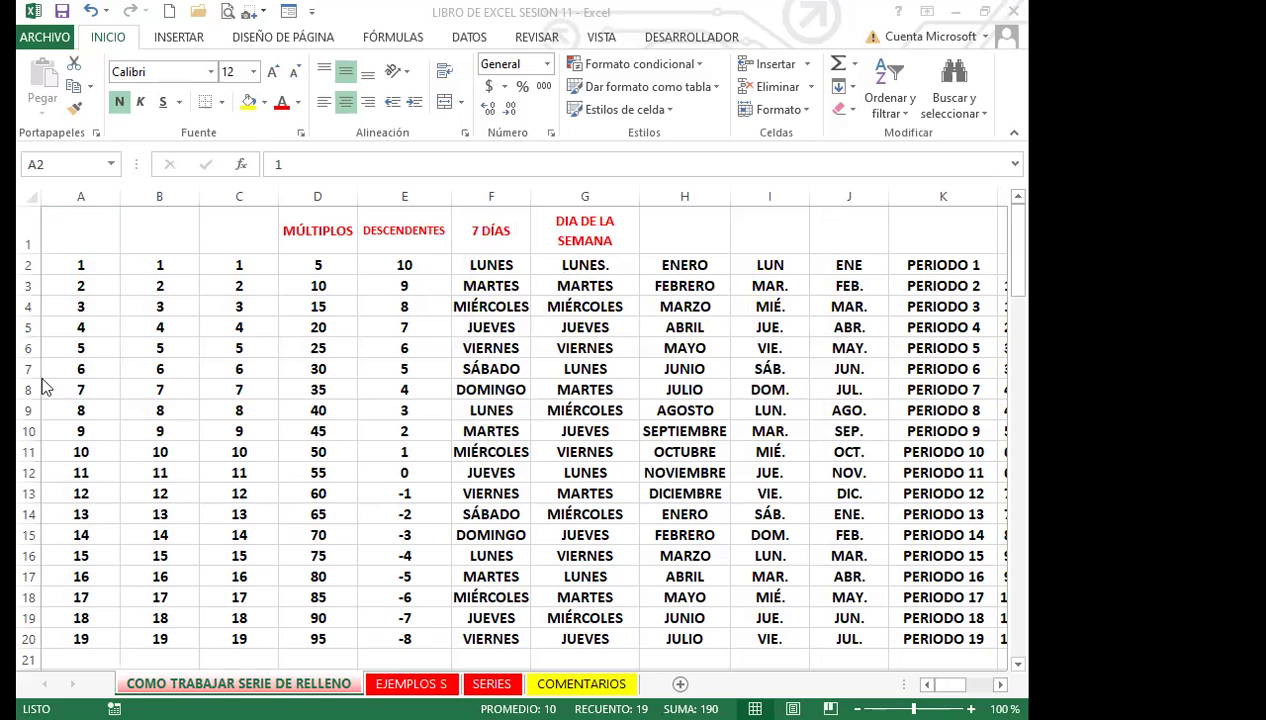
Step: Fill A2:A40 with a linear column series using an increment of 1 and a limit of 500
key("ctrl+space")
scroll(169, 515, "down", 4)
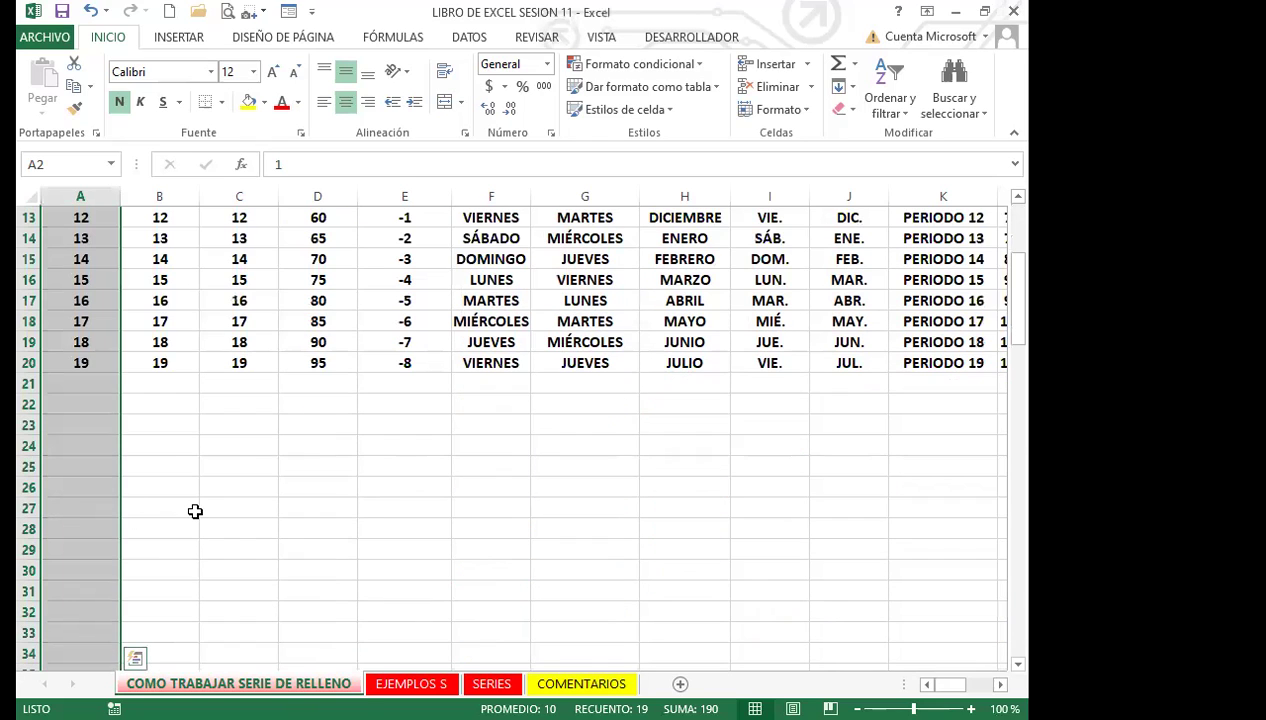
key("alt")
key("alt")
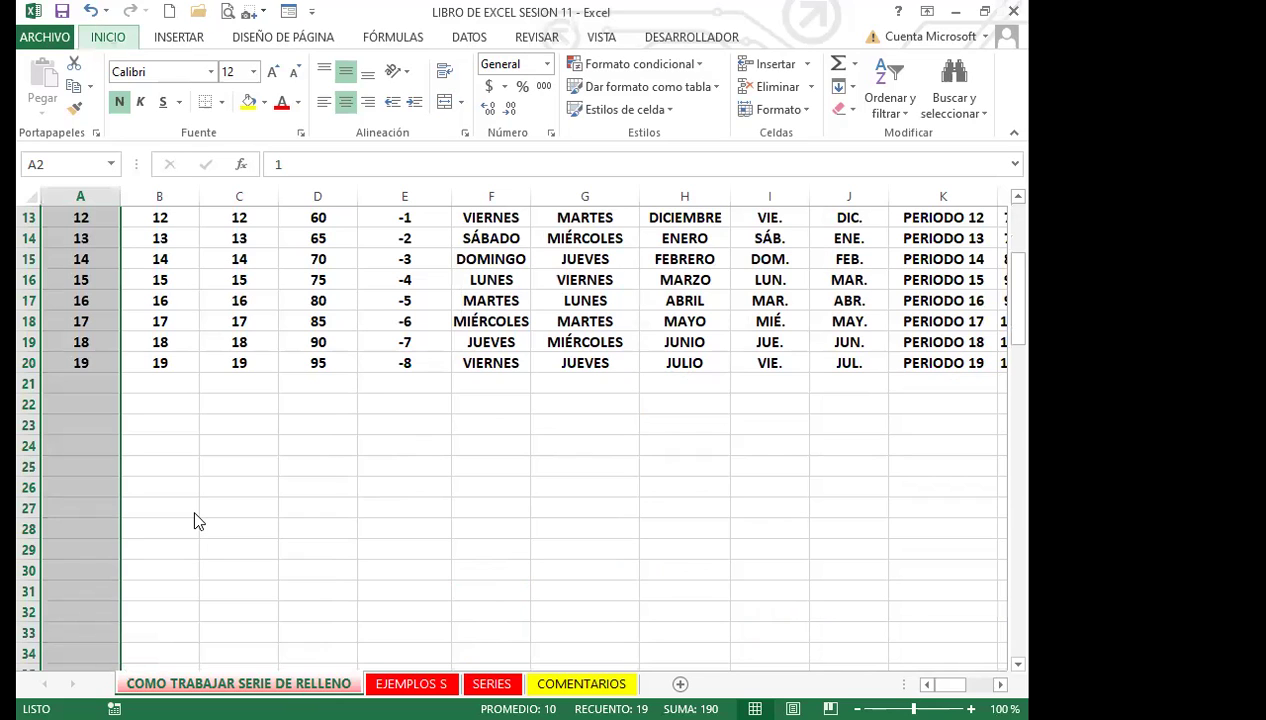
key("alt+o")
key("r")
key("l")
key("s")
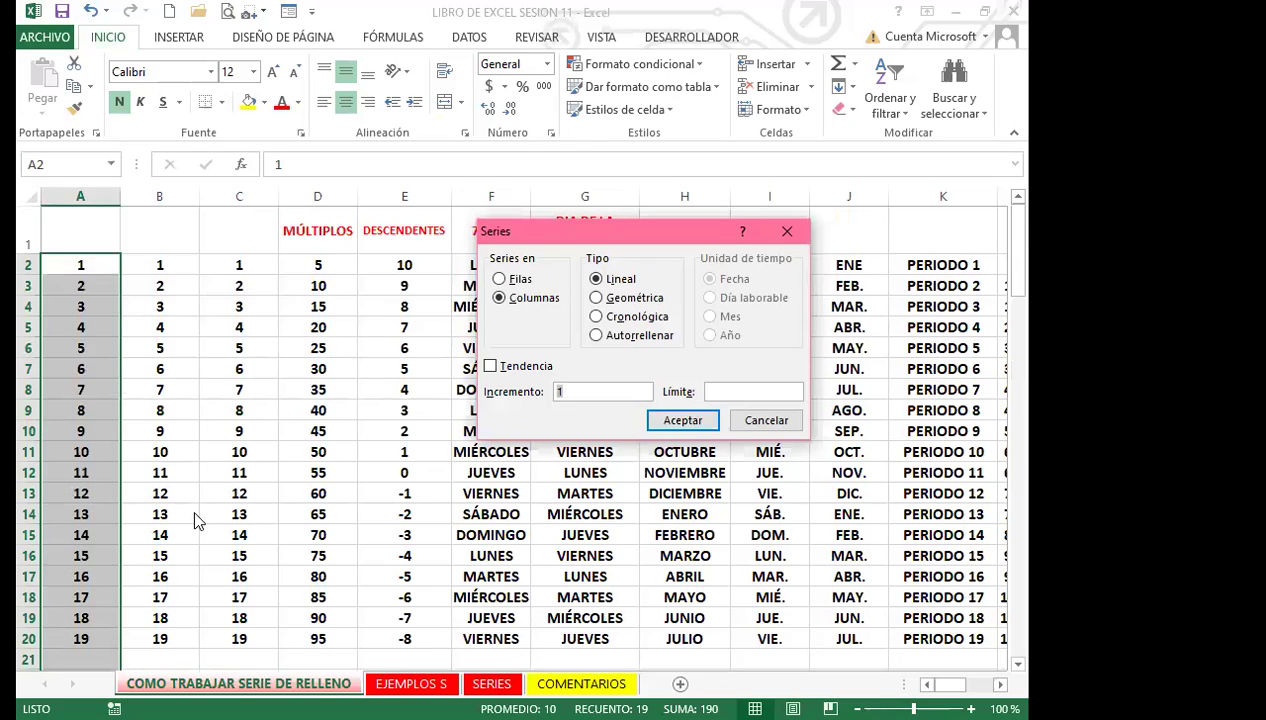
key("Tab")
type("500")
key("Return")
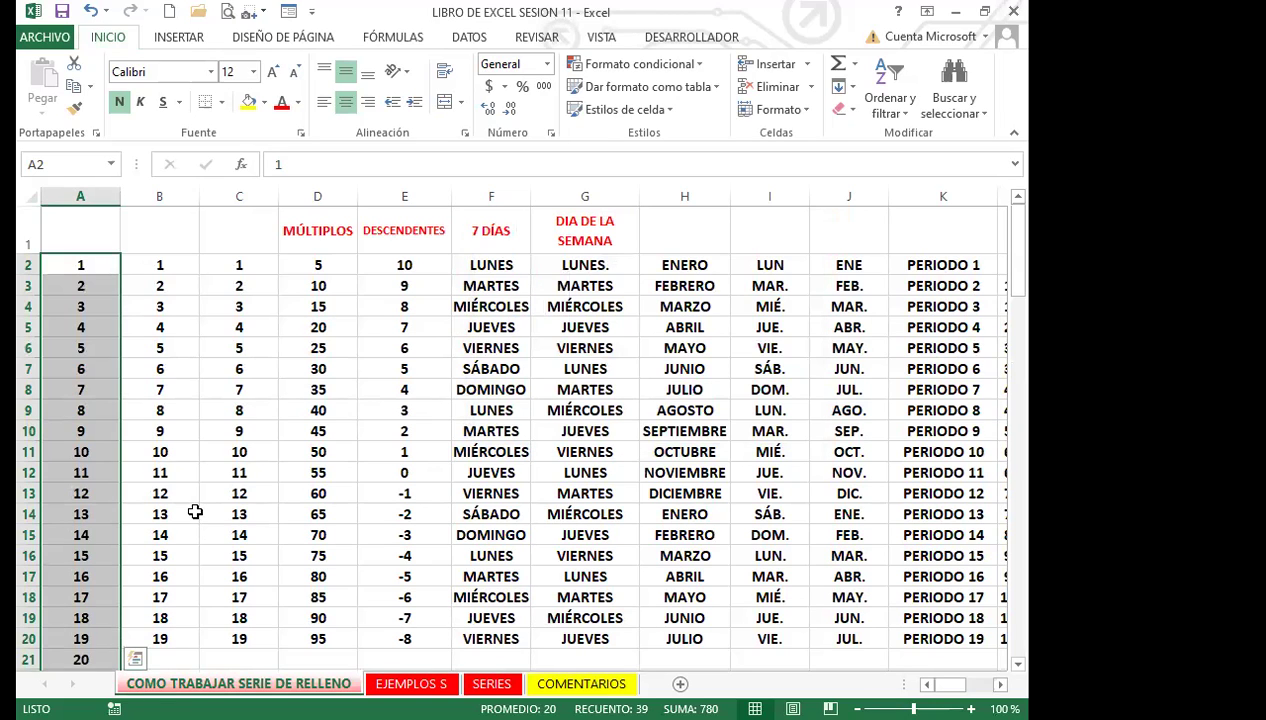
Step: Examine the filled series in column A down to its last number and return to the start of the column
key("Down")
key("Down")
key("Down")
key("Down")
key("Down")
key("Down")
key("Down")
key("Down")
key("Down")
key("Down")
key("Down")
key("Down")
key("Down")
key("Down")
key("Down")
key("Down")
key("Down")
key("Down")
key("Down")
key("Down")
key("Down")
key("Down")
key("Down")
key("Down")
key("Down")
key("Down")
key("Down")
key("Down")
key("Down")
key("Down")
key("Down")
key("Up")
key("Up")
key("Up")
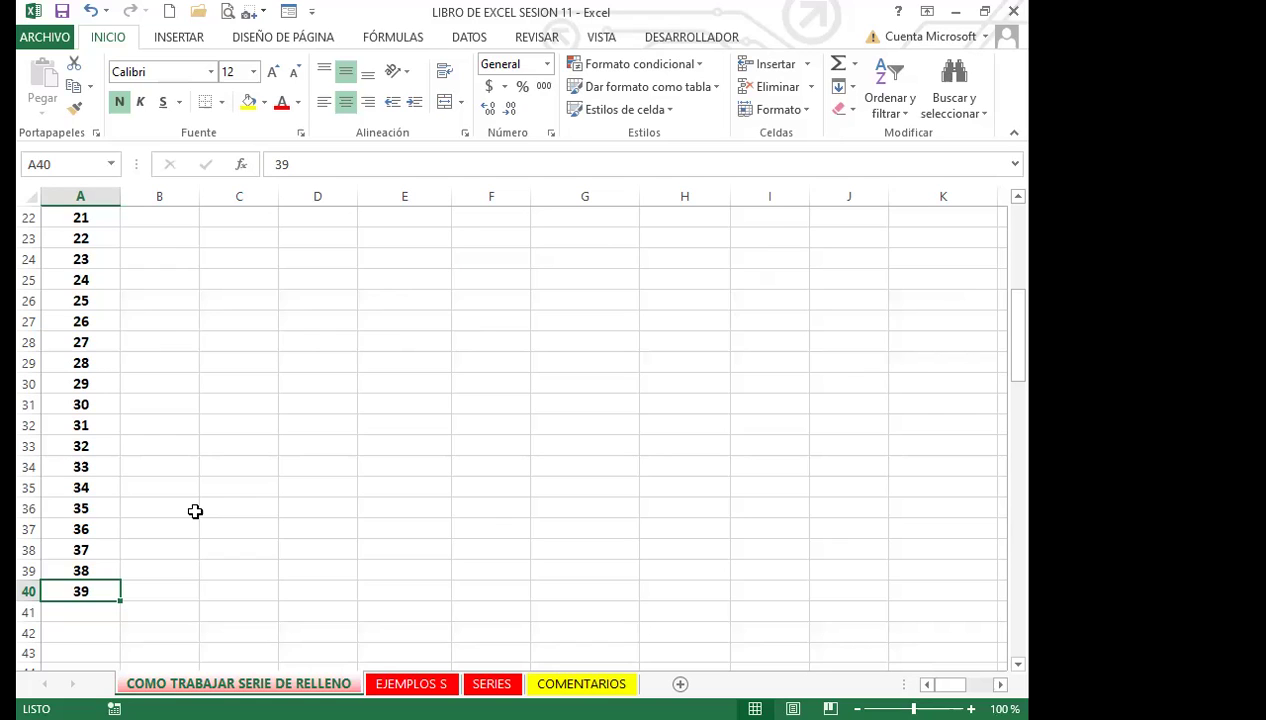
key("Up")
key("Up")
key("Up")
key("Up")
key("Up")
key("Up")
key("Up")
key("Up")
key("Up")
key("Up")
key("Up")
key("Up")
key("Up")
key("Up")
key("Up")
key("Up")
key("Up")
key("Up")
key("Up")
key("Up")
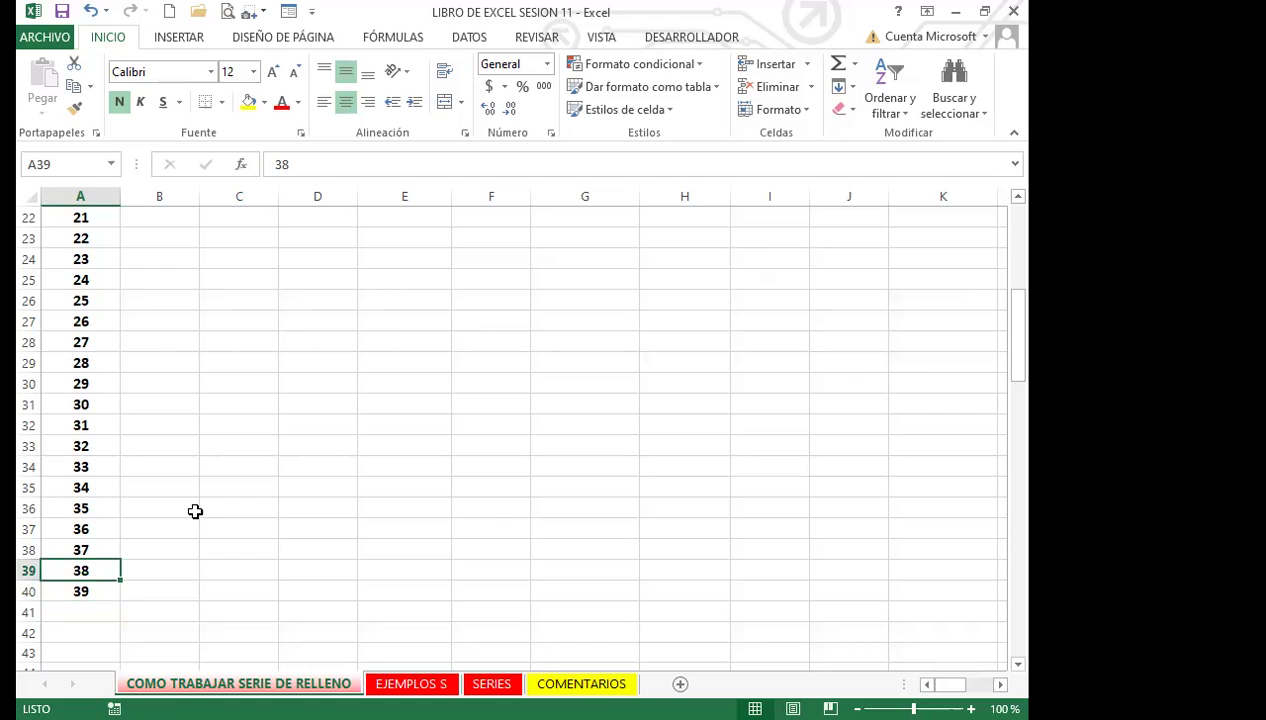
key("Up")
key("Up")
key("Up")
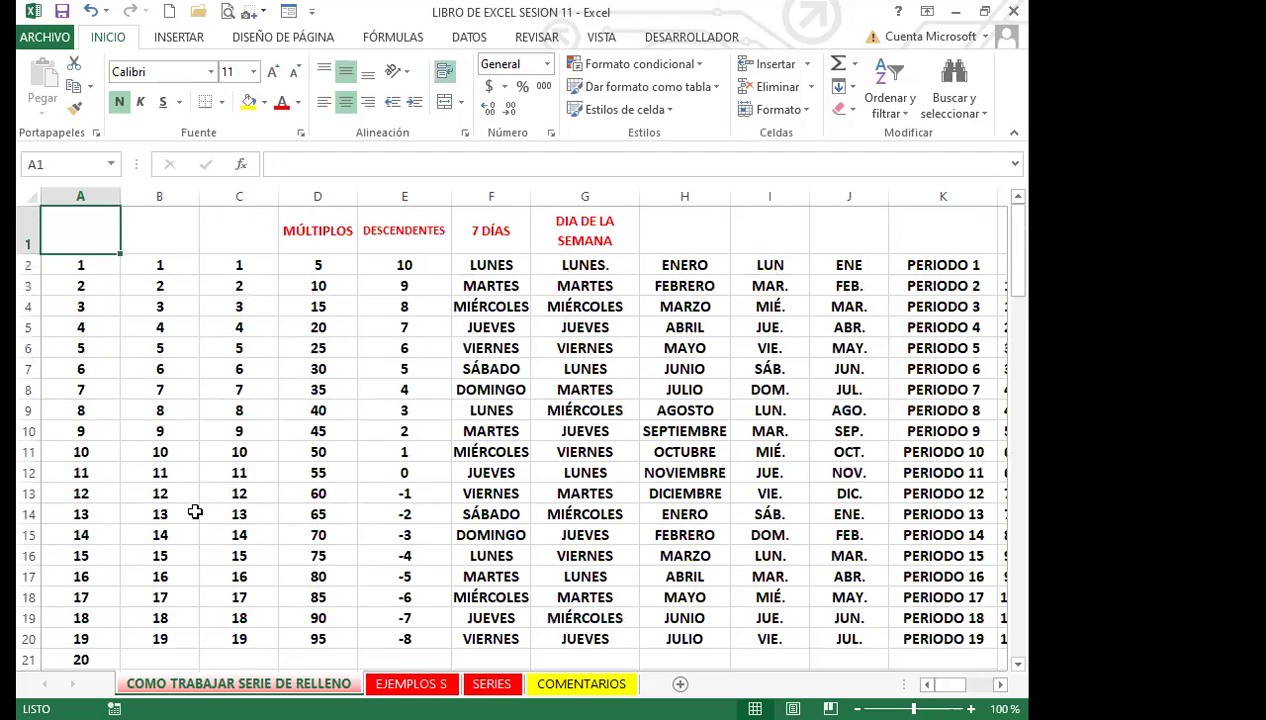
key("Up")
Step: Fill B2:B40 with a linear column series using an increment of 1 and a limit of 48
key("Right")
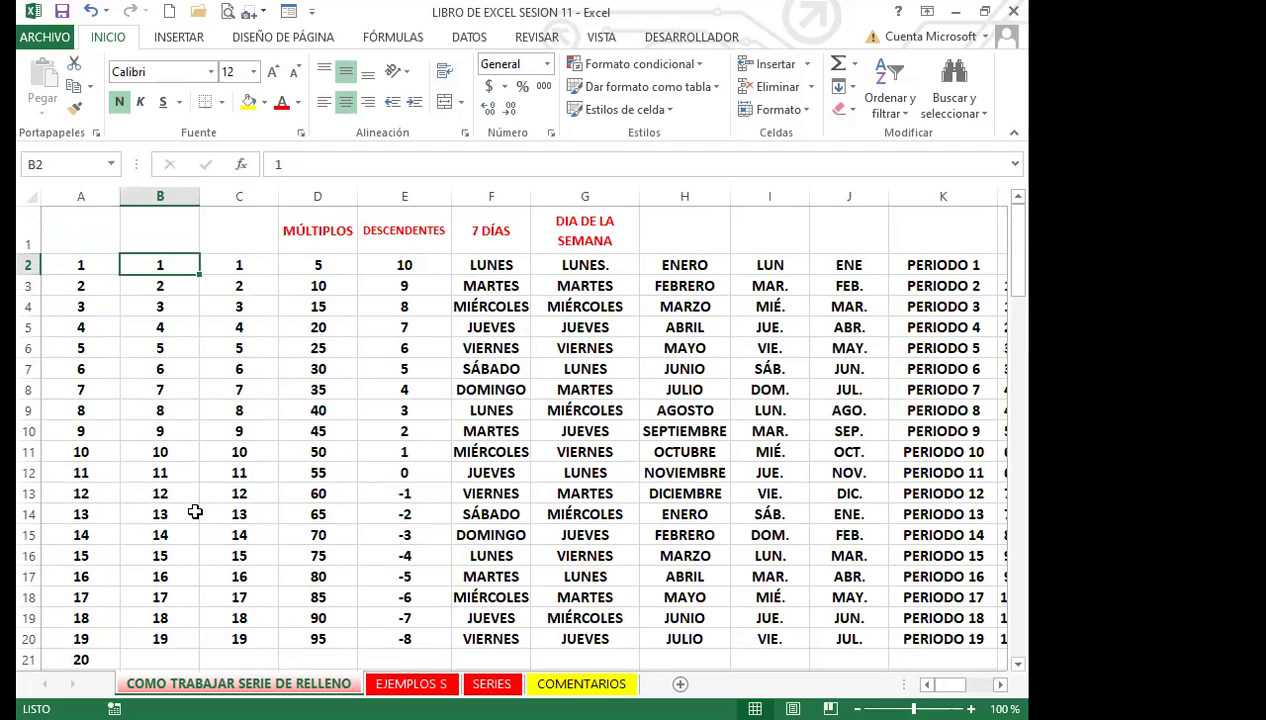
key("shift+Down")
key("shift+Down")
key("shift+Down")
key("shift+Down")
key("shift+Down")
key("shift+Down")
key("shift+Down")
key("shift+Down")
key("shift+Down")
key("shift+Down")
key("shift+Down")
key("shift+Down")
key("shift+Down")
key("shift+Down")
key("shift+Down")
key("shift+Down")
key("shift+Down")
key("shift+Down")
key("shift+Down")
key("shift+Down")
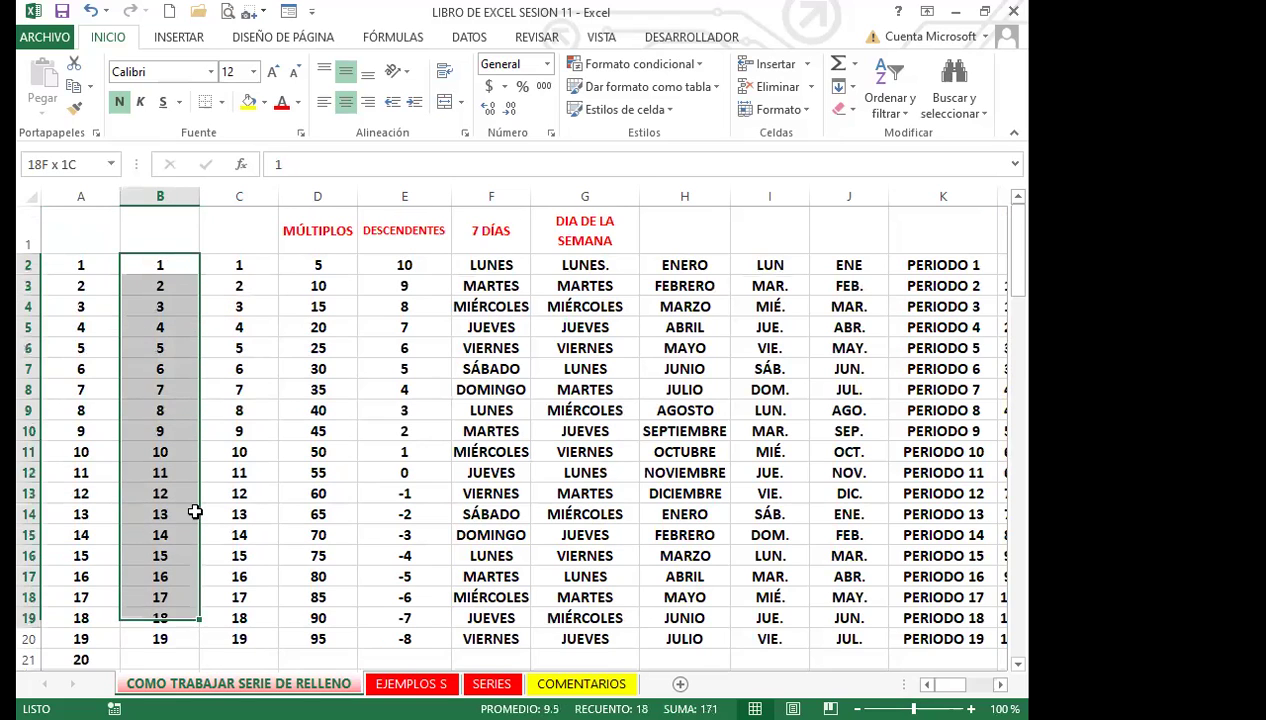
key("shift+Down")
key("shift+Down")
key("shift+Down")
key("shift+Down")
key("shift+Down")
key("shift+Down")
key("shift+Down")
key("shift+Down")
key("shift+Down")
key("shift+Down")
key("shift+Down")
key("shift+Down")
key("shift+Down")
key("shift+Down")
key("shift+Down")
key("shift+Down")
key("shift+Down")
key("shift+Down")
key("shift+Down")
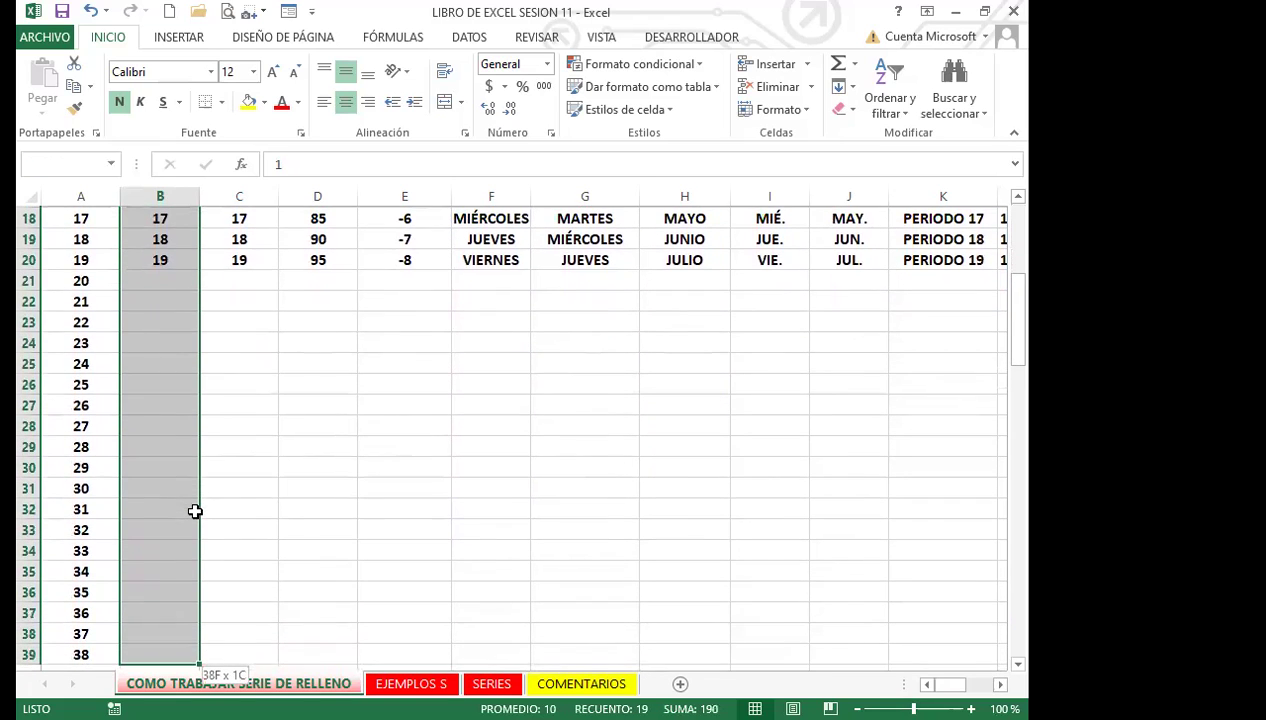
key("shift+Up")
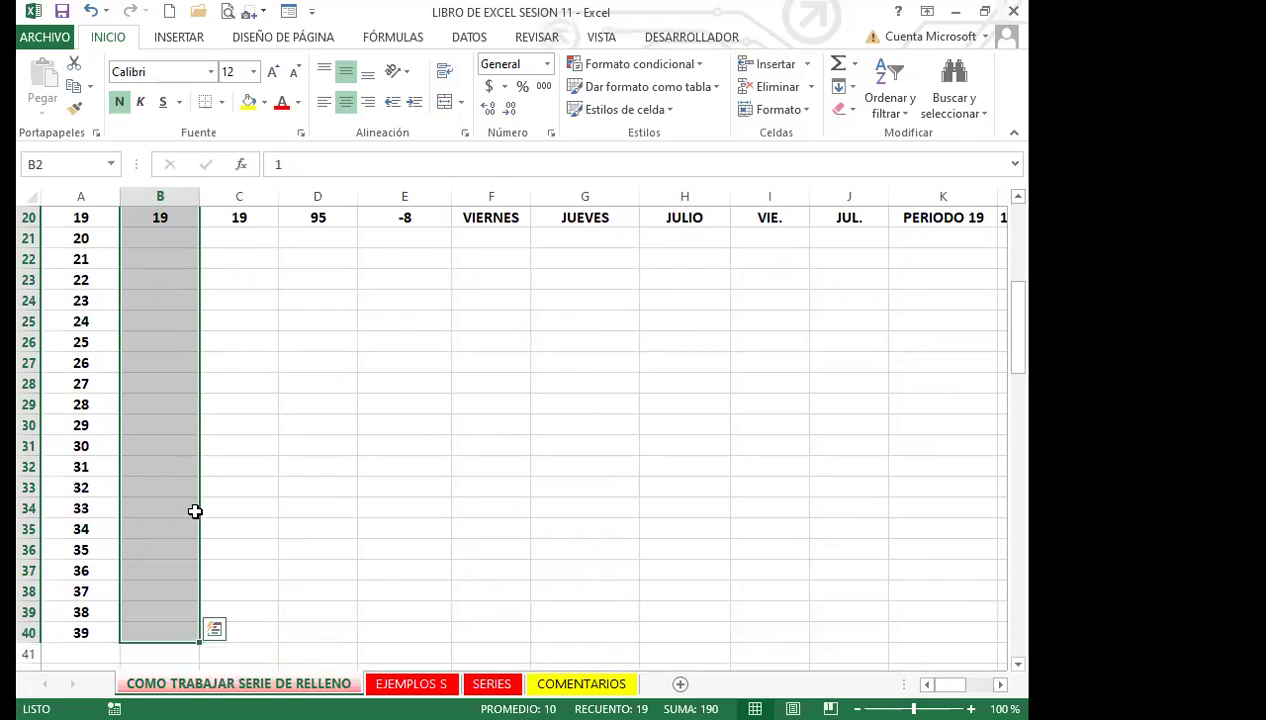
key("alt")
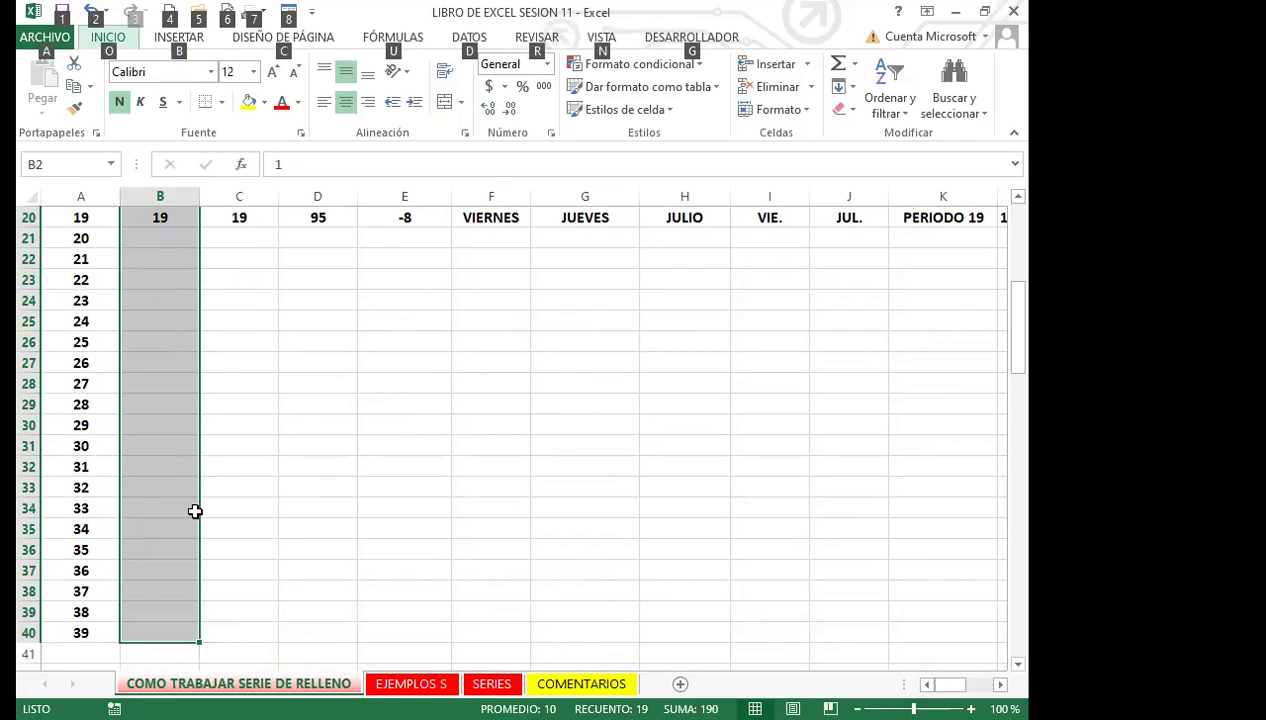
key("e")
key("i")
key("s")
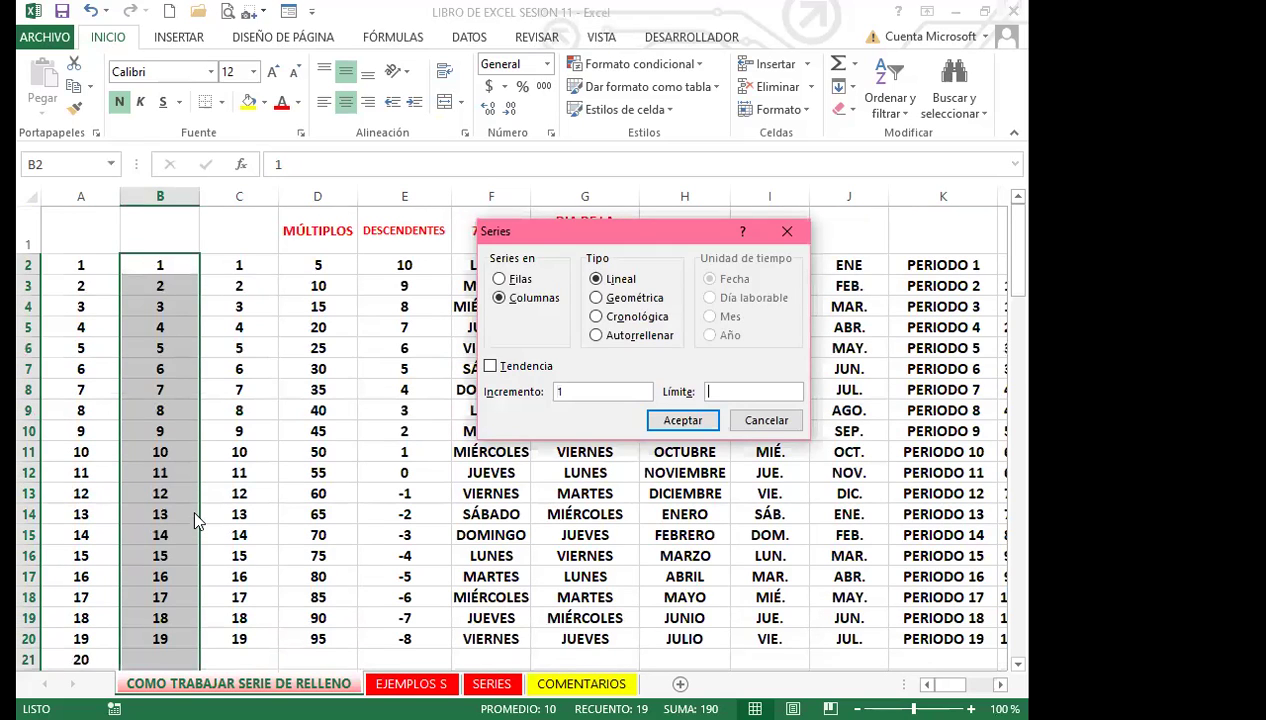
type("48")
key("Return")
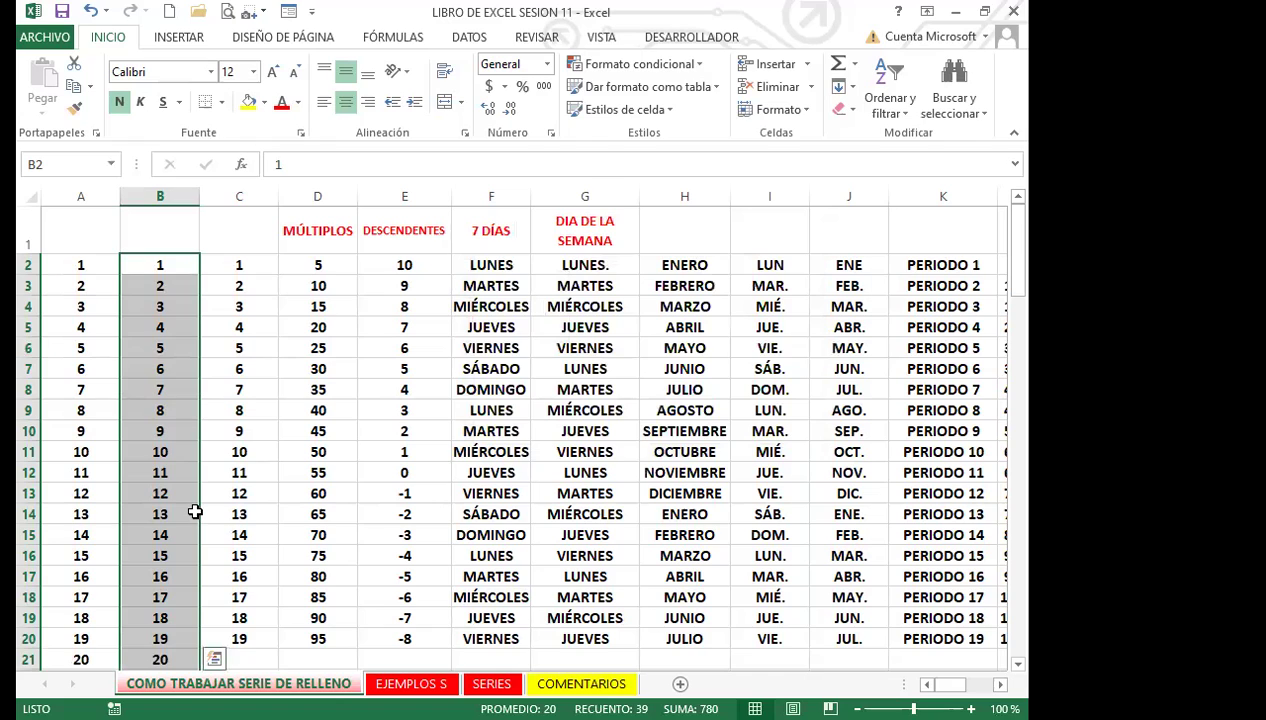
Step: Fill F2:F40 in the 7 DÍAS column with a column series of type Autorrellenar
key("Right")
key("Right")
key("Right")
key("Right")
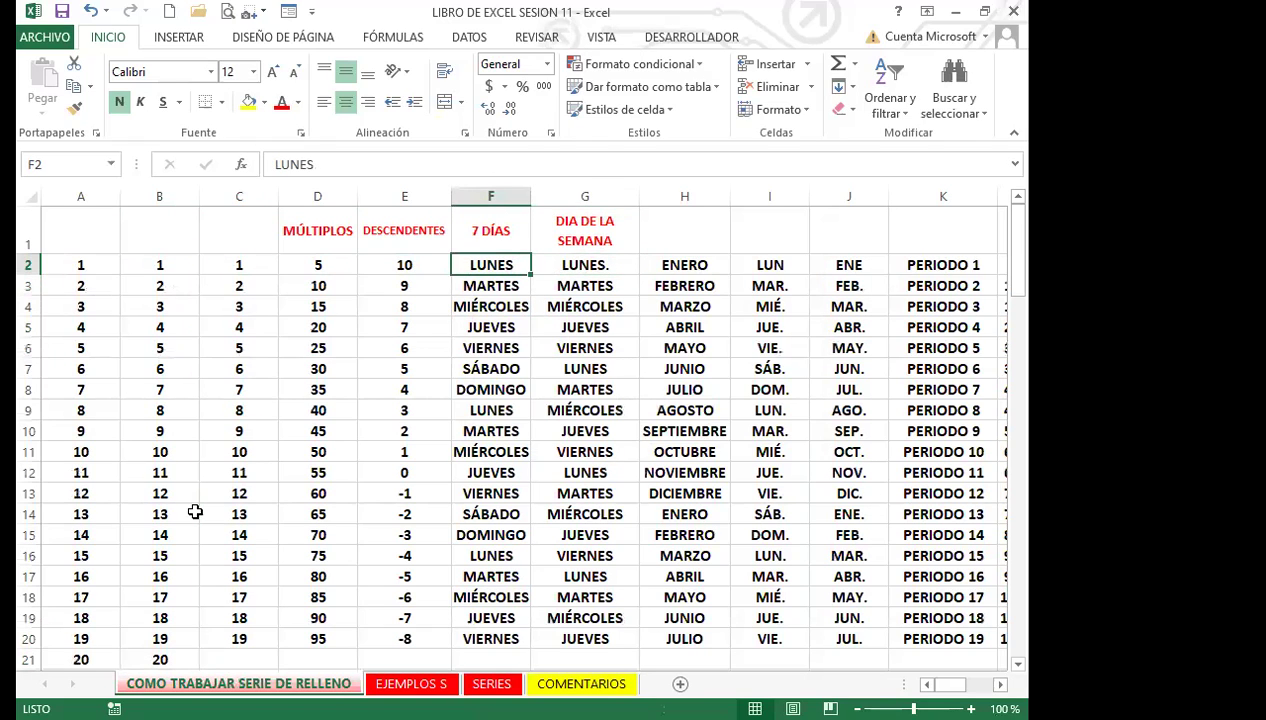
key("shift+Down")
key("shift+Down")
key("shift+Down")
key("shift+Down")
key("shift+Down")
key("shift+Down")
key("shift+Down")
key("shift+Down")
key("shift+Down")
key("shift+Down")
key("shift+Down")
key("shift+Down")
key("shift+Down")
key("shift+Down")
key("shift+Down")
key("shift+Down")
key("shift+Down")
key("shift+Down")
key("shift+Down")
key("shift+Down")
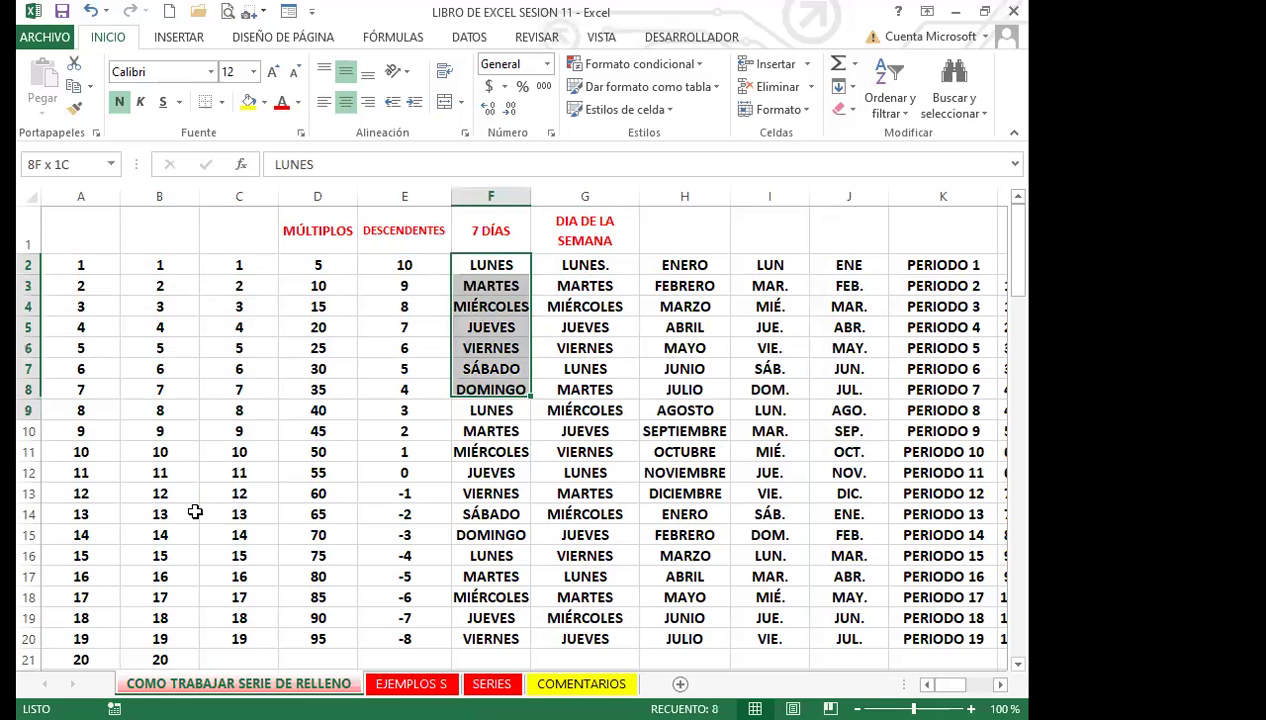
key("shift+Down")
key("shift+Down")
key("shift+Down")
key("shift+Down")
key("shift+Down")
key("shift+Down")
key("shift+Down")
key("shift+Down")
key("shift+Down")
key("shift+Down")
key("shift+Down")
key("shift+Down")
key("shift+Down")
key("shift+Down")
key("shift+Down")
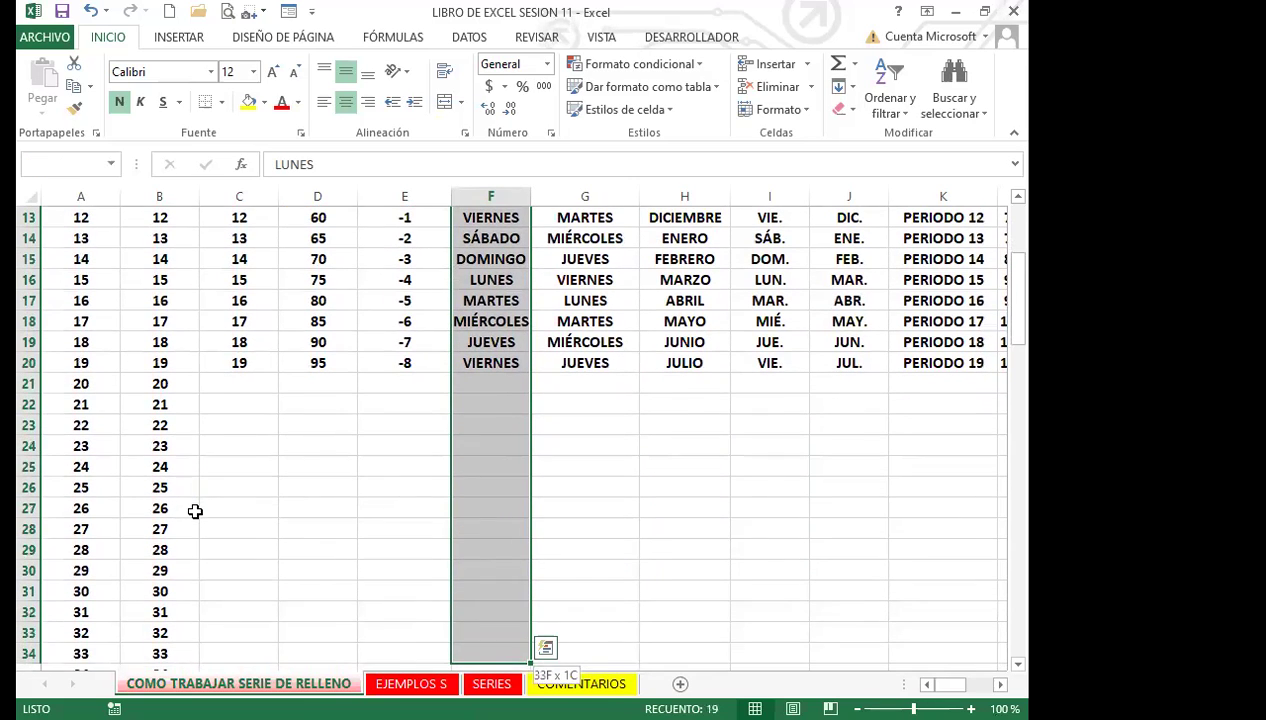
key("shift+Down")
key("shift+Down")
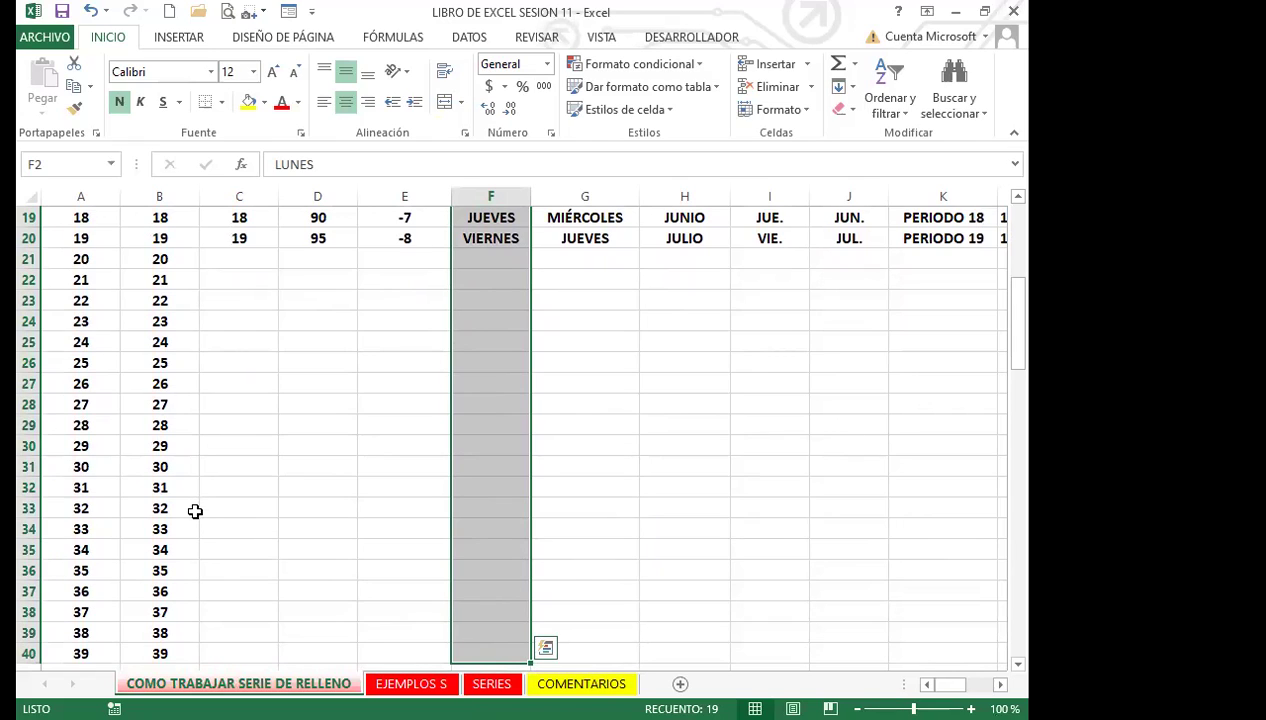
key("alt")
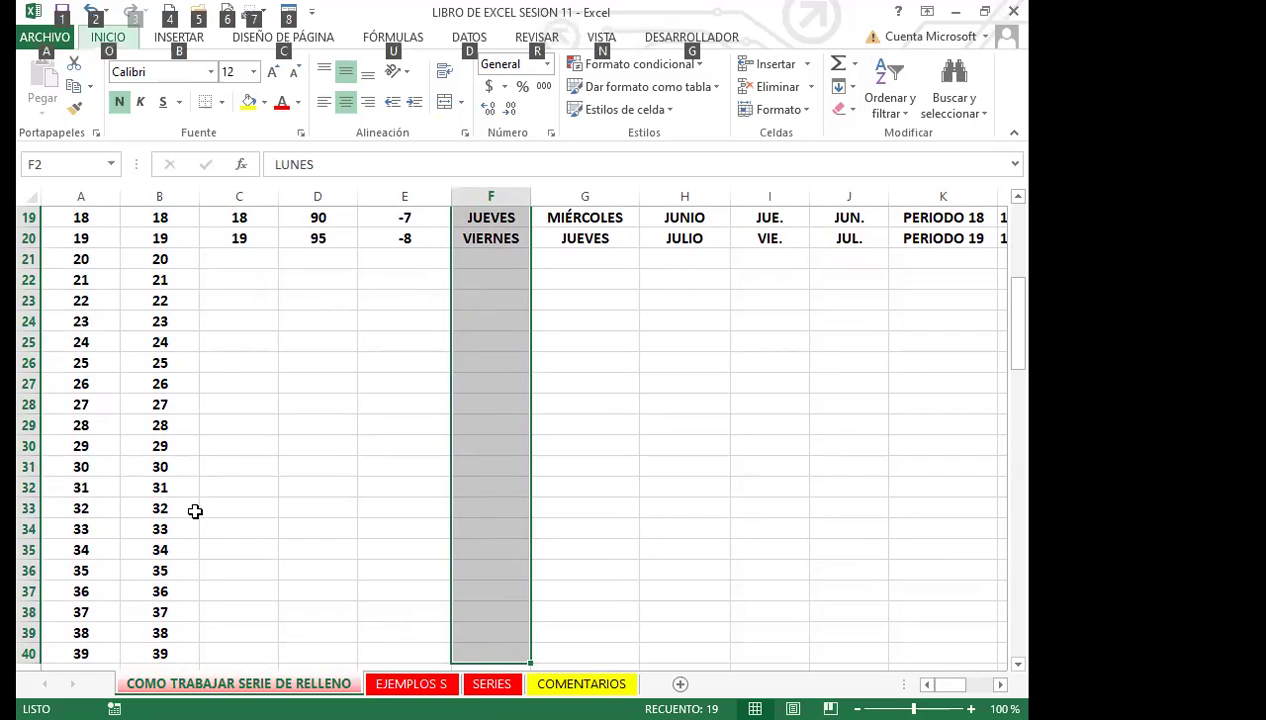
key("h")
key("f")
key("i")
key("s")
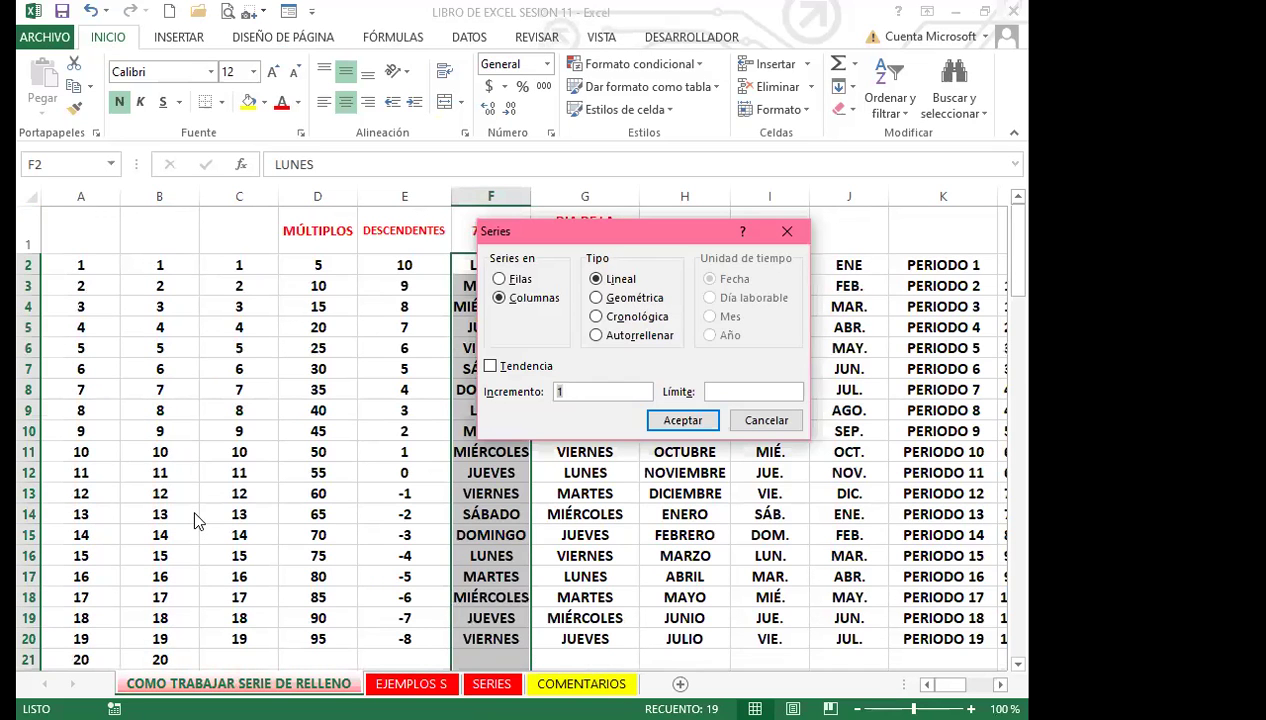
key("Tab")
key("Tab")
key("Tab")
key("Tab")
key("Tab")
key("Down")
key("Down")
key("Down")
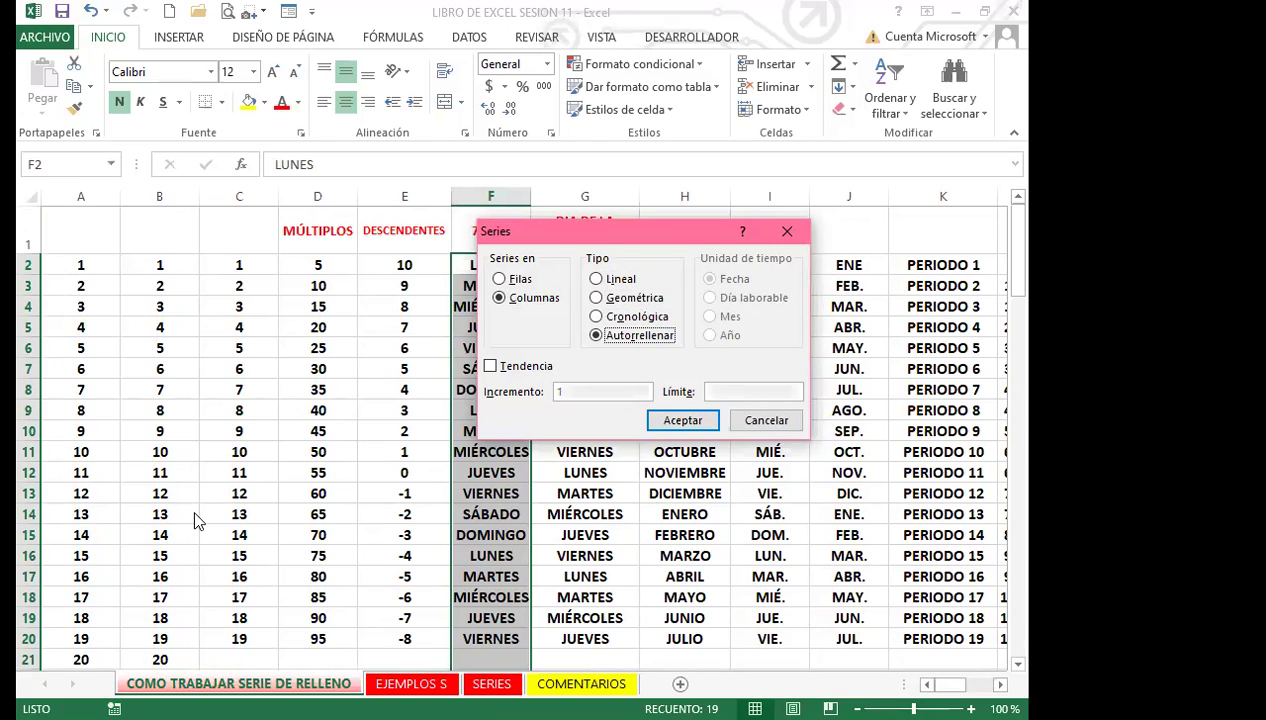
key("Return")
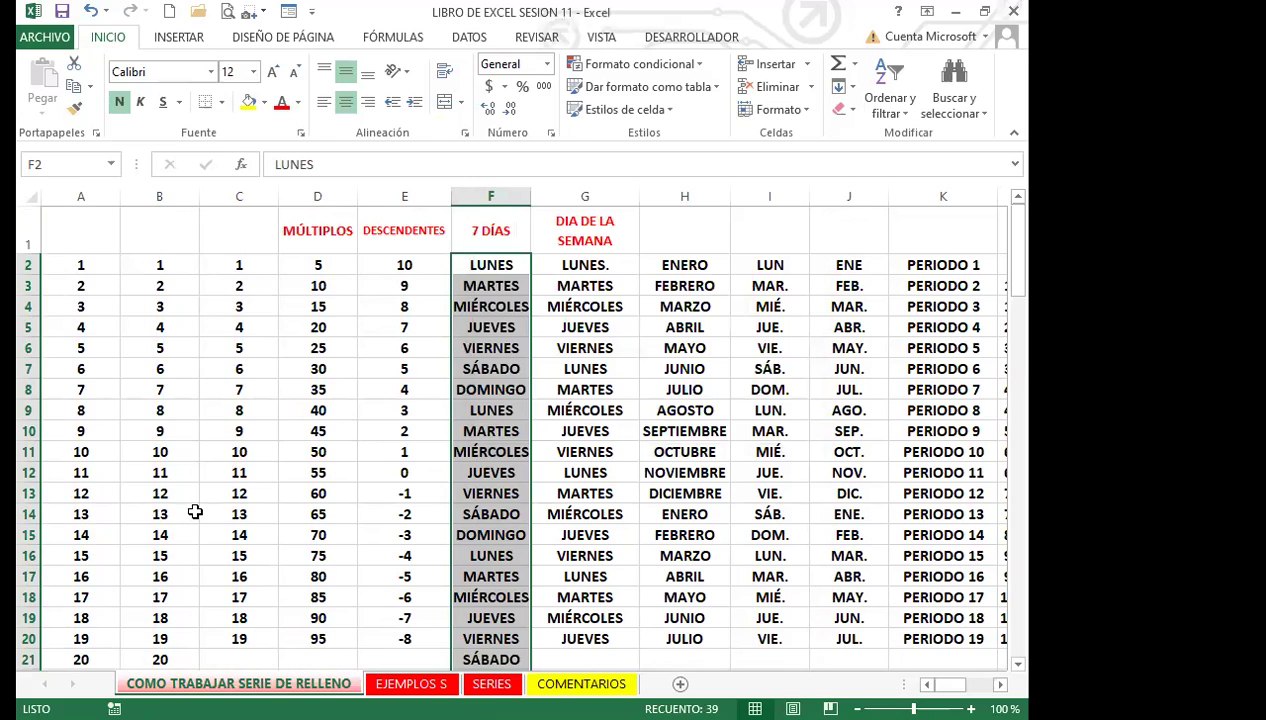
Step: Fill the full month name column over H2:H40 with a column series of type Autorrellenar
key("Right")
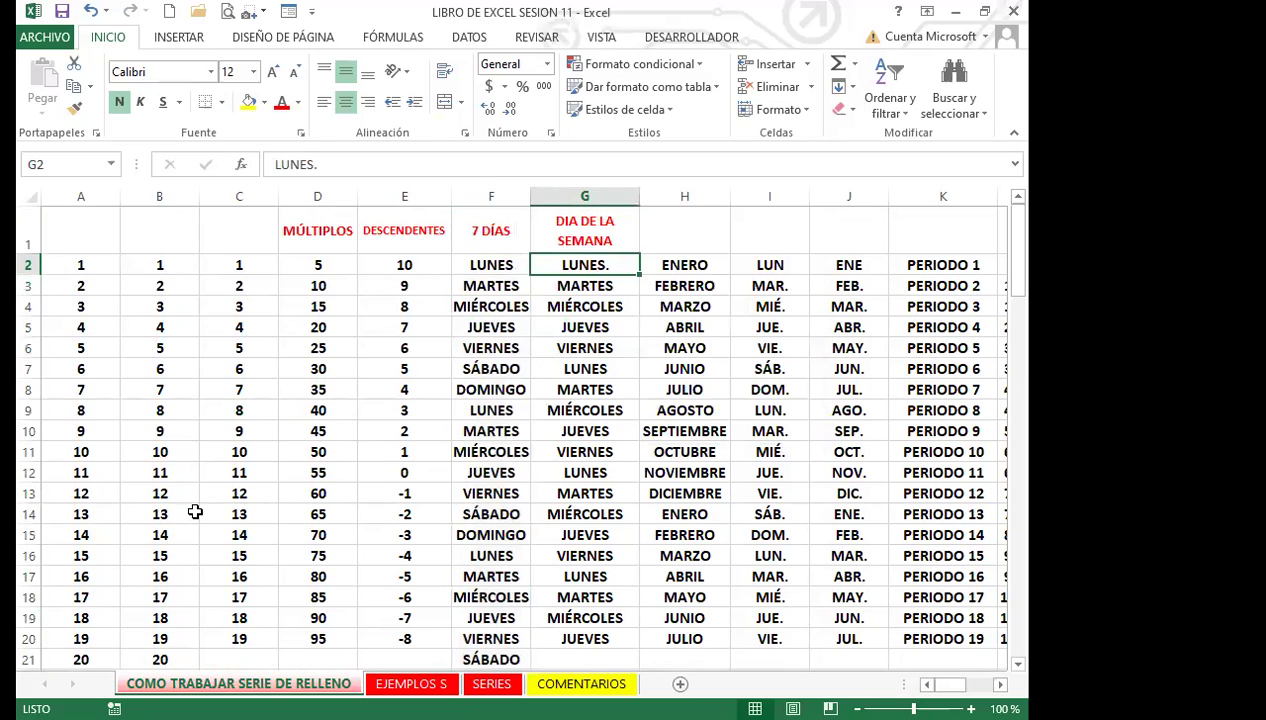
key("Right")
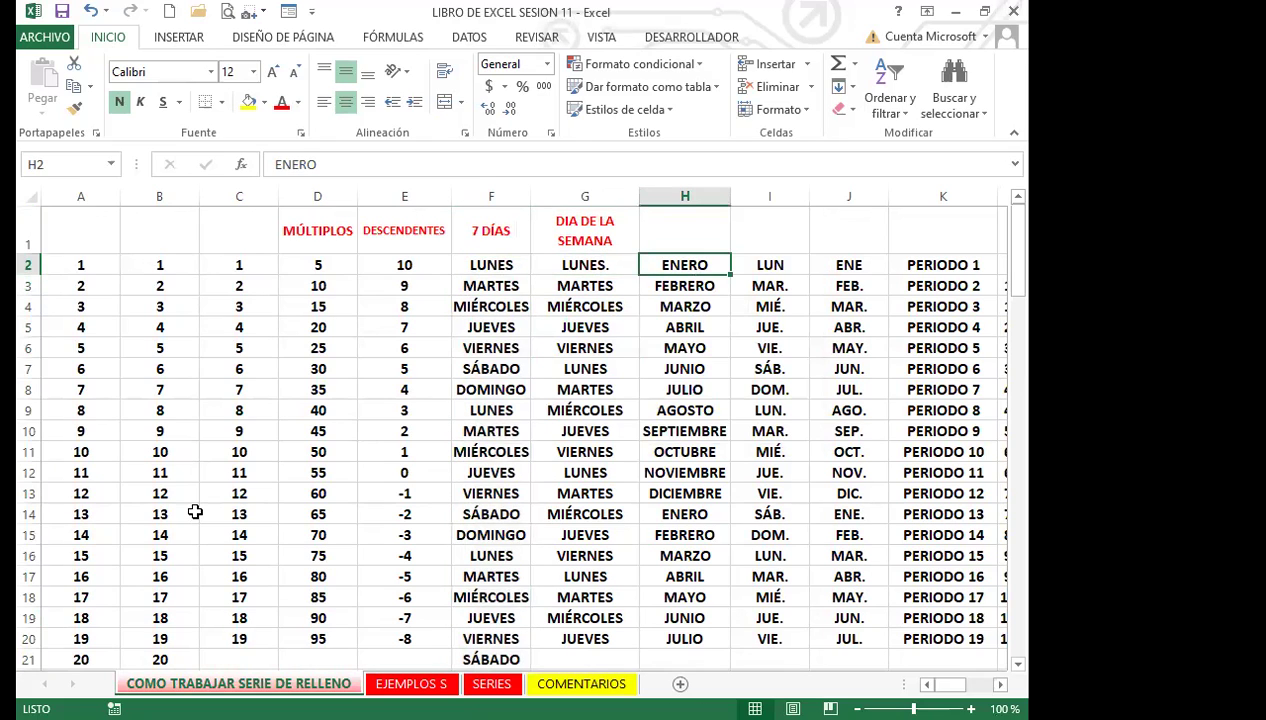
key("shift+Down")
key("shift+Down")
key("shift+Down")
key("shift+Down")
key("shift+Down")
key("shift+Down")
key("shift+Down")
key("shift+Down")
key("shift+Down")
key("shift+Down")
key("shift+Down")
key("shift+Down")
key("shift+Down")
key("shift+Down")
key("shift+Down")
key("shift+Down")
key("shift+Down")
key("shift+Down")
key("shift+Down")
key("shift+Down")
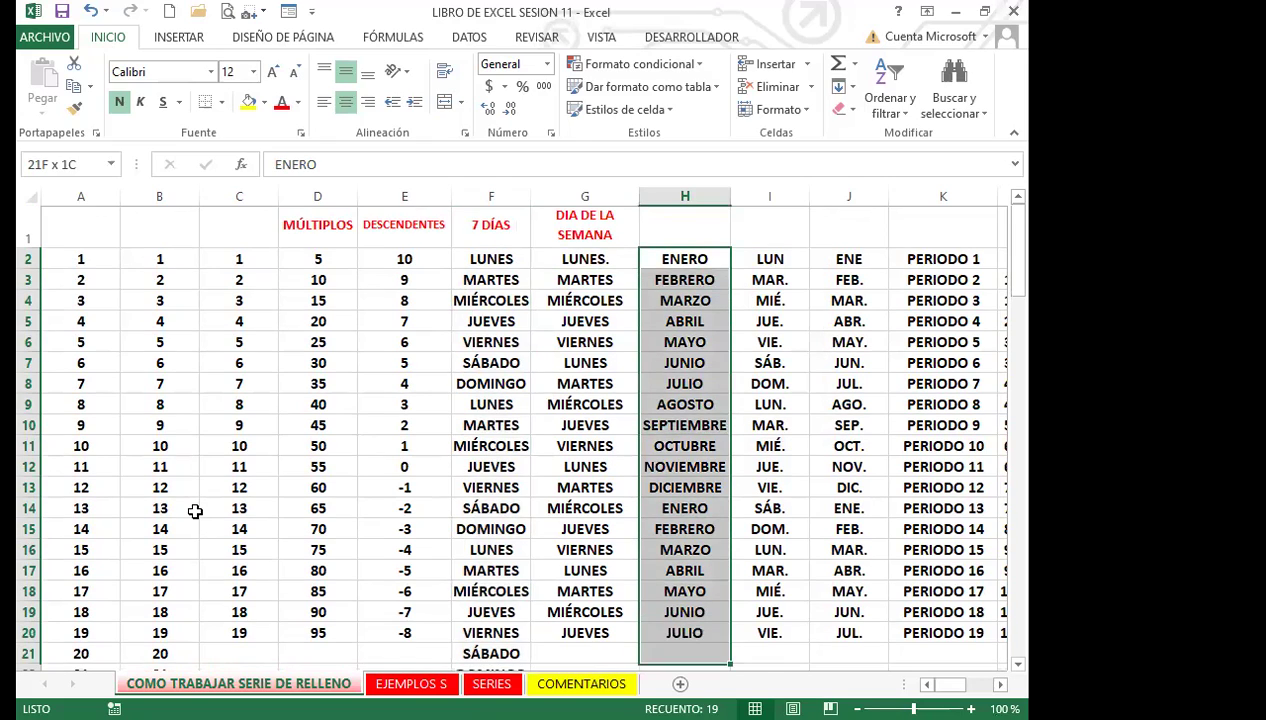
key("shift+Down")
key("shift+Down")
key("shift+Down")
key("shift+Down")
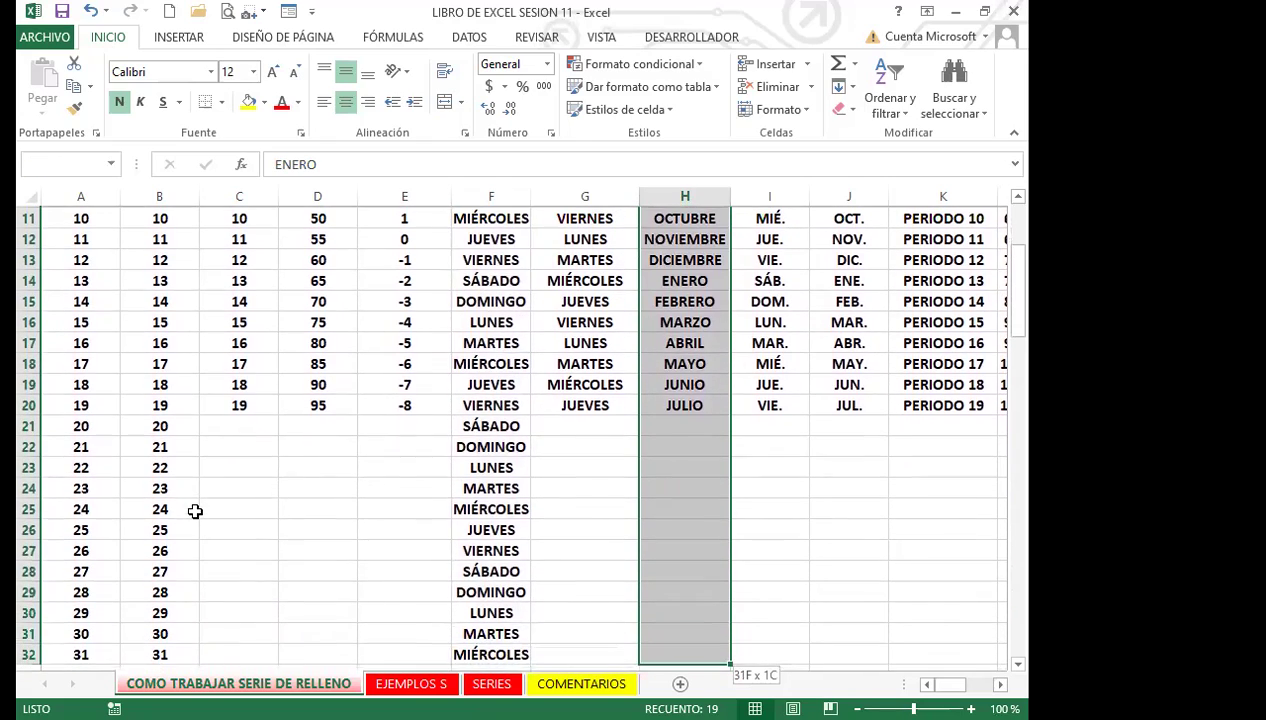
key("shift+Down")
key("shift+Down")
key("shift+Down")
key("shift+Down")
key("shift+Down")
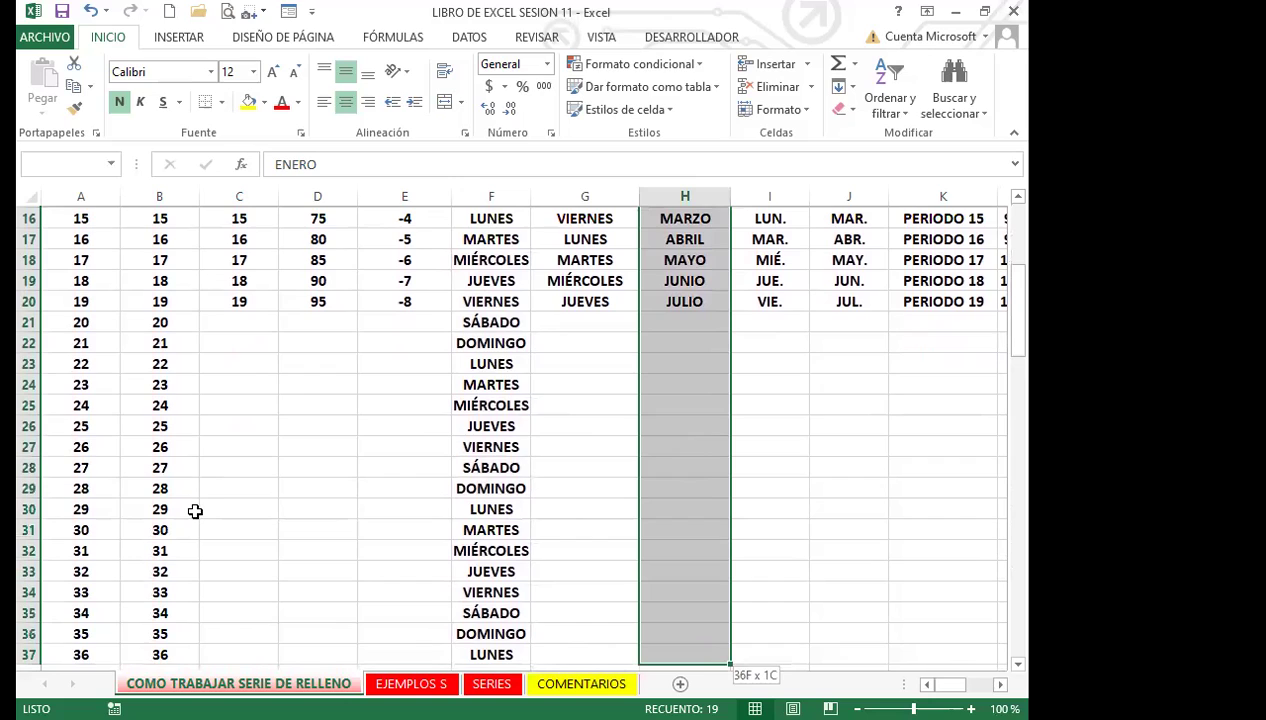
key("shift+Down")
key("shift+Down")
key("shift+Down")
key("shift+Down")
key("shift+Down")
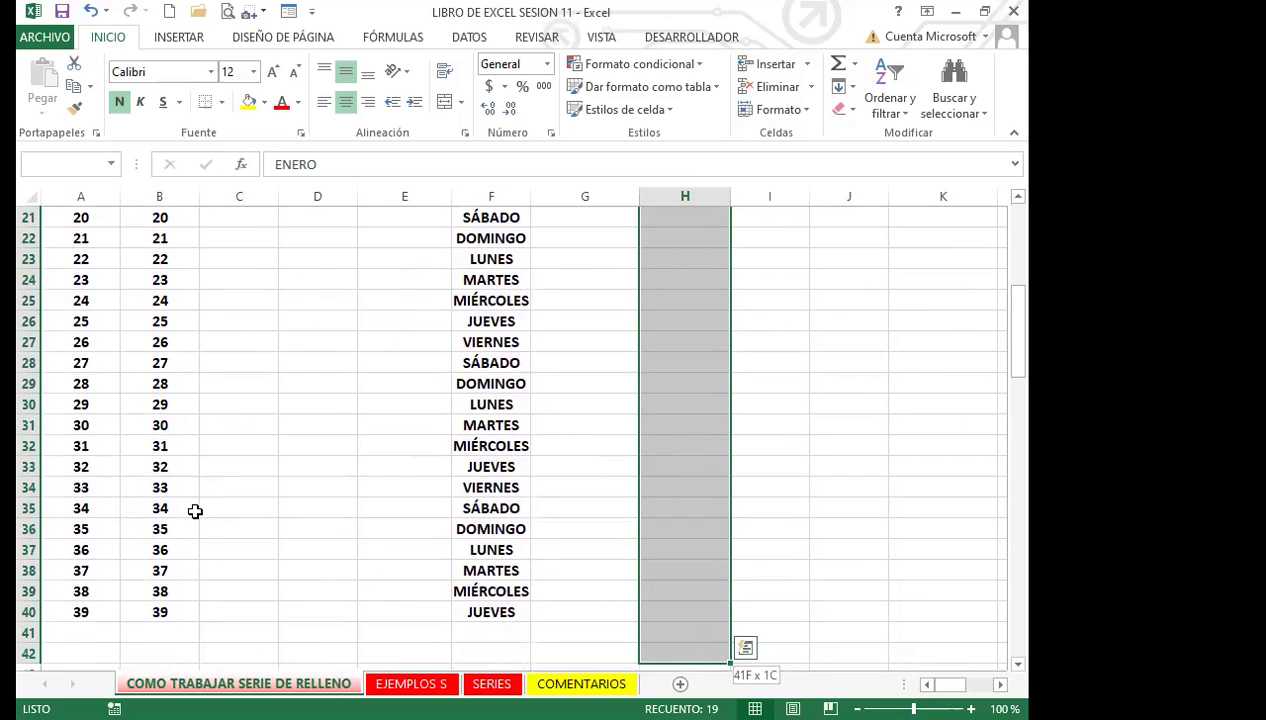
key("shift+Up")
key("shift+Up")
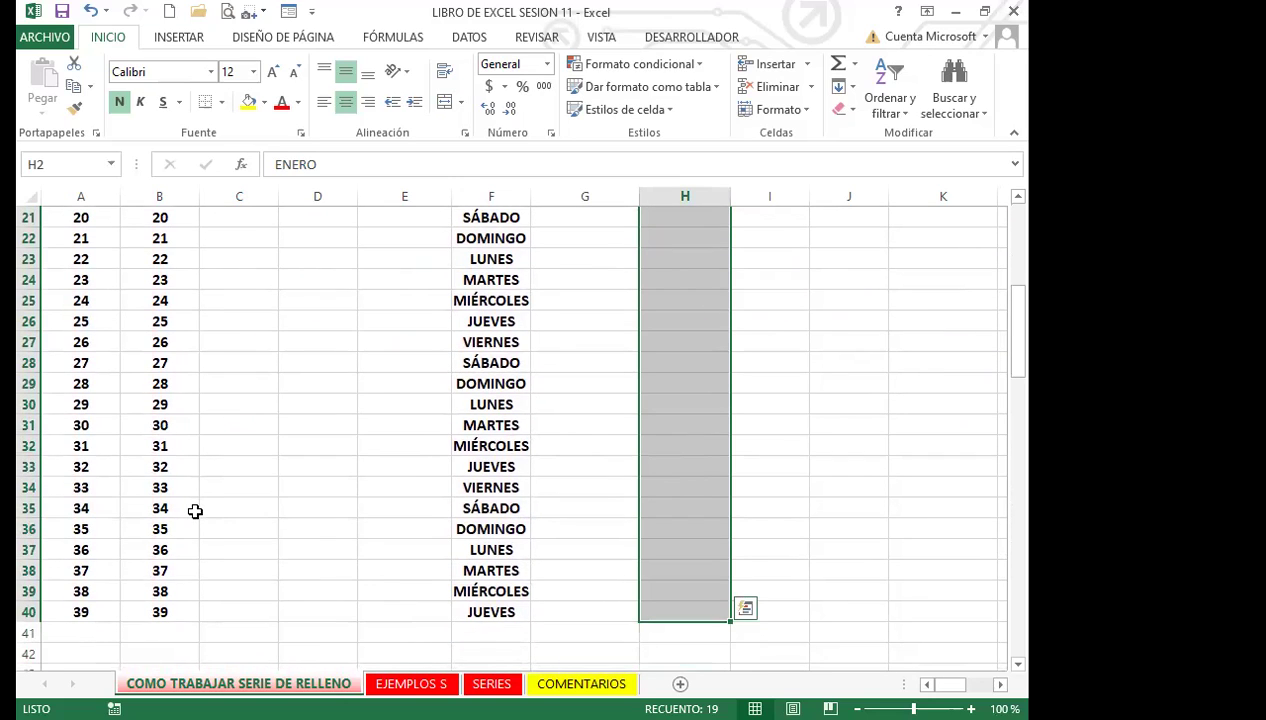
key("alt")
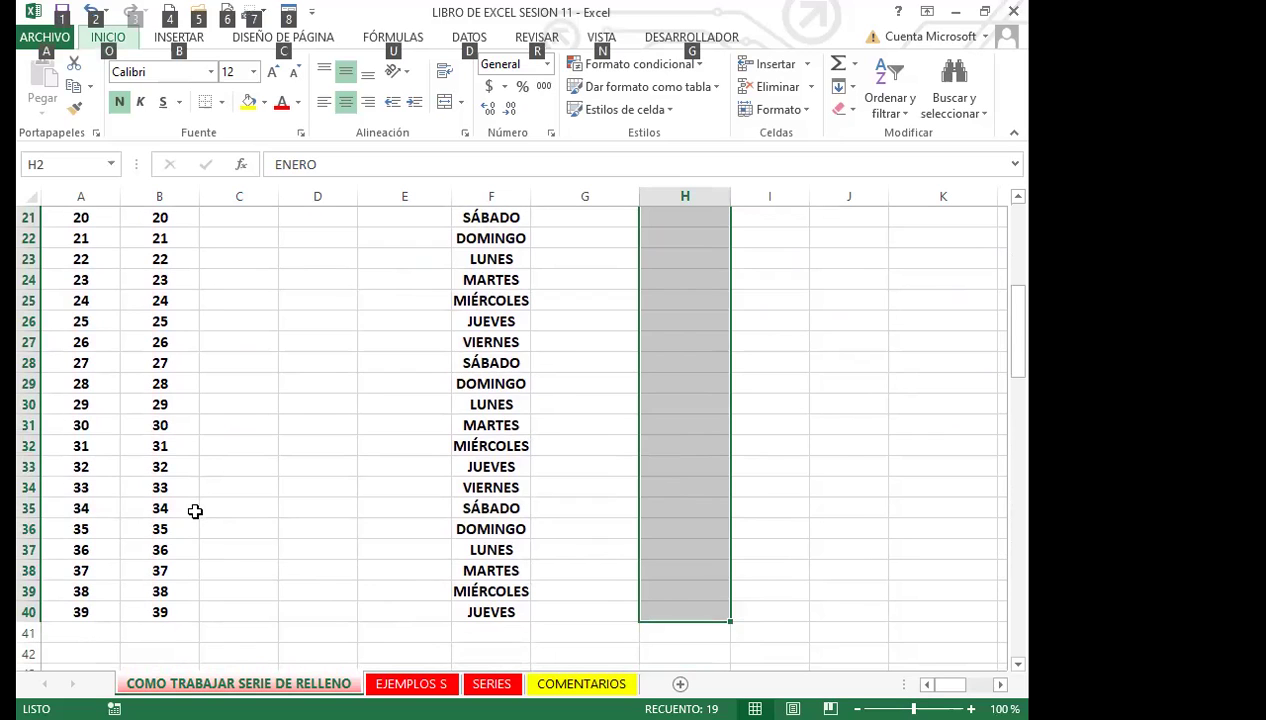
key("o")
key("f")
key("i")
key("s")
key("Tab")
key("Tab")
key("Tab")
key("Tab")
key("Down")
key("Down")
key("Down")
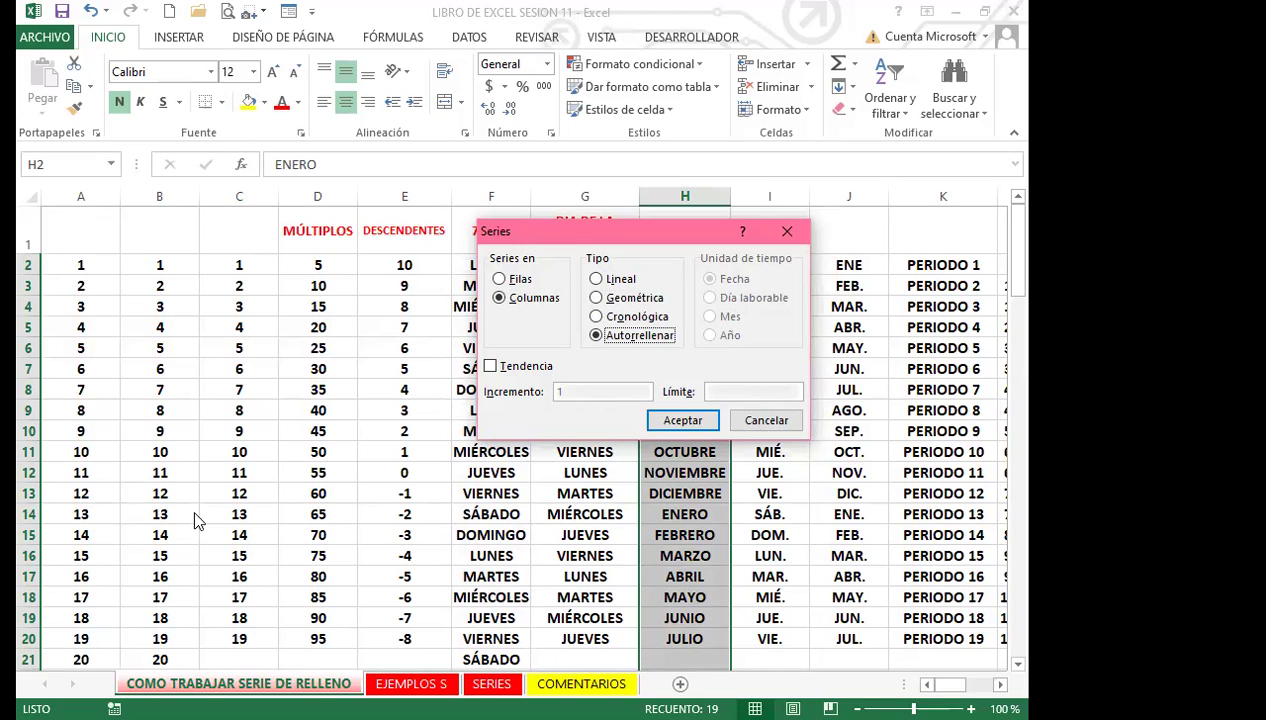
key("Return")
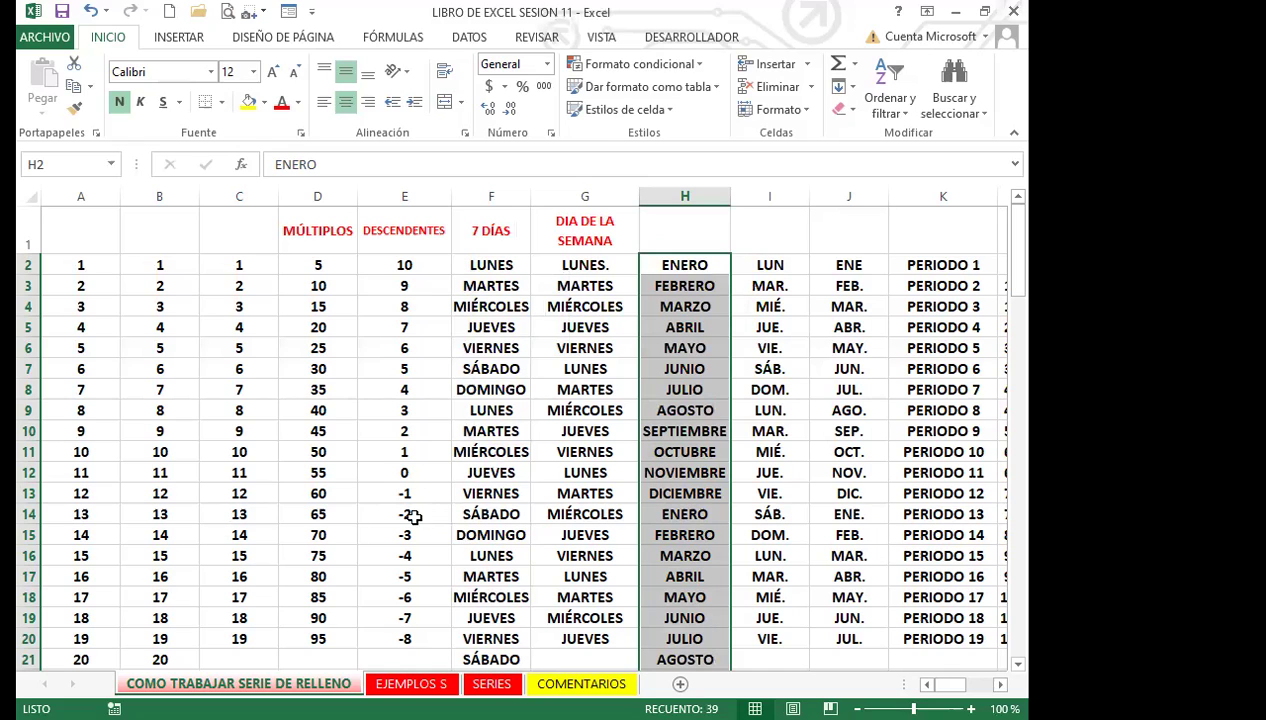
left_click(450, 382)
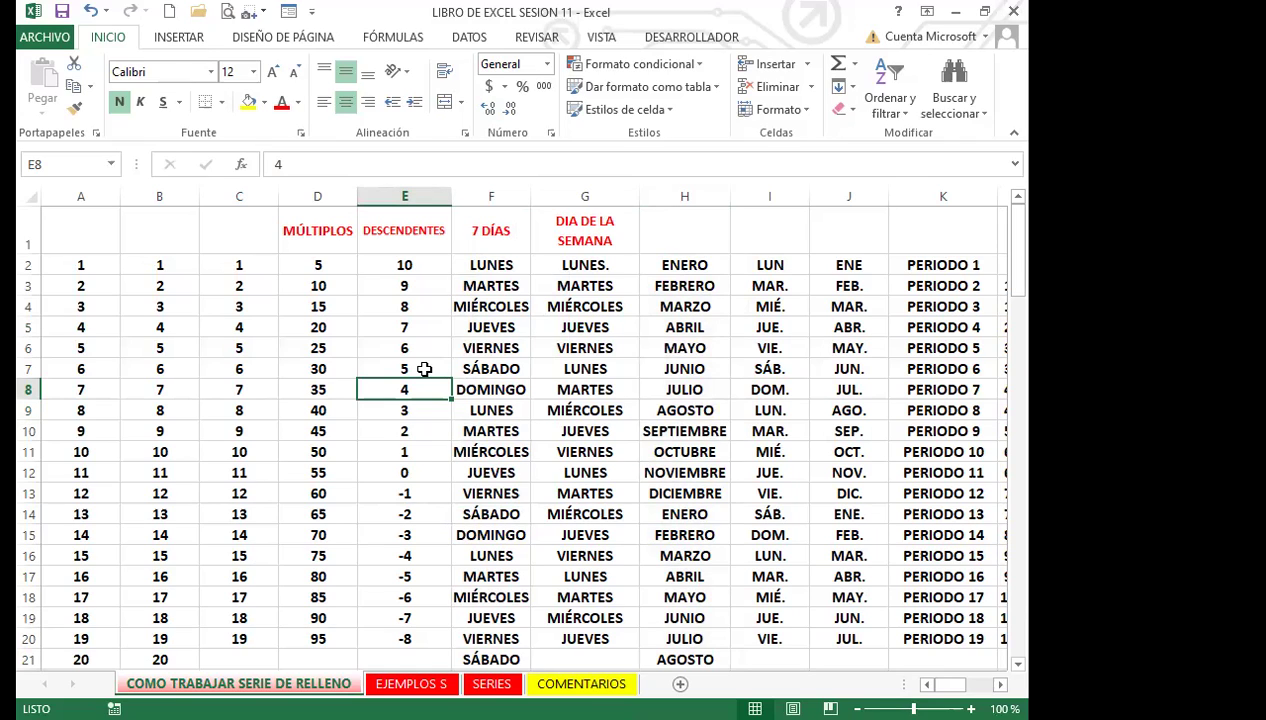
key("alt")
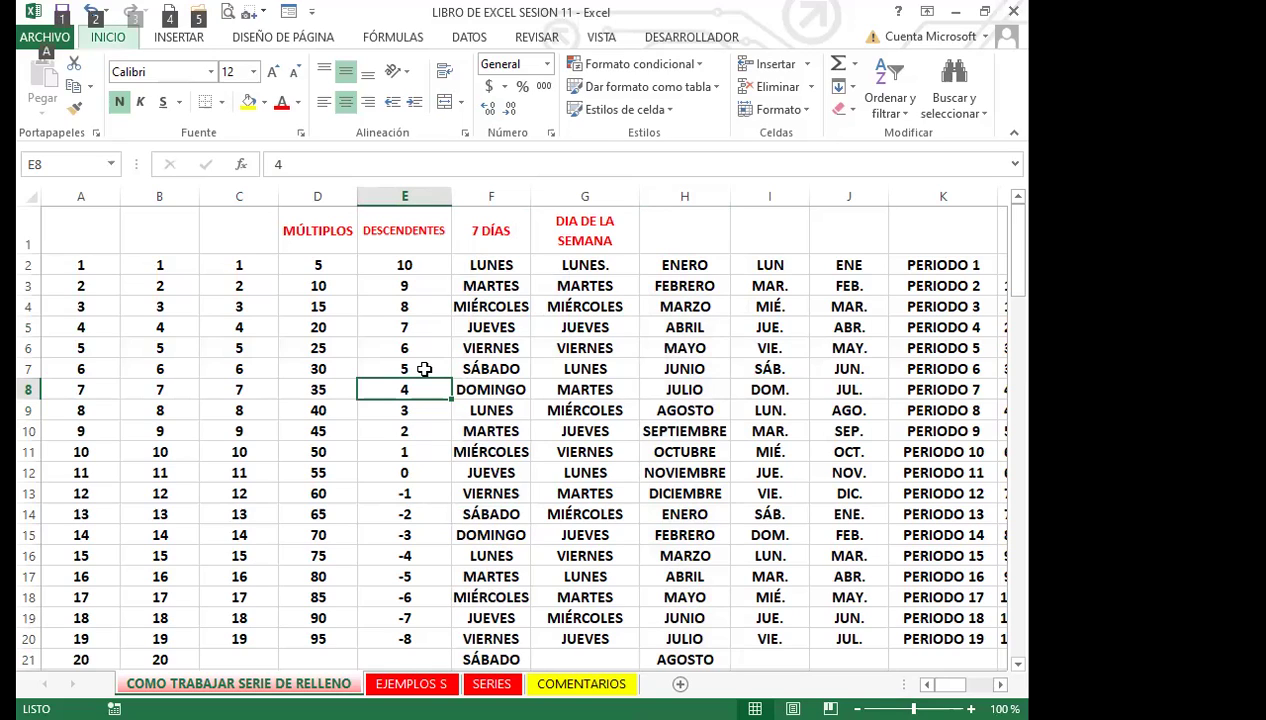
key("Escape")
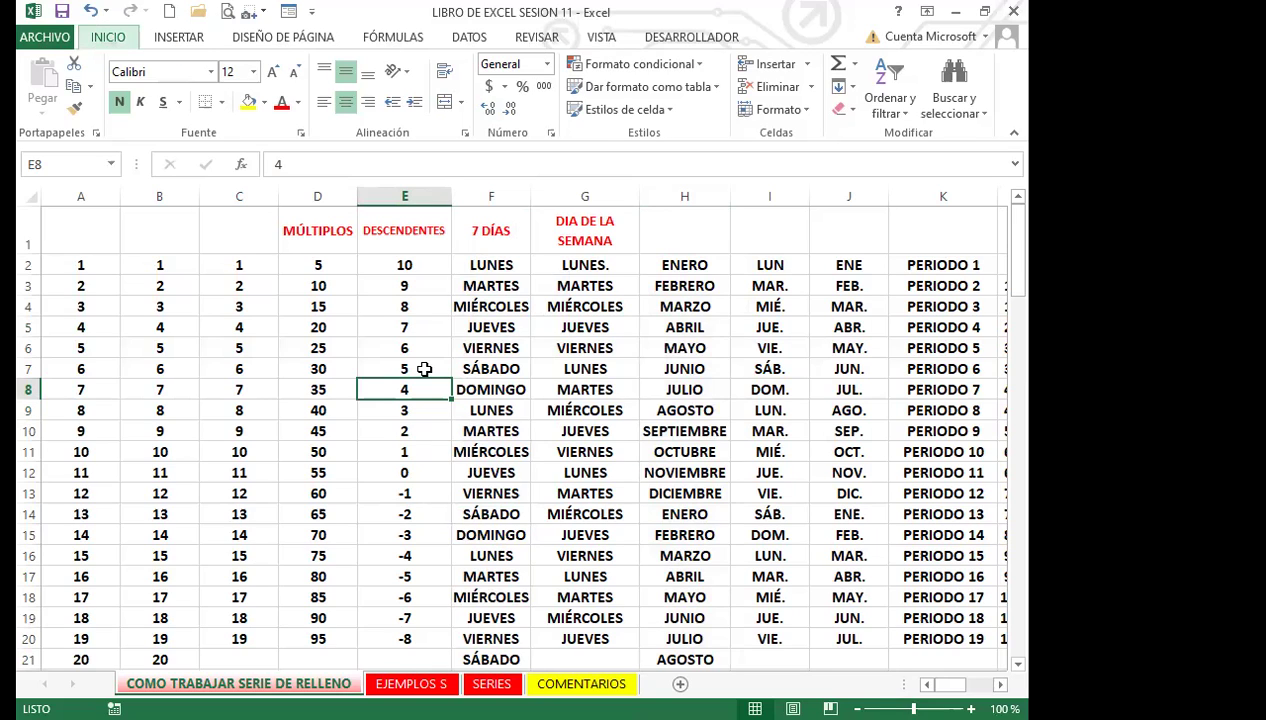
key("alt+h")
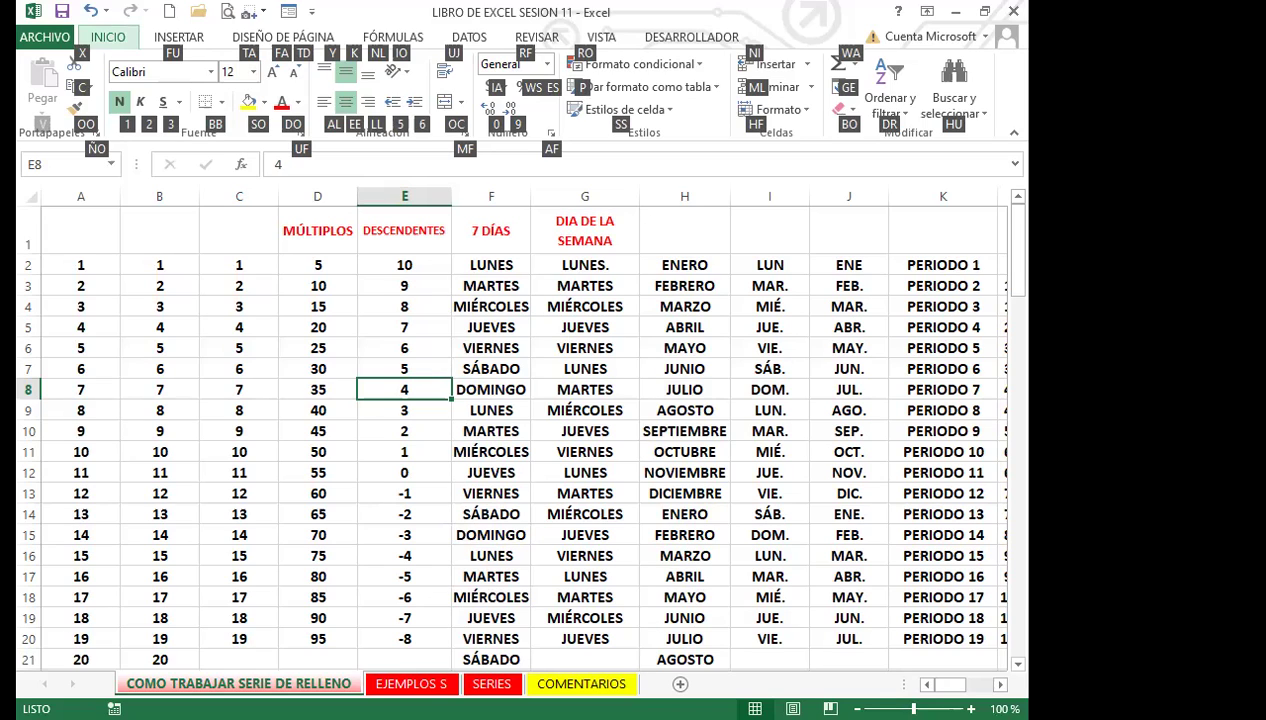
key("alt+Tab")
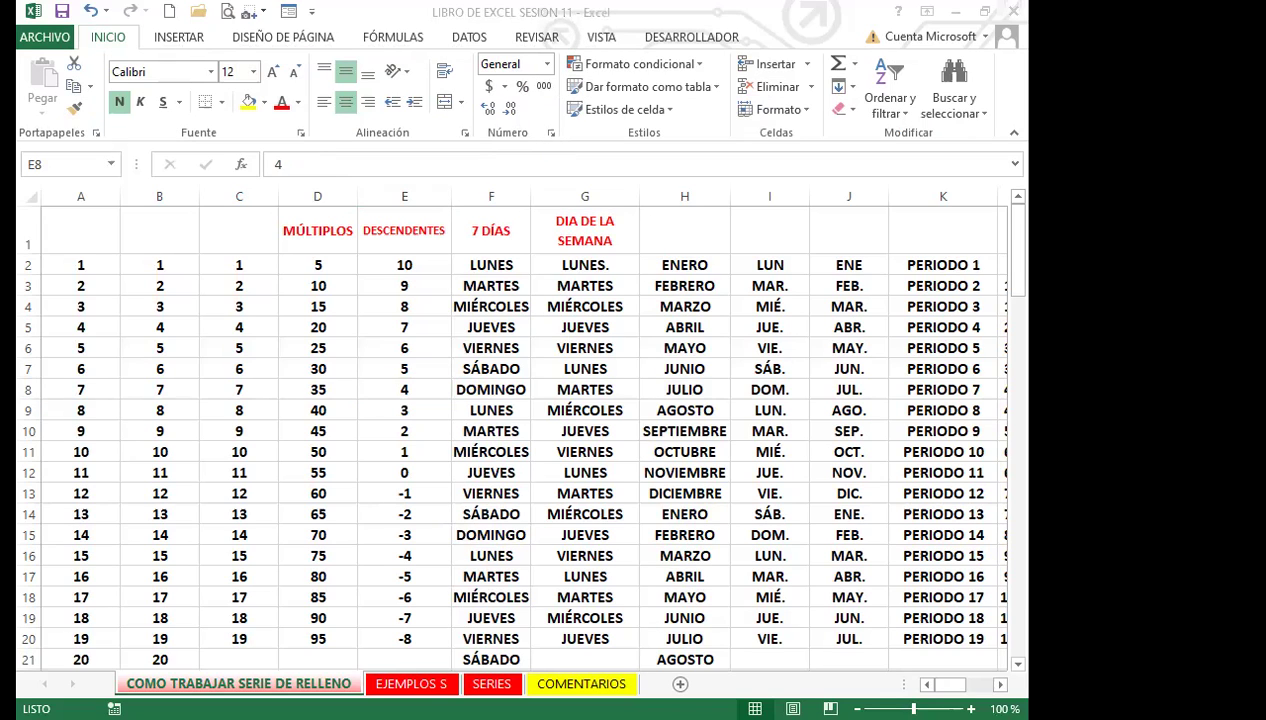